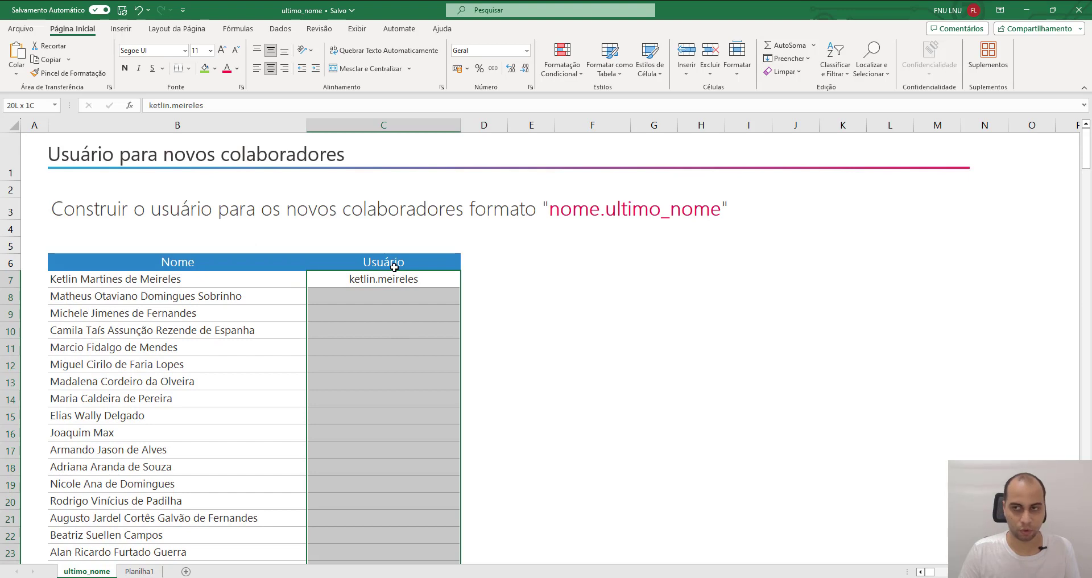
- Flash Fill the Usuário column down to C26 from the example in C7 and check the username in C8
{"action": "key", "text": "ctrl+e"}
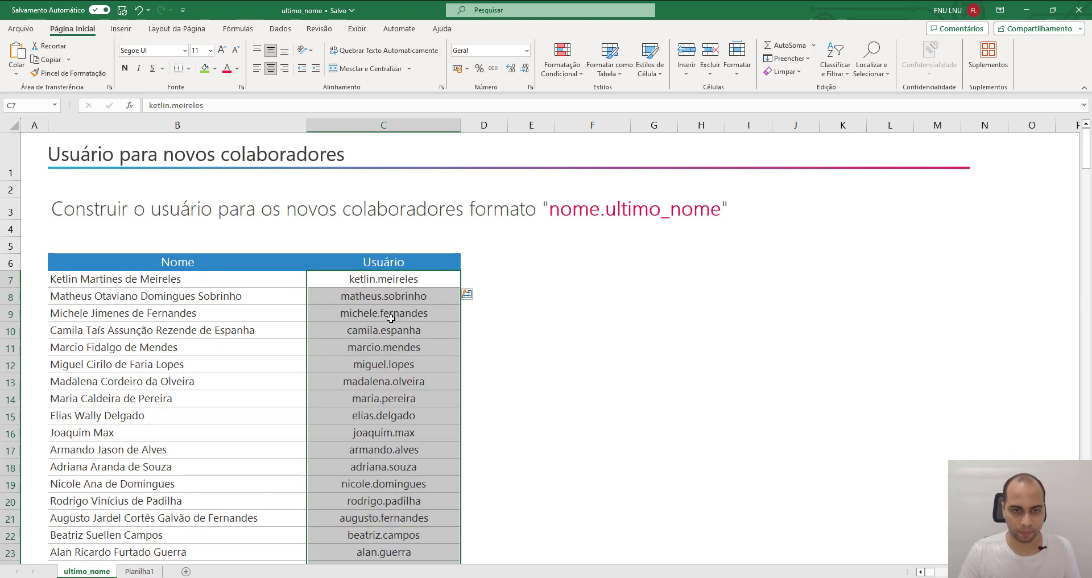
{"action": "left_click", "coordinate": [397, 297]}
{"action": "left_click", "coordinate": [107, 302]}
{"action": "left_click", "coordinate": [363, 296]}
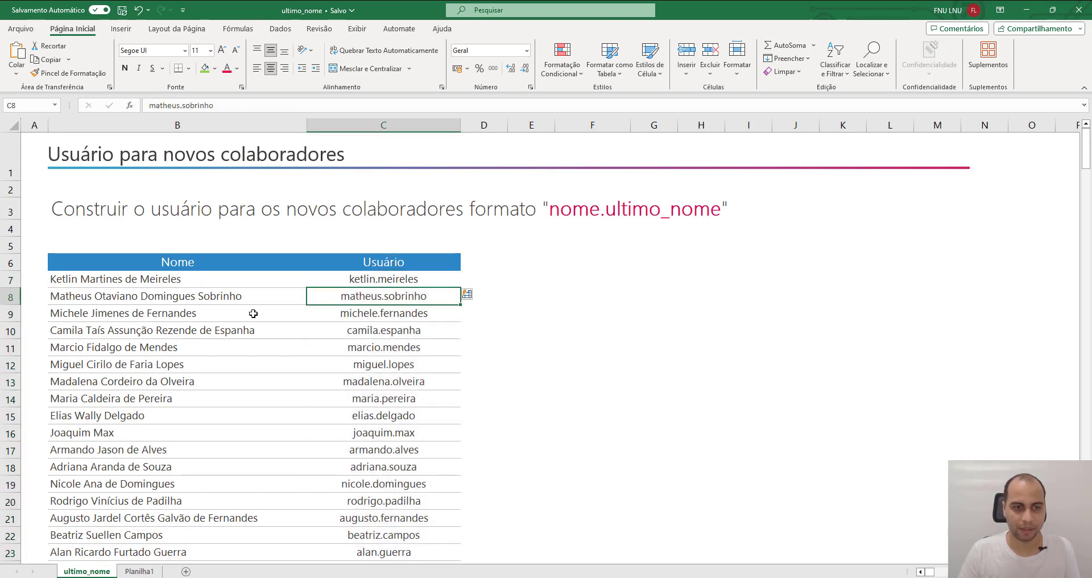
- Compare the filled usernames in the Usuário column with the full names in the Nome column
{"action": "left_click", "coordinate": [181, 313]}
{"action": "left_click", "coordinate": [420, 277]}
{"action": "left_click", "coordinate": [226, 294], "text": "shift"}
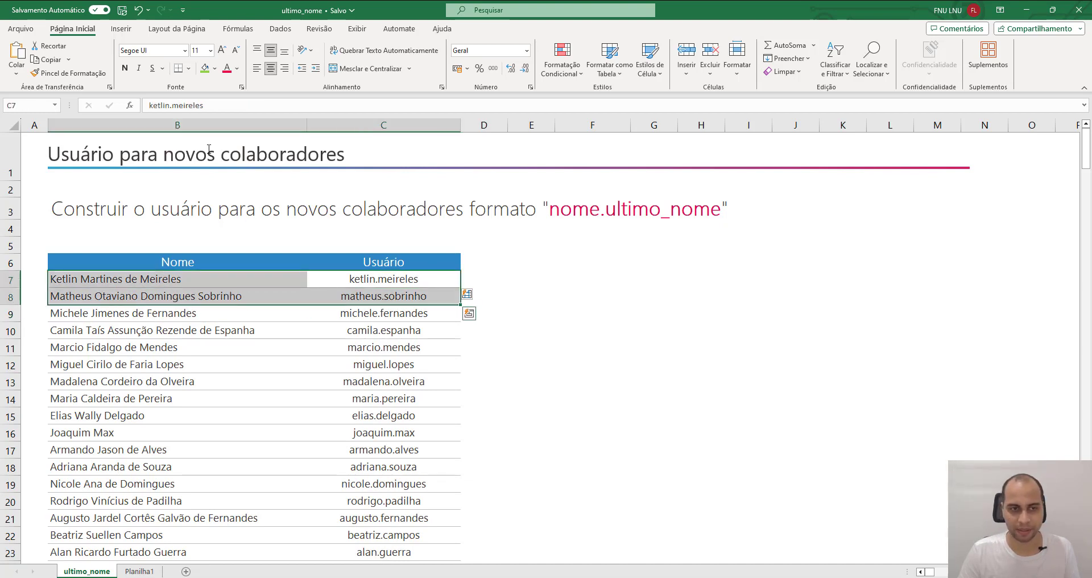
{"action": "left_click", "coordinate": [362, 277]}
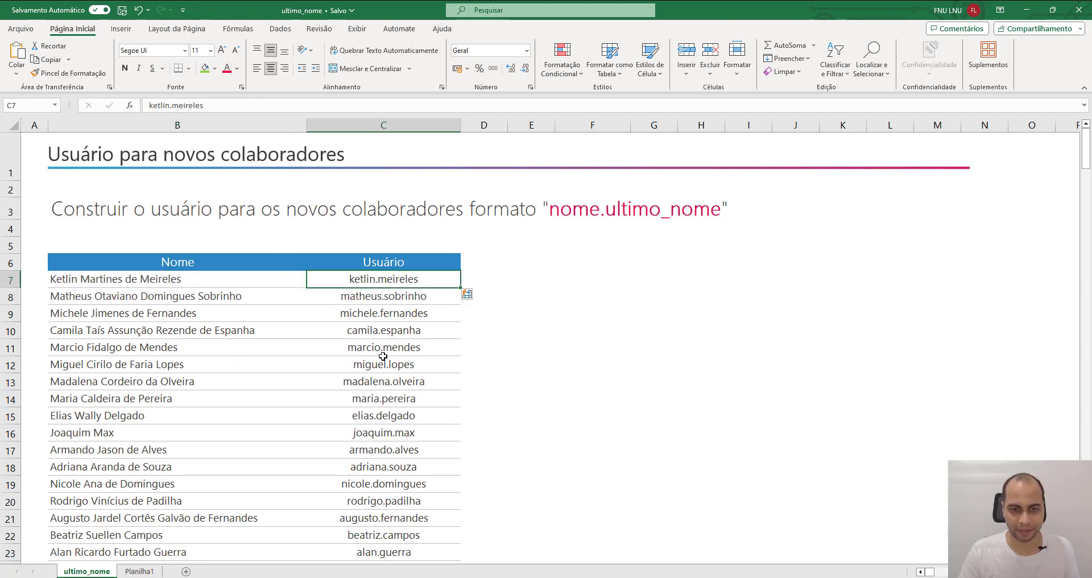
{"action": "left_click_drag", "start_coordinate": [331, 364], "coordinate": [331, 431]}
{"action": "scroll", "coordinate": [392, 444], "scroll_direction": "down", "scroll_amount": 2}
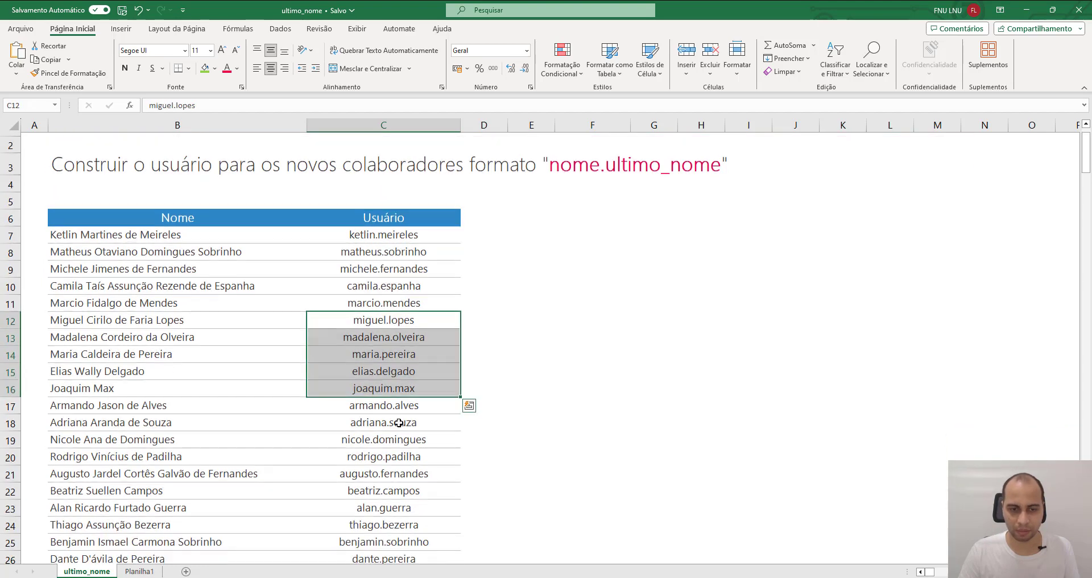
{"action": "scroll", "coordinate": [378, 435], "scroll_direction": "up", "scroll_amount": 2}
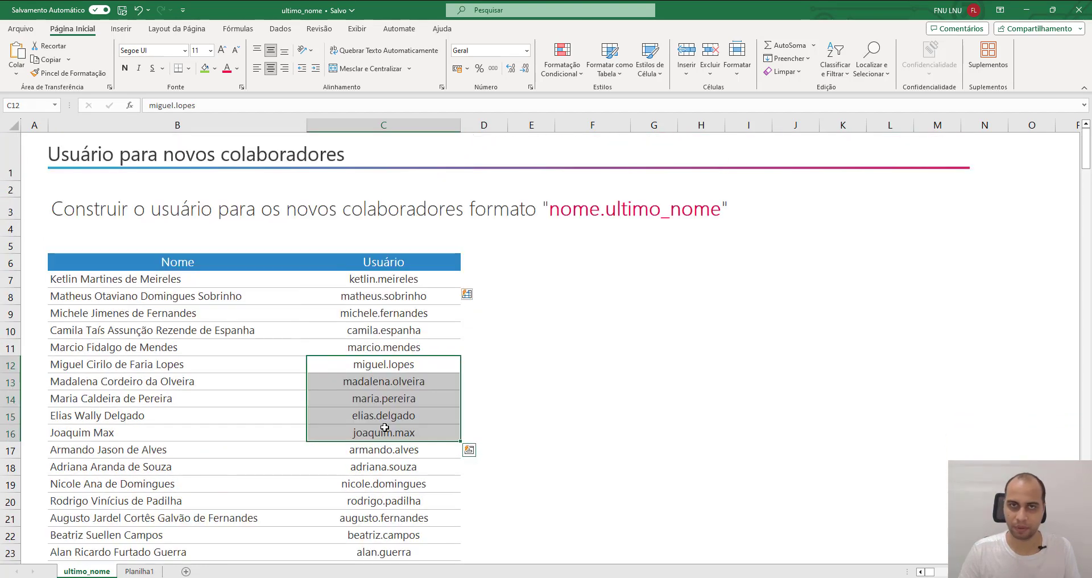
{"action": "left_click", "coordinate": [174, 354]}
{"action": "double_click", "coordinate": [174, 356]}
{"action": "scroll", "coordinate": [208, 325], "scroll_direction": "up", "scroll_amount": 5}
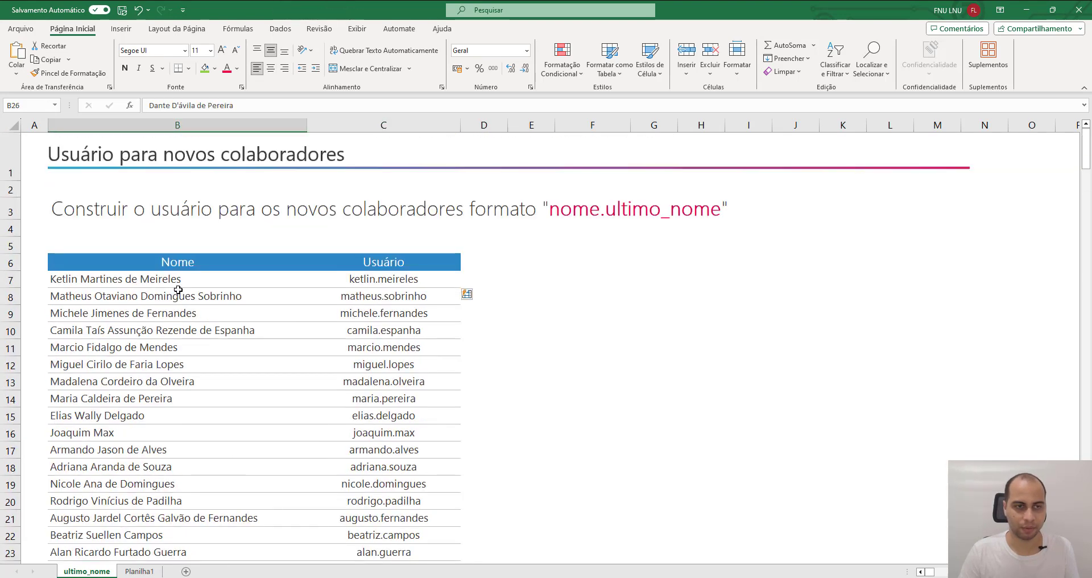
- Replace the last surname of the full name in B8 with a different surname
{"action": "left_click", "coordinate": [190, 298]}
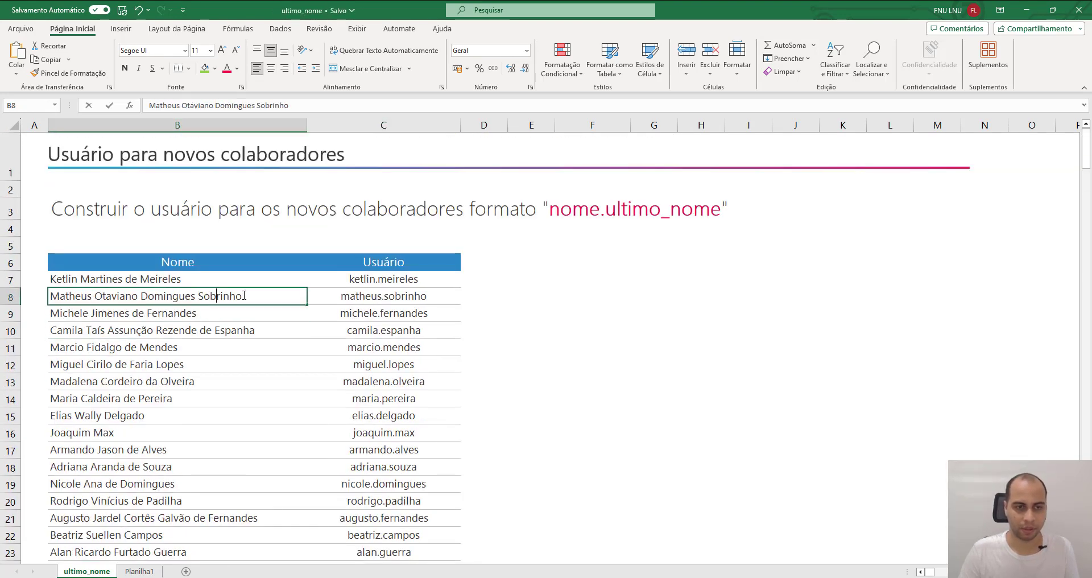
{"action": "double_click", "coordinate": [249, 295]}
{"action": "key", "text": "BackSpace"}
{"action": "key", "text": "BackSpace"}
{"action": "key", "text": "BackSpace"}
{"action": "key", "text": "BackSpace"}
{"action": "key", "text": "BackSpace"}
{"action": "key", "text": "BackSpace"}
{"action": "key", "text": "BackSpace"}
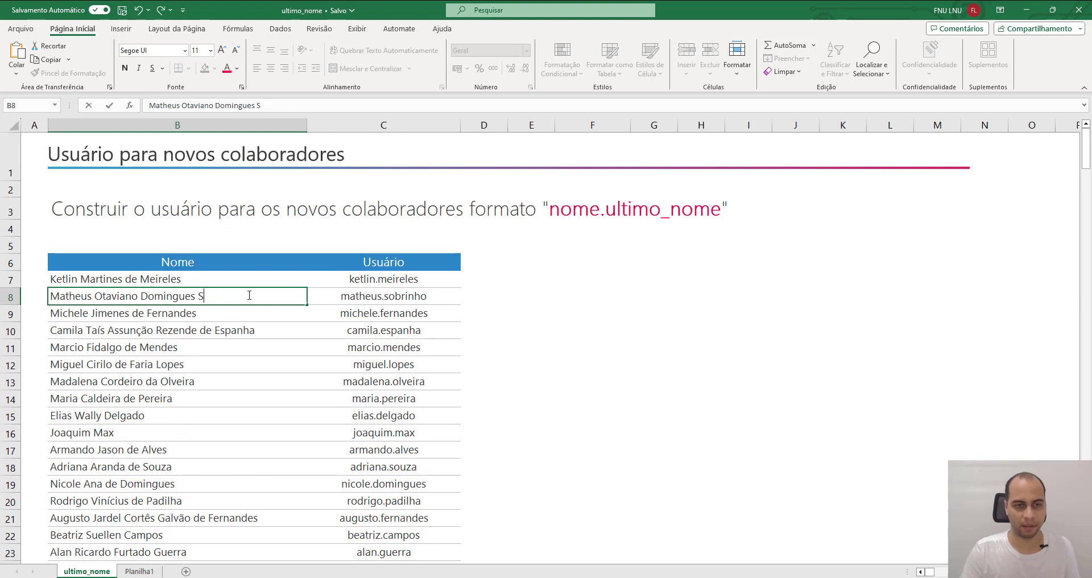
{"action": "type", "text": "Alves"}
{"action": "key", "text": "Return"}
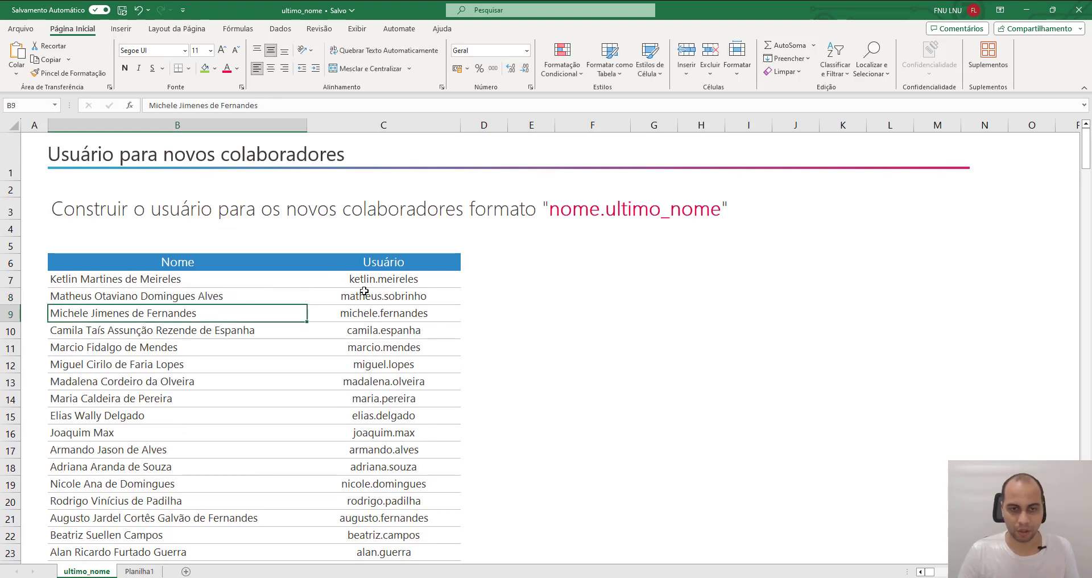
- Clear the usernames in C8:C26, keeping only the example in C7
{"action": "left_click", "coordinate": [387, 299]}
{"action": "left_click", "coordinate": [395, 279]}
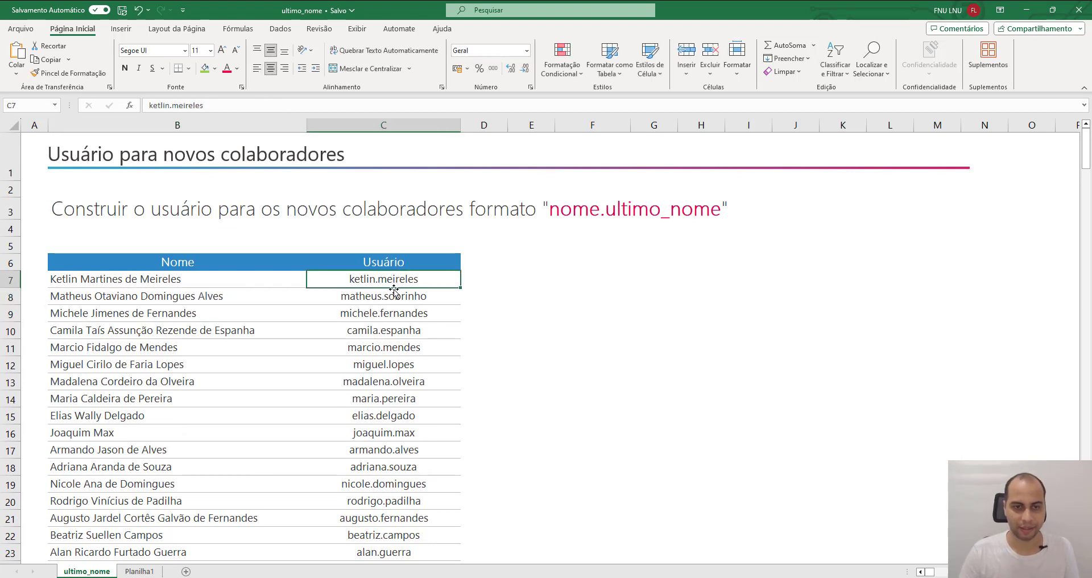
{"action": "left_click", "coordinate": [393, 293]}
{"action": "key", "text": "ctrl+shift+Down"}
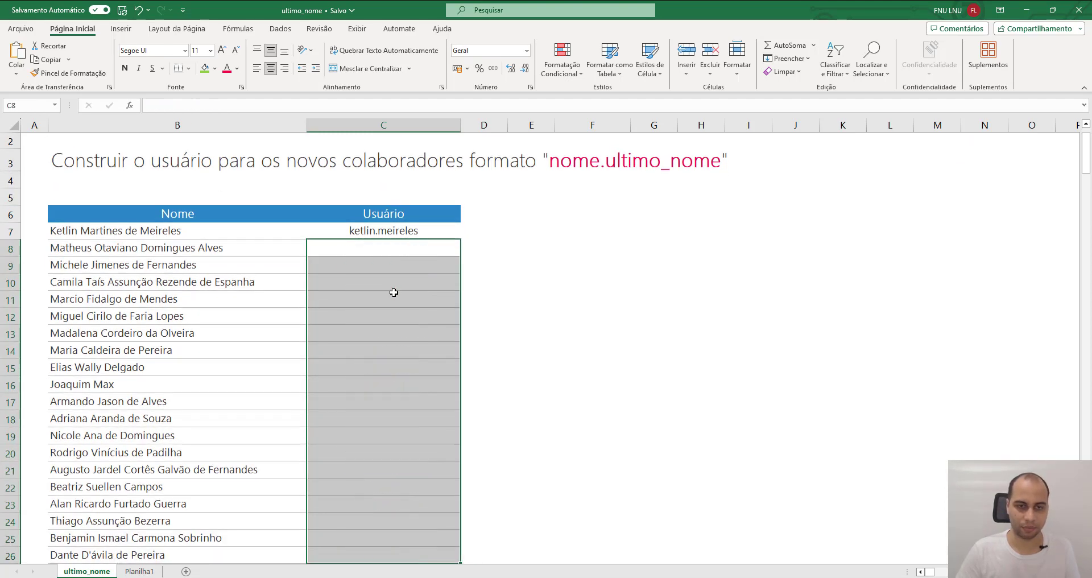
{"action": "key", "text": "Delete"}
{"action": "key", "text": "Up"}
- Flash Fill C7:C26 again from the example in C7 and check the username in C8 against the edited name
{"action": "scroll", "coordinate": [415, 455], "scroll_direction": "down", "scroll_amount": 1}
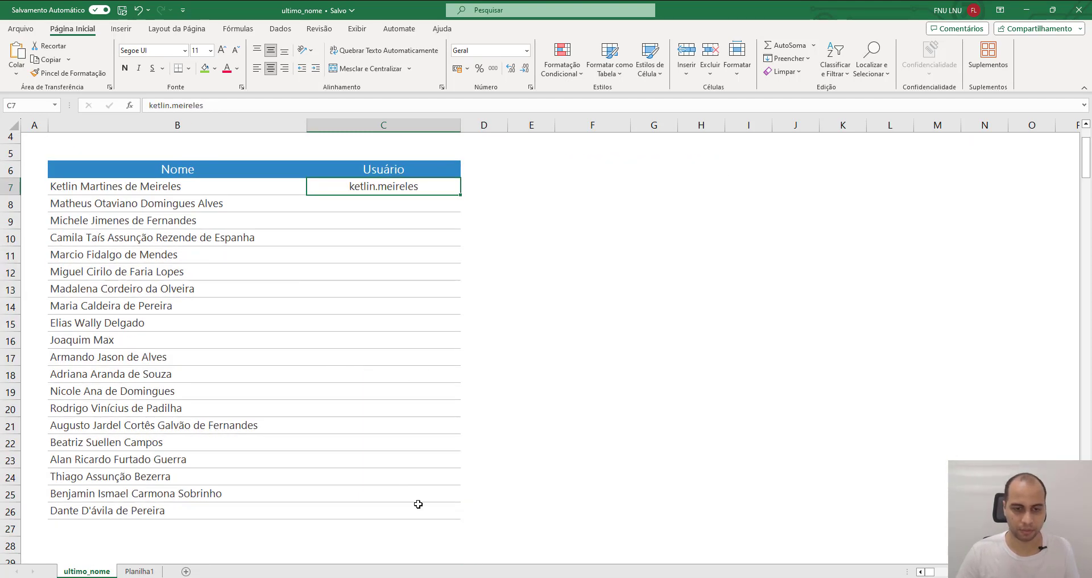
{"action": "left_click", "coordinate": [421, 514], "text": "shift"}
{"action": "key", "text": "ctrl+e"}
{"action": "scroll", "coordinate": [421, 455], "scroll_direction": "up", "scroll_amount": 1}
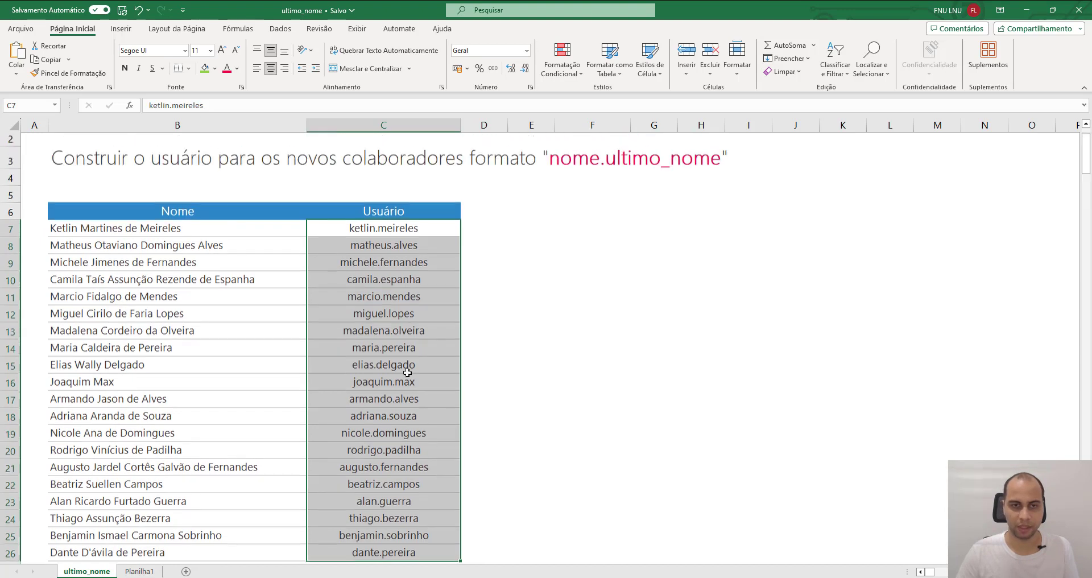
{"action": "left_click", "coordinate": [392, 248]}
{"action": "double_click", "coordinate": [392, 248]}
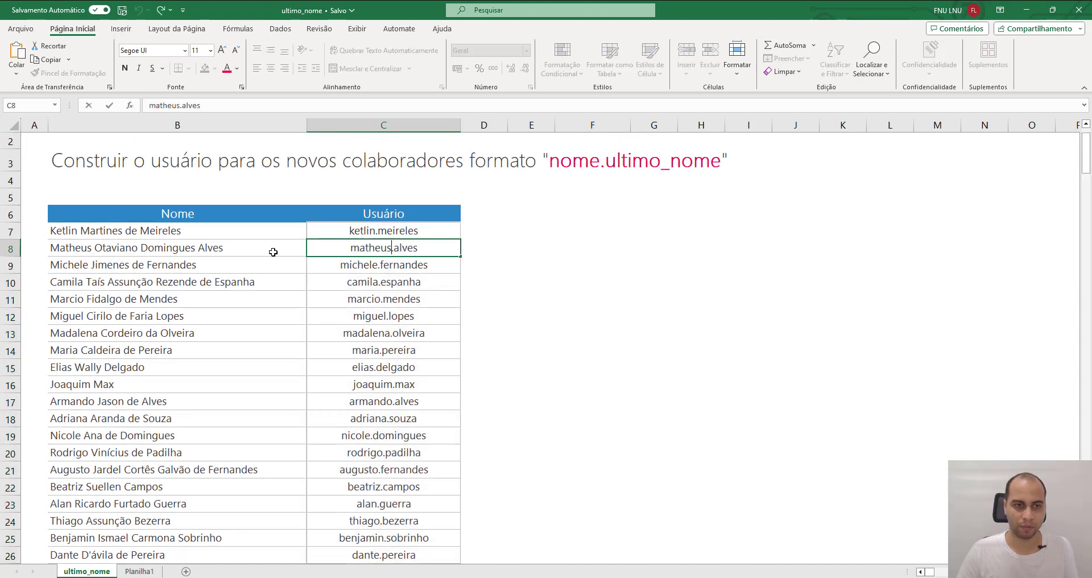
{"action": "key", "text": "Escape"}
{"action": "left_click", "coordinate": [215, 248]}
{"action": "double_click", "coordinate": [212, 248]}
{"action": "double_click", "coordinate": [211, 249]}
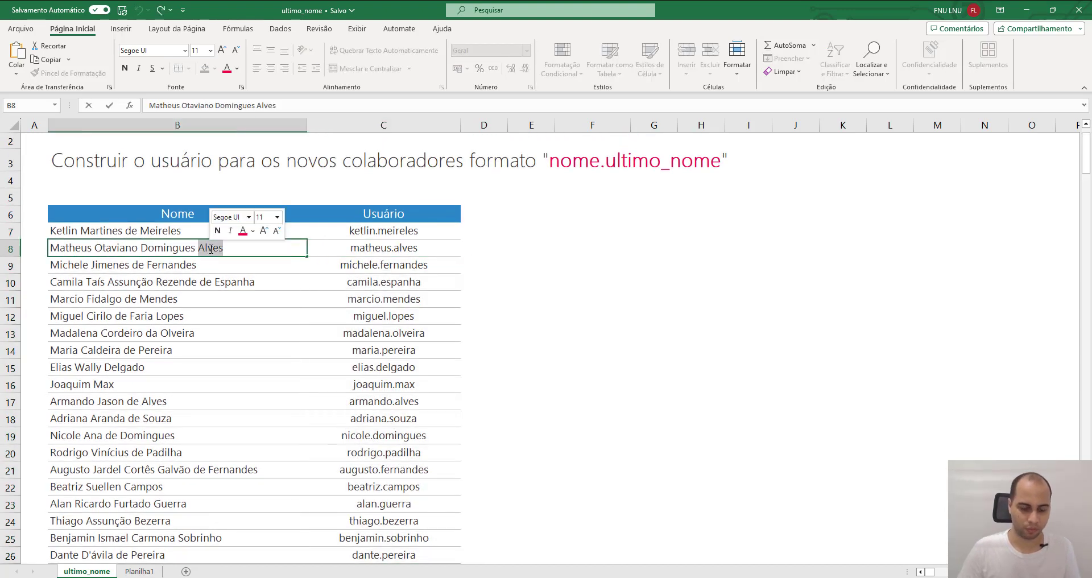
{"action": "key", "text": "Escape"}
{"action": "key", "text": "Up"}
{"action": "type", "text": "sdsd"}
{"action": "key", "text": "Escape"}
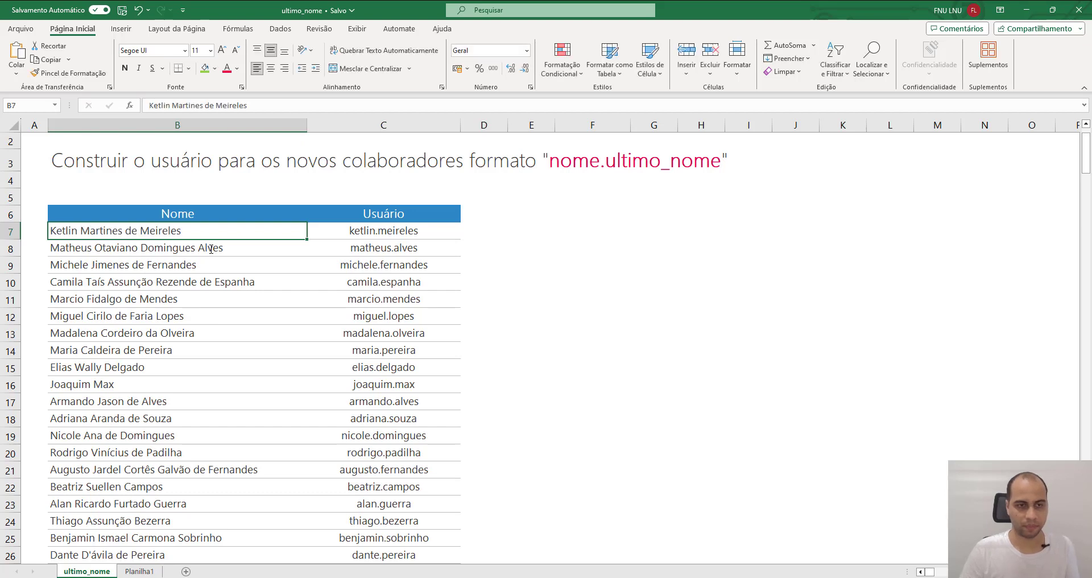
- Restore the original last surname in the full name in B8
{"action": "left_click", "coordinate": [211, 248]}
{"action": "double_click", "coordinate": [210, 247]}
{"action": "double_click", "coordinate": [209, 248]}
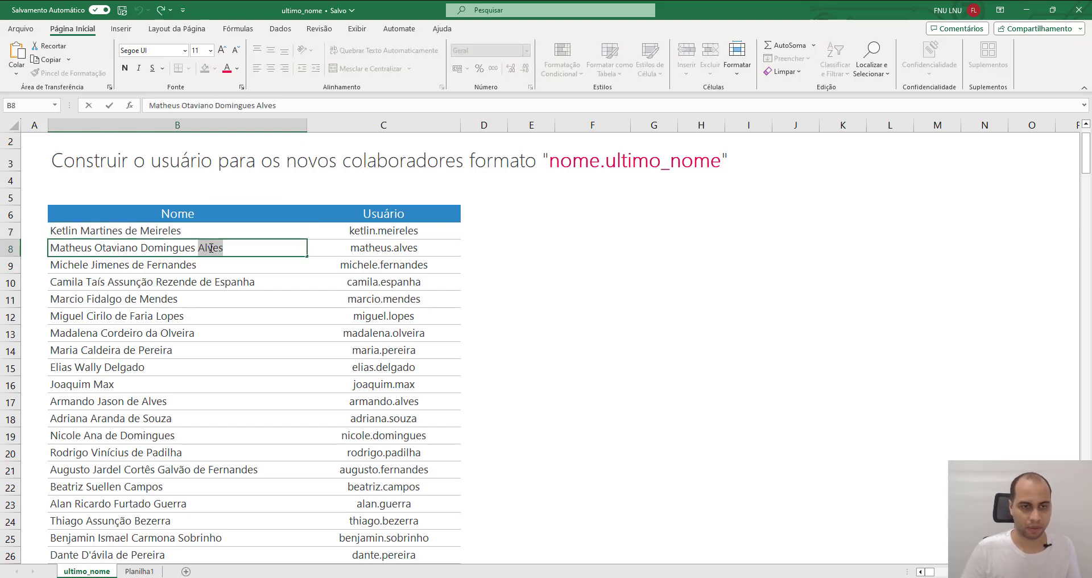
{"action": "type", "text": "Sobrinho"}
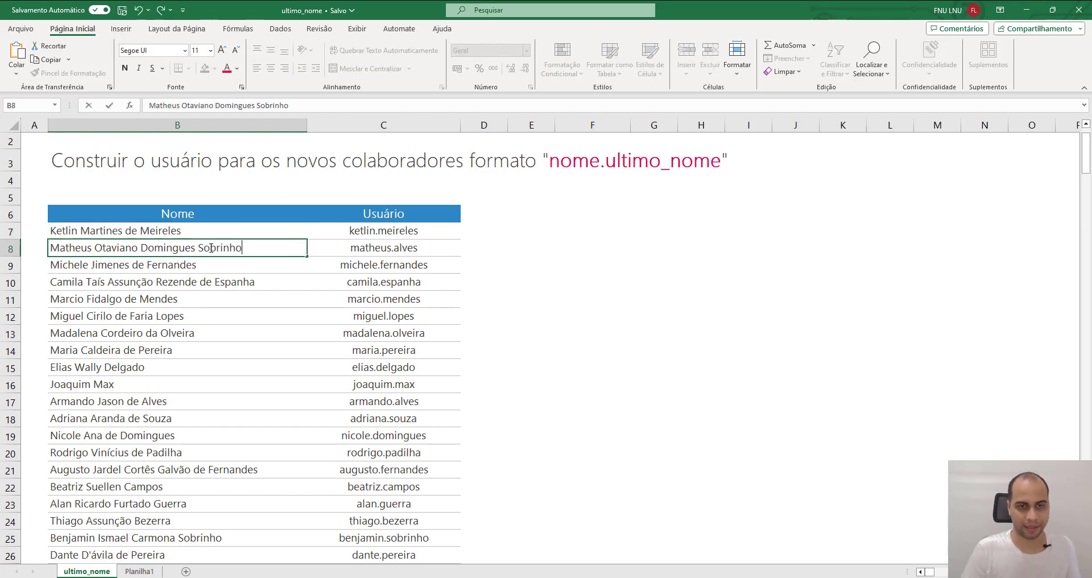
{"action": "key", "text": "Return"}
- Try to refresh the already filled usernames with Flash Fill, first on C7:C13 and again on C7:C26
{"action": "left_click_drag", "start_coordinate": [409, 230], "coordinate": [407, 333]}
{"action": "key", "text": "ctrl+e"}
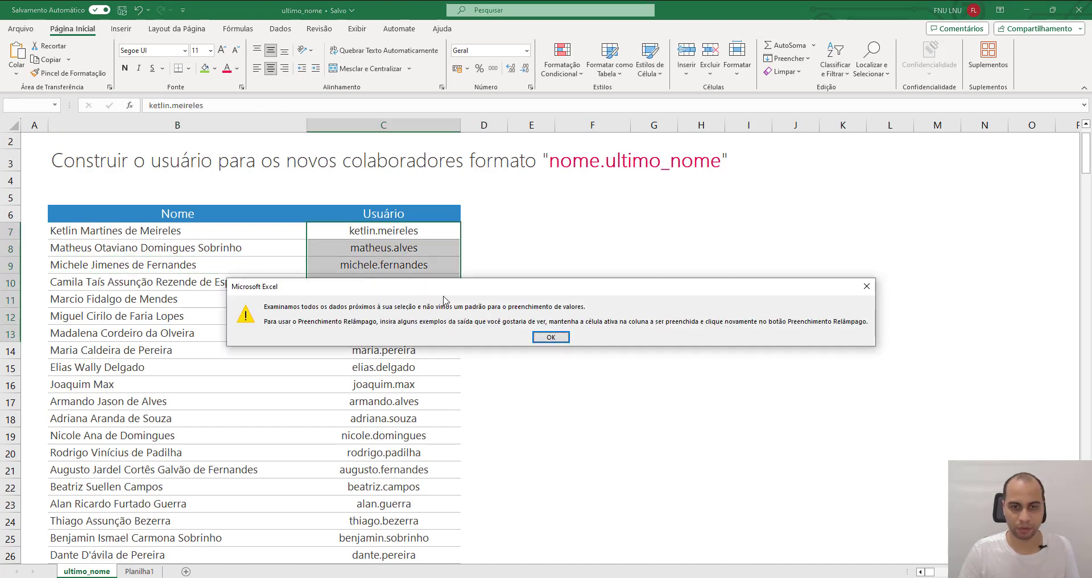
{"action": "left_click", "coordinate": [551, 338]}
{"action": "scroll", "coordinate": [410, 523], "scroll_direction": "down", "scroll_amount": 1}
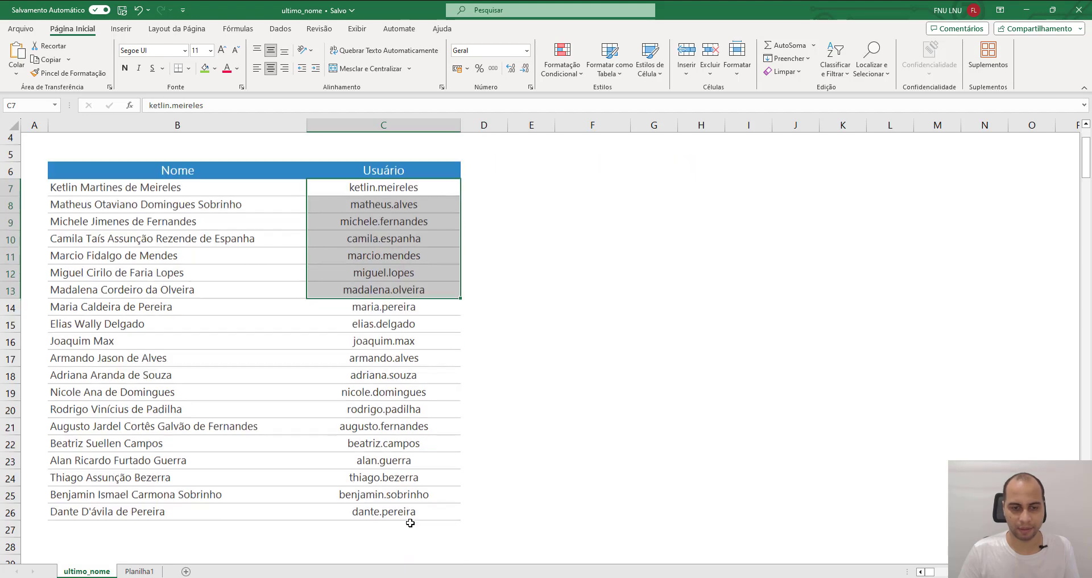
{"action": "left_click", "coordinate": [398, 510], "text": "shift"}
{"action": "key", "text": "ctrl+e"}
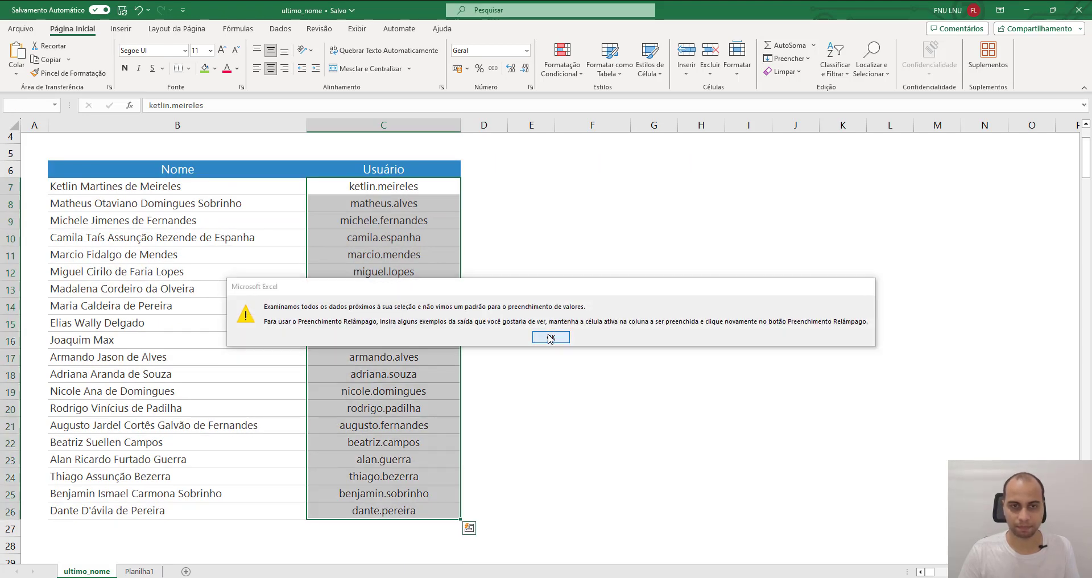
{"action": "left_click", "coordinate": [551, 337]}
{"action": "scroll", "coordinate": [356, 288], "scroll_direction": "up", "scroll_amount": 1}
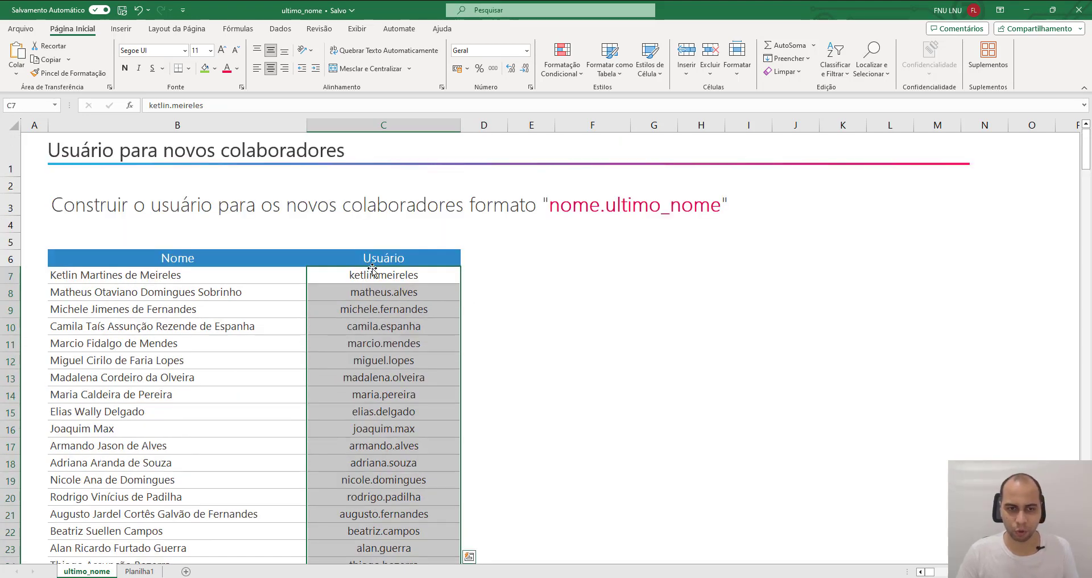
- Delete the outdated usernames in C8:C26, leaving the example in C7
{"action": "key", "text": "Down"}
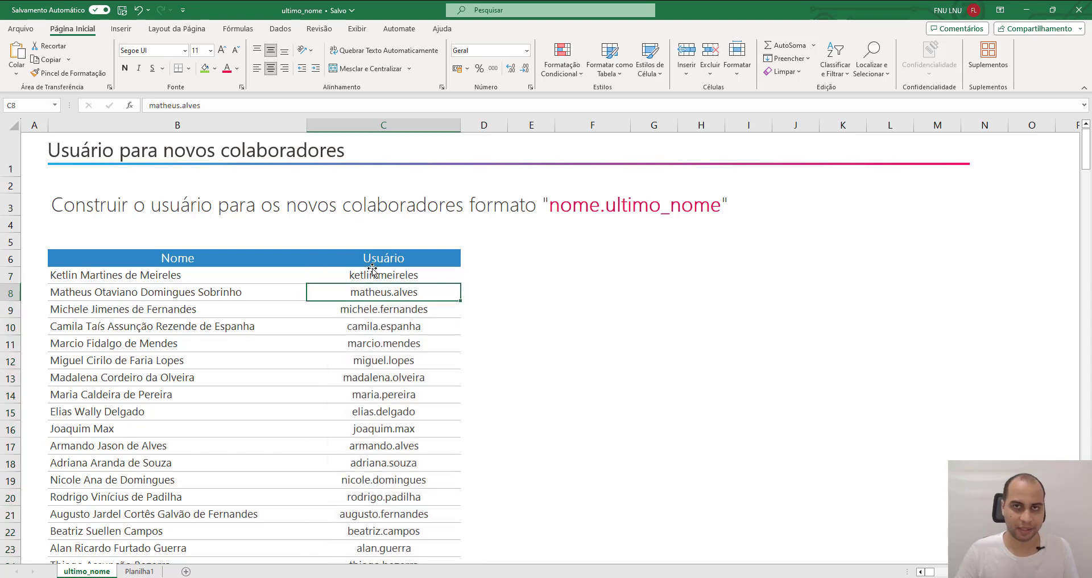
{"action": "key", "text": "Up"}
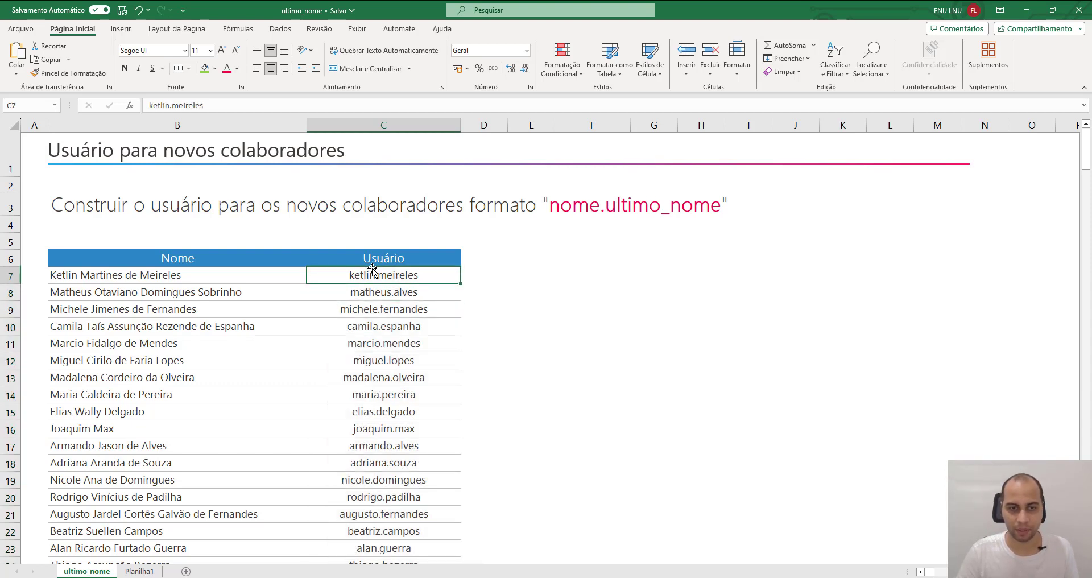
{"action": "key", "text": "Down"}
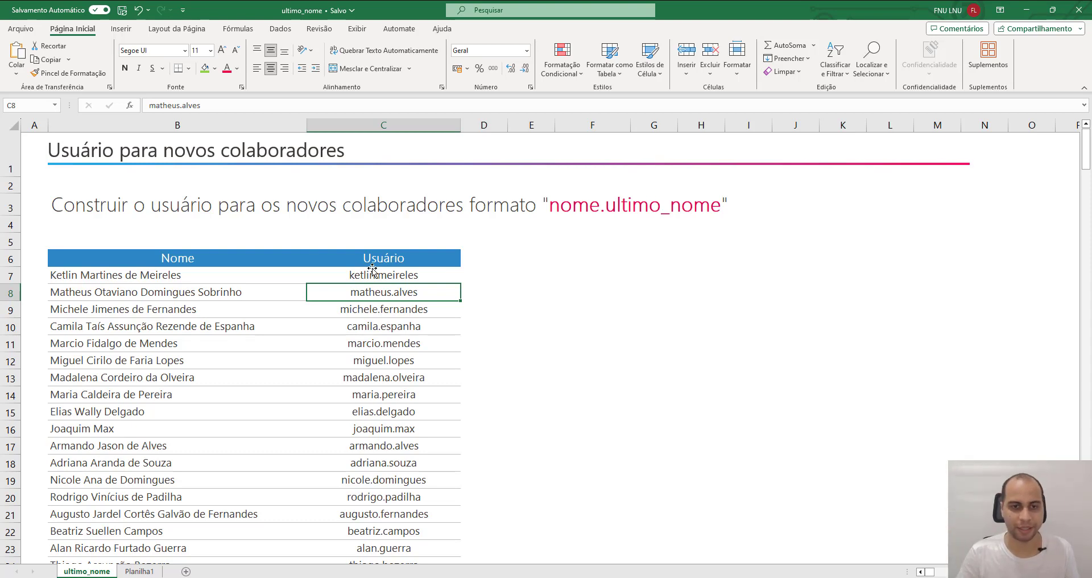
{"action": "key", "text": "shift+Down"}
{"action": "key", "text": "shift+Down"}
{"action": "key", "text": "shift+Down"}
{"action": "key", "text": "shift+Down"}
{"action": "key", "text": "shift+Down"}
{"action": "key", "text": "shift+Down"}
{"action": "key", "text": "shift+Down"}
{"action": "key", "text": "shift+Down"}
{"action": "key", "text": "shift+Down"}
{"action": "key", "text": "shift+Down"}
{"action": "key", "text": "shift+Down"}
{"action": "key", "text": "shift+Down"}
{"action": "key", "text": "shift+Down"}
{"action": "key", "text": "shift+Down"}
{"action": "key", "text": "shift+Down"}
{"action": "key", "text": "shift+Down"}
{"action": "key", "text": "shift+Down"}
{"action": "key", "text": "shift+Down"}
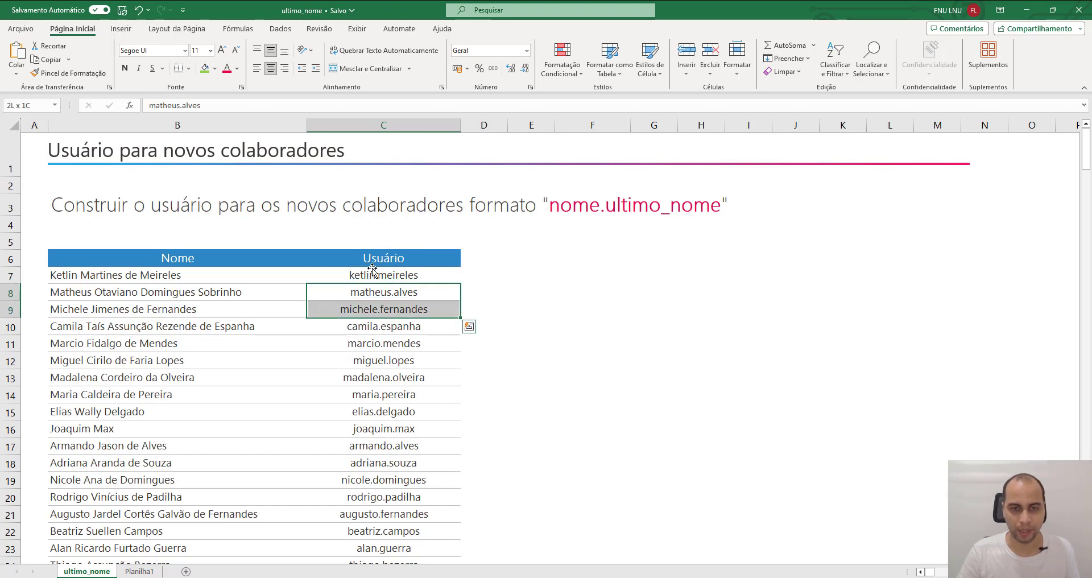
{"action": "key", "text": "ctrl+z"}
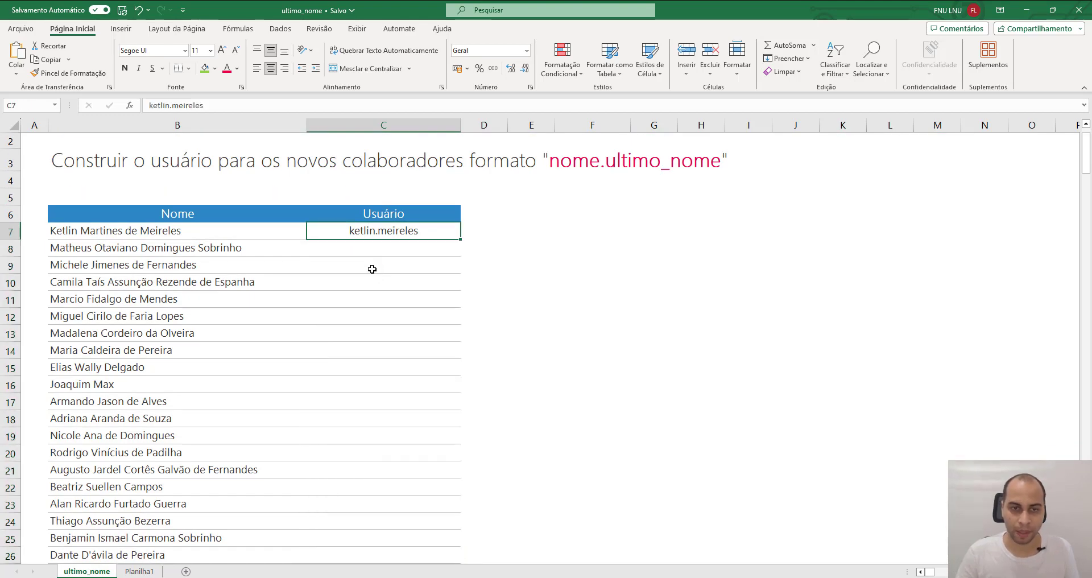
- Examine how the example username in C7 relates to the full name in B7
{"action": "scroll", "coordinate": [372, 269], "scroll_direction": "up", "scroll_amount": 1}
{"action": "left_click", "coordinate": [405, 294]}
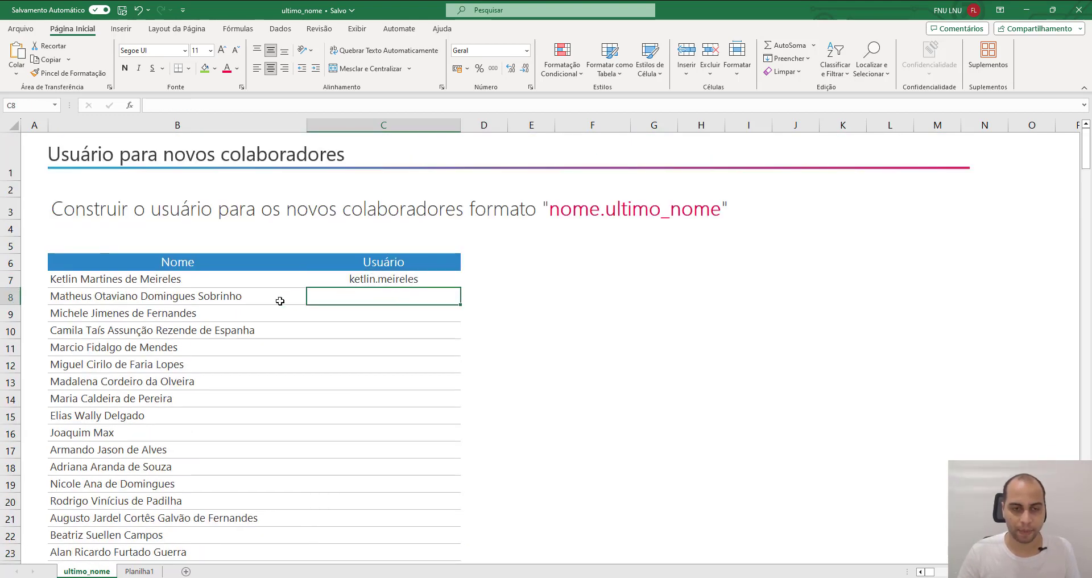
{"action": "left_click", "coordinate": [352, 280]}
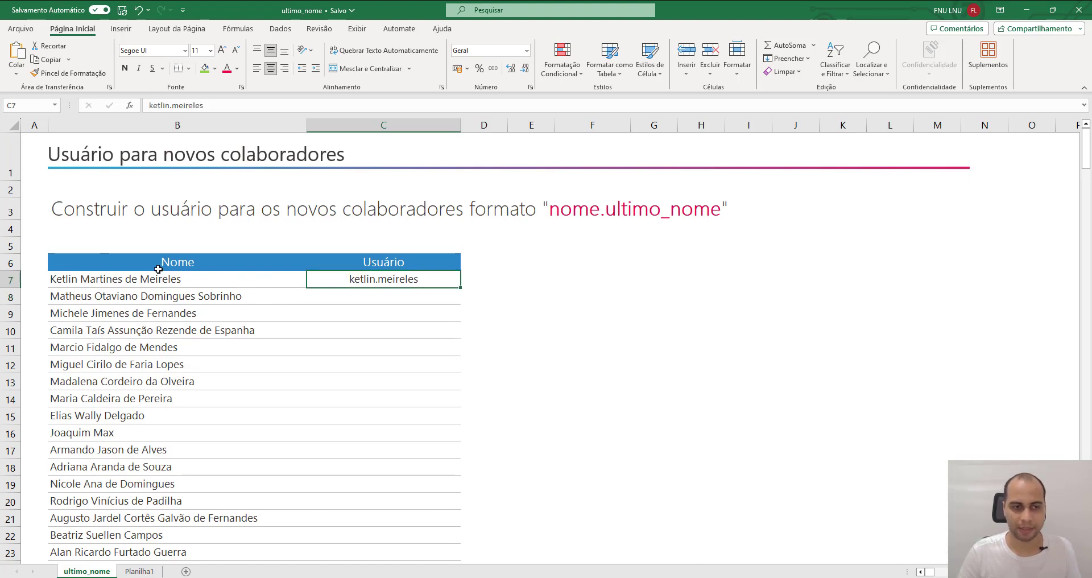
{"action": "left_click_drag", "start_coordinate": [160, 268], "coordinate": [161, 277]}
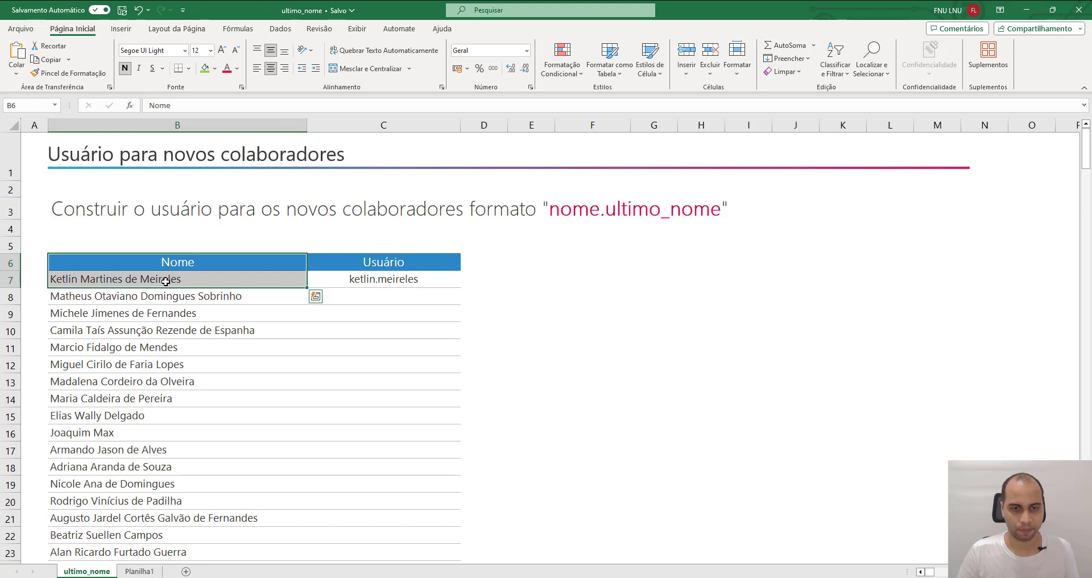
{"action": "left_click", "coordinate": [385, 279]}
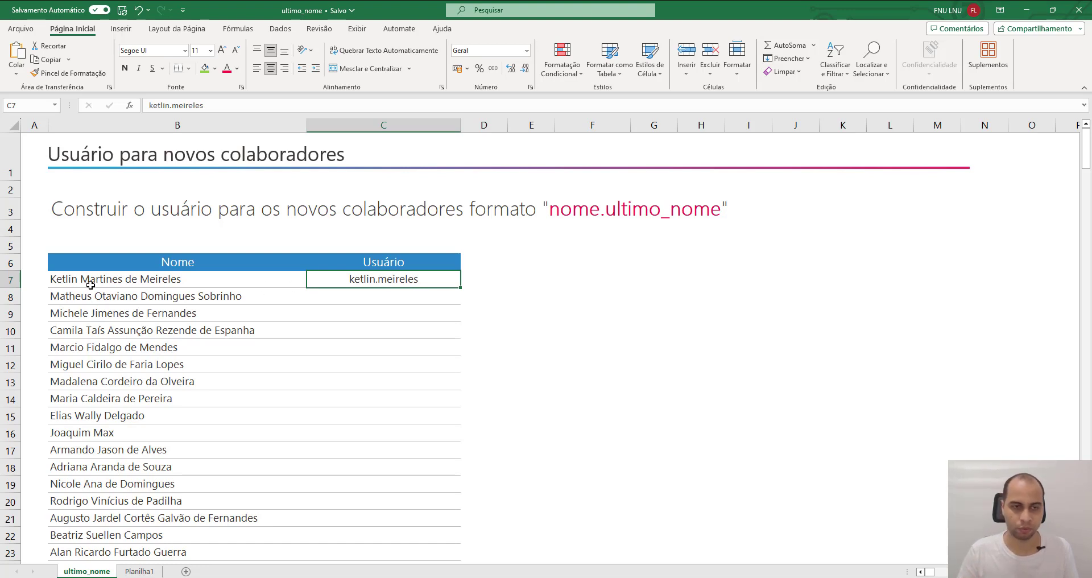
{"action": "left_click", "coordinate": [126, 281]}
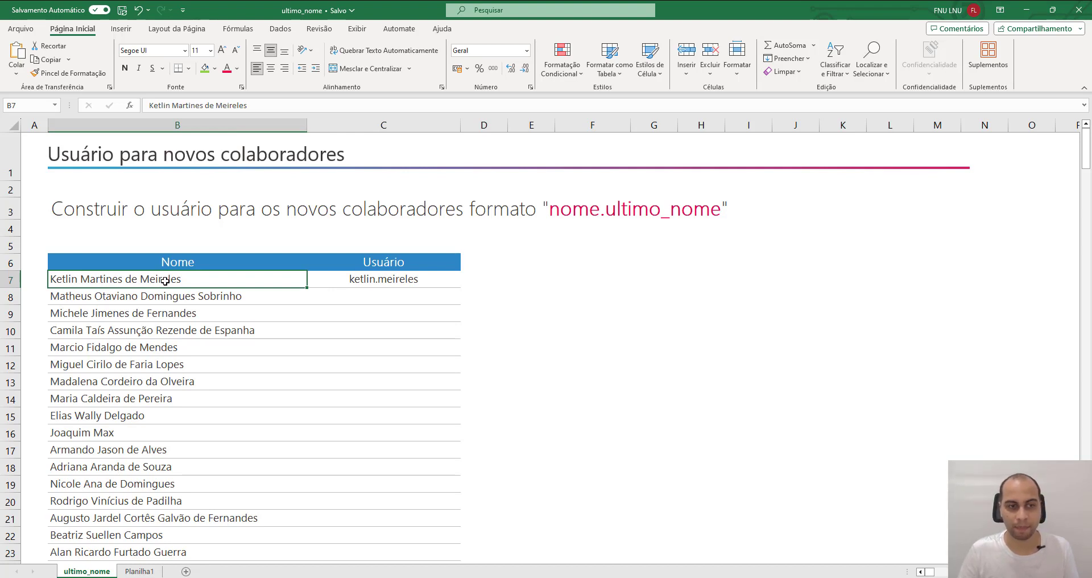
{"action": "left_click", "coordinate": [394, 278]}
{"action": "left_click", "coordinate": [162, 279]}
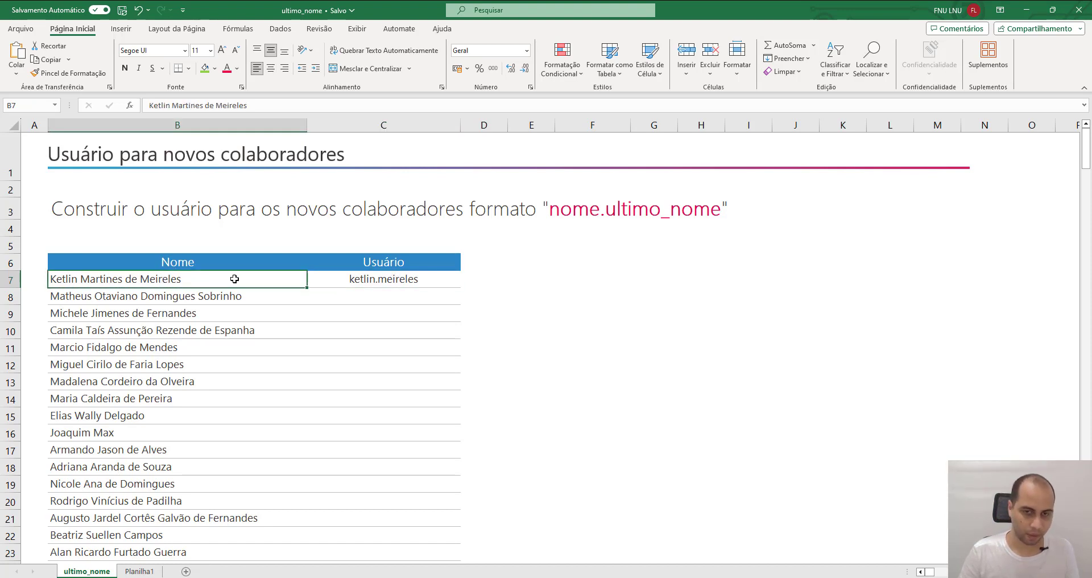
{"action": "key", "text": "ctrl+c"}
{"action": "left_click", "coordinate": [569, 281]}
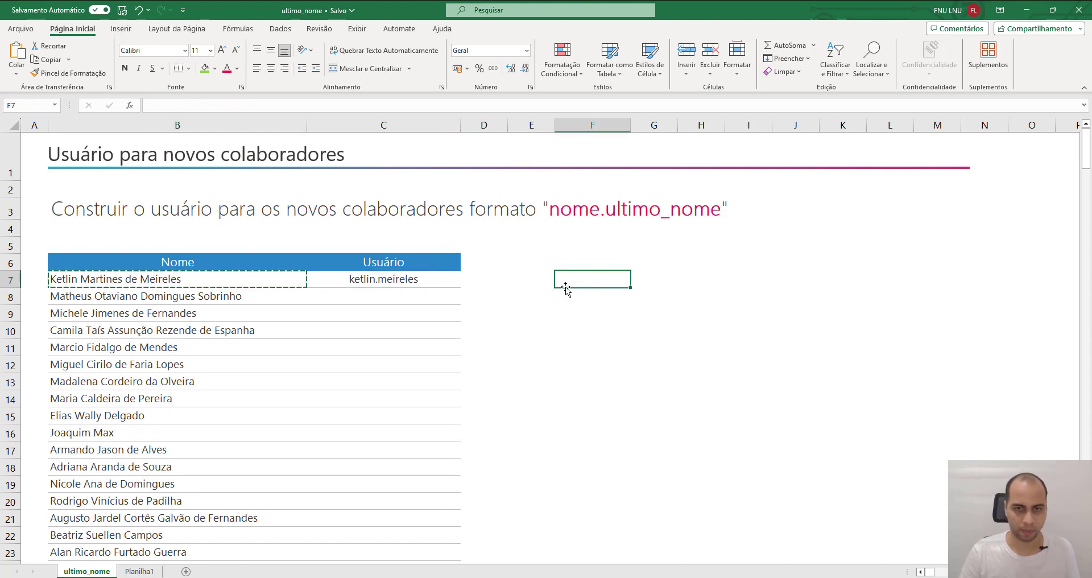
{"action": "key", "text": "ctrl+v"}
{"action": "left_click", "coordinate": [589, 369]}
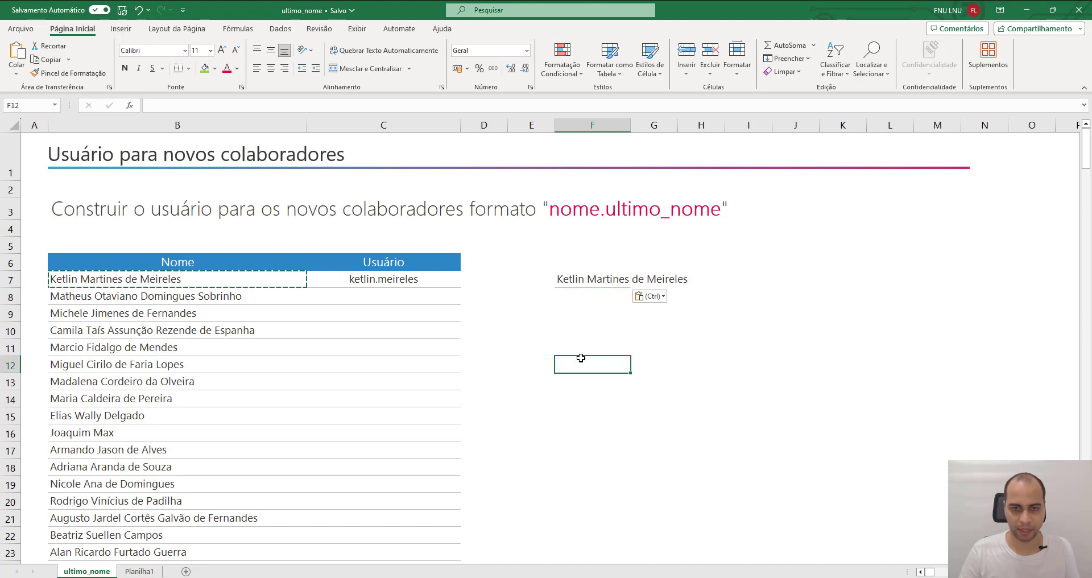
{"action": "left_click", "coordinate": [579, 298]}
- Label F7 as "Nome" and copy the full name from B7 into G7
{"action": "key", "text": "Up"}
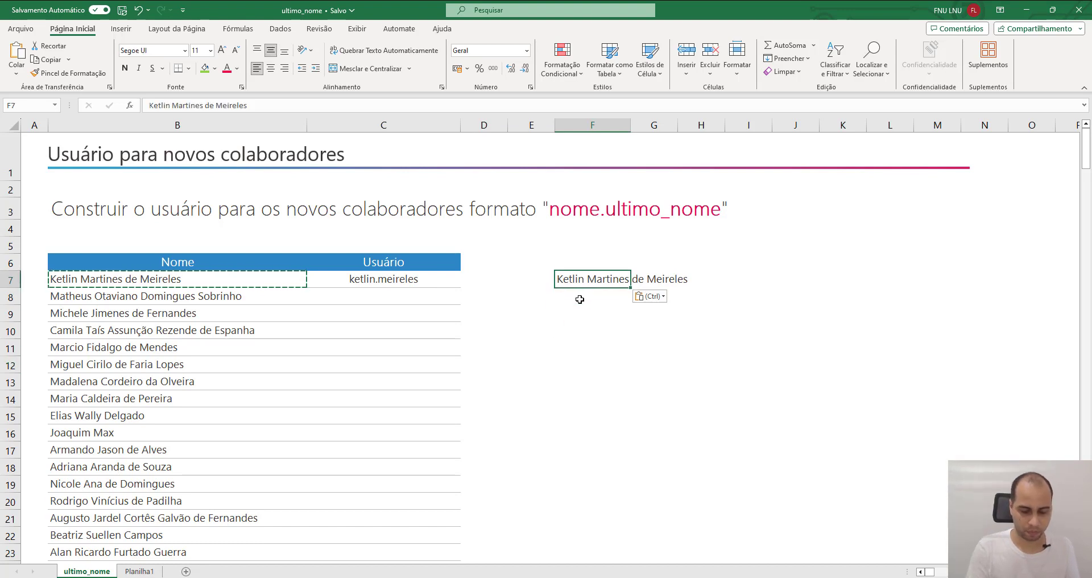
{"action": "type", "text": "Nome"}
{"action": "key", "text": "Tab"}
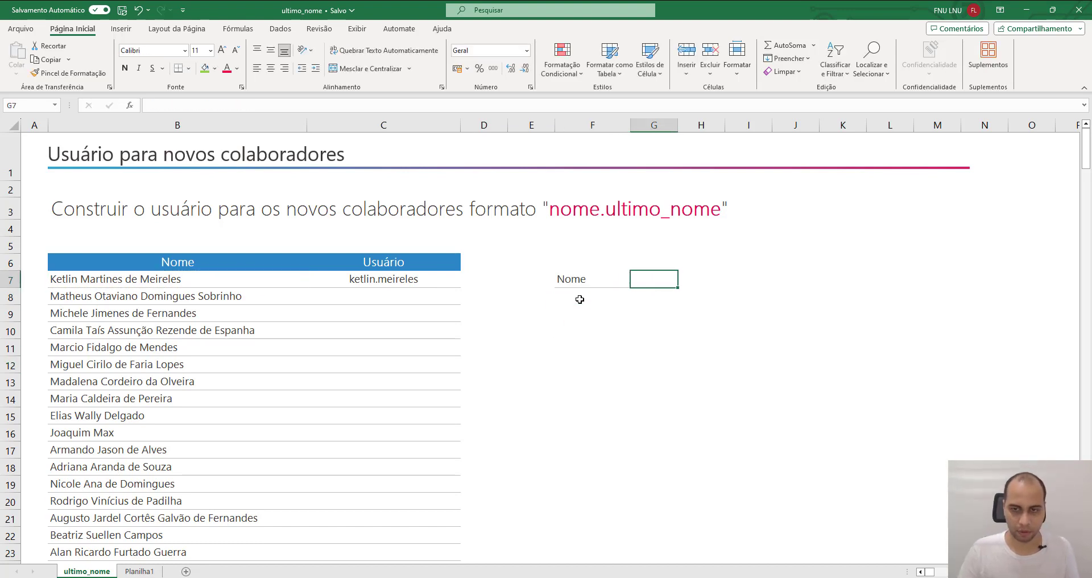
{"action": "left_click", "coordinate": [131, 282]}
{"action": "key", "text": "ctrl+c"}
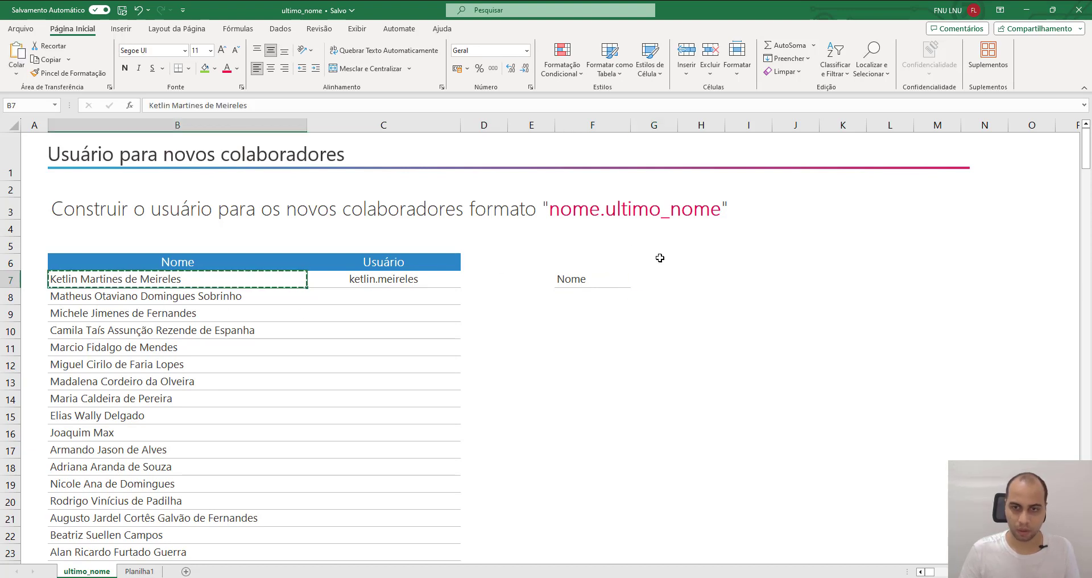
{"action": "left_click", "coordinate": [654, 279]}
{"action": "key", "text": "ctrl+v"}
{"action": "left_click", "coordinate": [600, 304]}
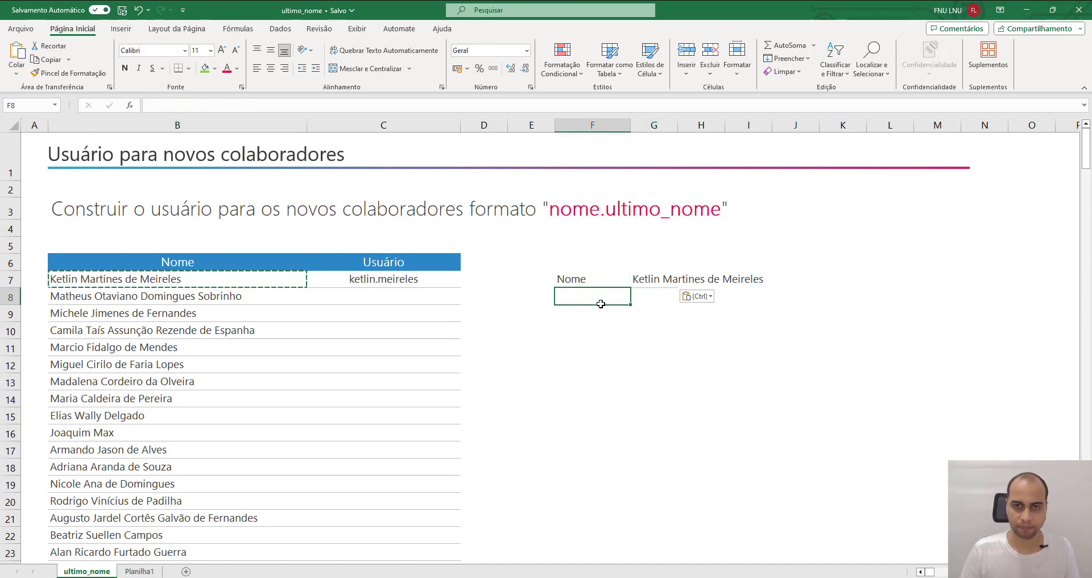
- Enter the label "Primeiro Nome" in F8 and adjust the width of column F to fit it
{"action": "left_click_drag", "start_coordinate": [630, 125], "coordinate": [610, 125]}
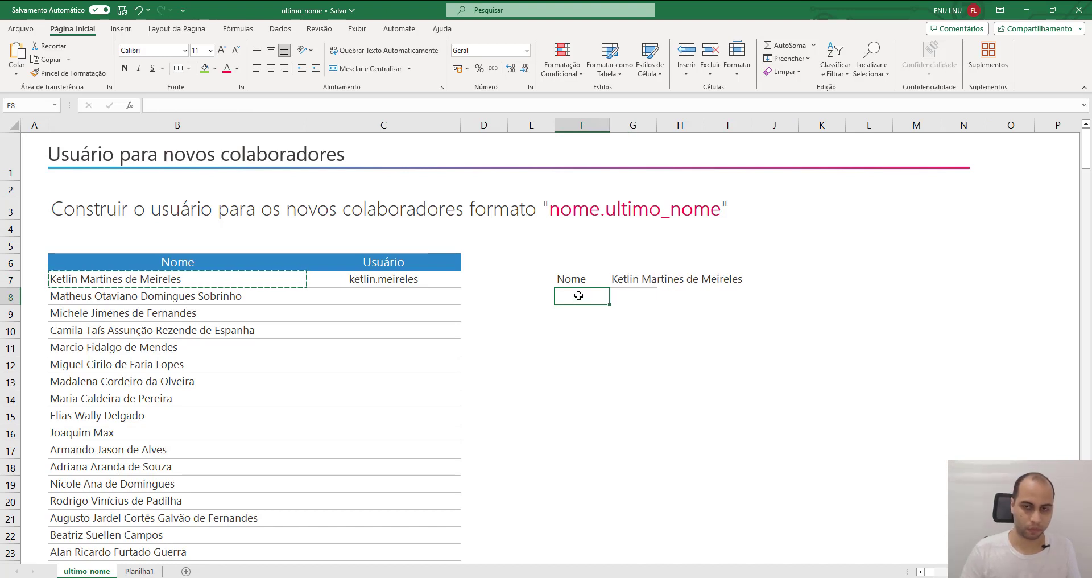
{"action": "type", "text": "Primei"}
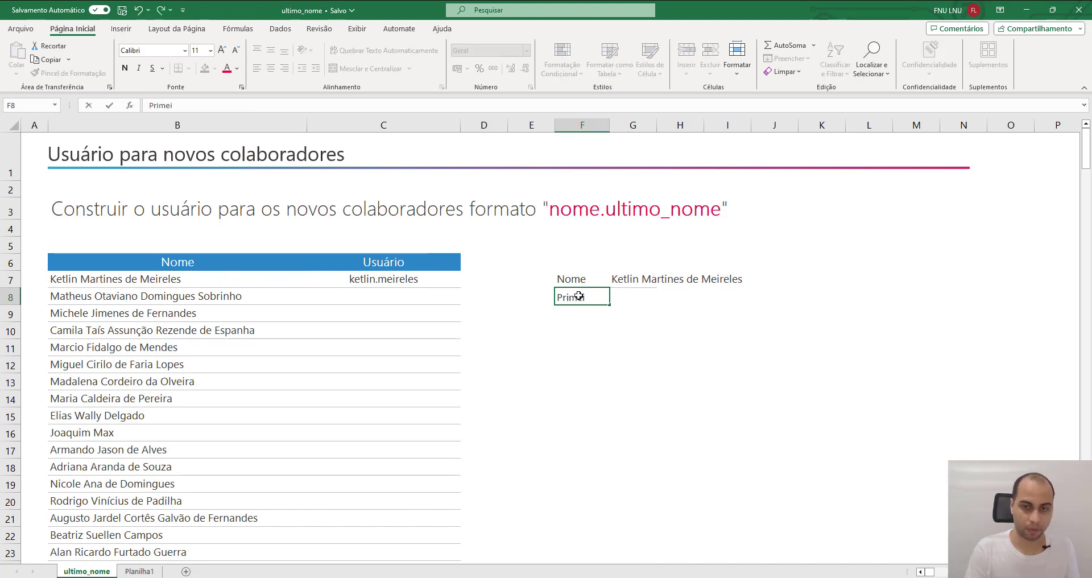
{"action": "type", "text": "ro No"}
{"action": "key", "text": "BackSpace"}
{"action": "key", "text": "BackSpace"}
{"action": "type", "text": "o Noem"}
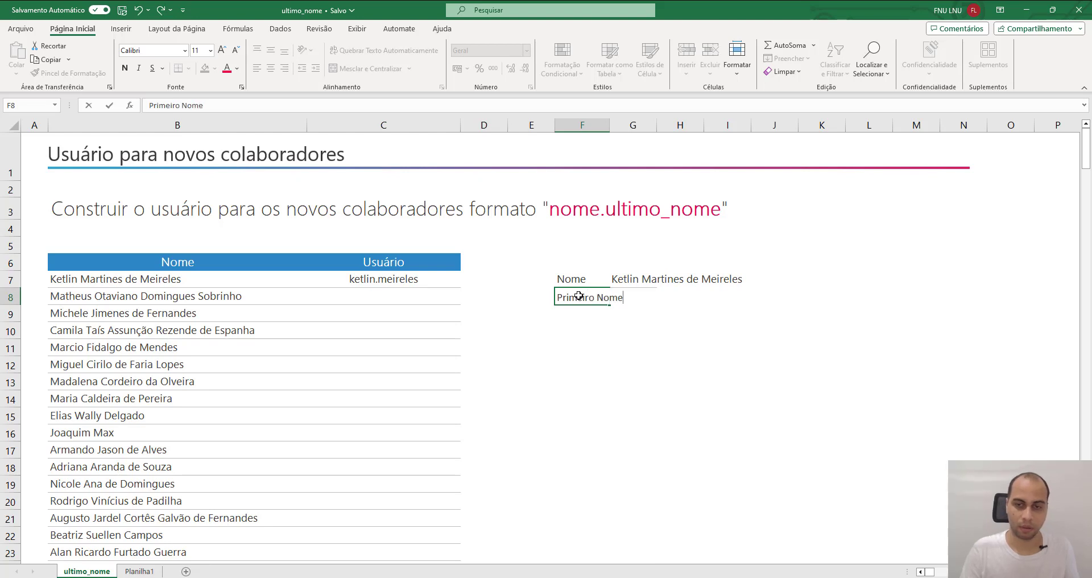
{"action": "key", "text": "BackSpace"}
{"action": "key", "text": "BackSpace"}
{"action": "key", "text": "BackSpace"}
{"action": "key", "text": "BackSpace"}
{"action": "type", "text": "Nome"}
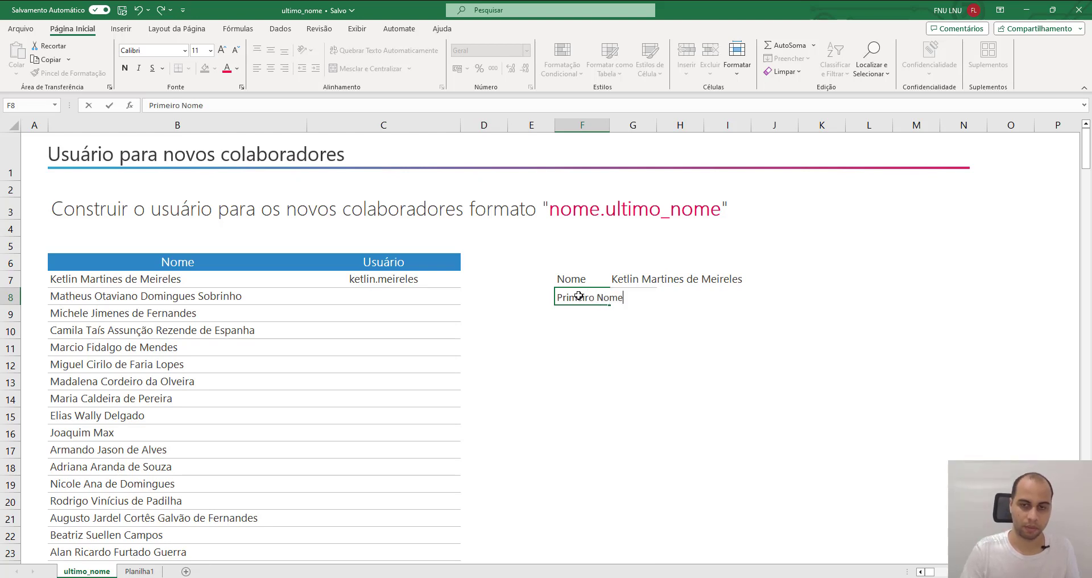
{"action": "key", "text": "Return"}
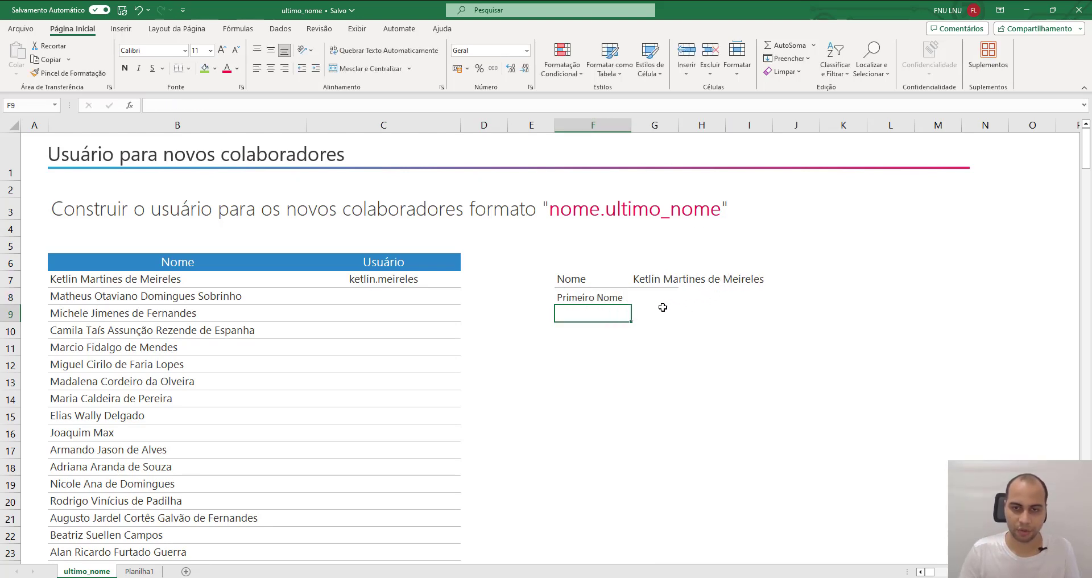
{"action": "left_click", "coordinate": [652, 295]}
{"action": "left_click_drag", "start_coordinate": [609, 125], "coordinate": [637, 126]}
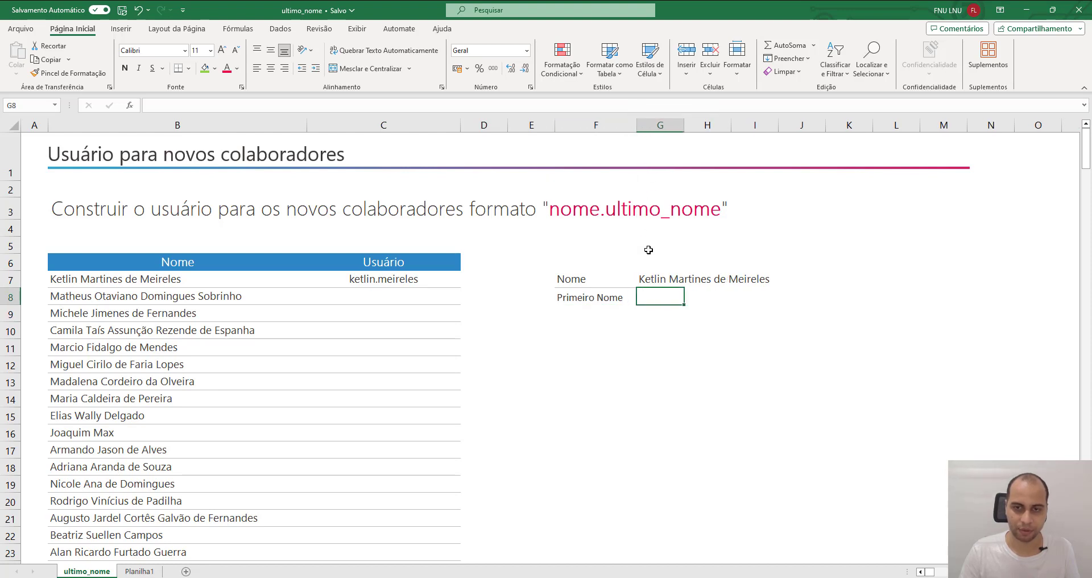
{"action": "type", "text": "Keti"}
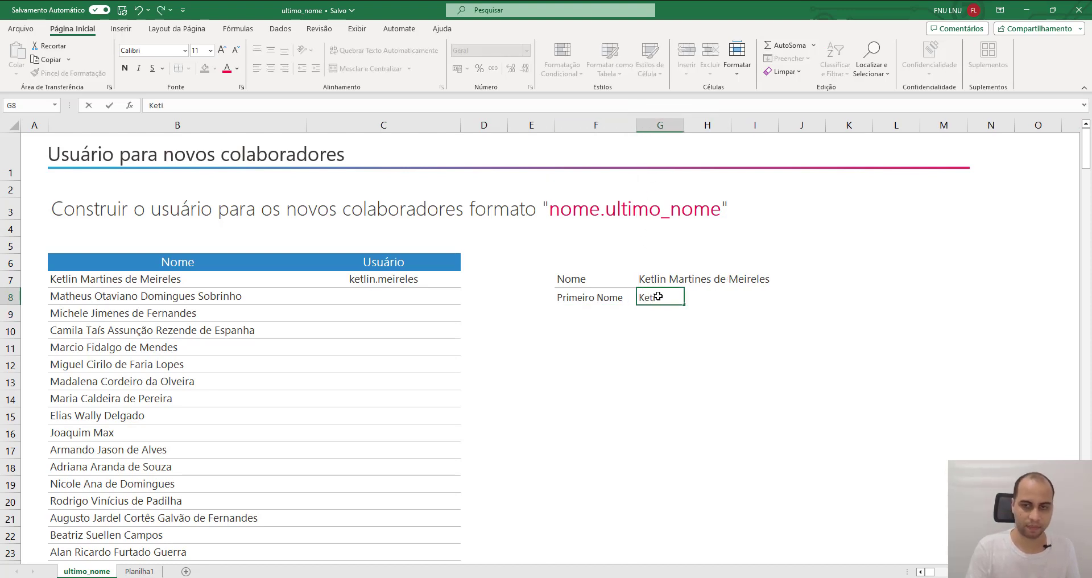
{"action": "key", "text": "ctrl+Return"}
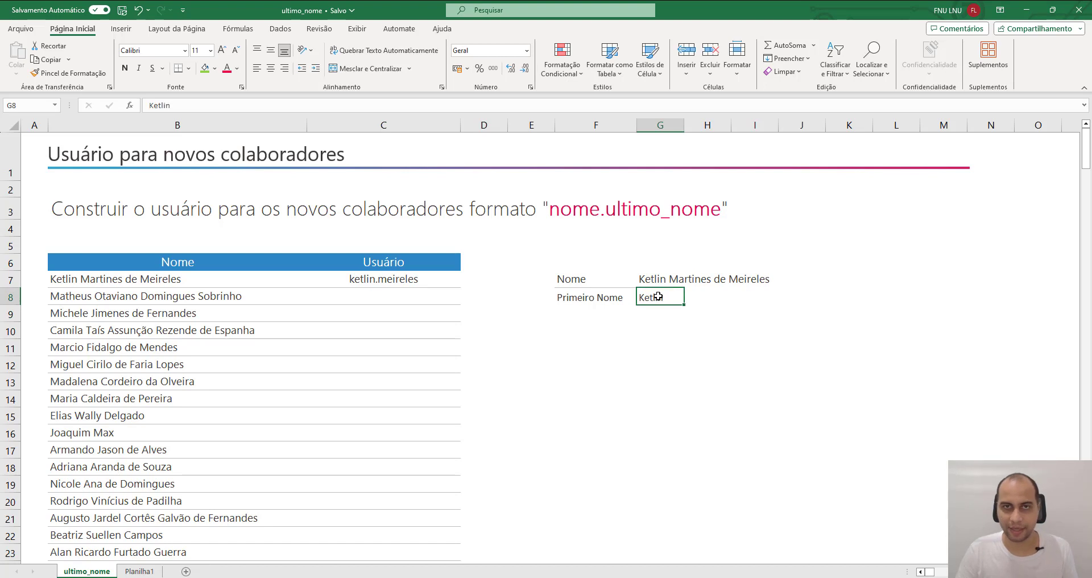
{"action": "key", "text": "Delete"}
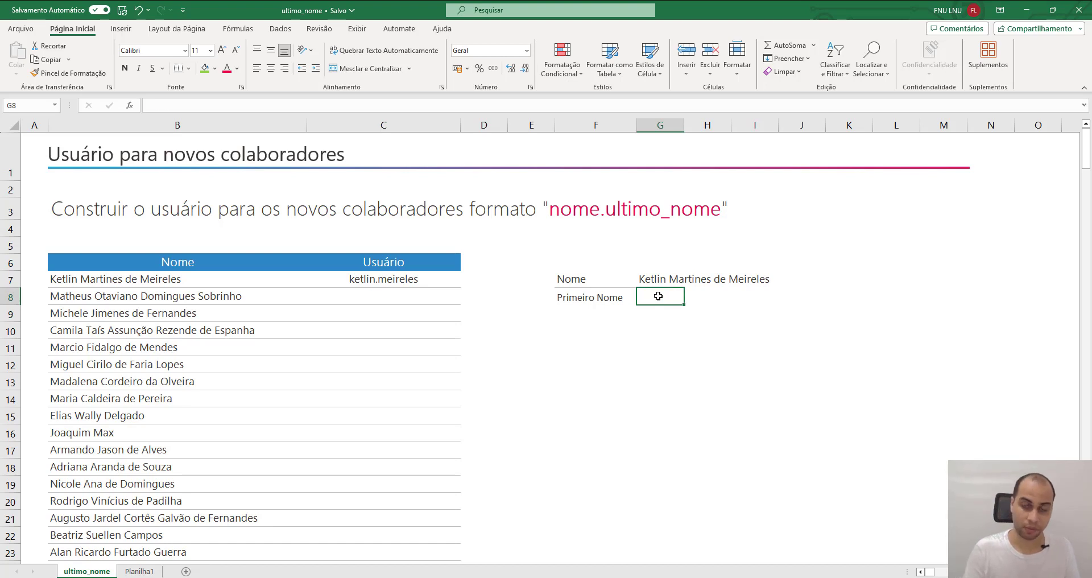
- Enter =ESQUERDA(G7;5) in G8 and compare its result with the first five characters of the full name in G7
{"action": "type", "text": "=esque"}
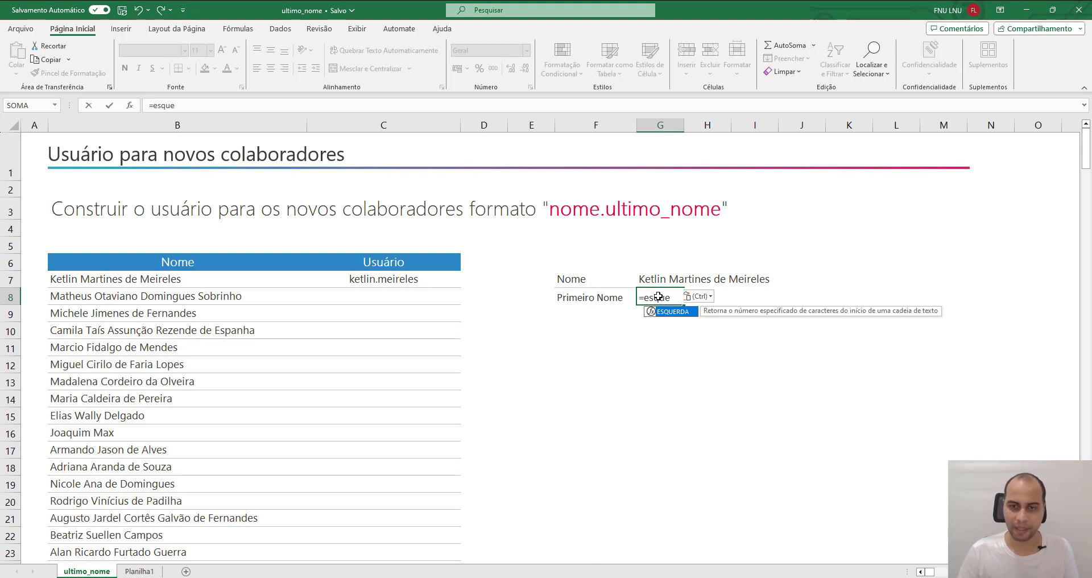
{"action": "key", "text": "Tab"}
{"action": "left_click", "coordinate": [657, 282]}
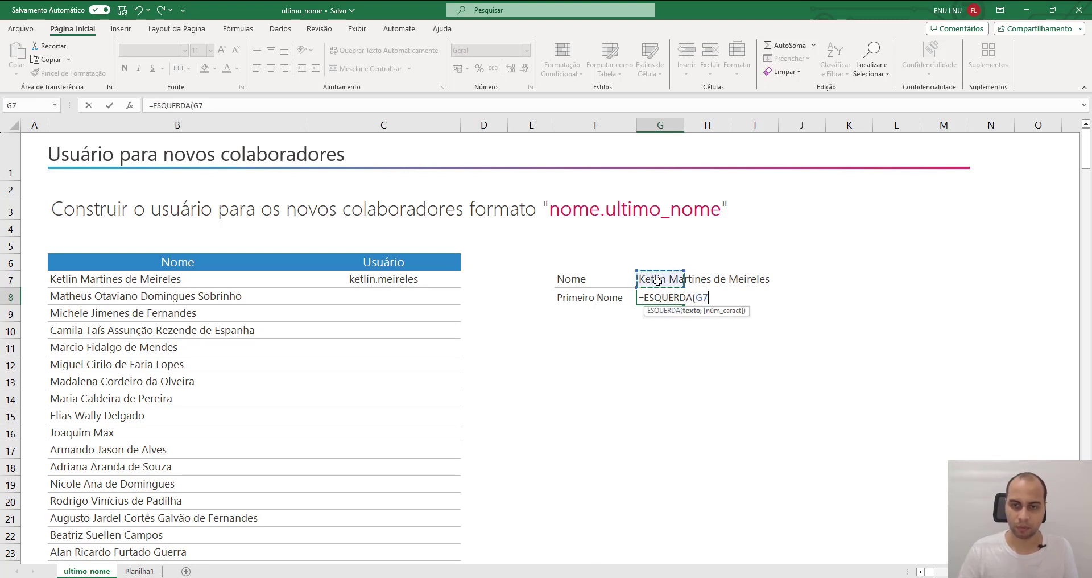
{"action": "type", "text": ";"}
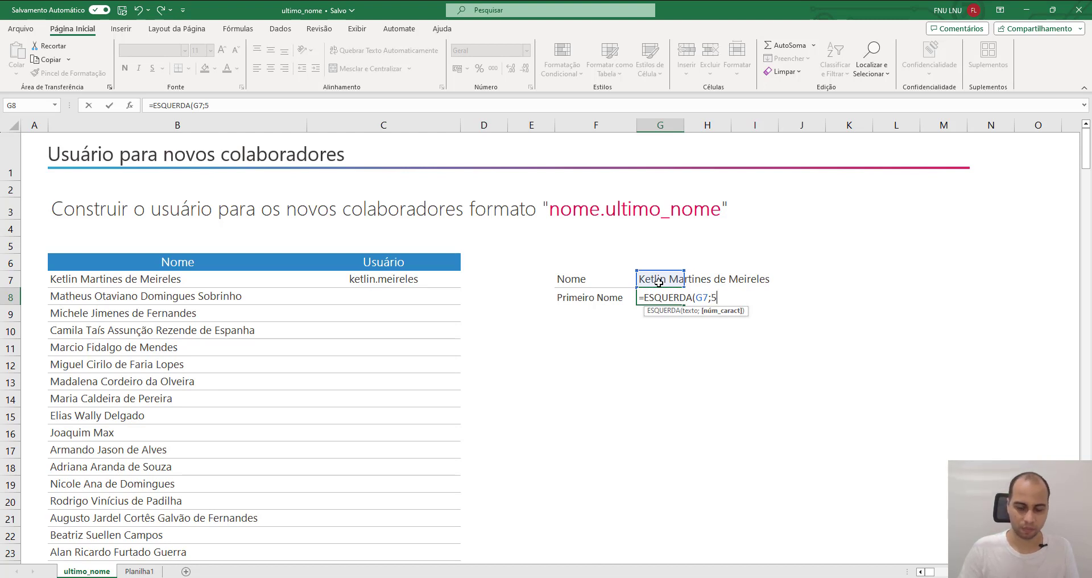
{"action": "type", "text": "5)"}
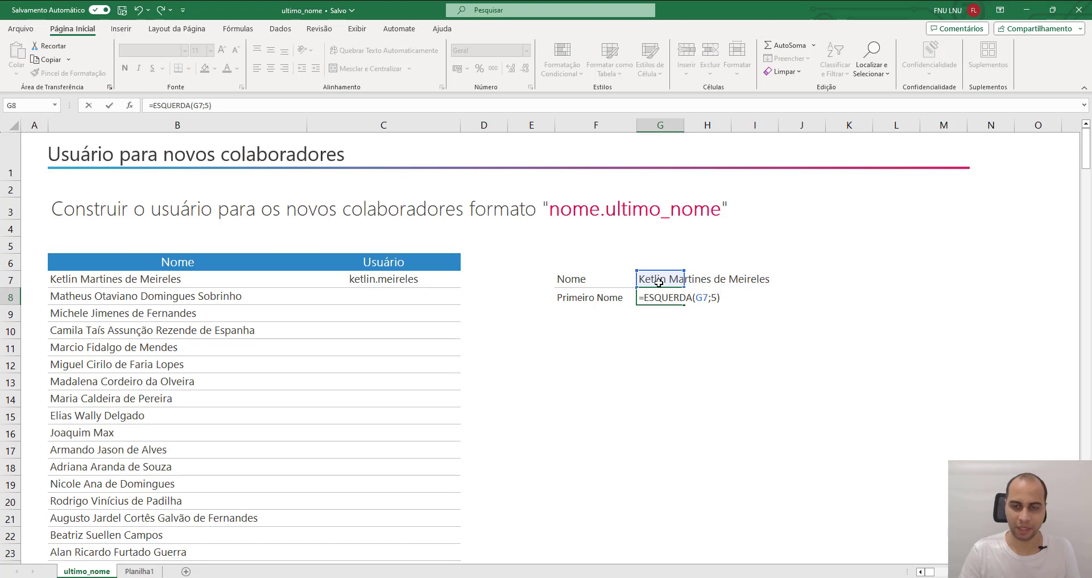
{"action": "key", "text": "Return"}
{"action": "key", "text": "Up"}
{"action": "left_click", "coordinate": [654, 280]}
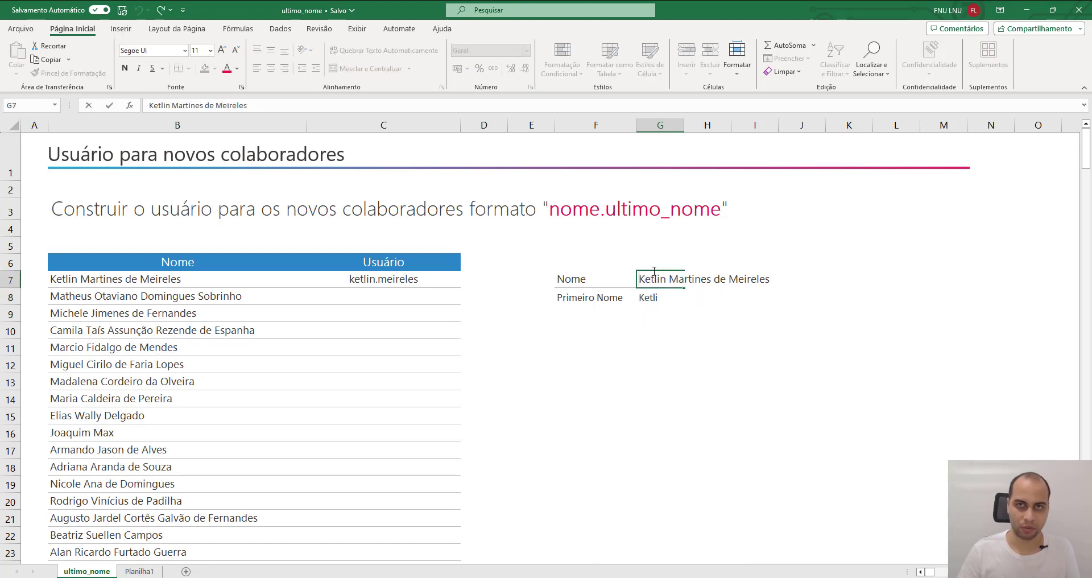
{"action": "key", "text": "shift+Right"}
{"action": "key", "text": "shift+Right"}
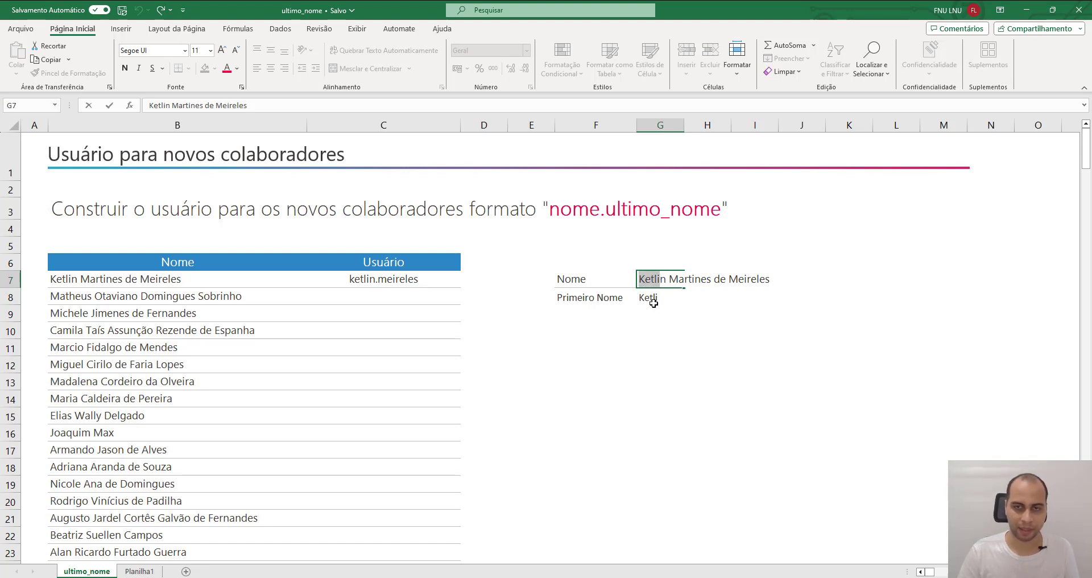
{"action": "key", "text": "Escape"}
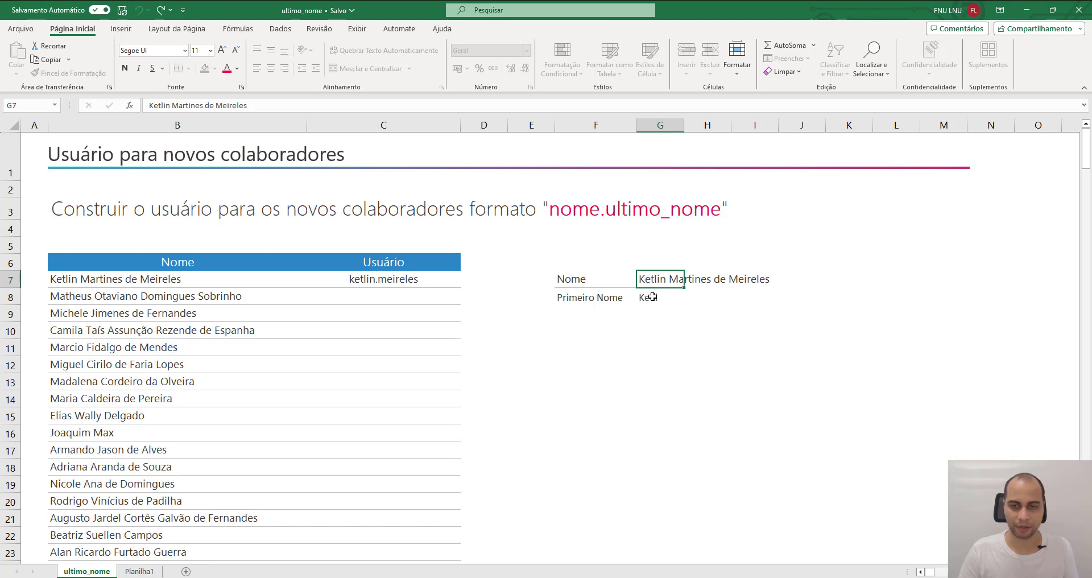
- Change the number of characters extracted by the ESQUERDA formula in G8 to 10
{"action": "double_click", "coordinate": [653, 299]}
{"action": "left_click", "coordinate": [716, 297]}
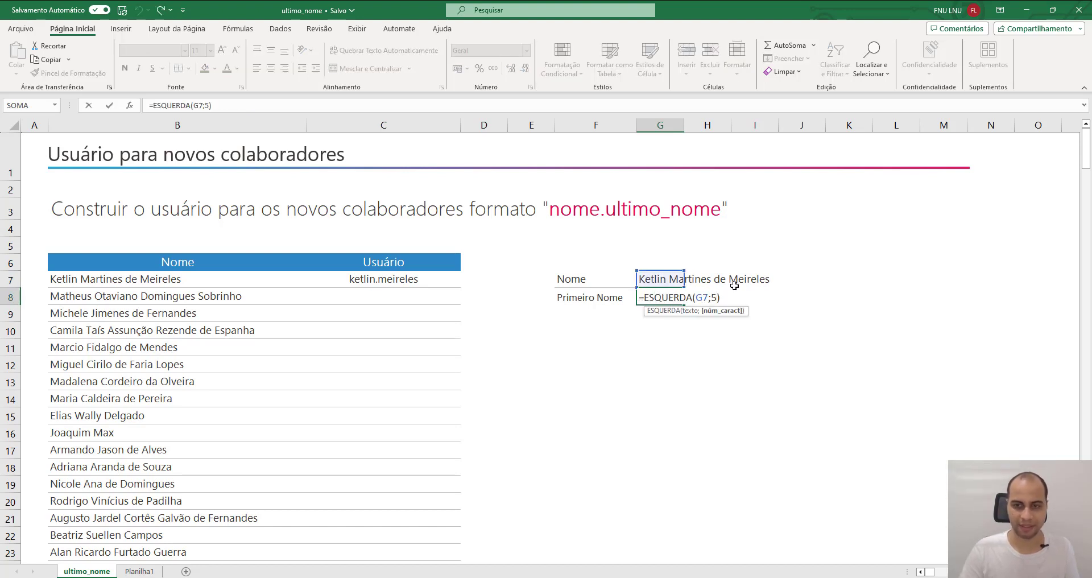
{"action": "key", "text": "BackSpace"}
{"action": "type", "text": "10"}
{"action": "key", "text": "Return"}
- Count through the first ten characters of the full name in G7 to check the formula result in G8
{"action": "left_click", "coordinate": [647, 281]}
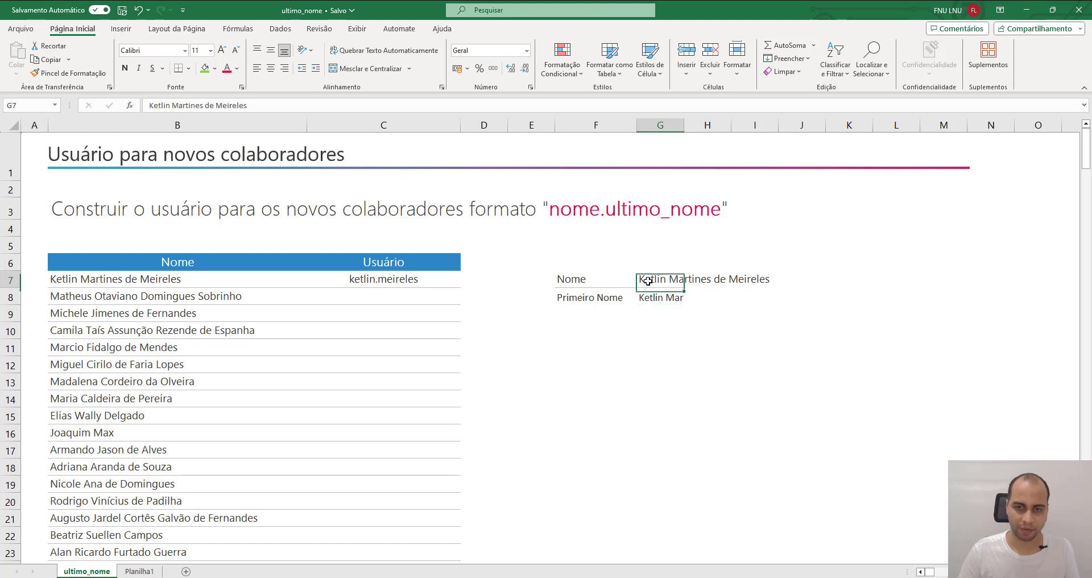
{"action": "double_click", "coordinate": [643, 278]}
{"action": "key", "text": "shift+Right"}
{"action": "key", "text": "shift+Right"}
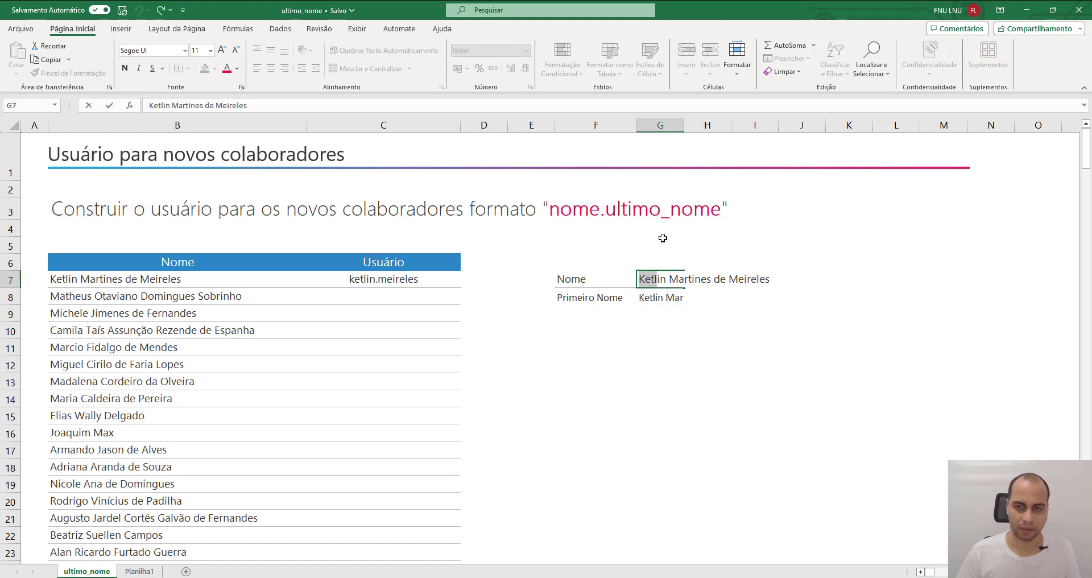
{"action": "key", "text": "shift+Right"}
{"action": "key", "text": "shift+Right"}
{"action": "key", "text": "shift+Right"}
{"action": "key", "text": "shift+Right"}
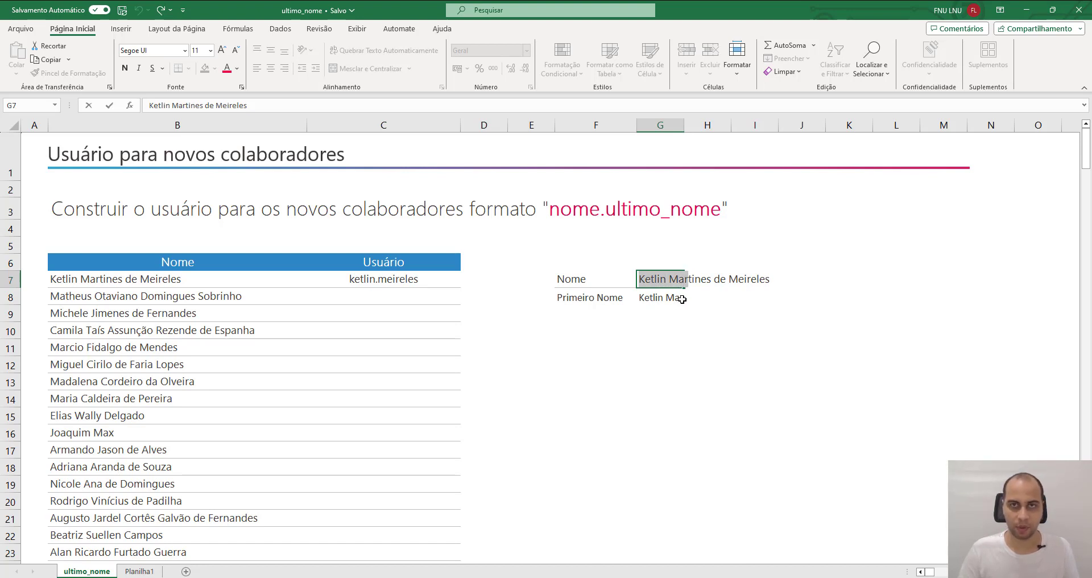
{"action": "key", "text": "Escape"}
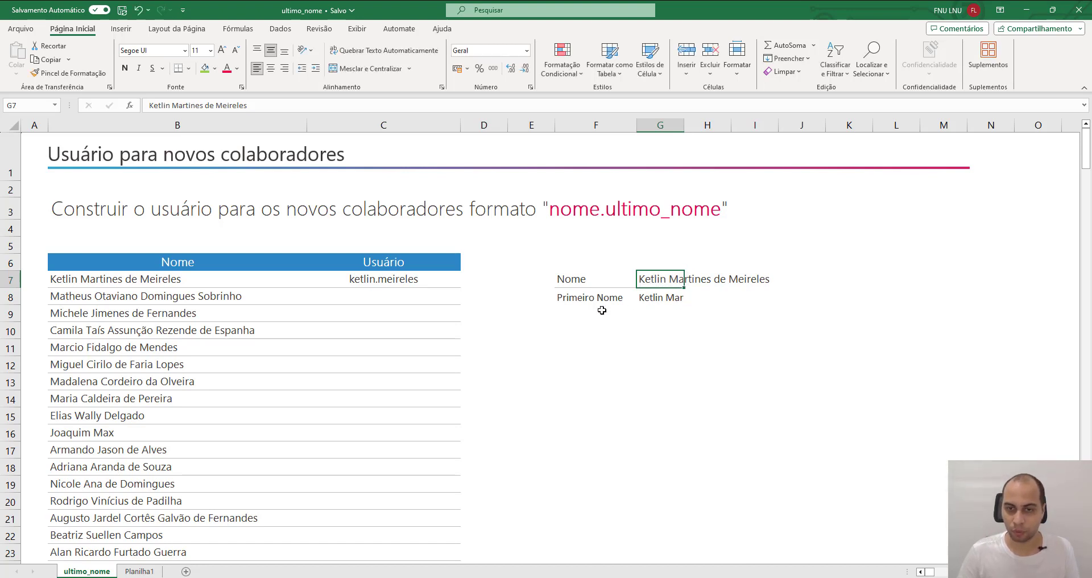
- Compare the ESQUERDA formula in G8 with the names in B7:B10 and locate the first space in the full name in G7
{"action": "left_click", "coordinate": [649, 307]}
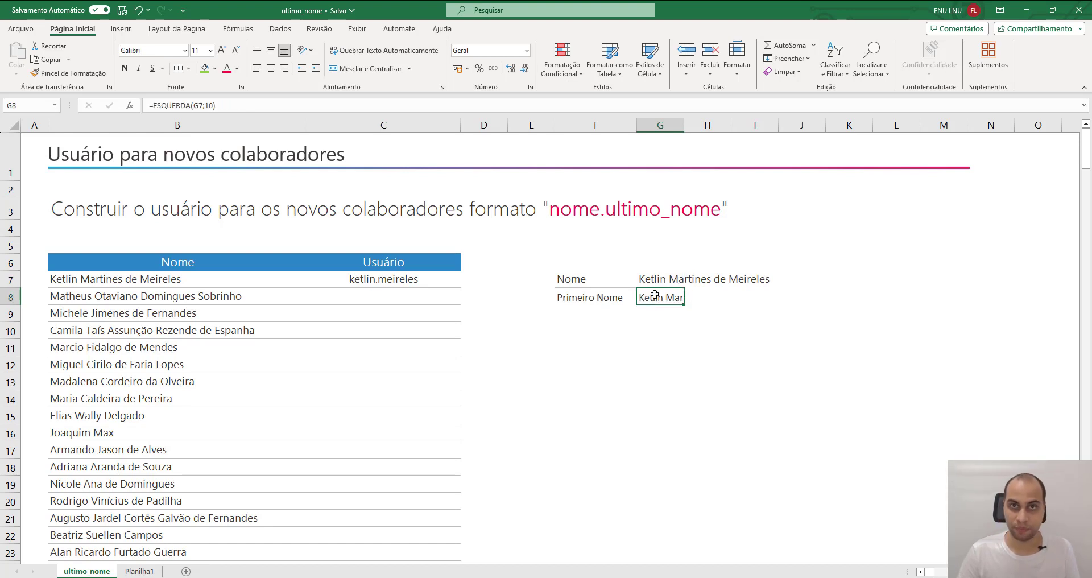
{"action": "left_click", "coordinate": [76, 286]}
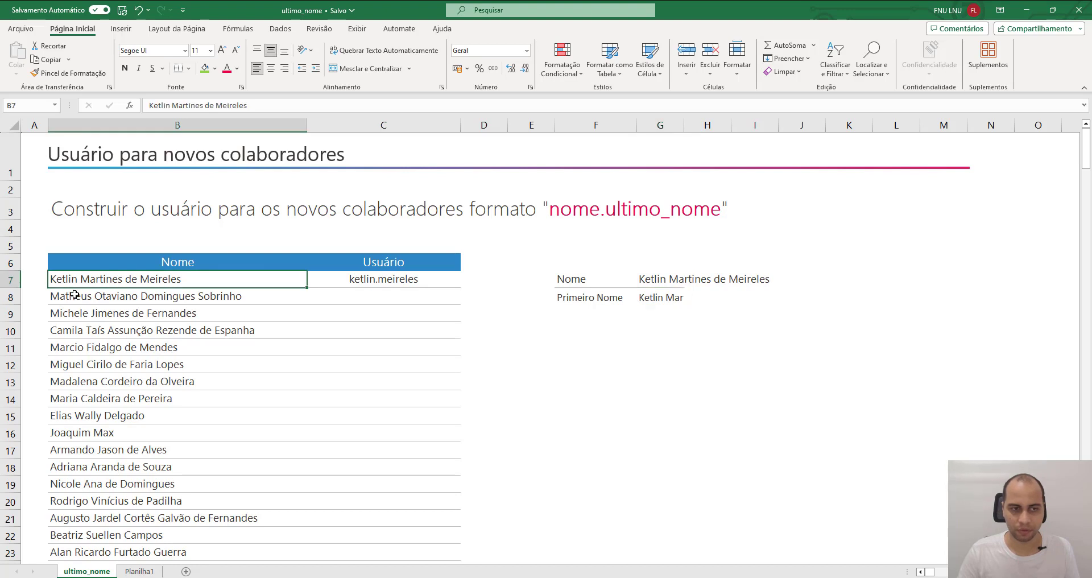
{"action": "left_click", "coordinate": [78, 304]}
{"action": "left_click", "coordinate": [79, 312]}
{"action": "left_click", "coordinate": [83, 328]}
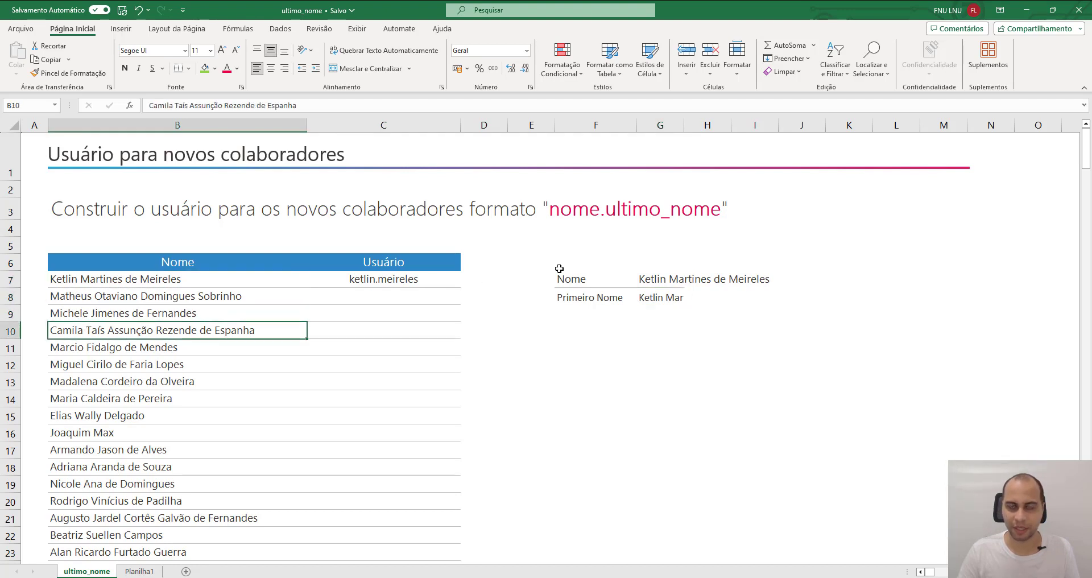
{"action": "left_click", "coordinate": [625, 300]}
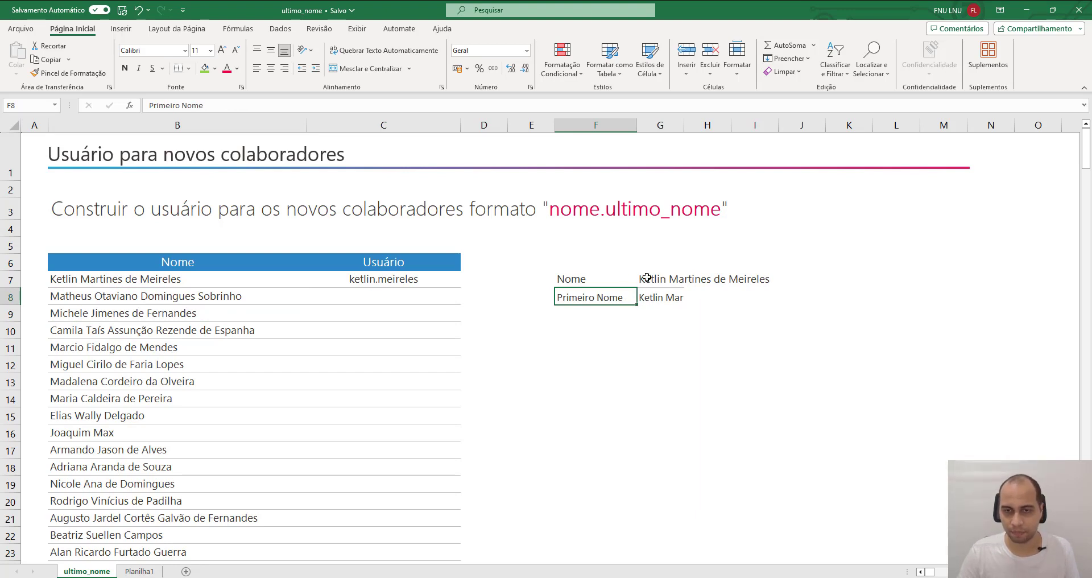
{"action": "double_click", "coordinate": [669, 278]}
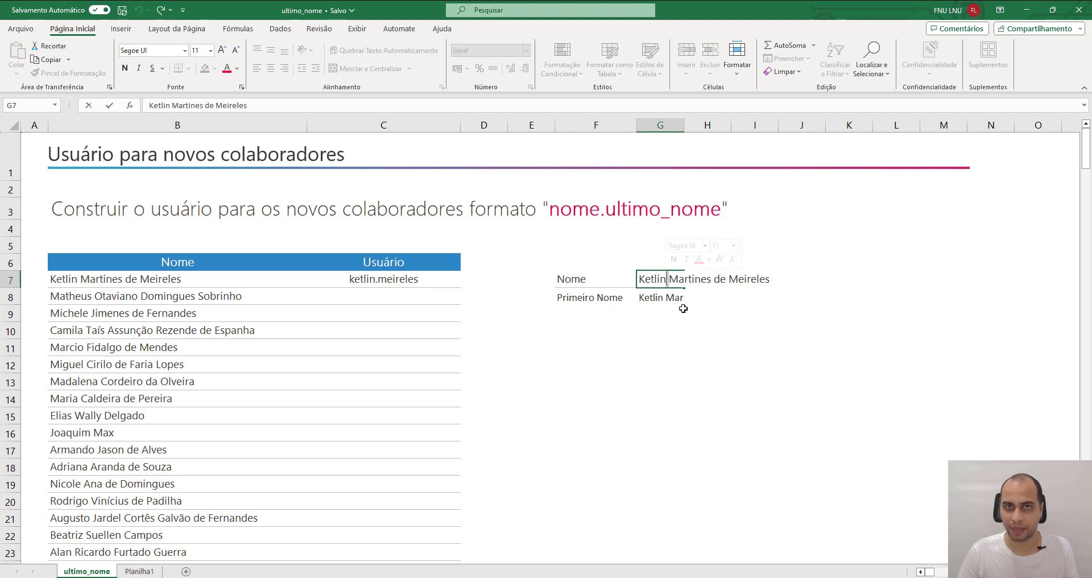
{"action": "left_click", "coordinate": [654, 280]}
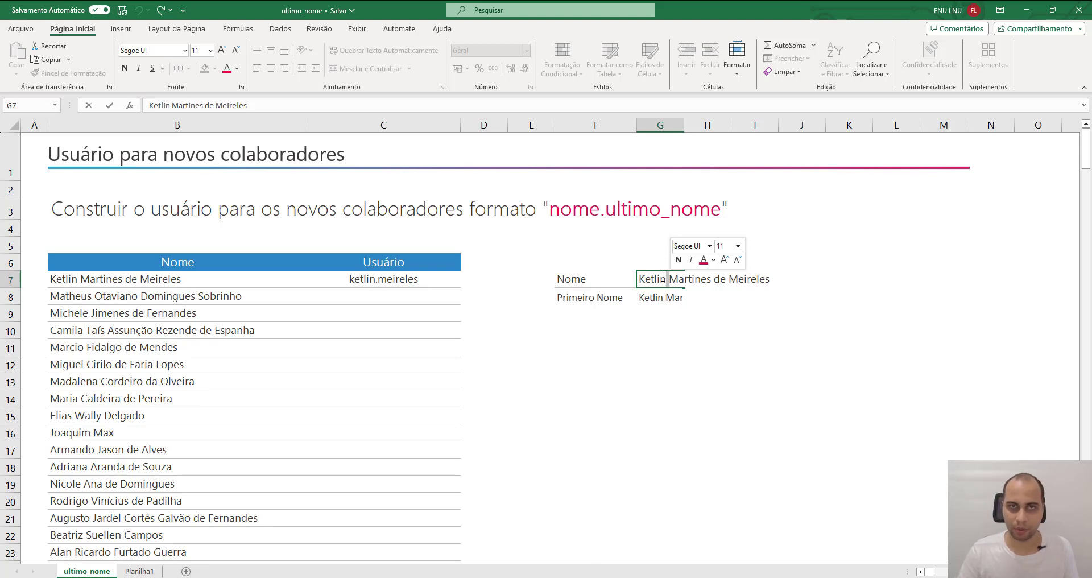
- Try a space before the dot in the sample username in C7, and remove it again
{"action": "double_click", "coordinate": [367, 279]}
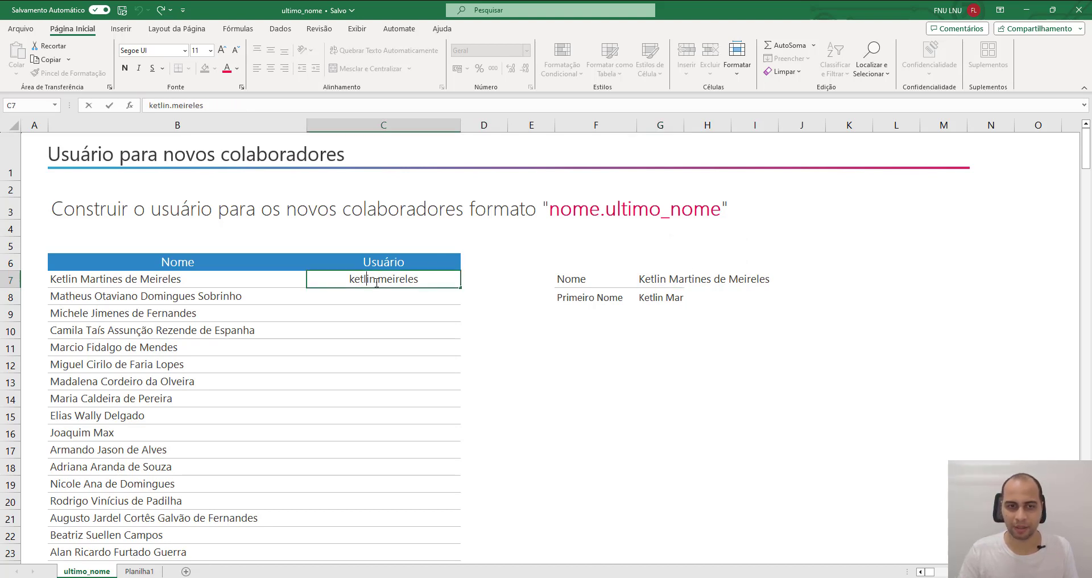
{"action": "key", "text": "Return"}
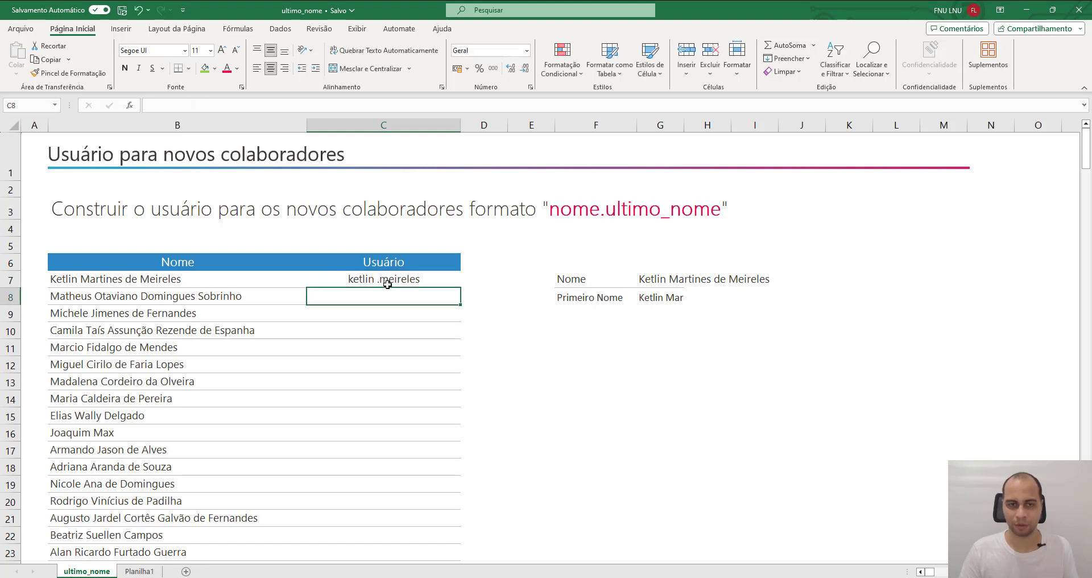
{"action": "double_click", "coordinate": [377, 279]}
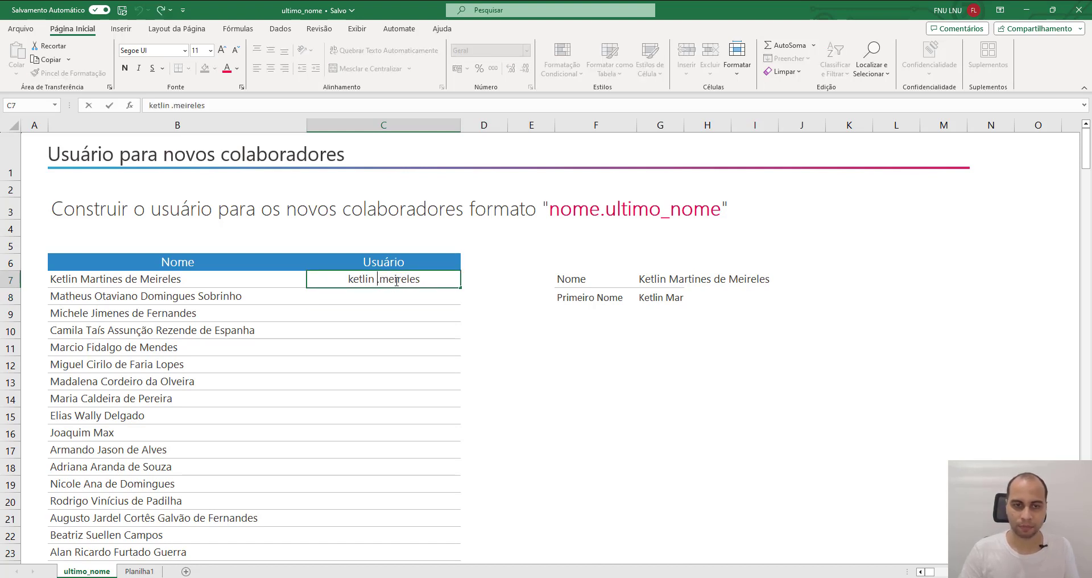
{"action": "key", "text": "BackSpace"}
{"action": "left_click", "coordinate": [603, 312]}
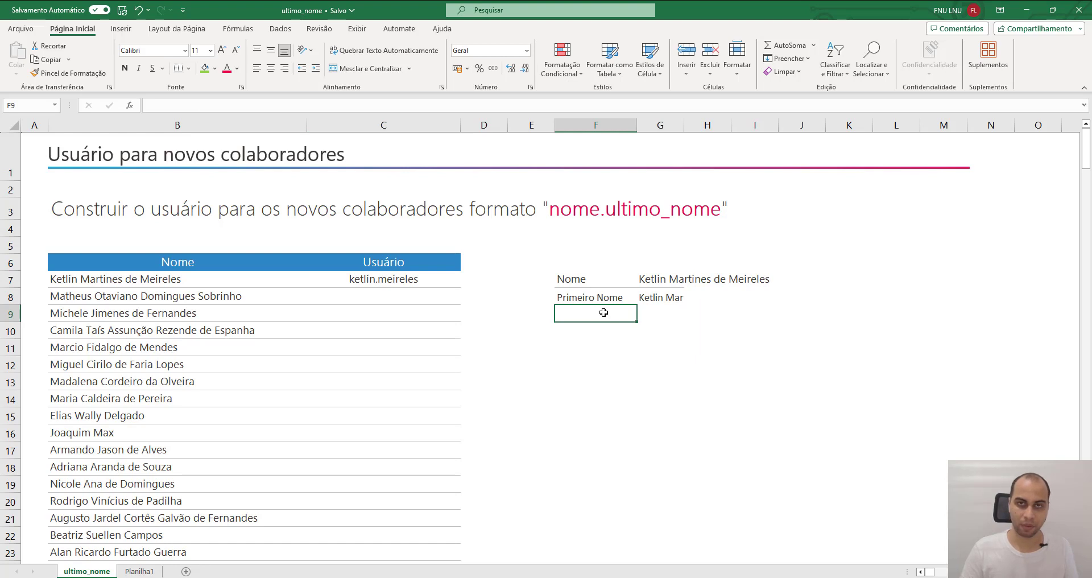
- Inspect the number-of-characters argument of the ESQUERDA formula in G8
{"action": "left_click", "coordinate": [654, 296]}
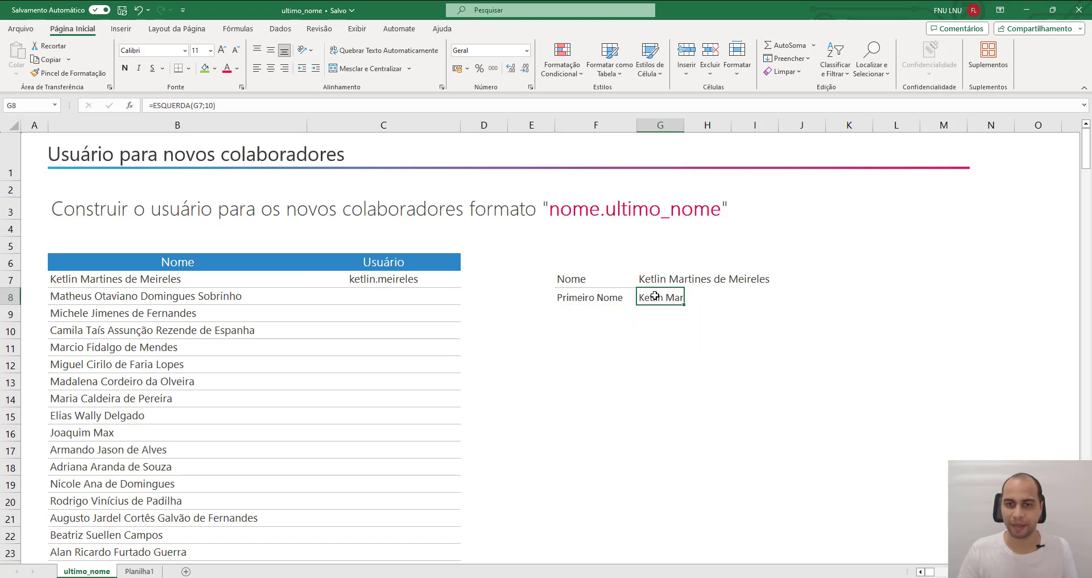
{"action": "double_click", "coordinate": [655, 296]}
{"action": "left_click_drag", "start_coordinate": [711, 298], "coordinate": [723, 298]}
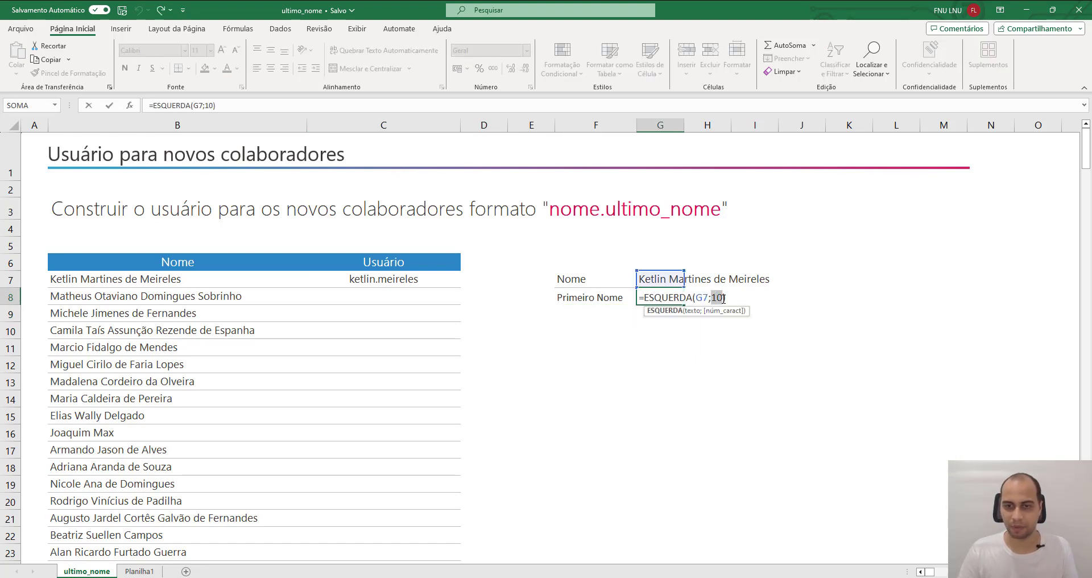
{"action": "key", "text": "Return"}
- Enter the label Posição do " " in F9
{"action": "left_click", "coordinate": [586, 310]}
{"action": "type", "text": "Posição do"}
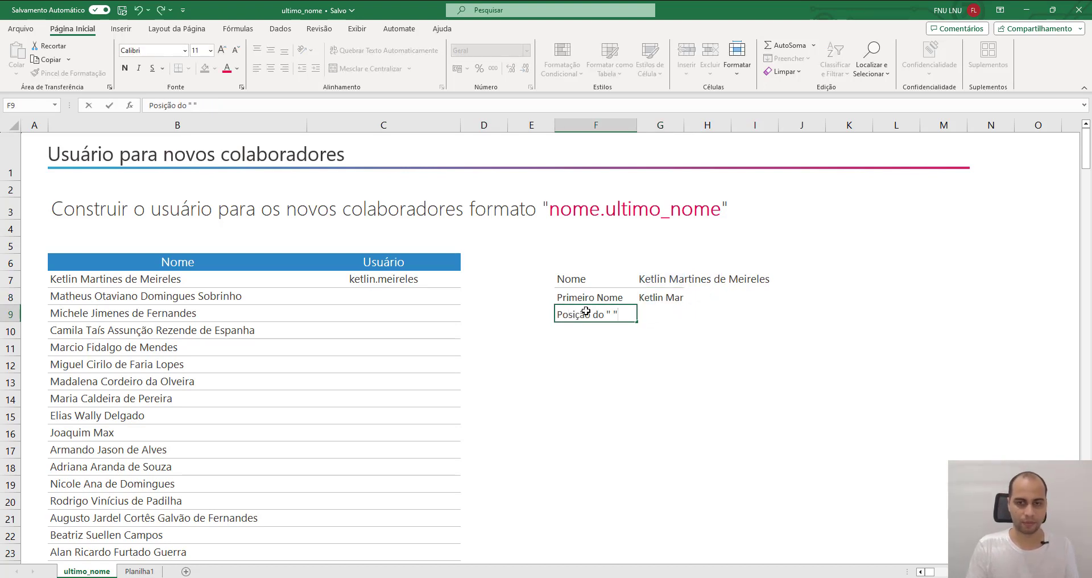
{"action": "key", "text": "Return"}
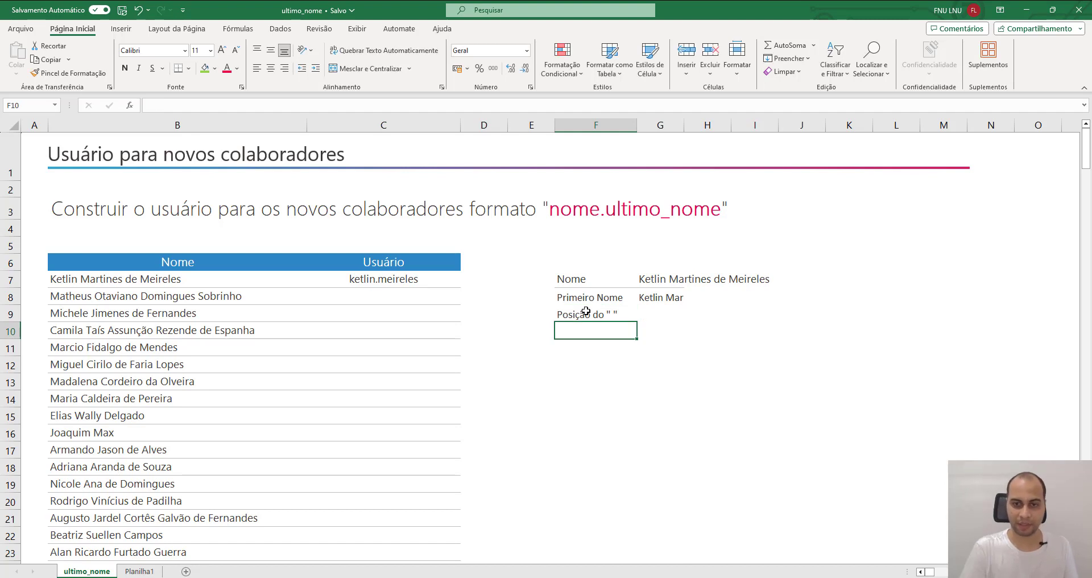
- Enter =LOCALIZAR(" ";G7) in G9 to find the position of the first space in the full name
{"action": "key", "text": "Up"}
{"action": "key", "text": "Right"}
{"action": "type", "text": "=loca"}
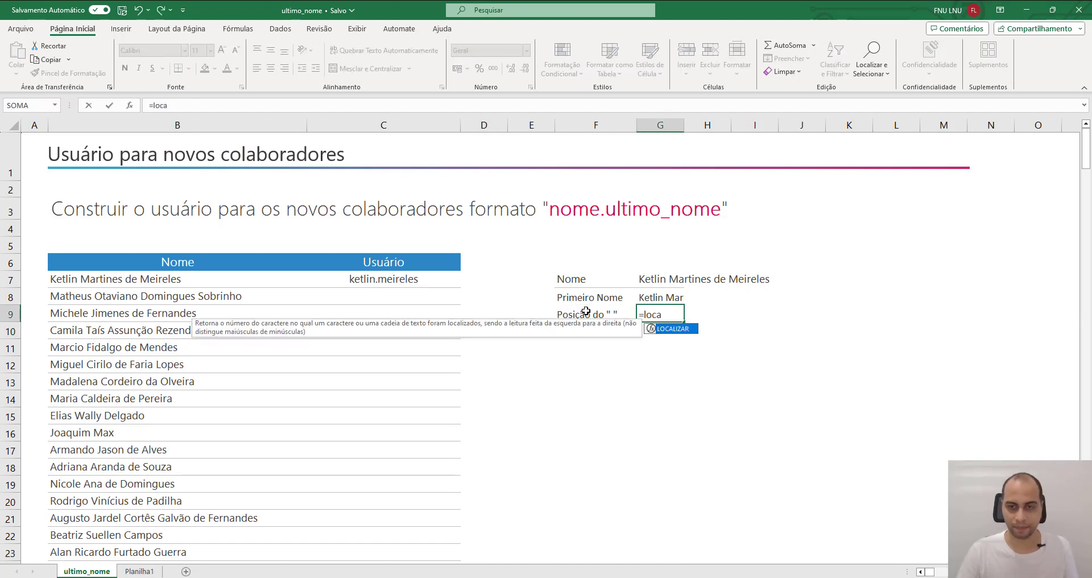
{"action": "key", "text": "Tab"}
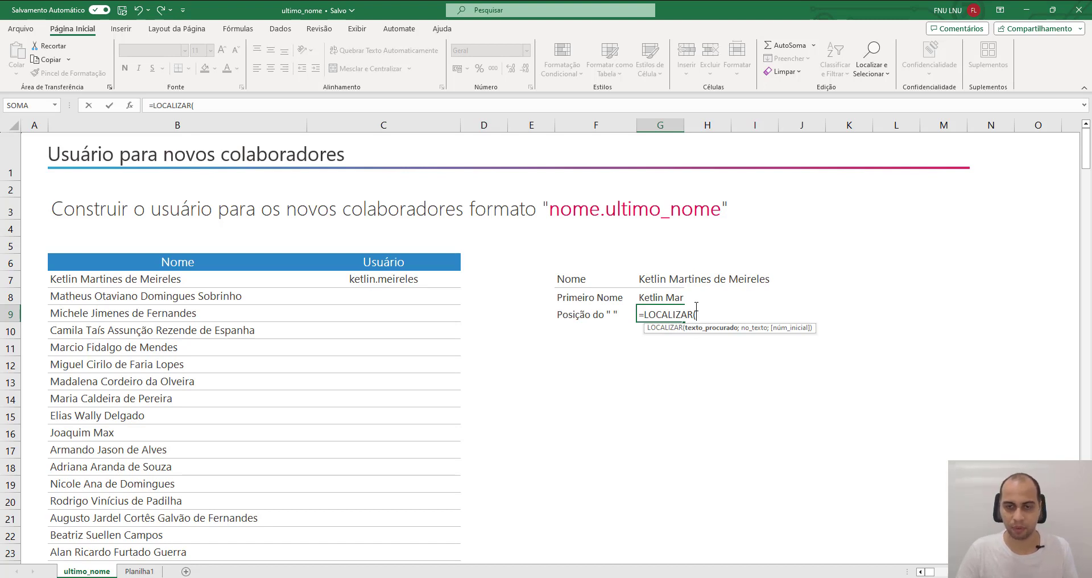
{"action": "type", "text": "\" \""}
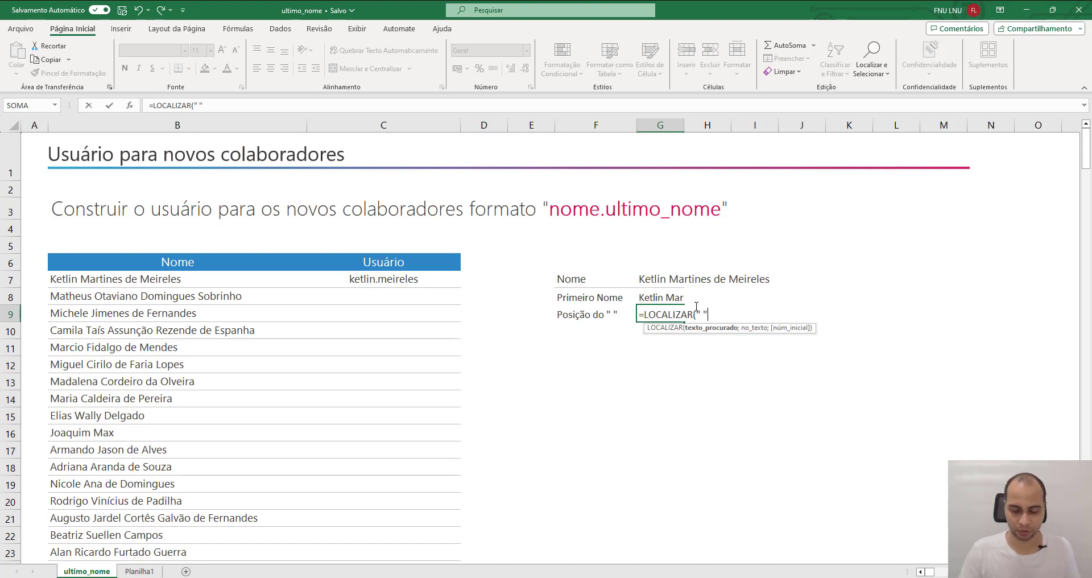
{"action": "type", "text": ";"}
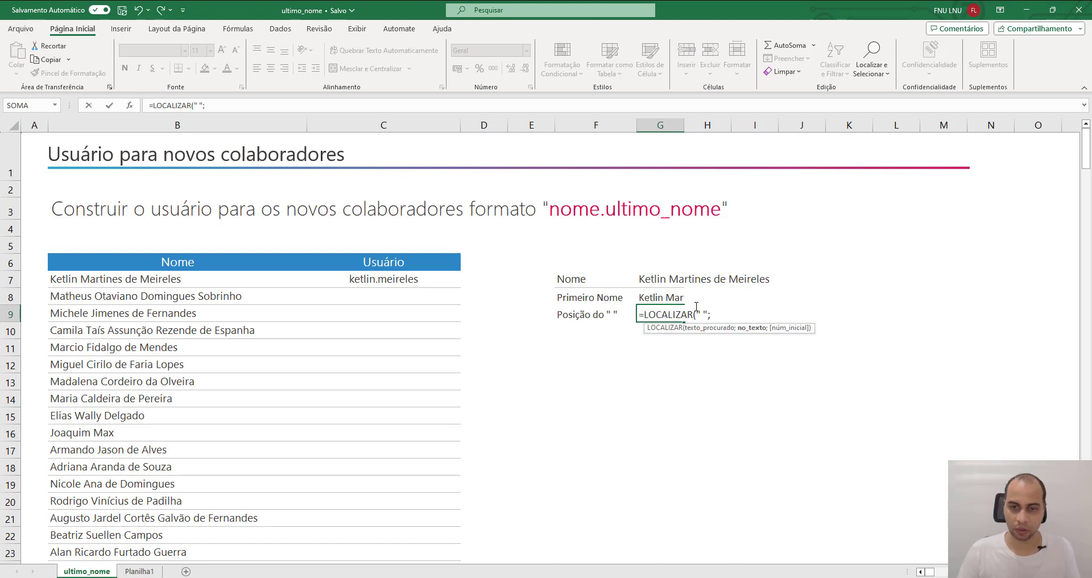
{"action": "left_click", "coordinate": [664, 279]}
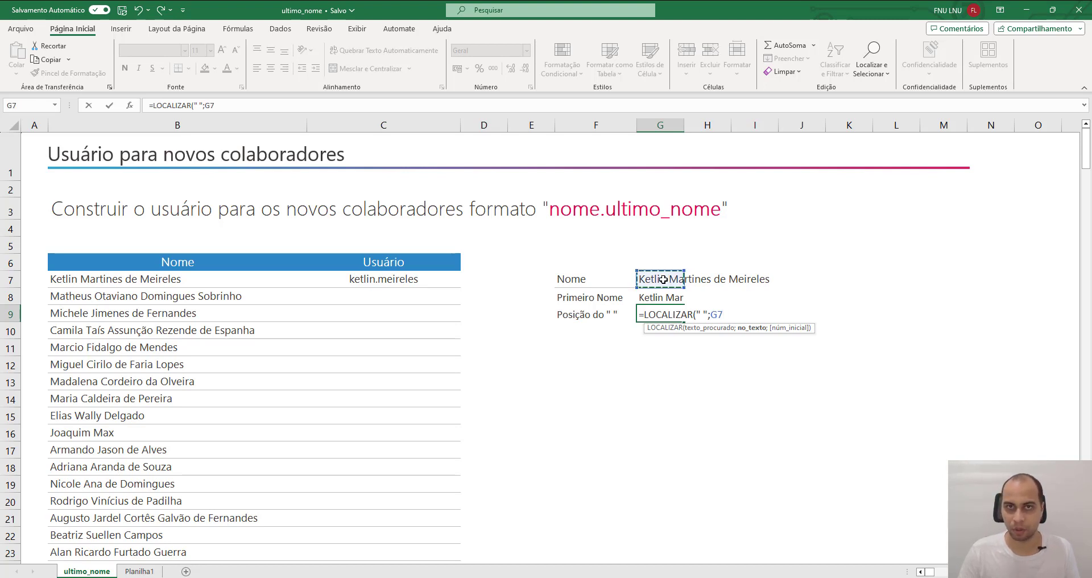
{"action": "key", "text": "Return"}
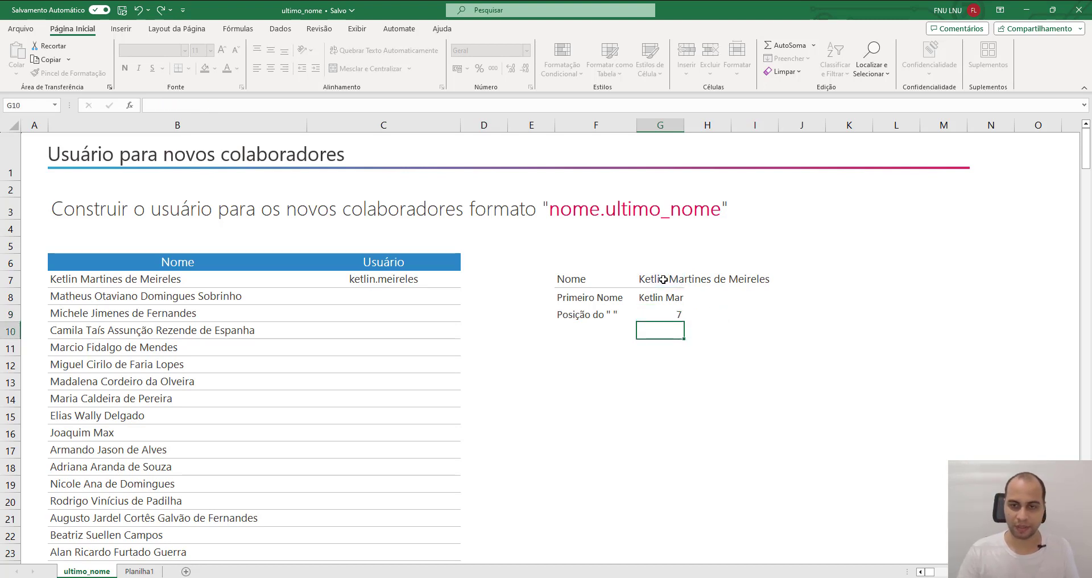
- Count through the characters of the full name in G7 up to the first space to check the LOCALIZAR result in G9
{"action": "left_click", "coordinate": [666, 315]}
{"action": "double_click", "coordinate": [649, 279]}
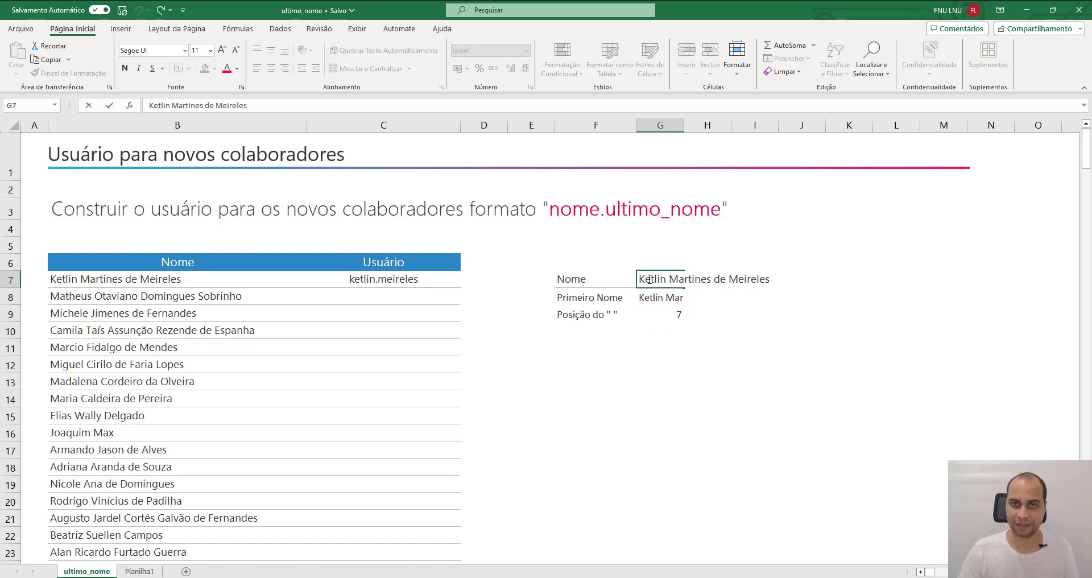
{"action": "key", "text": "shift+Right"}
{"action": "key", "text": "shift+Right"}
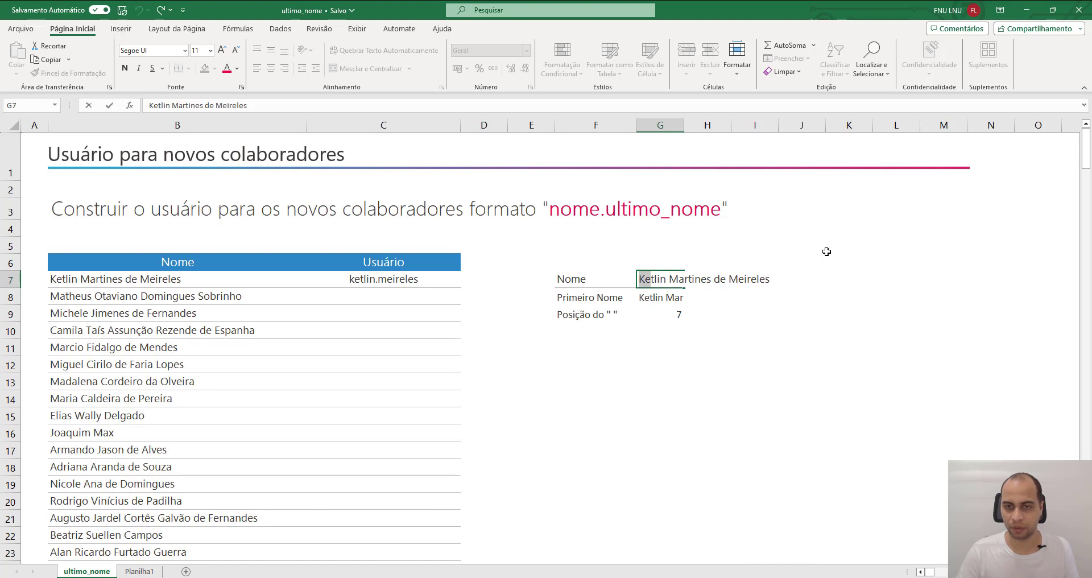
{"action": "key", "text": "shift+Right"}
{"action": "key", "text": "shift+Right"}
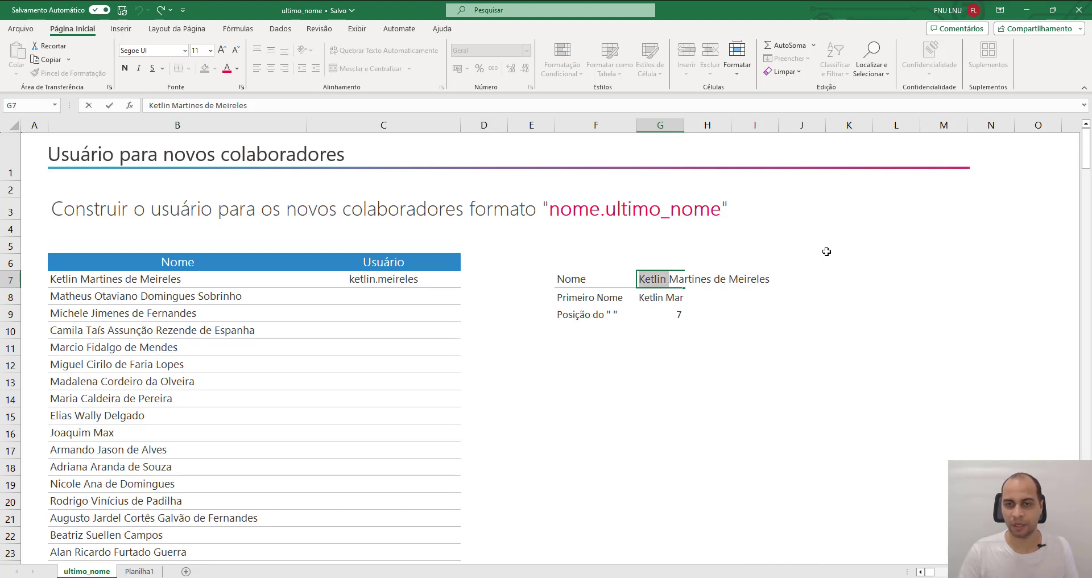
{"action": "left_click_drag", "start_coordinate": [666, 279], "coordinate": [669, 279]}
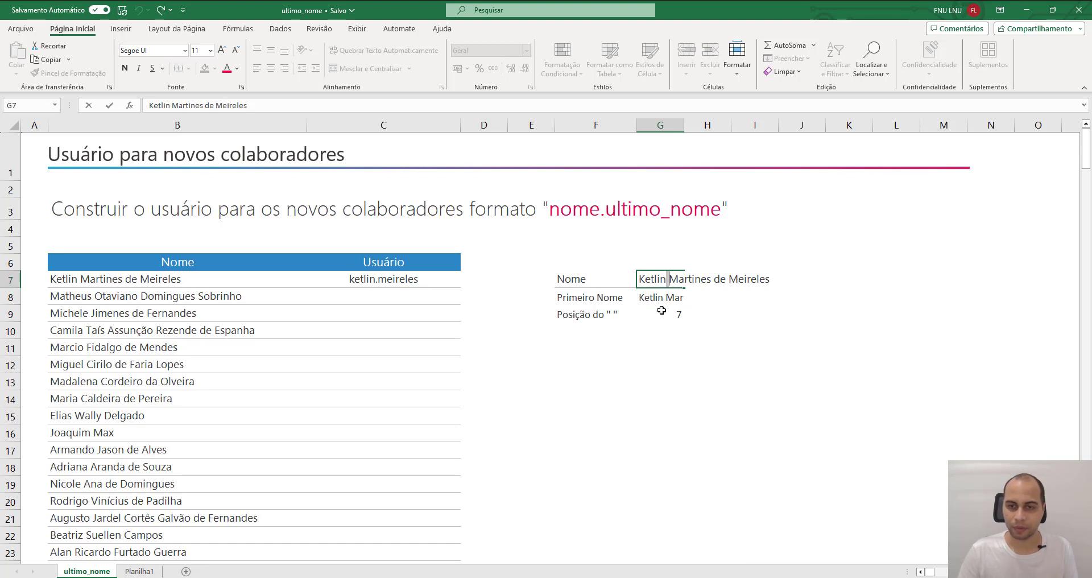
{"action": "key", "text": "Escape"}
- Change the number of characters extracted by the ESQUERDA formula in G8 to 7
{"action": "double_click", "coordinate": [640, 297]}
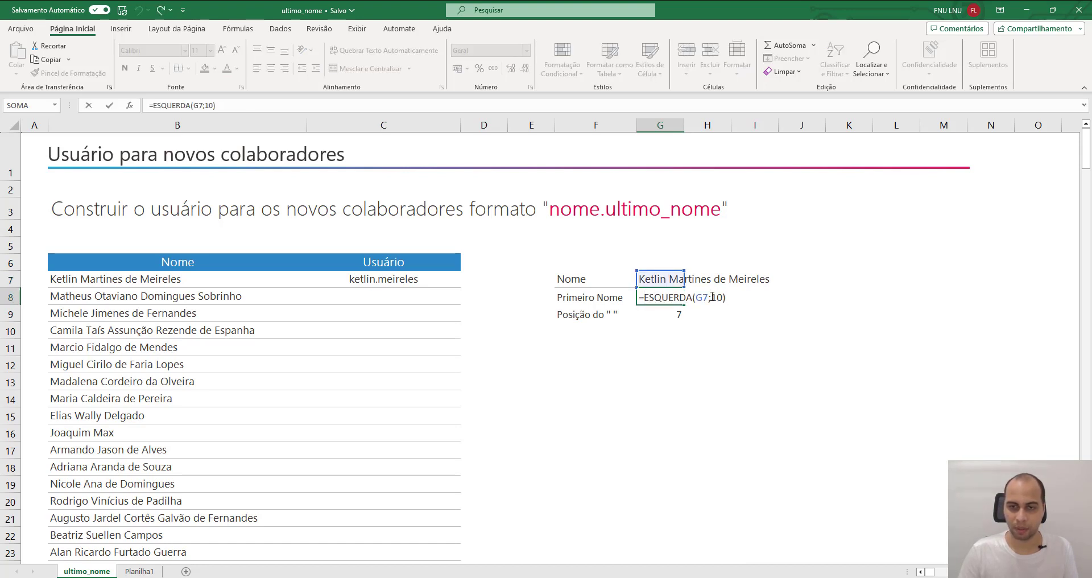
{"action": "double_click", "coordinate": [714, 297]}
{"action": "type", "text": "7"}
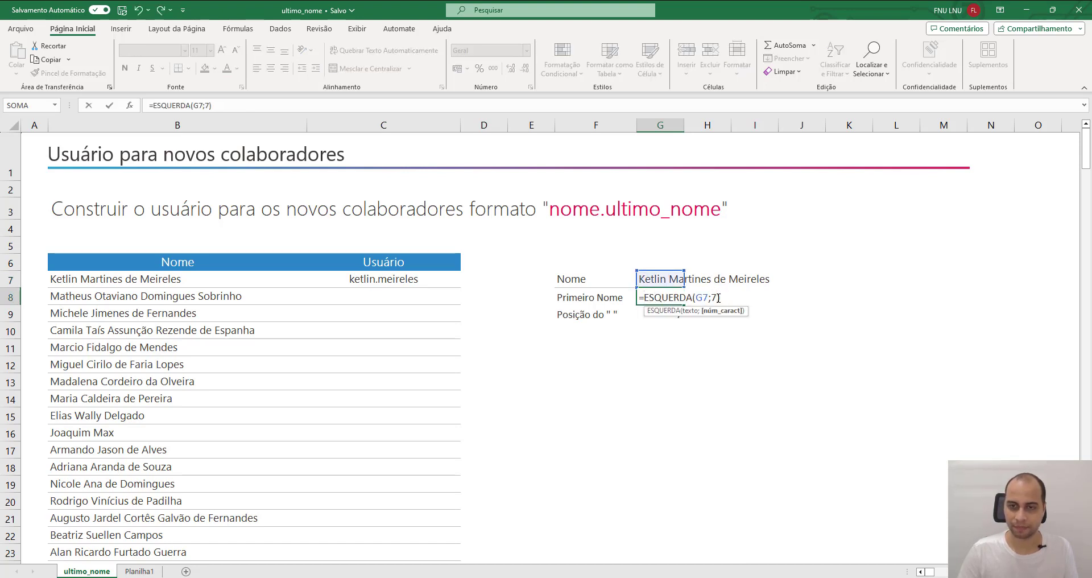
{"action": "key", "text": "Return"}
- Compare the first name and trailing space in G7 with the number of characters used by the formula in G8
{"action": "double_click", "coordinate": [648, 280]}
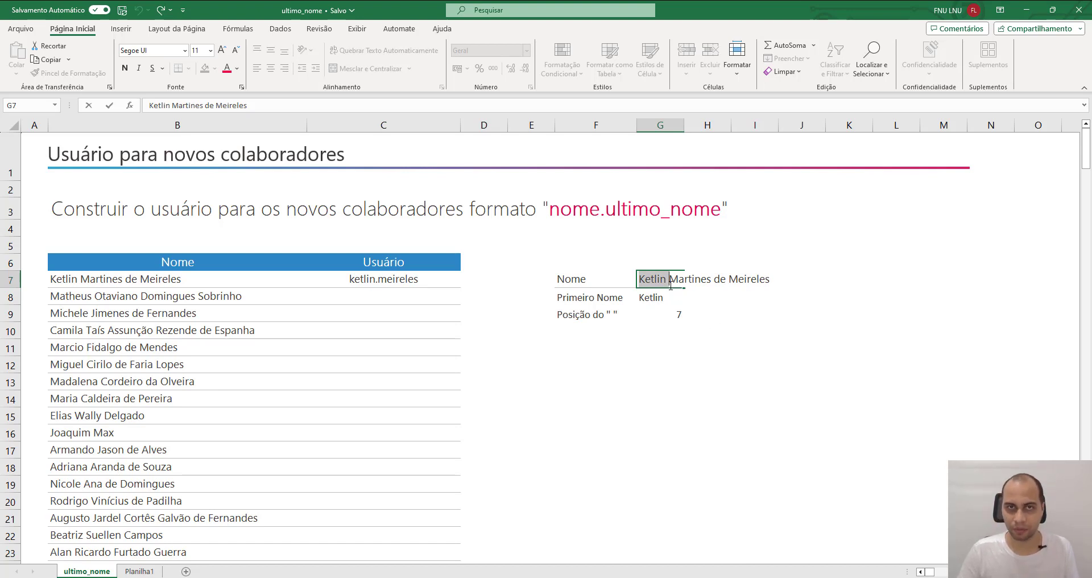
{"action": "key", "text": "Escape"}
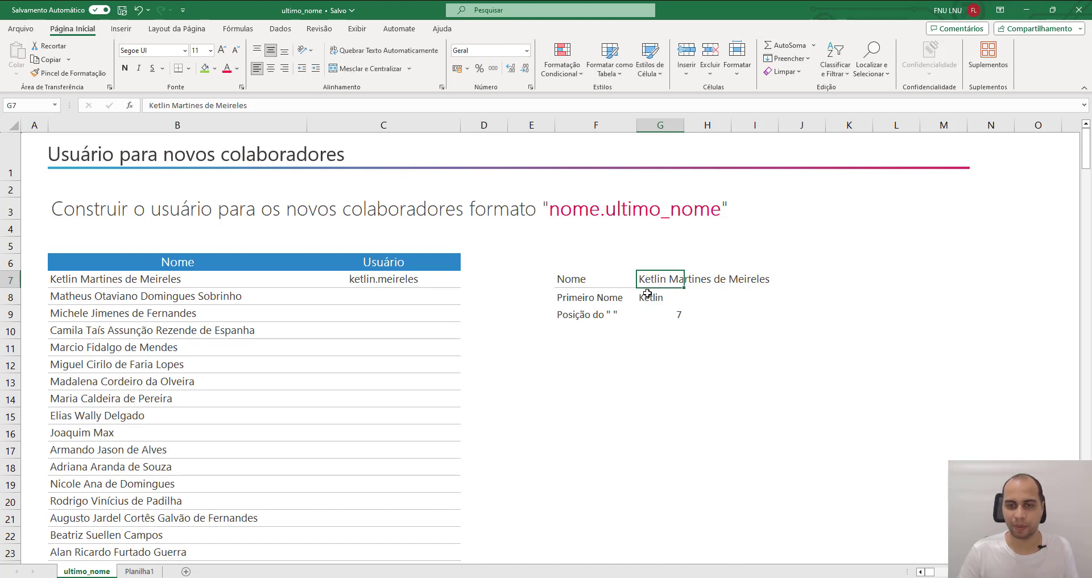
{"action": "left_click", "coordinate": [647, 293]}
{"action": "double_click", "coordinate": [652, 296]}
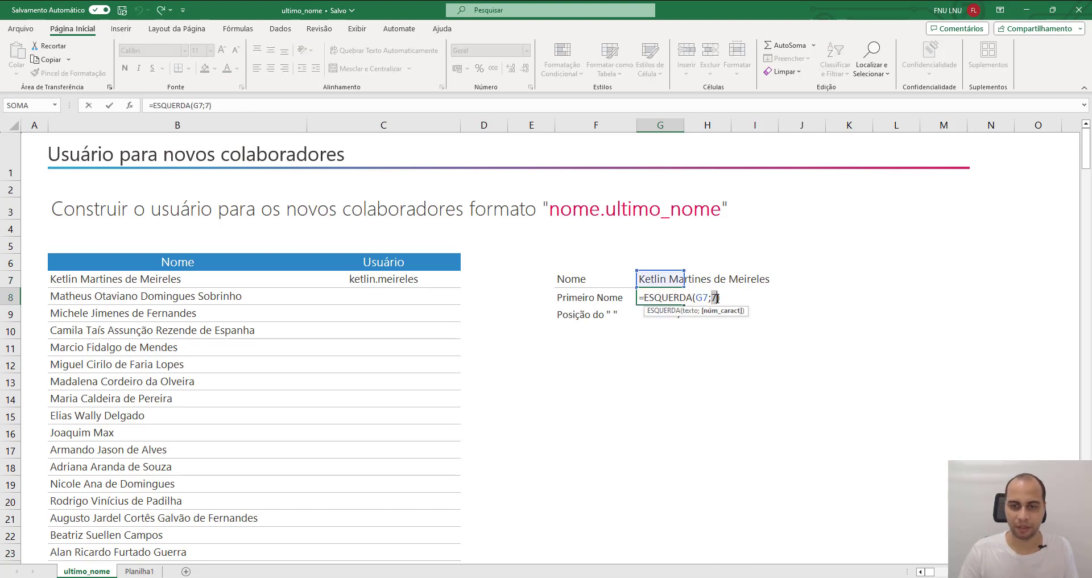
{"action": "key", "text": "Return"}
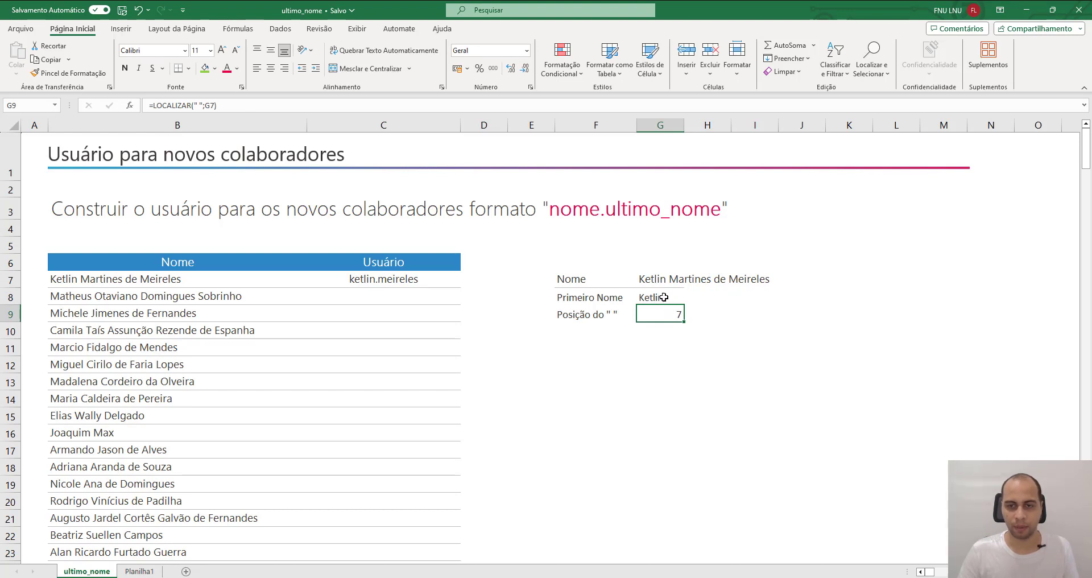
- Count only the letters of the first name in G7, stopping before the space
{"action": "double_click", "coordinate": [640, 281]}
{"action": "key", "text": "shift+Right"}
{"action": "key", "text": "shift+Right"}
{"action": "key", "text": "shift+Right"}
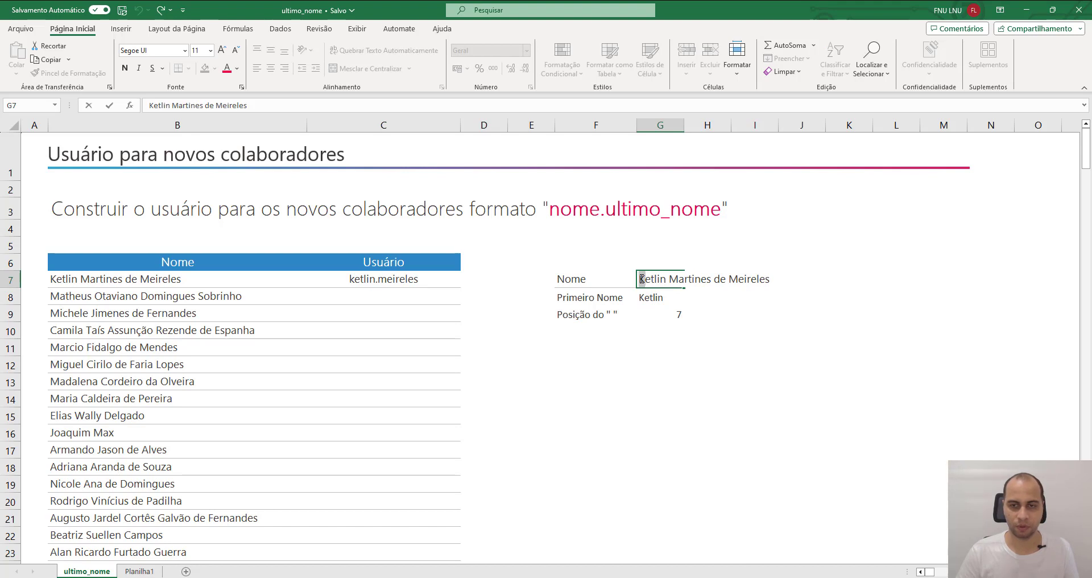
{"action": "key", "text": "shift+Right"}
{"action": "key", "text": "shift+Right"}
{"action": "key", "text": "shift+Right"}
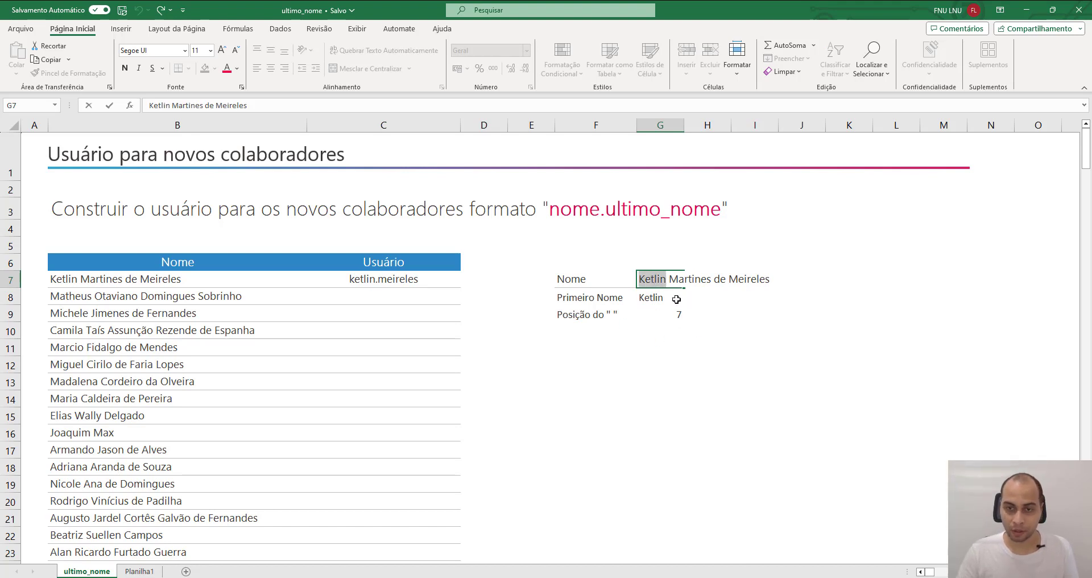
{"action": "key", "text": "Escape"}
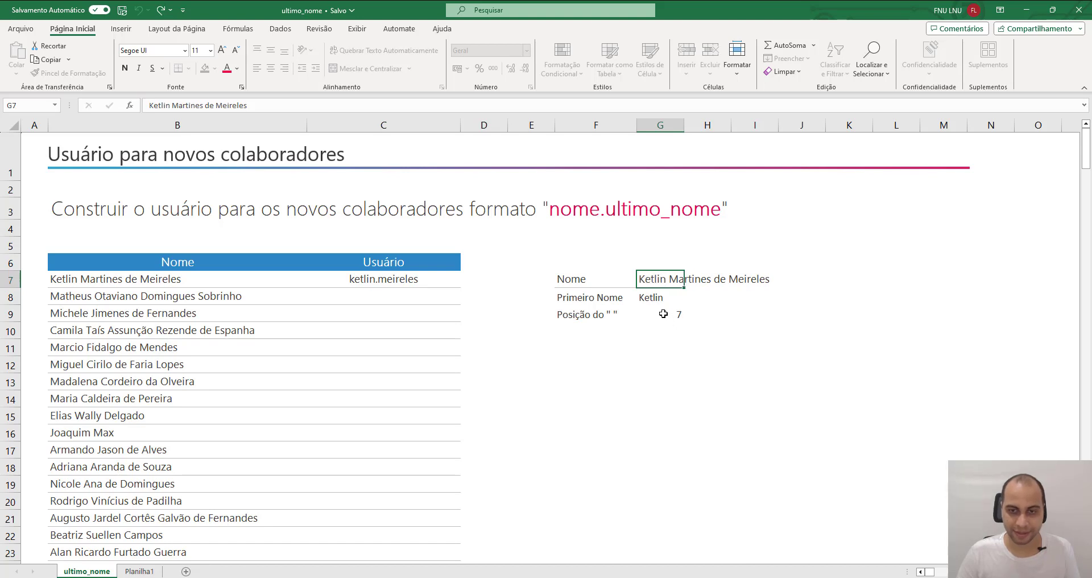
- Subtract 1 from the LOCALIZAR result in G9 so the formula reads =LOCALIZAR(" ";G7)-1
{"action": "left_click", "coordinate": [661, 317]}
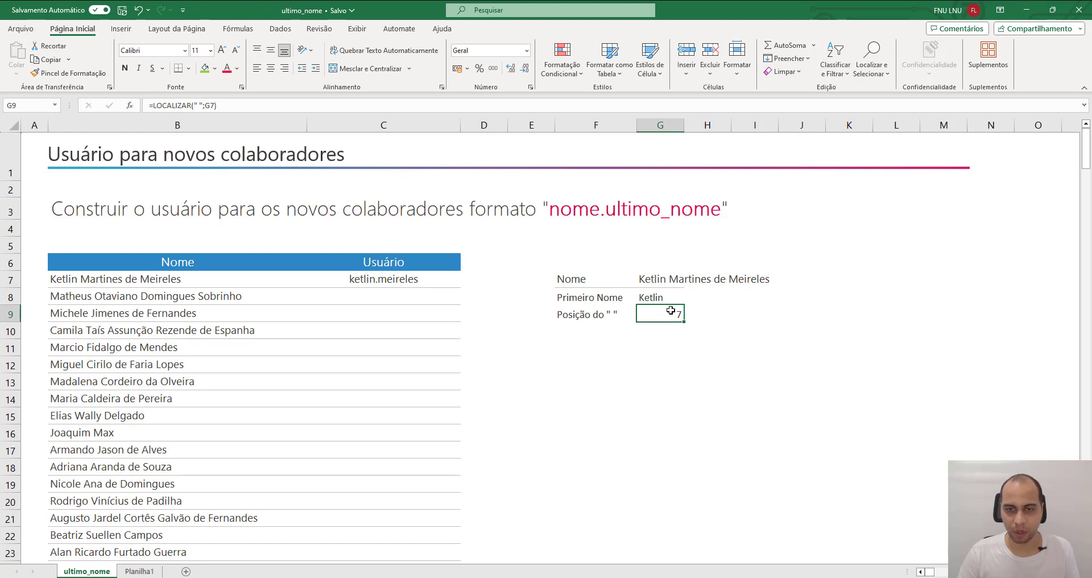
{"action": "double_click", "coordinate": [670, 313]}
{"action": "left_click", "coordinate": [728, 313]}
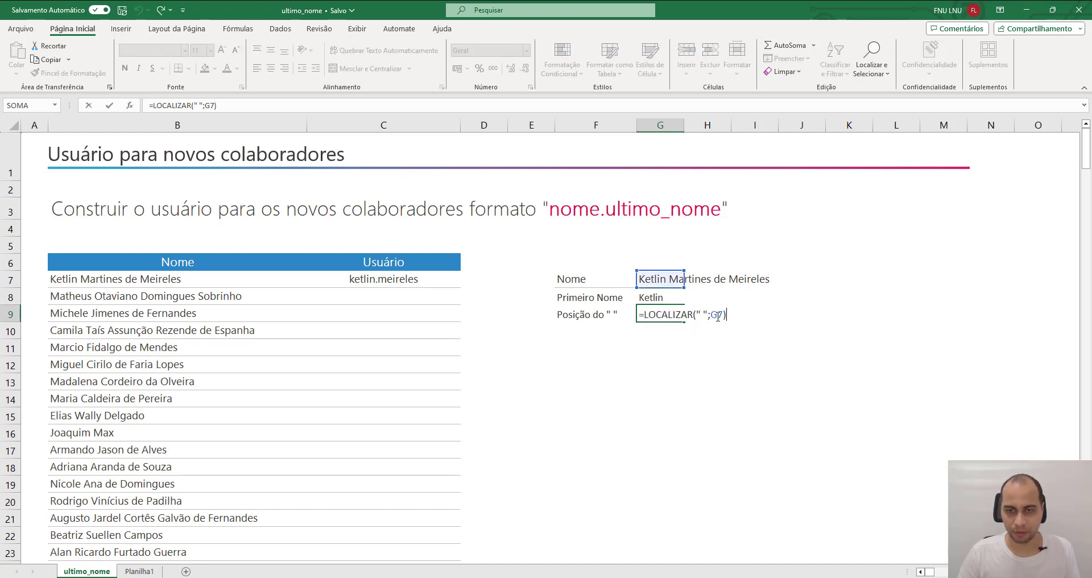
{"action": "double_click", "coordinate": [655, 314]}
{"action": "left_click", "coordinate": [731, 314]}
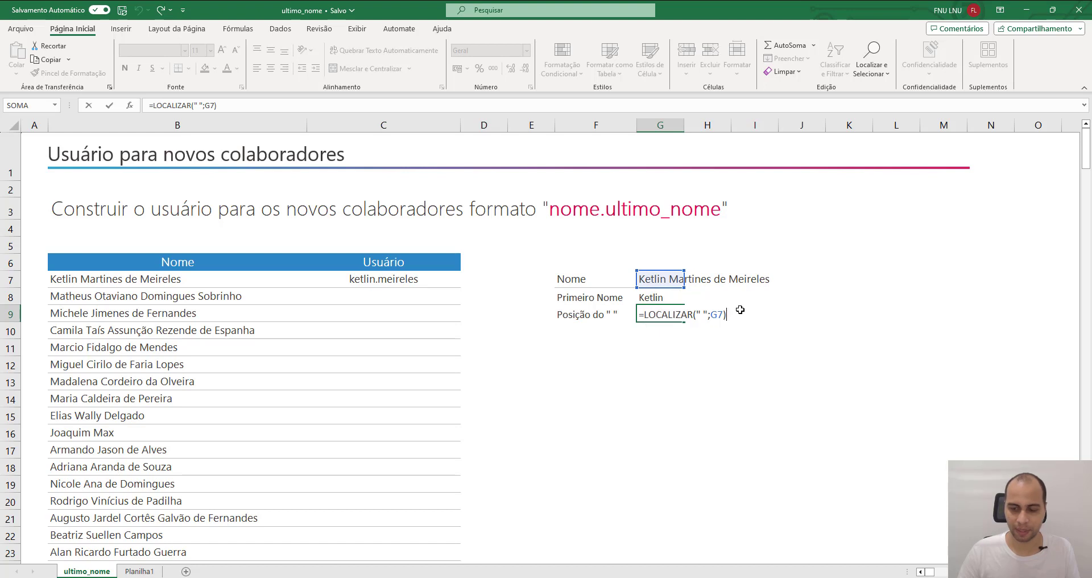
{"action": "type", "text": "-1"}
{"action": "key", "text": "Return"}
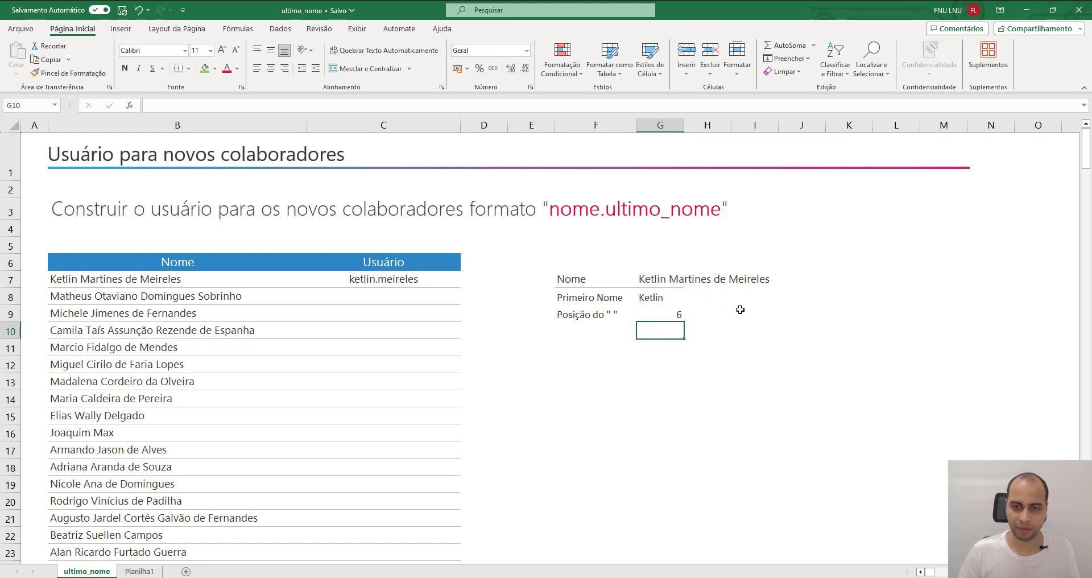
- Check the number of characters argument in the ESQUERDA formula in G8
{"action": "double_click", "coordinate": [660, 296]}
{"action": "double_click", "coordinate": [714, 297]}
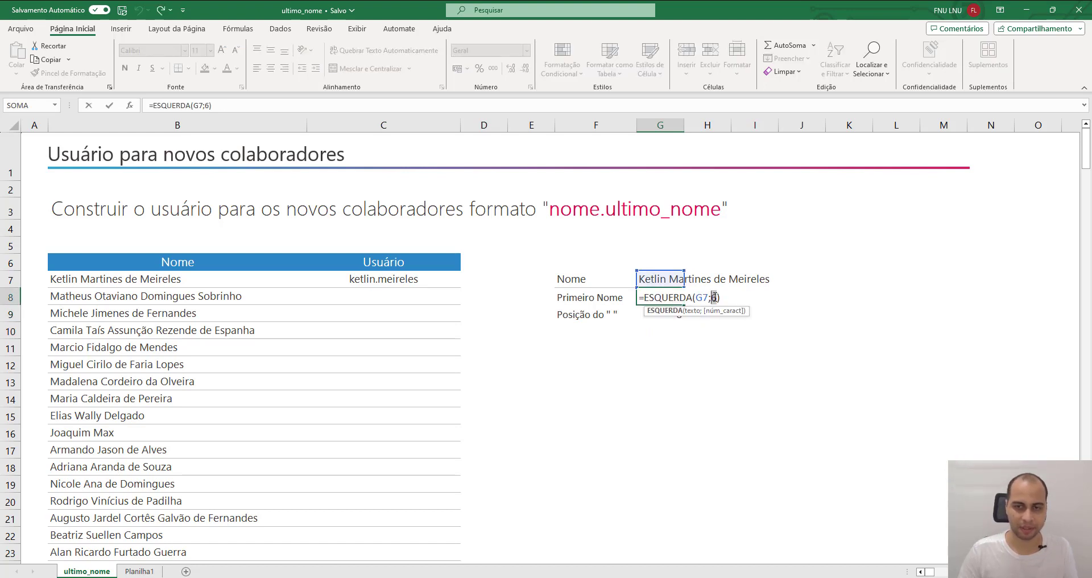
{"action": "key", "text": "Escape"}
- Copy the full name from B19 into G7 to test the first-name formulas
{"action": "left_click", "coordinate": [86, 417]}
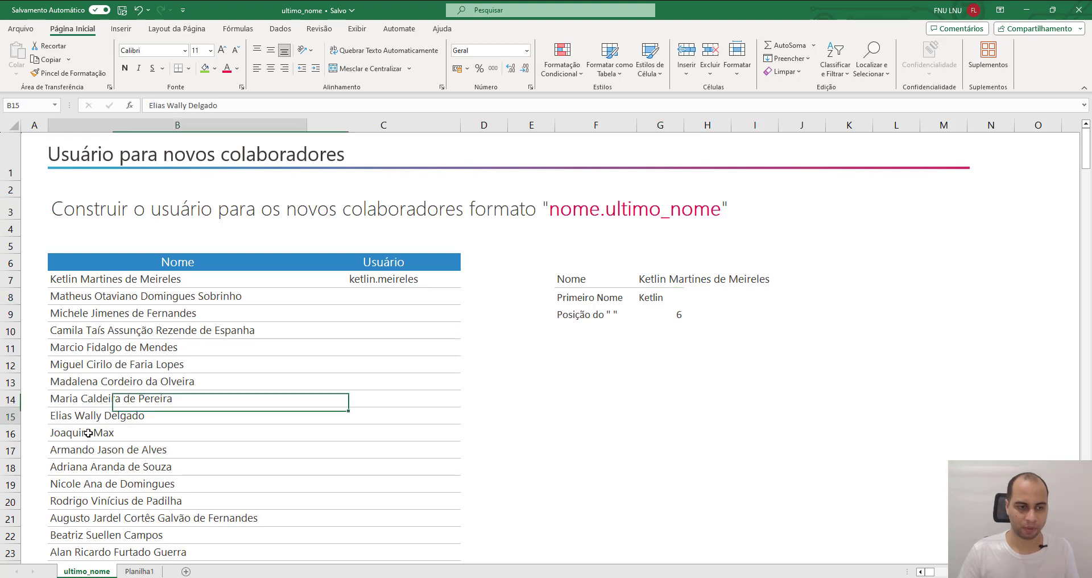
{"action": "left_click", "coordinate": [97, 483]}
{"action": "key", "text": "ctrl+c"}
{"action": "left_click", "coordinate": [662, 282]}
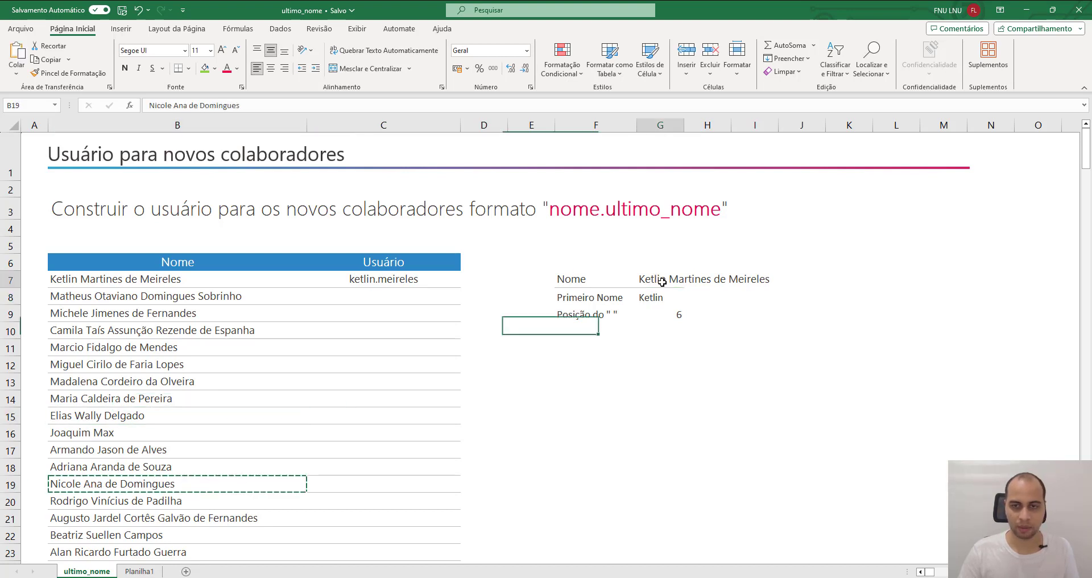
{"action": "key", "text": "ctrl+v"}
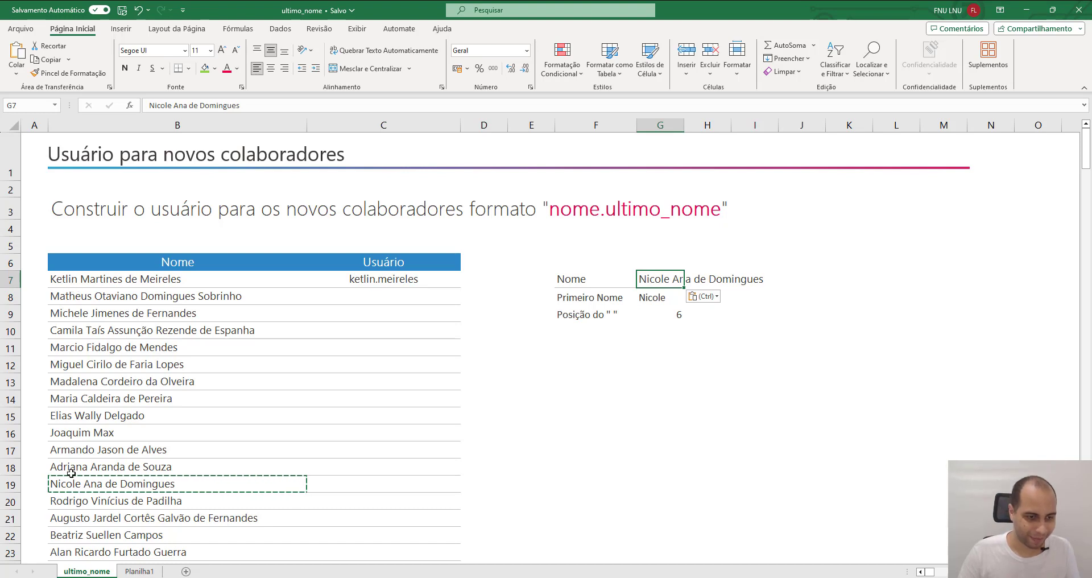
- Copy the full name from B20 into G7 to test the formulas with another first name
{"action": "left_click", "coordinate": [73, 501]}
{"action": "key", "text": "ctrl+c"}
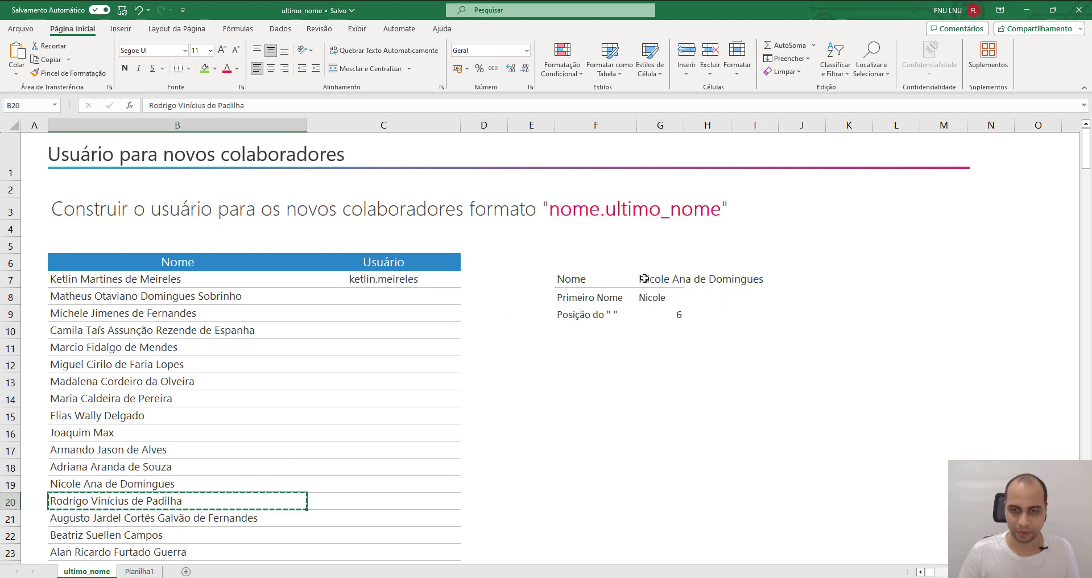
{"action": "left_click", "coordinate": [644, 279]}
{"action": "key", "text": "ctrl+v"}
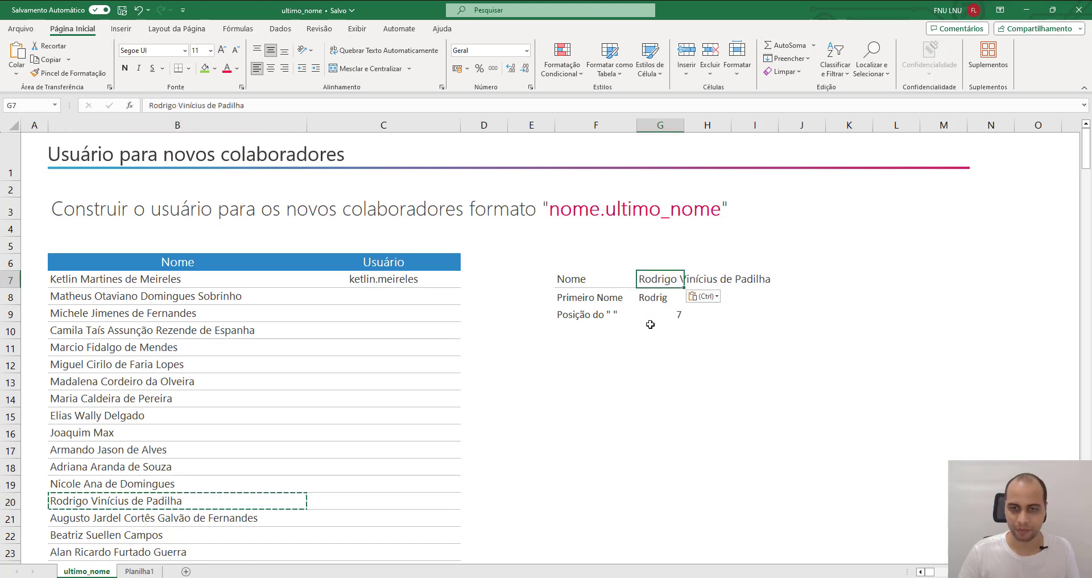
{"action": "left_click", "coordinate": [685, 347]}
{"action": "left_click", "coordinate": [653, 344]}
{"action": "left_click", "coordinate": [669, 309]}
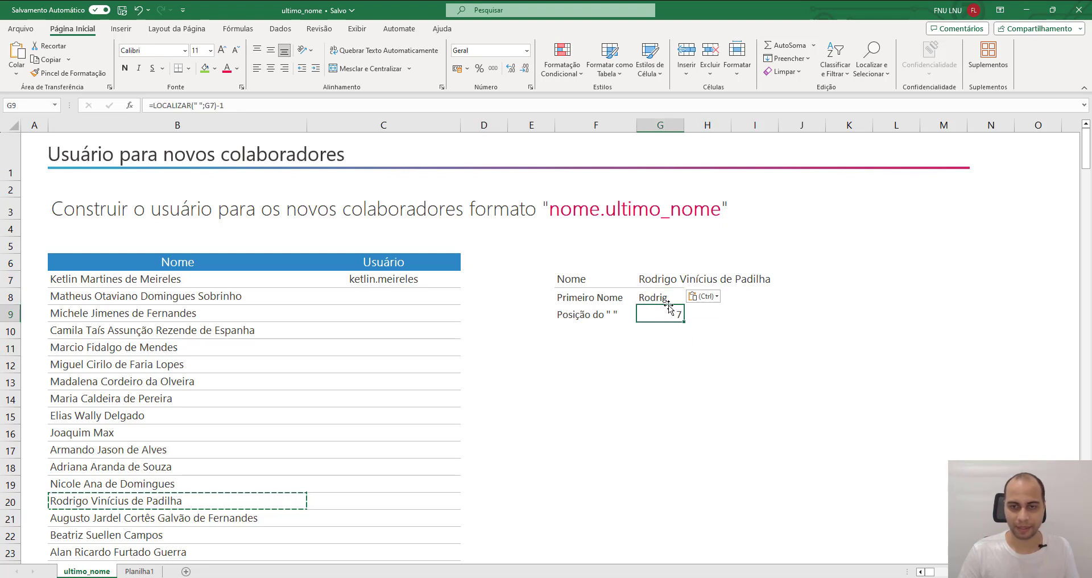
- Compare the fixed character count in G8's ESQUERDA formula with the LOCALIZAR formula in G9
{"action": "left_click", "coordinate": [663, 297]}
{"action": "left_click", "coordinate": [697, 375]}
{"action": "key", "text": "Escape"}
{"action": "left_click", "coordinate": [667, 297]}
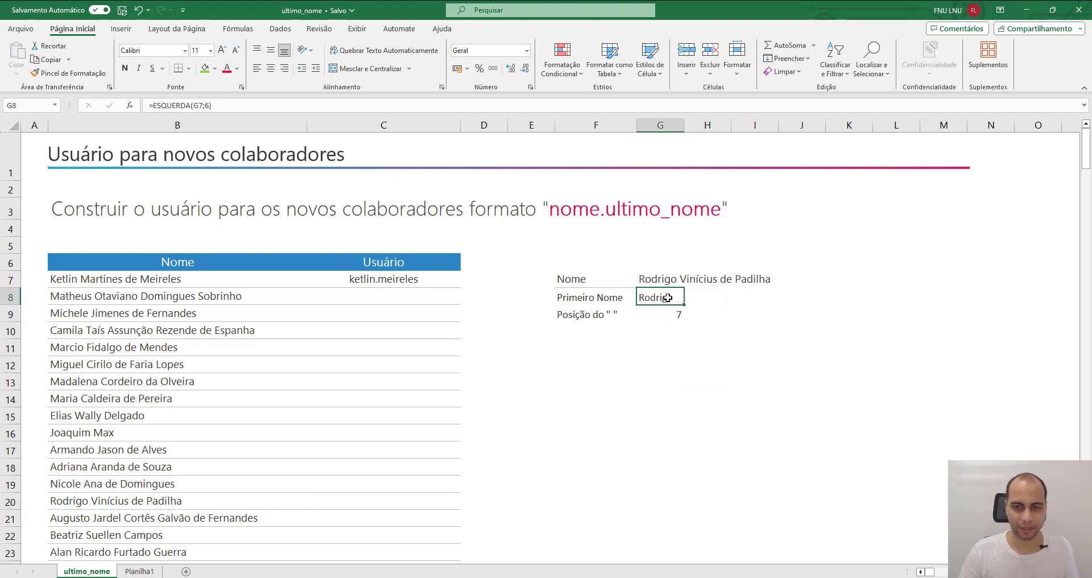
{"action": "double_click", "coordinate": [667, 297]}
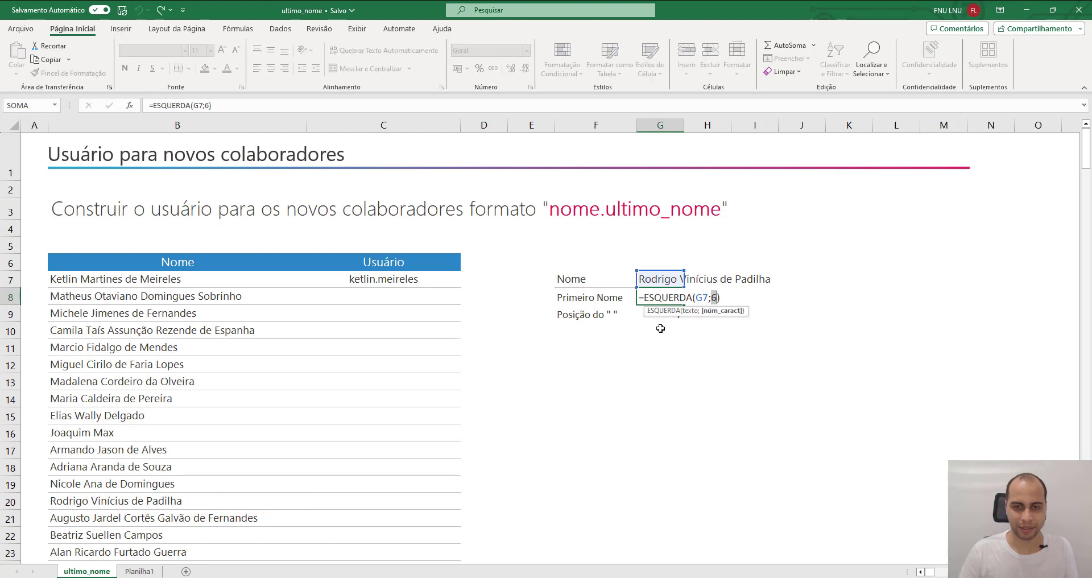
{"action": "key", "text": "Escape"}
{"action": "left_click", "coordinate": [676, 313]}
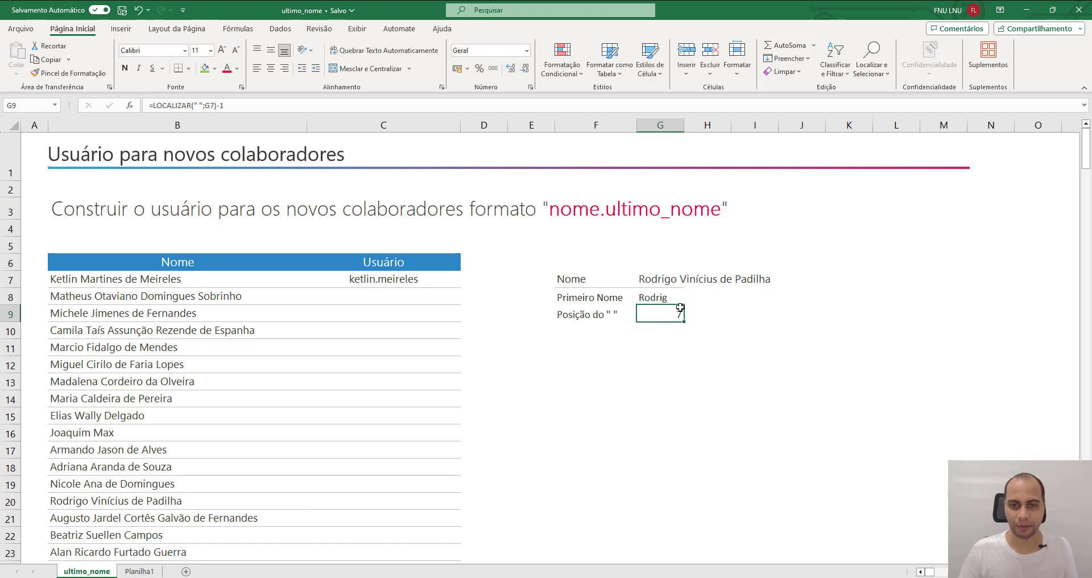
{"action": "double_click", "coordinate": [668, 297]}
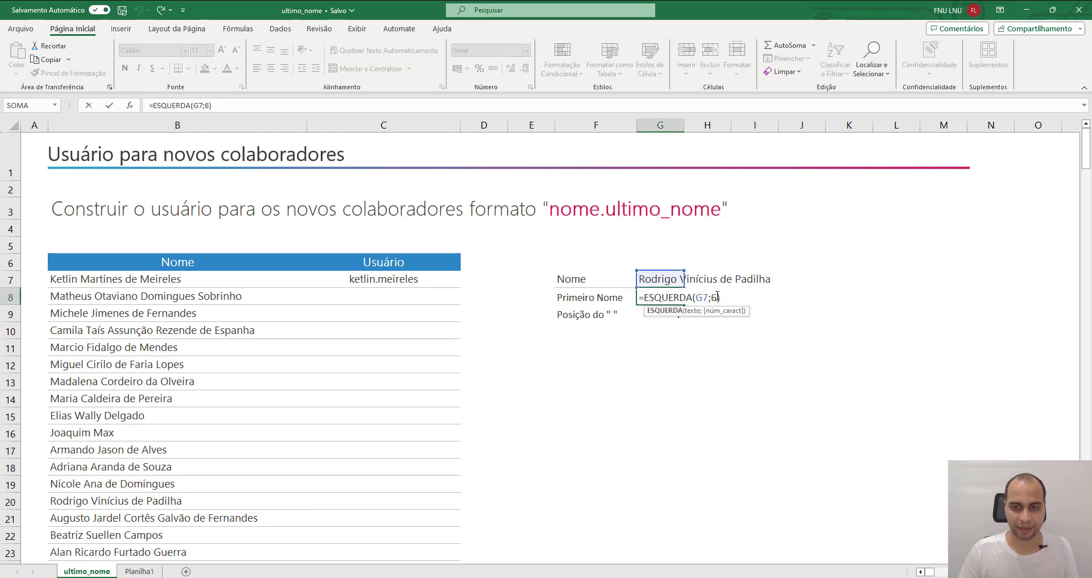
{"action": "left_click", "coordinate": [657, 310]}
{"action": "double_click", "coordinate": [657, 310]}
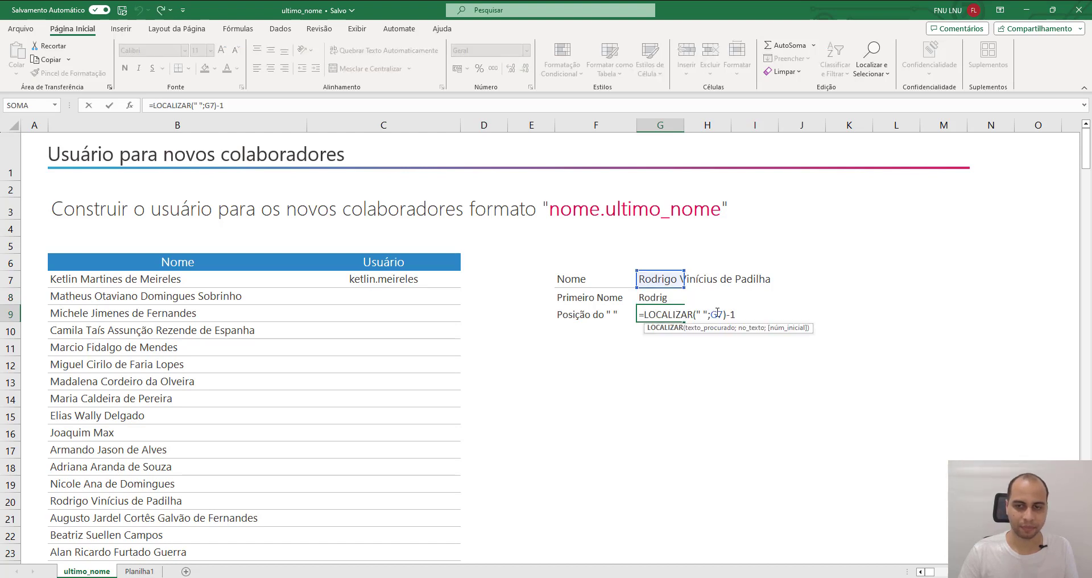
{"action": "key", "text": "Escape"}
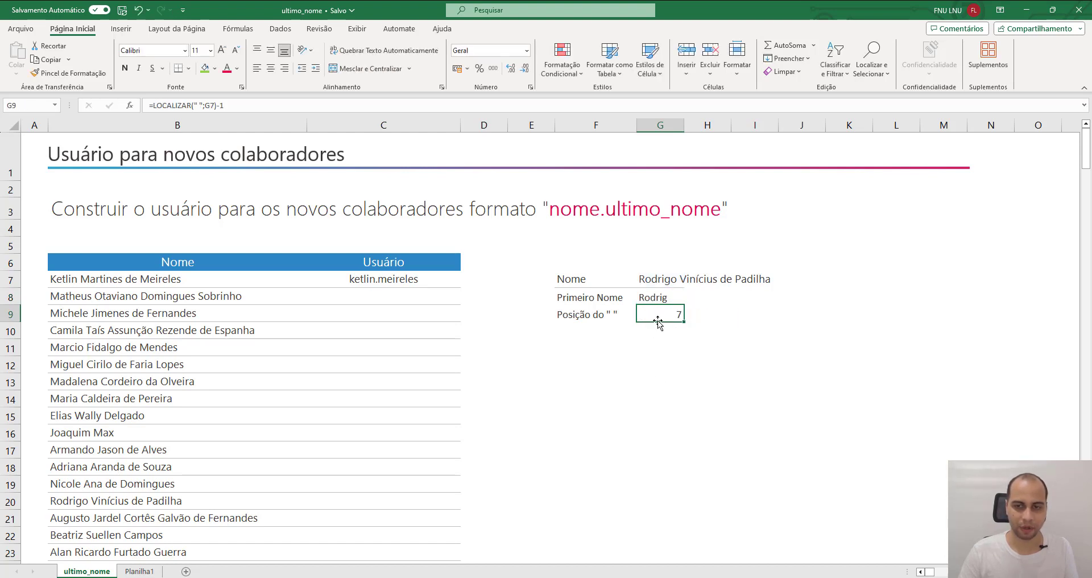
- Replace the fixed character count in G8's ESQUERDA formula with LOCALIZAR(" ";G7)-1, copied from G9
{"action": "double_click", "coordinate": [655, 315]}
{"action": "left_click_drag", "start_coordinate": [643, 315], "coordinate": [746, 317]}
{"action": "key", "text": "ctrl+c"}
{"action": "key", "text": "Escape"}
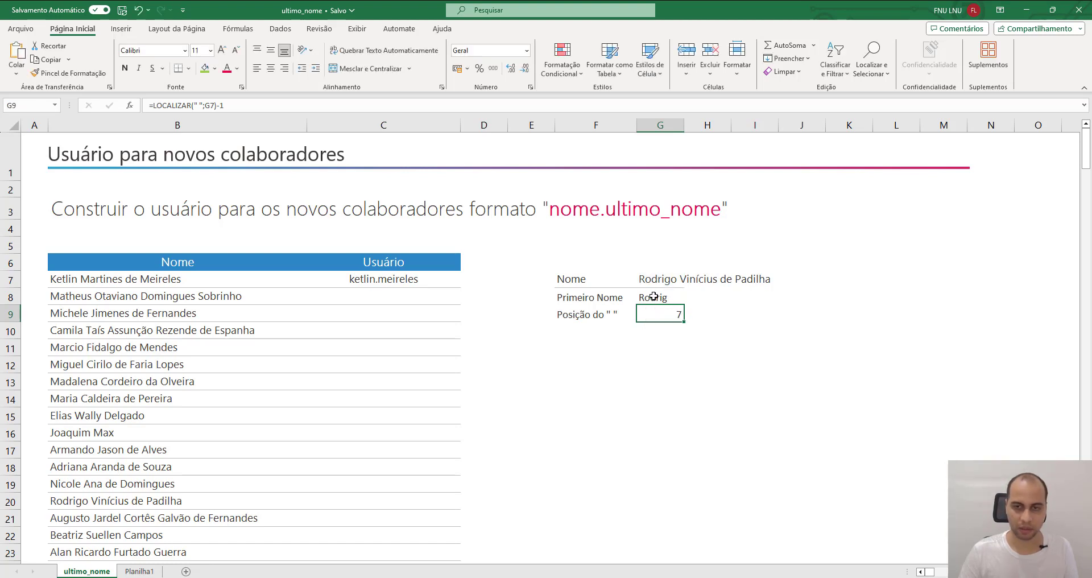
{"action": "double_click", "coordinate": [654, 297]}
{"action": "double_click", "coordinate": [713, 297]}
{"action": "key", "text": "ctrl+v"}
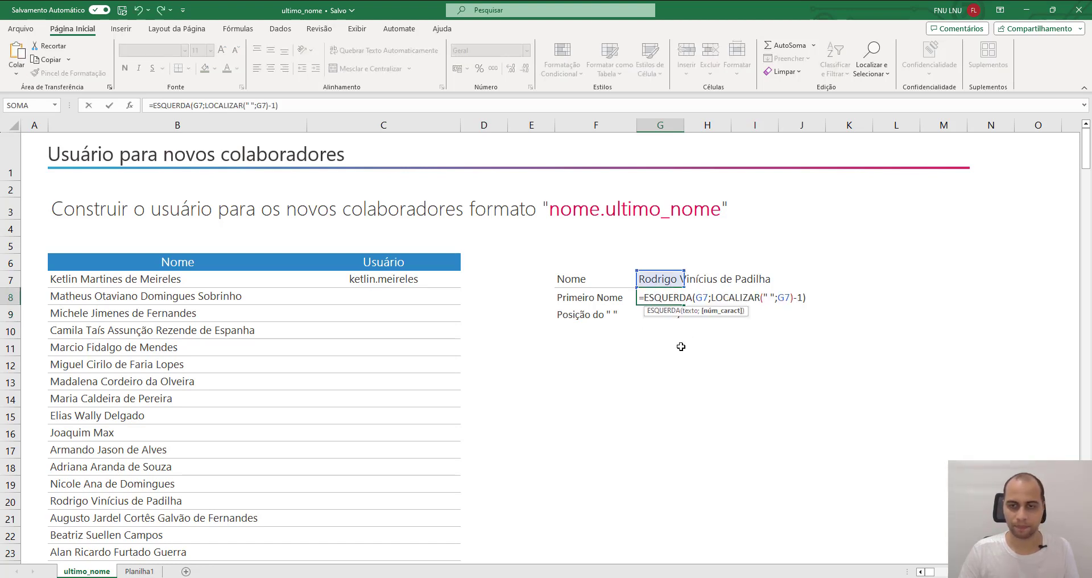
{"action": "key", "text": "Return"}
{"action": "left_click", "coordinate": [629, 343]}
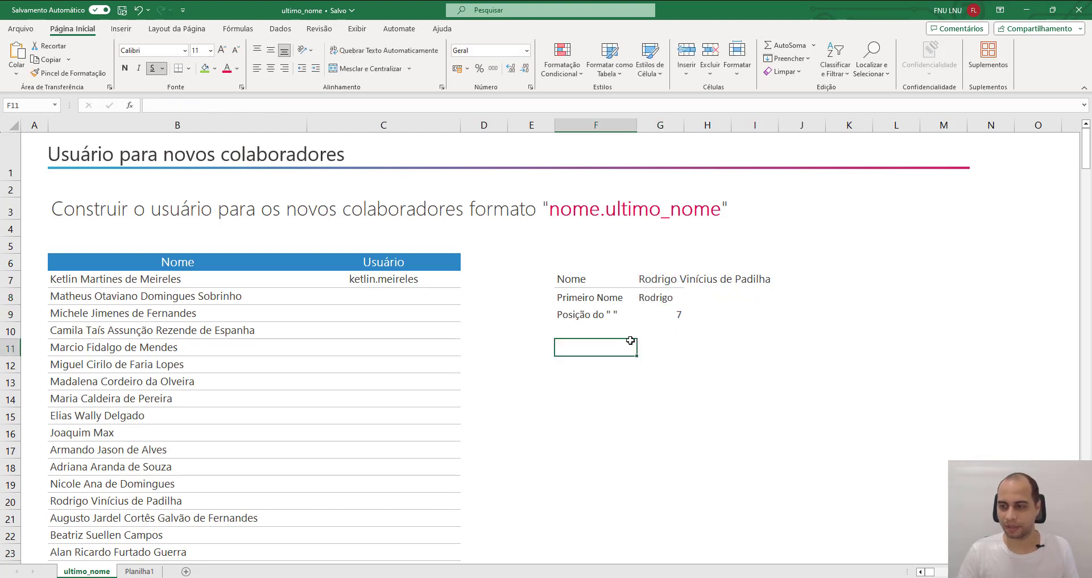
- Fill the first-name result cell G8 with the recently used green
{"action": "left_click_drag", "start_coordinate": [608, 318], "coordinate": [698, 310]}
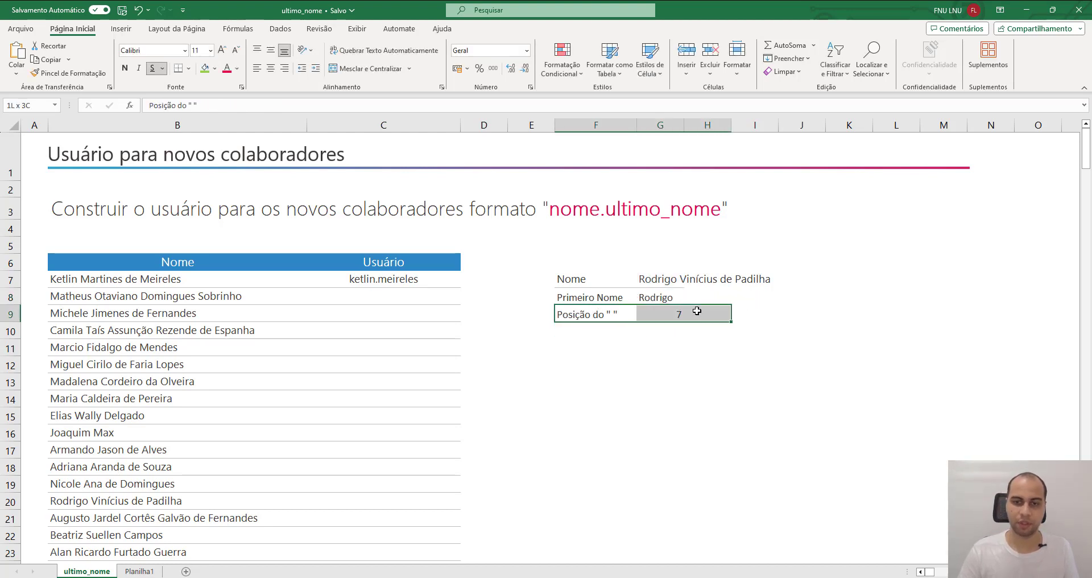
{"action": "left_click", "coordinate": [661, 302]}
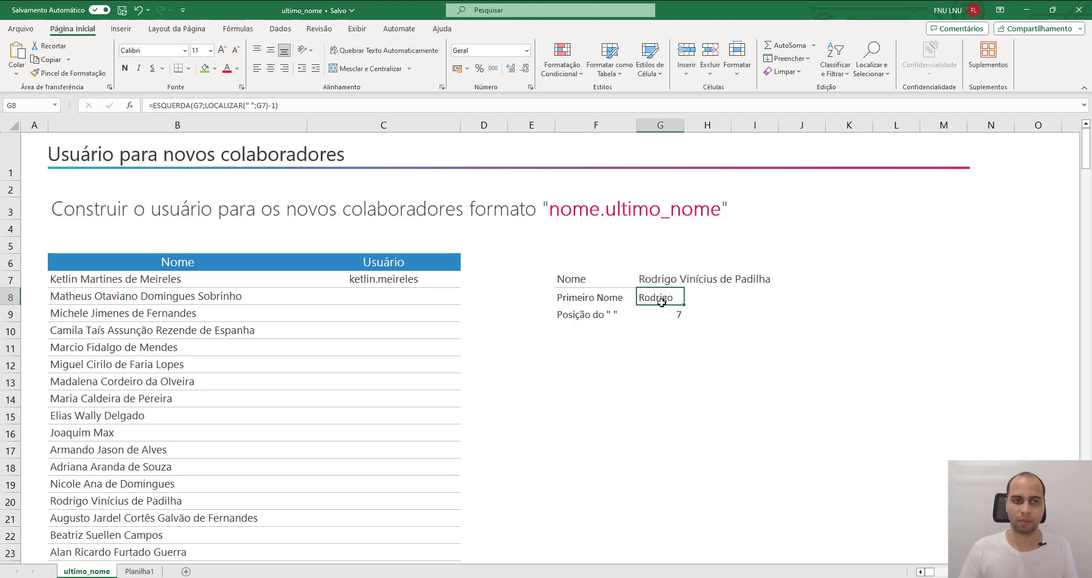
{"action": "left_click", "coordinate": [213, 69]}
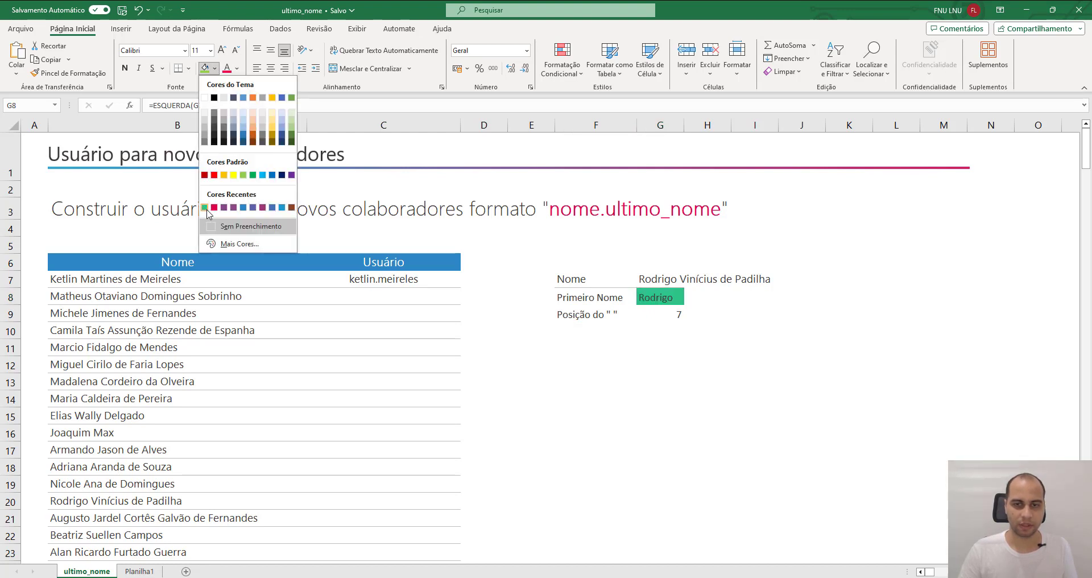
{"action": "left_click", "coordinate": [214, 211]}
- Copy the full name from B21 into G7 to test the nested first-name formula
{"action": "left_click", "coordinate": [111, 521]}
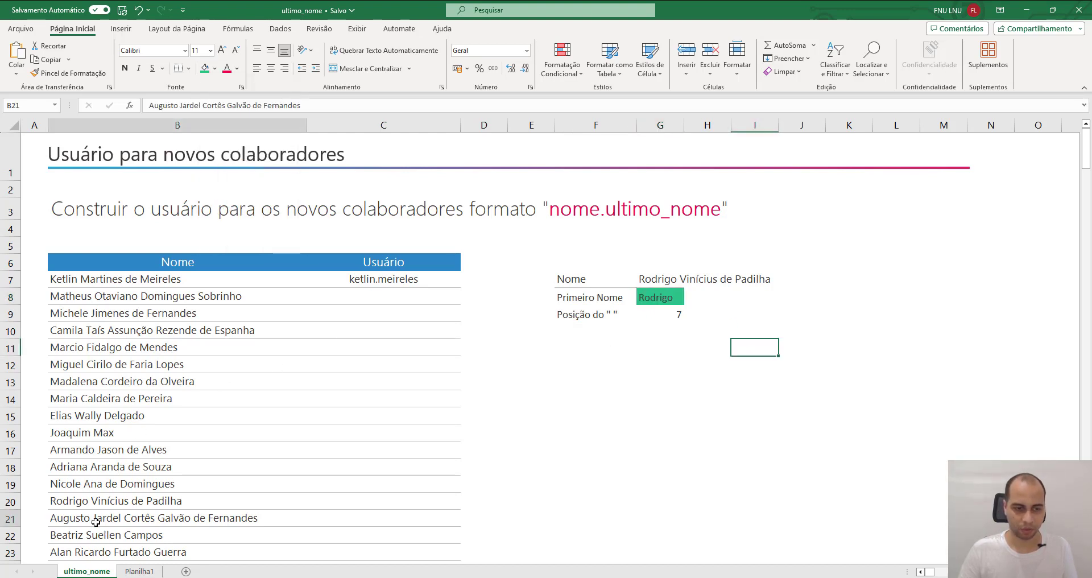
{"action": "key", "text": "ctrl+c"}
{"action": "left_click", "coordinate": [660, 279]}
{"action": "key", "text": "ctrl+v"}
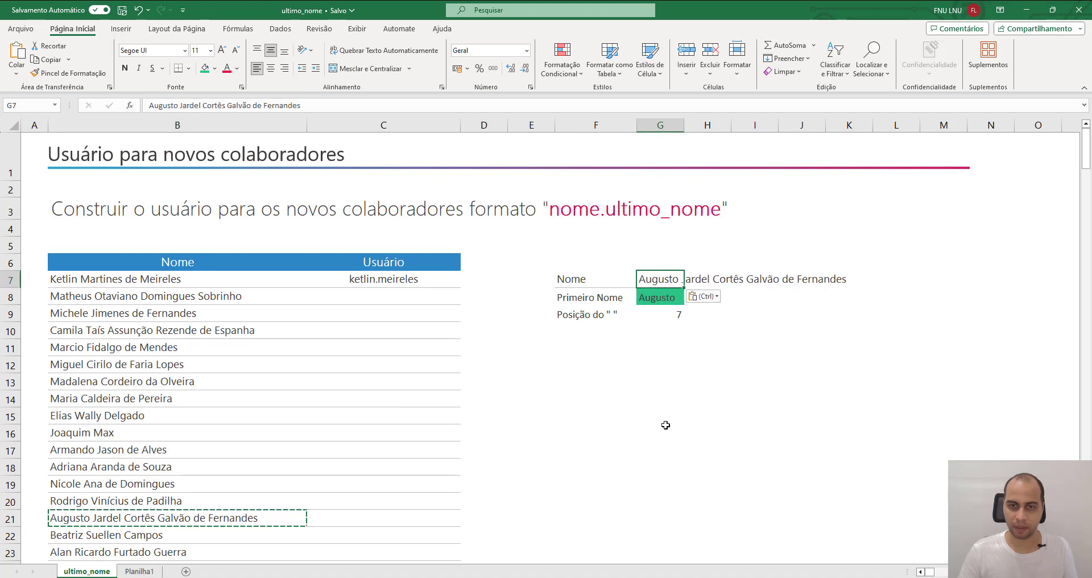
{"action": "left_click_drag", "start_coordinate": [663, 421], "coordinate": [660, 433]}
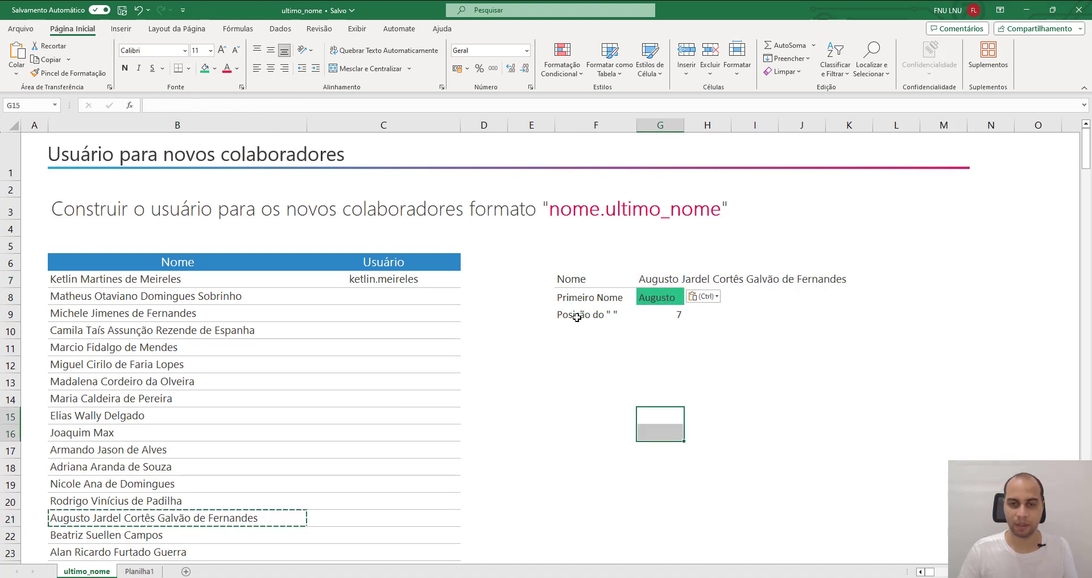
{"action": "left_click_drag", "start_coordinate": [571, 278], "coordinate": [655, 279]}
{"action": "key", "text": "ctrl+c"}
{"action": "key", "text": "Escape"}
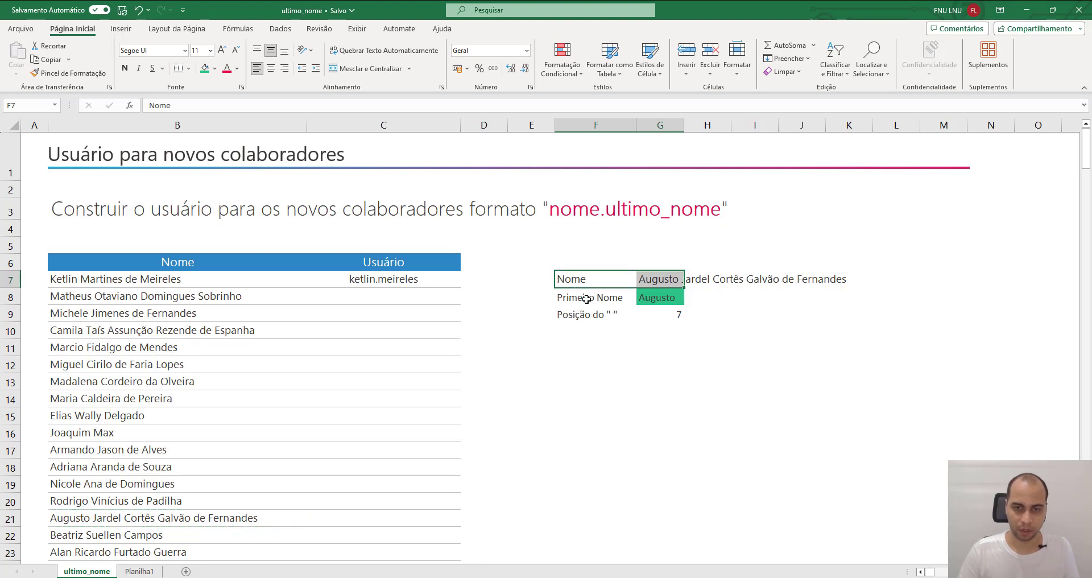
- Label F11 as "Último Nome" and give it the same formatting as F9
{"action": "left_click", "coordinate": [580, 349]}
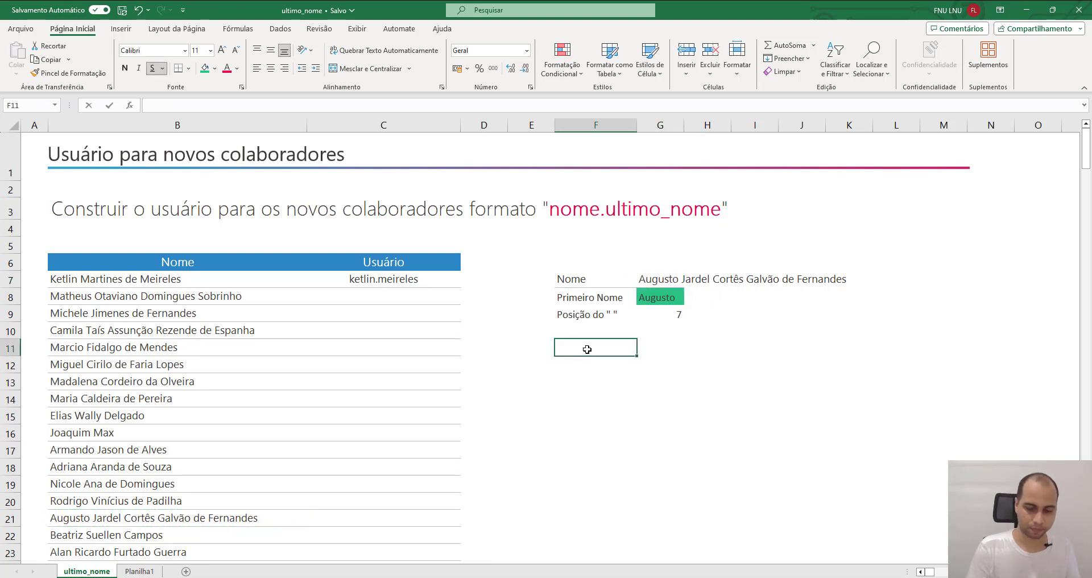
{"action": "type", "text": "último Nome"}
{"action": "key", "text": "Return"}
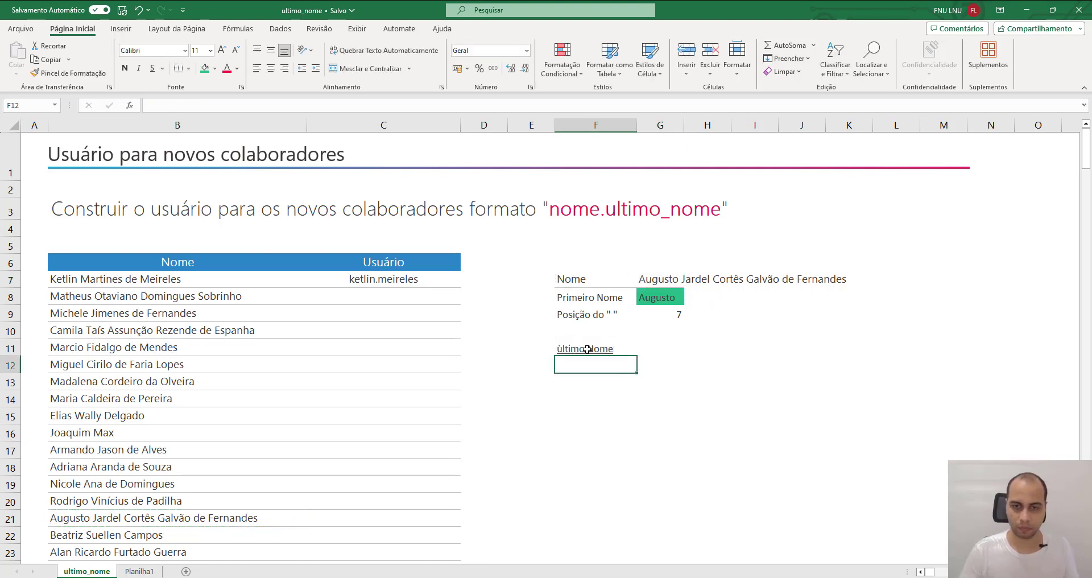
{"action": "left_click", "coordinate": [578, 319]}
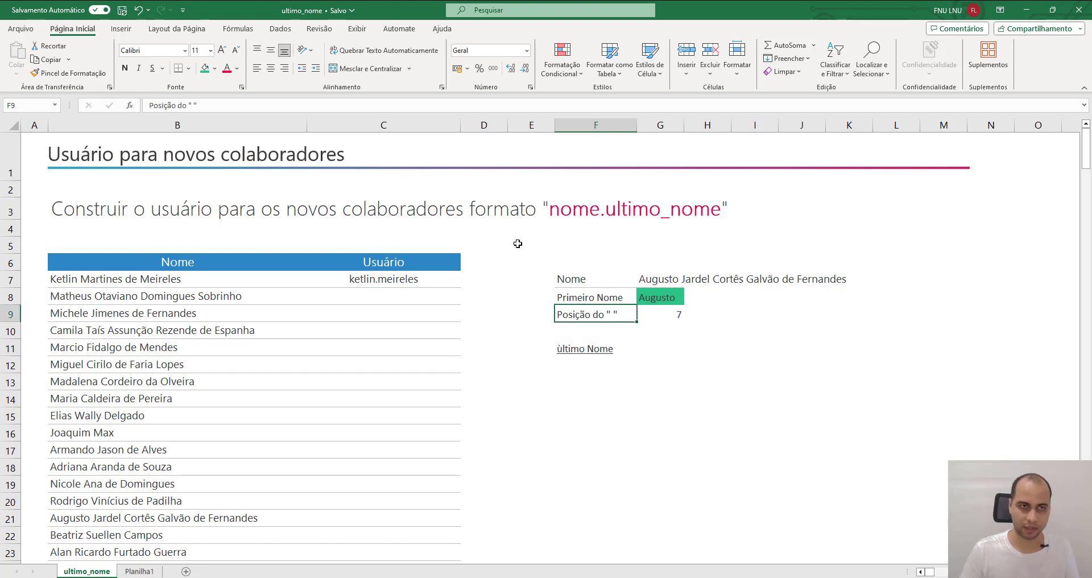
{"action": "left_click", "coordinate": [69, 73]}
{"action": "left_click", "coordinate": [584, 347]}
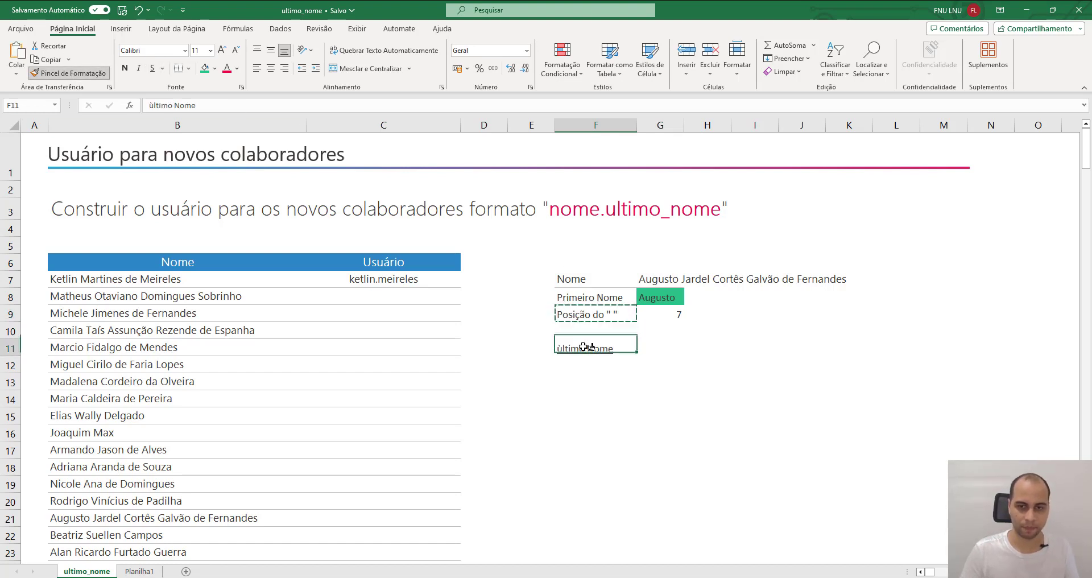
{"action": "type", "text": "Último Nome"}
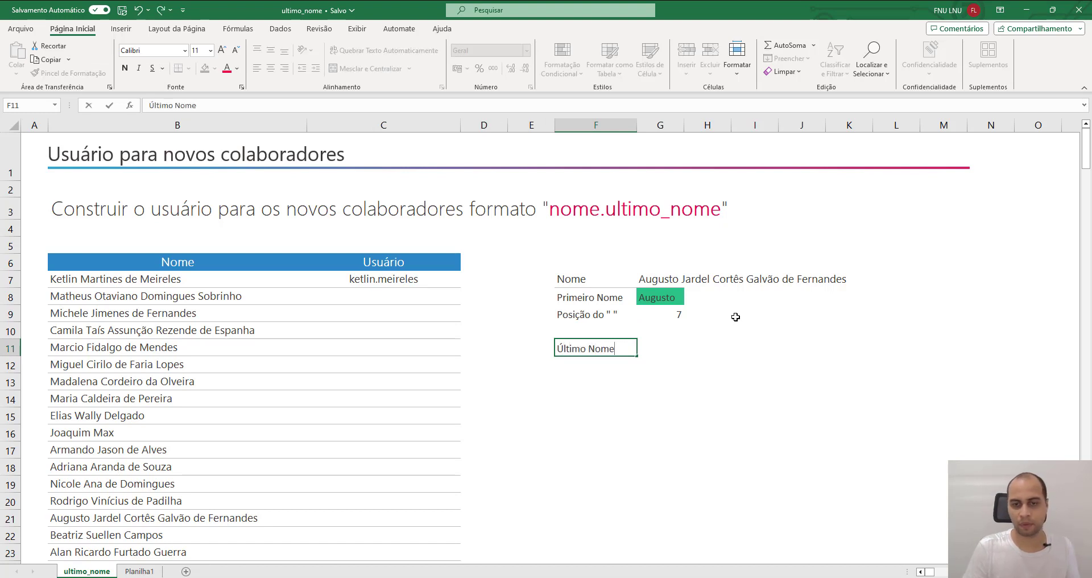
{"action": "key", "text": "Tab"}
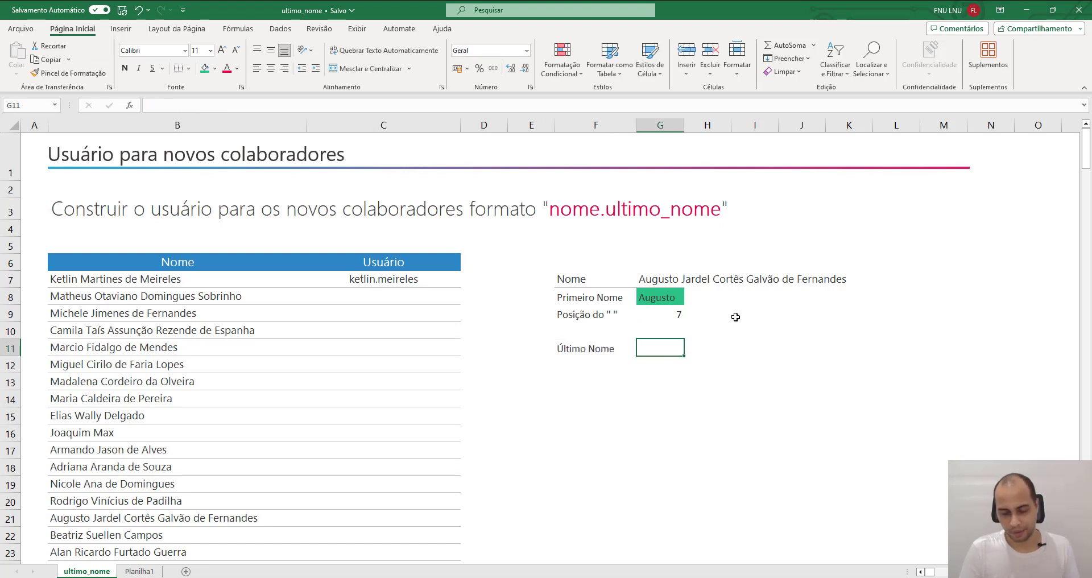
- Enter =DIREITA(G7;10) in G11 to extract ten characters from the end of the full name
{"action": "type", "text": "=direi"}
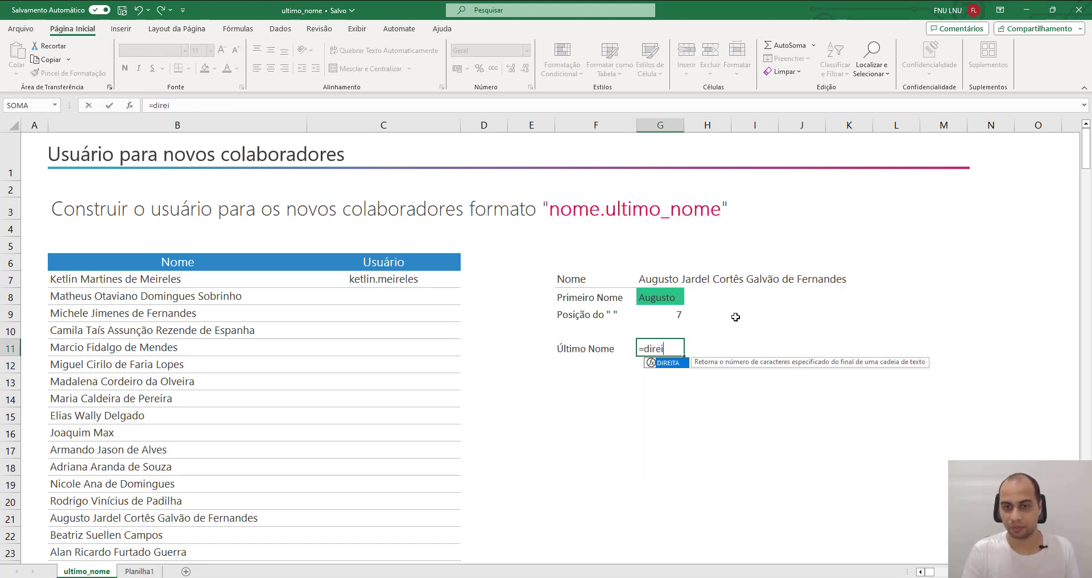
{"action": "key", "text": "Tab"}
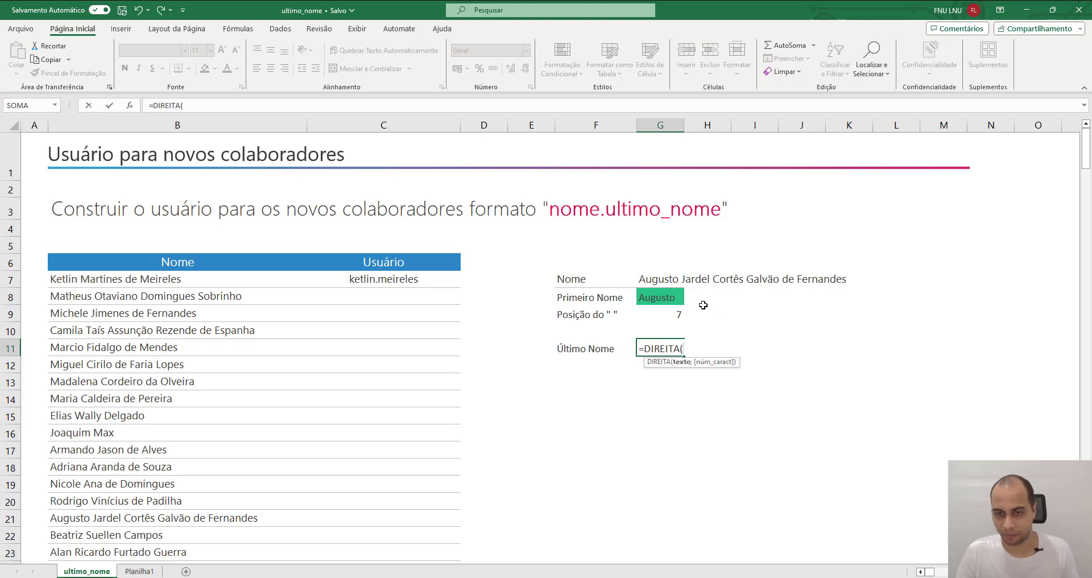
{"action": "left_click", "coordinate": [651, 280]}
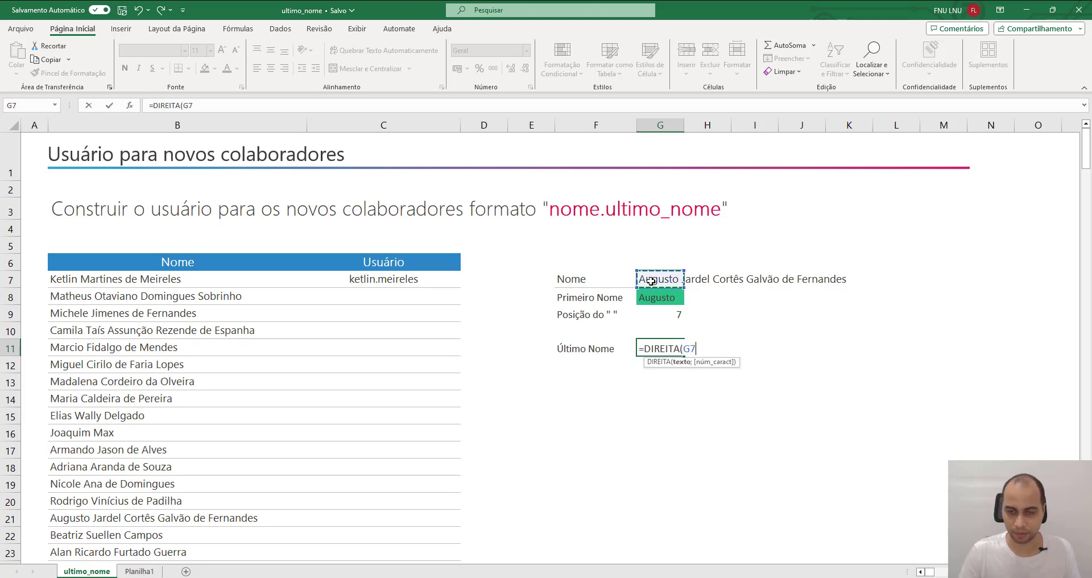
{"action": "type", "text": ";10"}
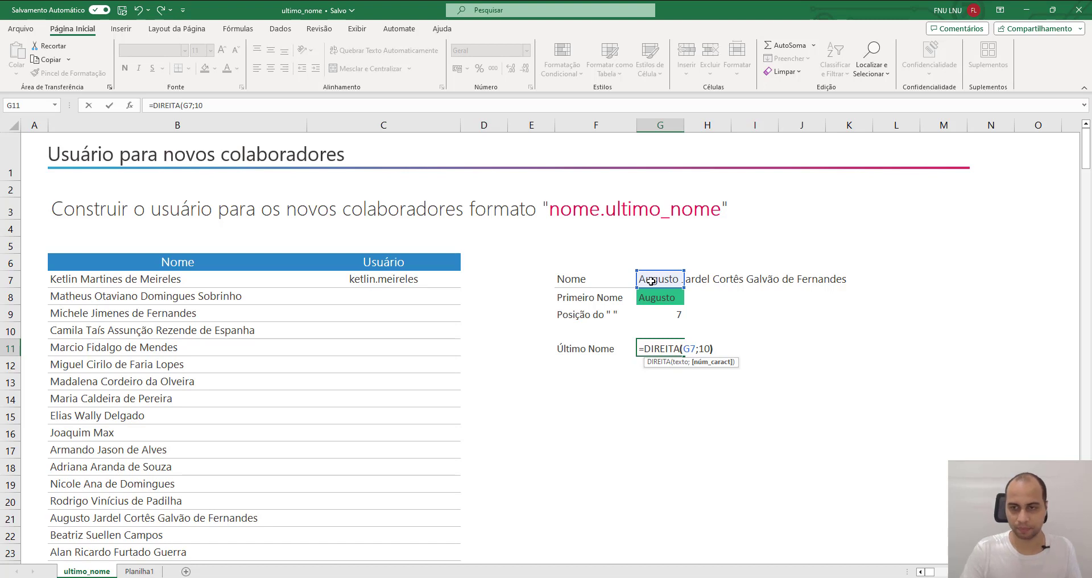
{"action": "key", "text": "Return"}
{"action": "left_click", "coordinate": [658, 345]}
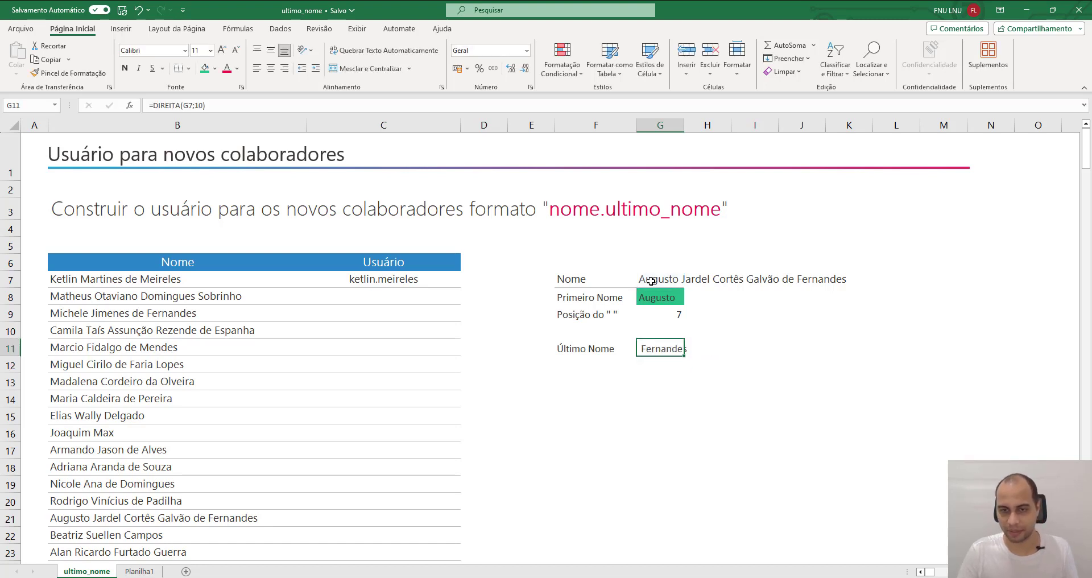
{"action": "double_click", "coordinate": [658, 347]}
{"action": "key", "text": "Escape"}
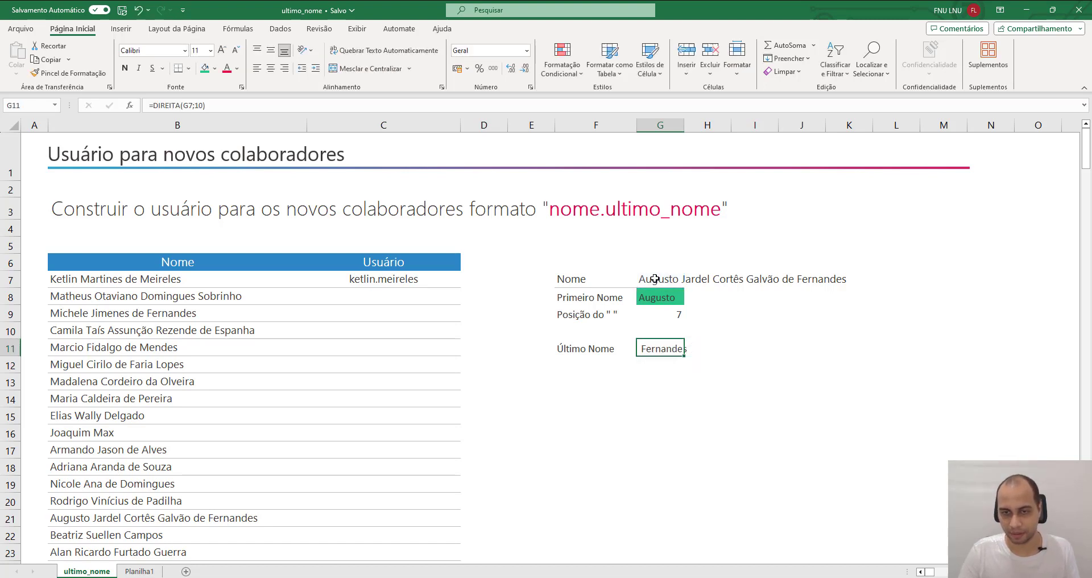
- Highlight the last ten characters of the full name in G7 for comparison with the DIREITA result
{"action": "double_click", "coordinate": [652, 278]}
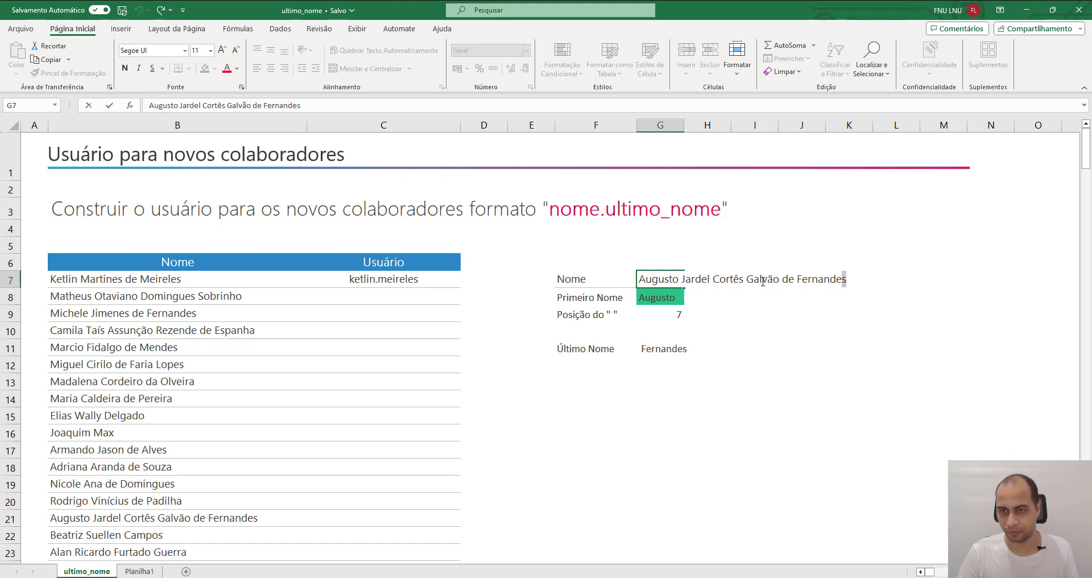
{"action": "key", "text": "shift+Left"}
{"action": "key", "text": "shift+Left"}
{"action": "key", "text": "shift+Left"}
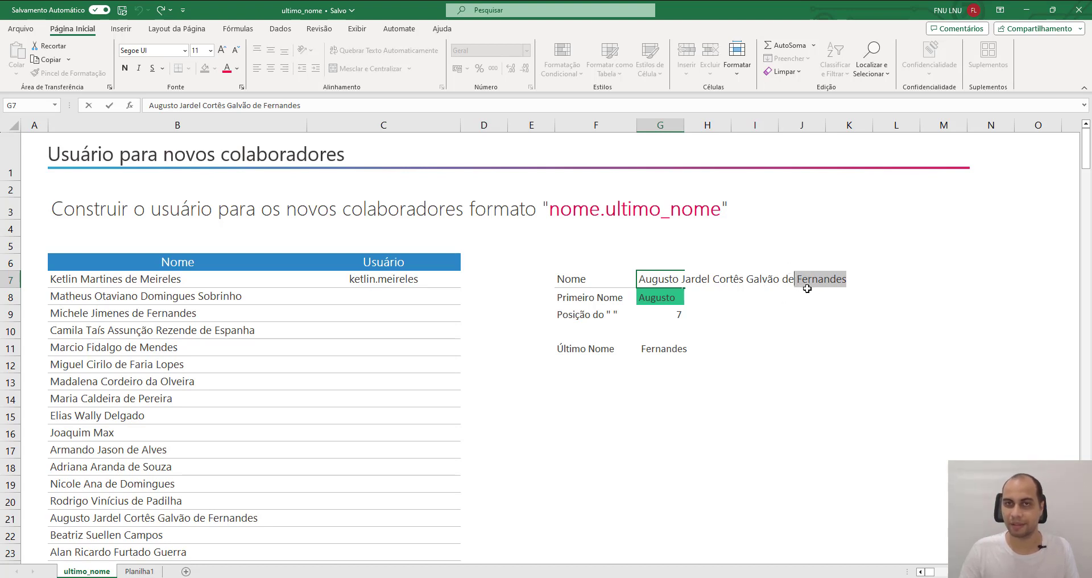
{"action": "key", "text": "Escape"}
- Set the character count in G11's DIREITA formula to 5
{"action": "double_click", "coordinate": [644, 349]}
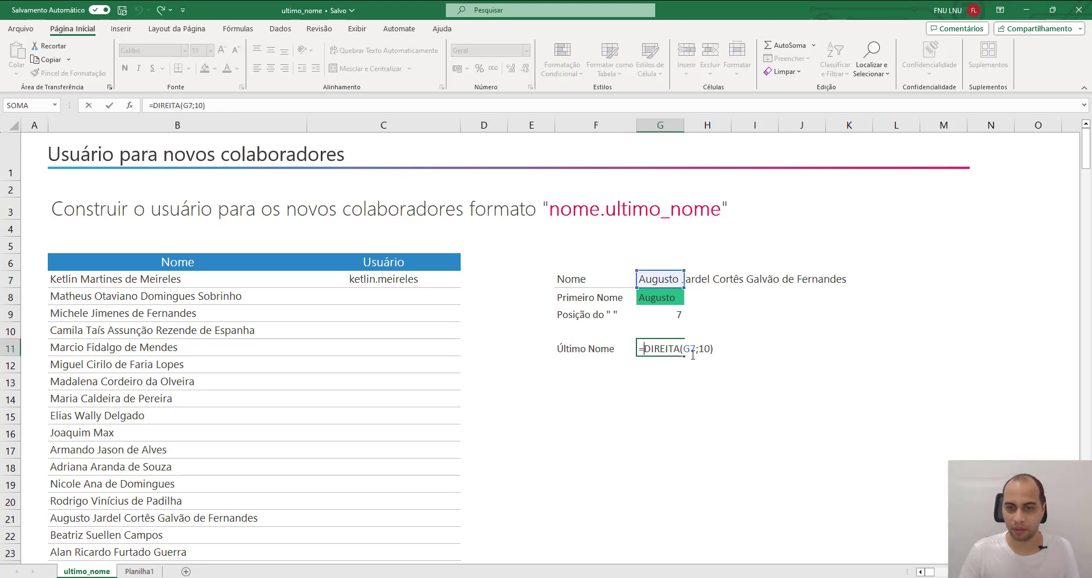
{"action": "left_click", "coordinate": [707, 350]}
{"action": "key", "text": "BackSpace"}
{"action": "key", "text": "BackSpace"}
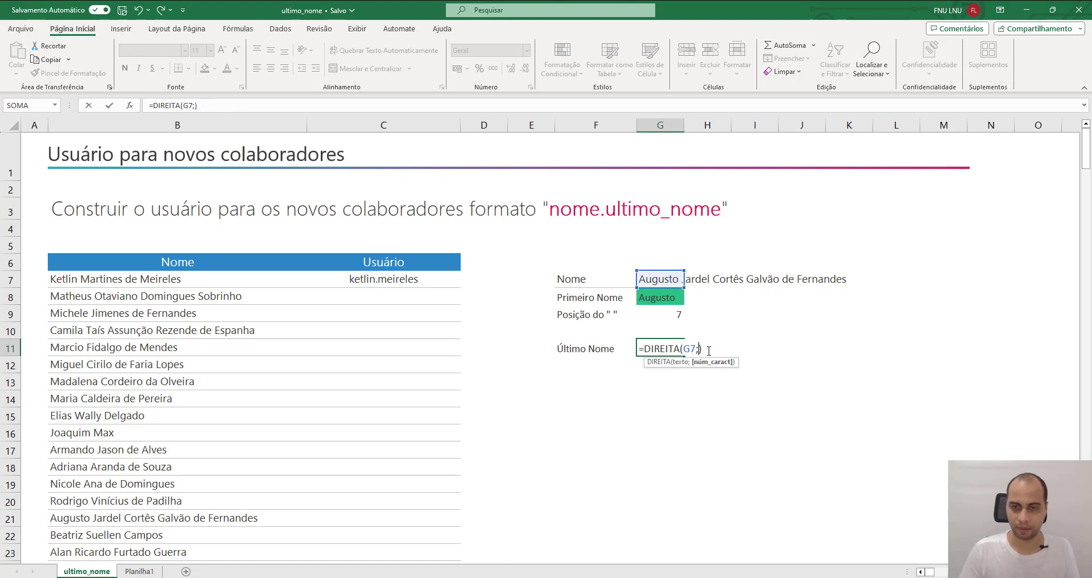
{"action": "type", "text": "5"}
{"action": "key", "text": "Return"}
- Compare the last five characters of G7's full name with G11, and review the space-position label and formula in row 9
{"action": "left_click", "coordinate": [659, 278]}
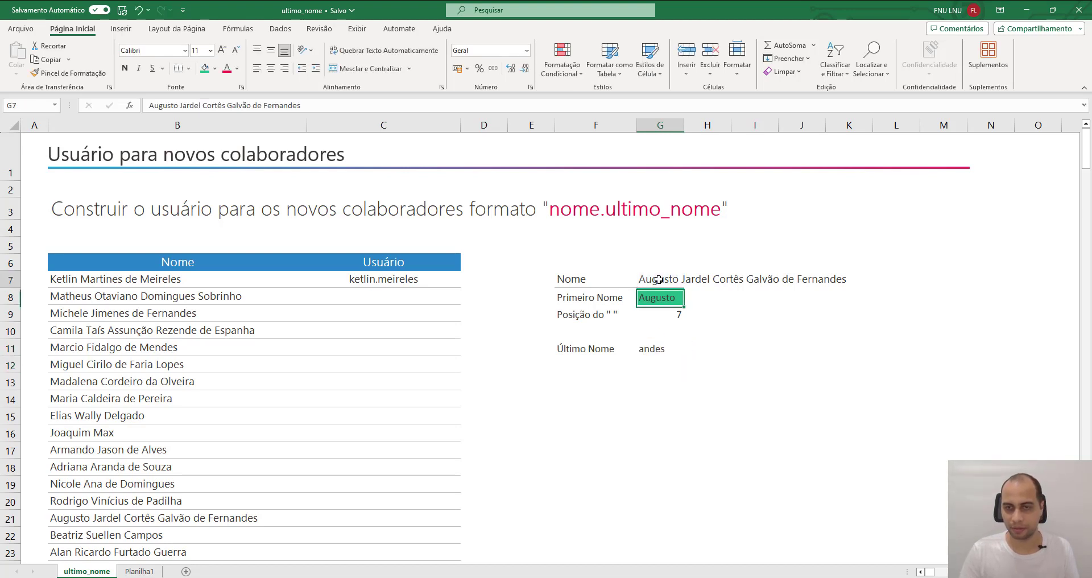
{"action": "double_click", "coordinate": [658, 279]}
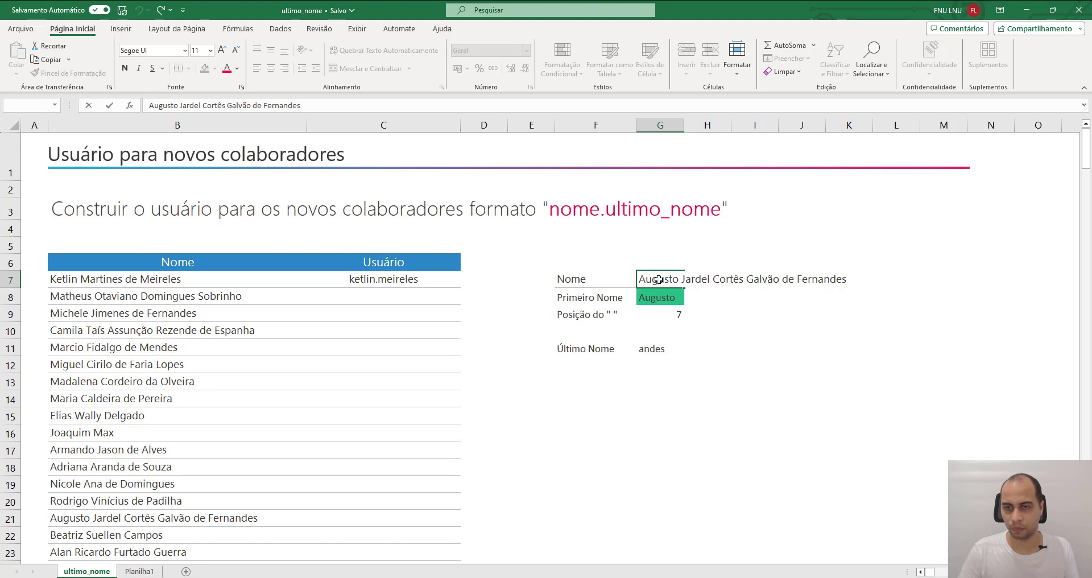
{"action": "key", "text": "shift+Left"}
{"action": "key", "text": "shift+Left"}
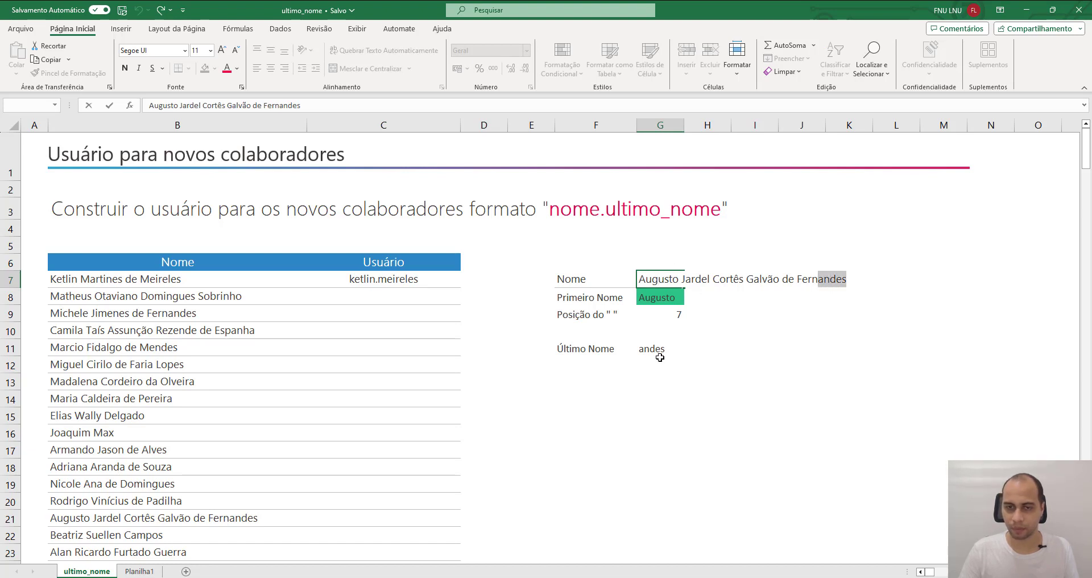
{"action": "key", "text": "Escape"}
{"action": "left_click", "coordinate": [616, 379]}
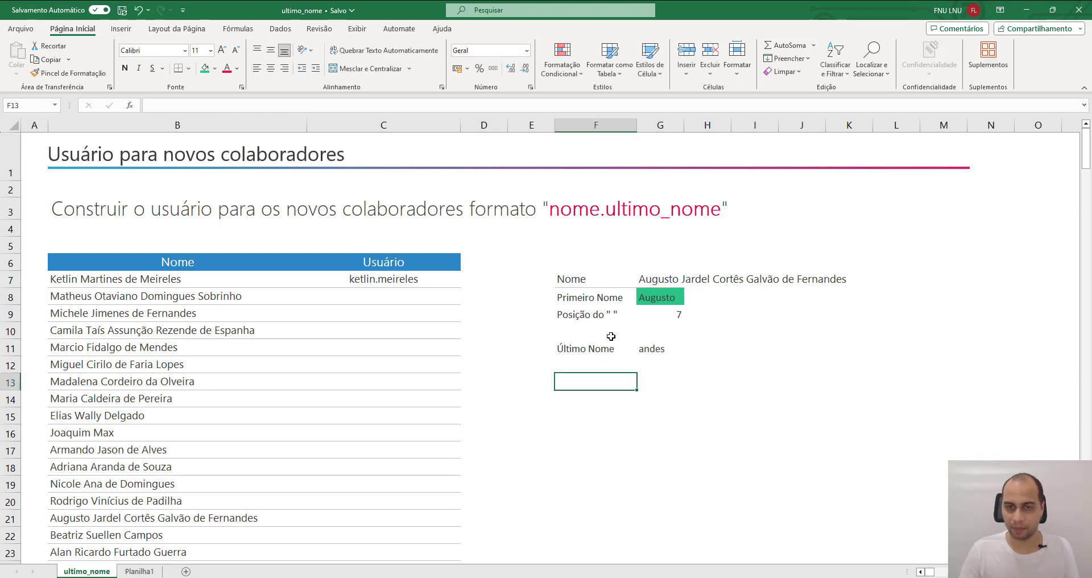
{"action": "left_click", "coordinate": [673, 314]}
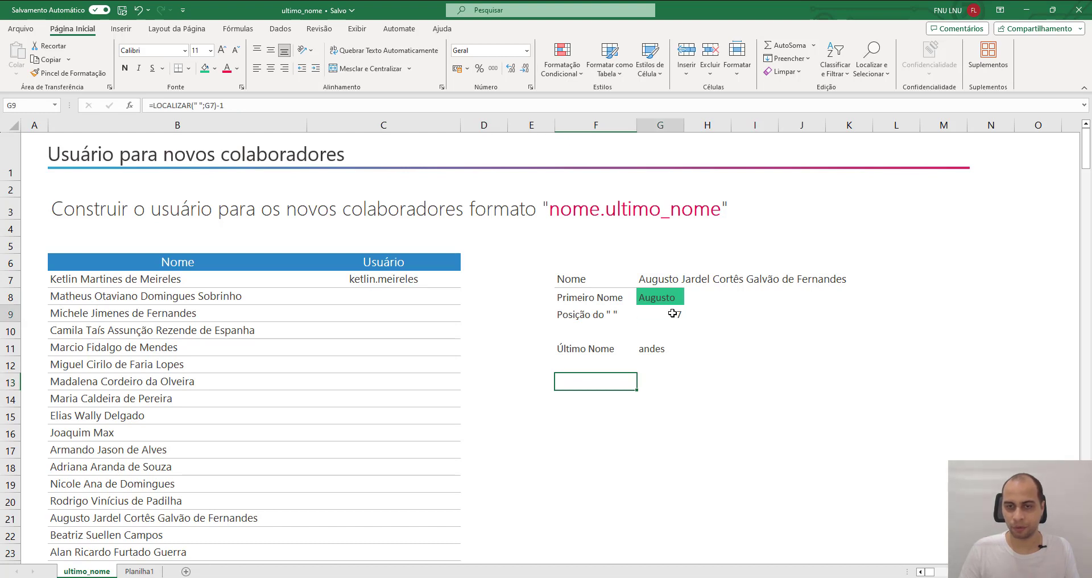
{"action": "left_click", "coordinate": [597, 316]}
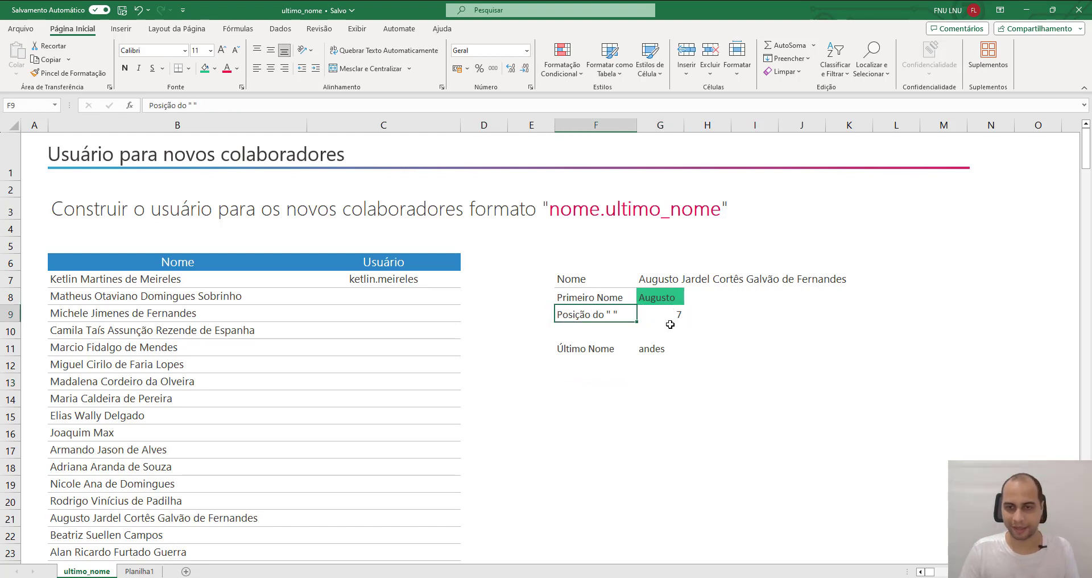
{"action": "double_click", "coordinate": [641, 277]}
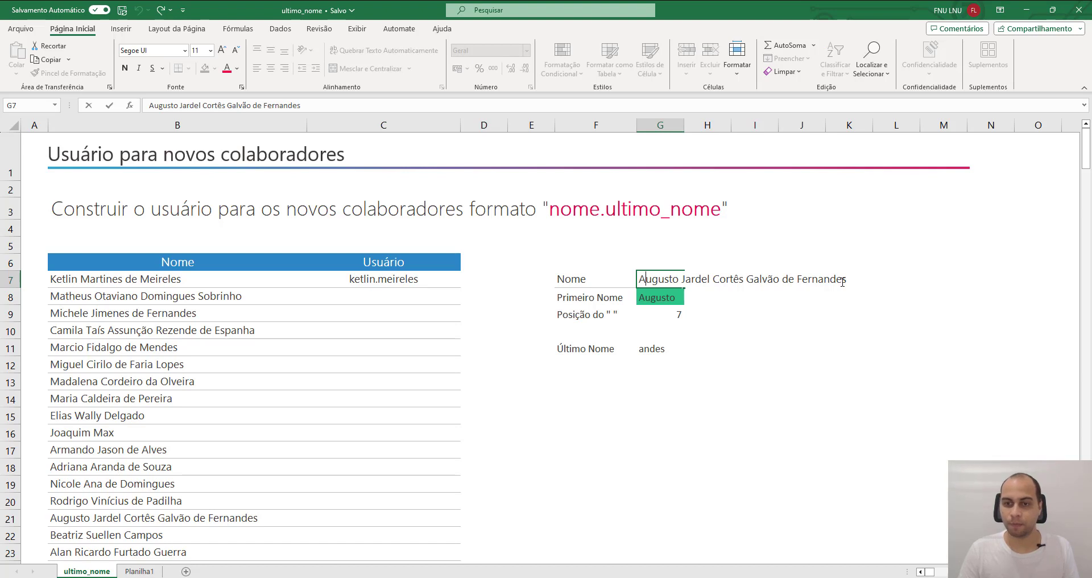
{"action": "key", "text": "Escape"}
- Copy the "Posição do " "" label from F9 into F12
{"action": "left_click", "coordinate": [593, 314]}
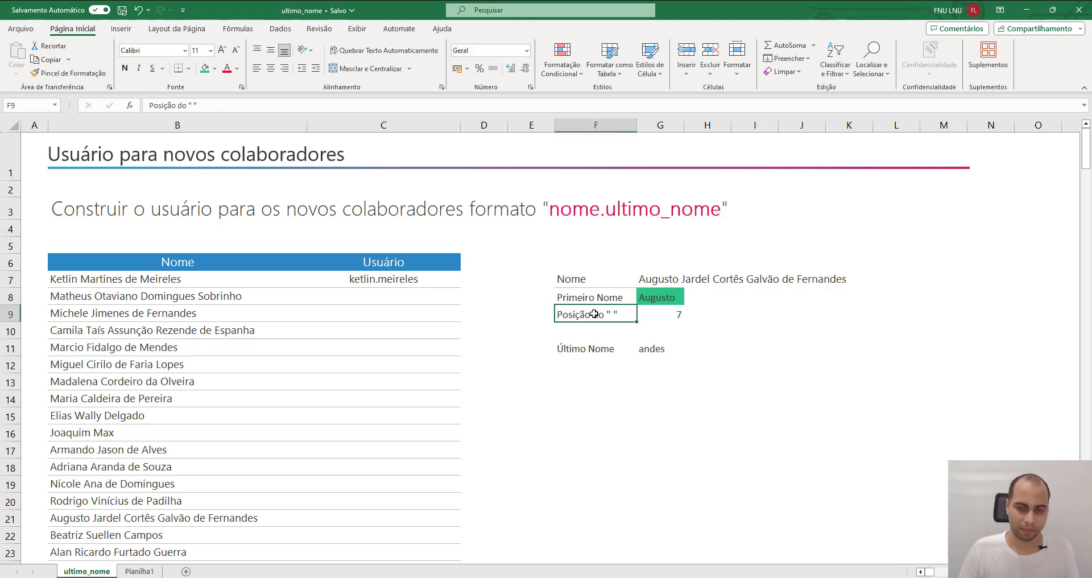
{"action": "key", "text": "ctrl+c"}
{"action": "left_click", "coordinate": [586, 367]}
{"action": "key", "text": "ctrl+v"}
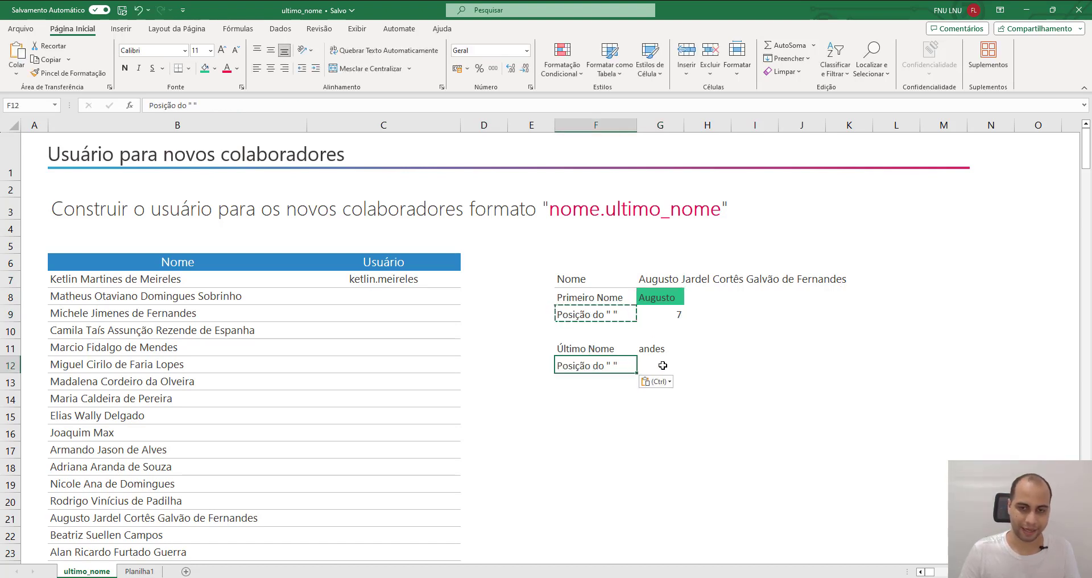
- Enter =LOCALIZAR(" ";G7) in G12 to find the first space in the full name
{"action": "double_click", "coordinate": [641, 365]}
{"action": "type", "text": "=LOCALIZAR("}
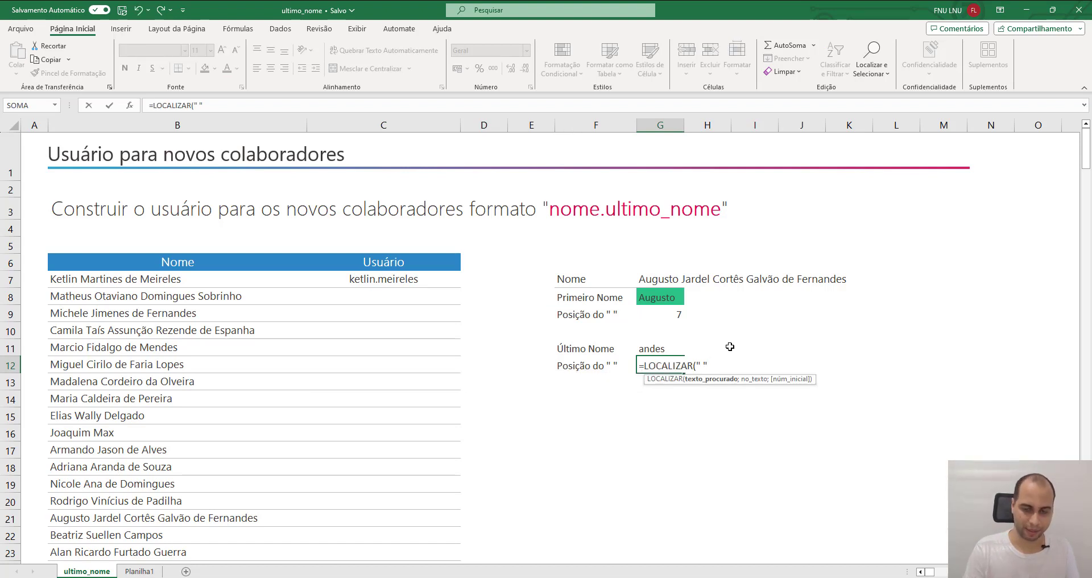
{"action": "type", "text": "\" \";"}
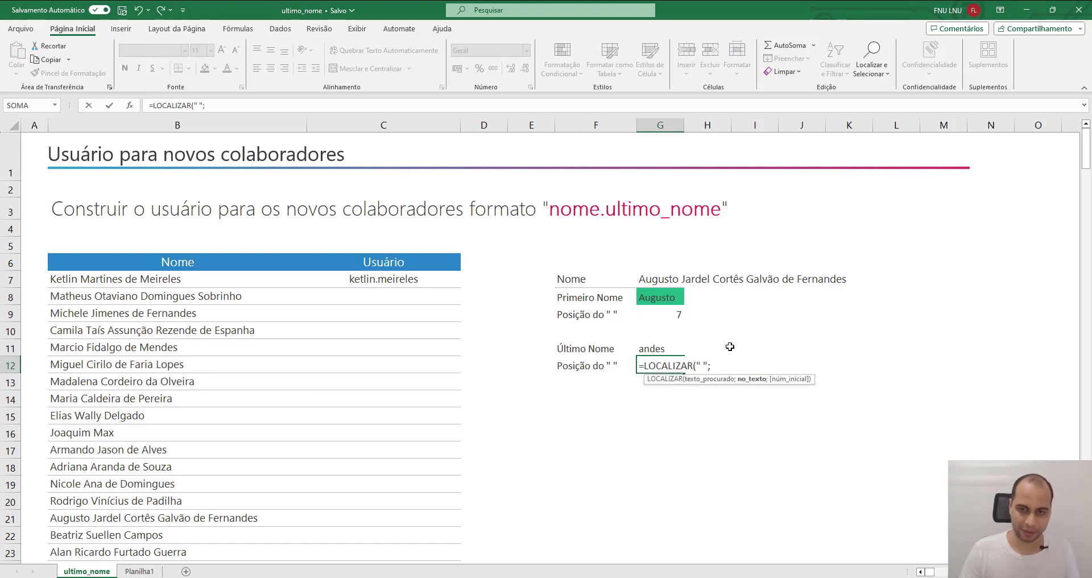
{"action": "left_click", "coordinate": [647, 279]}
{"action": "key", "text": "Return"}
{"action": "key", "text": "Up"}
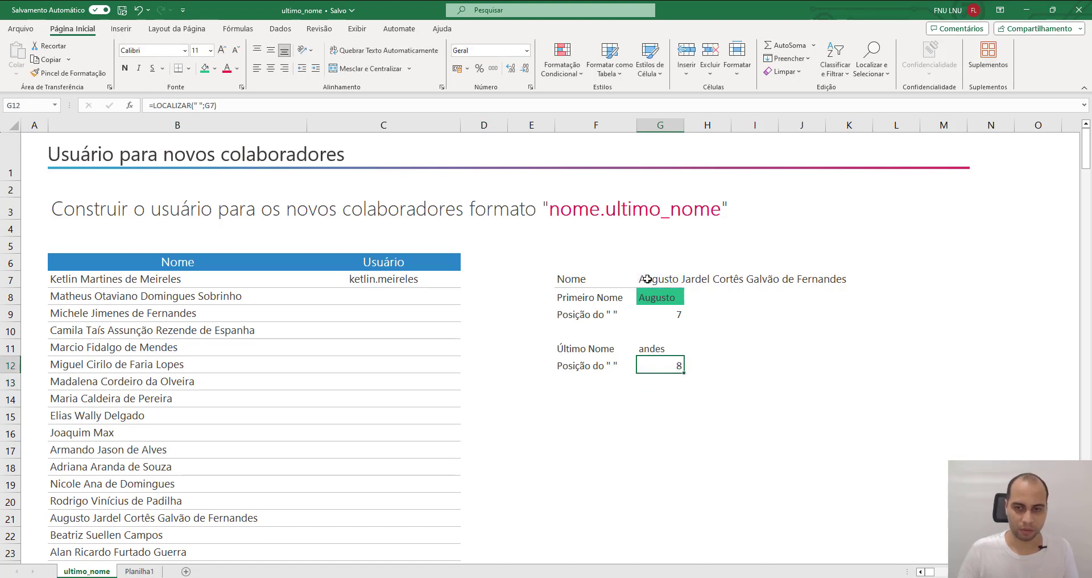
- Compare the LOCALIZAR formulas in G9 and G12, and set the character count in G11's DIREITA formula to 8
{"action": "double_click", "coordinate": [680, 316]}
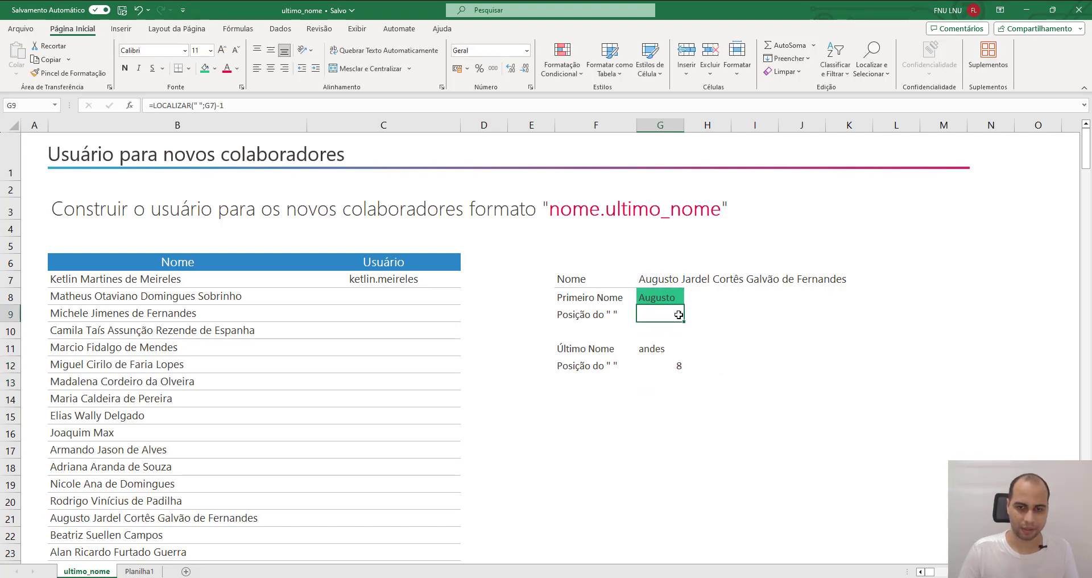
{"action": "key", "text": "Return"}
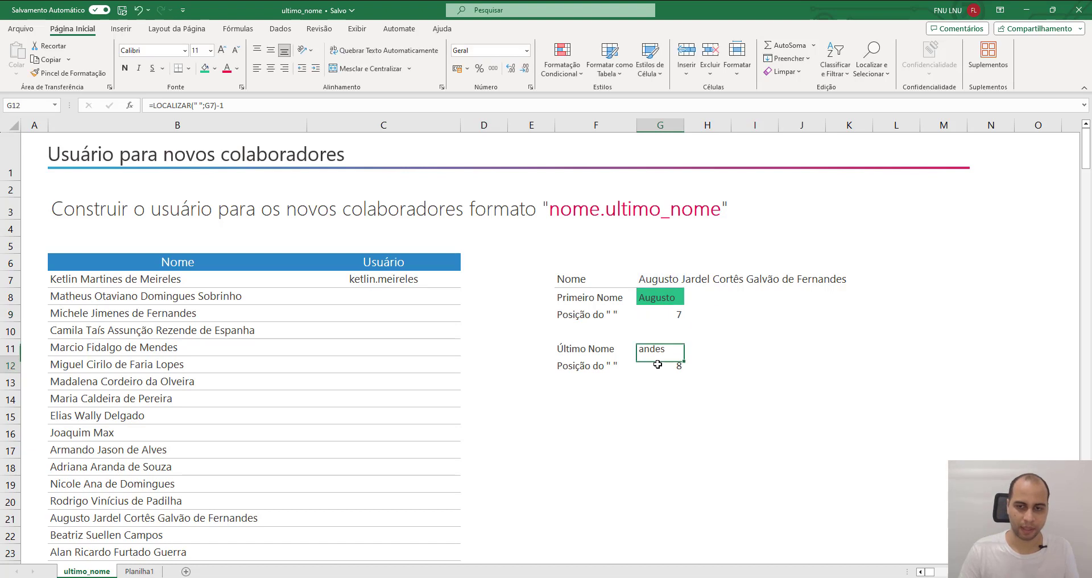
{"action": "double_click", "coordinate": [660, 366]}
{"action": "key", "text": "Escape"}
{"action": "double_click", "coordinate": [670, 350]}
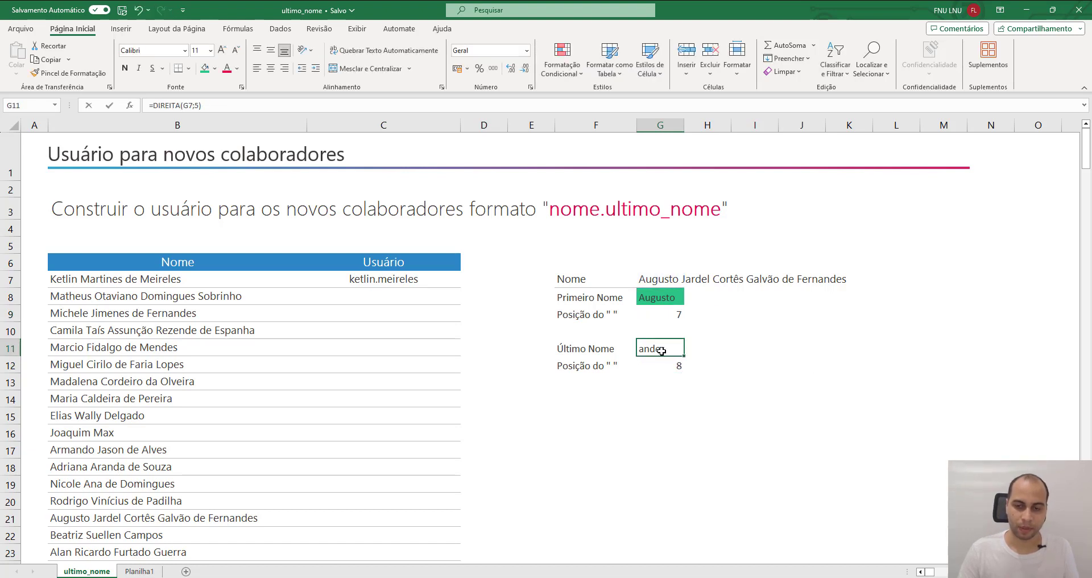
{"action": "double_click", "coordinate": [703, 347]}
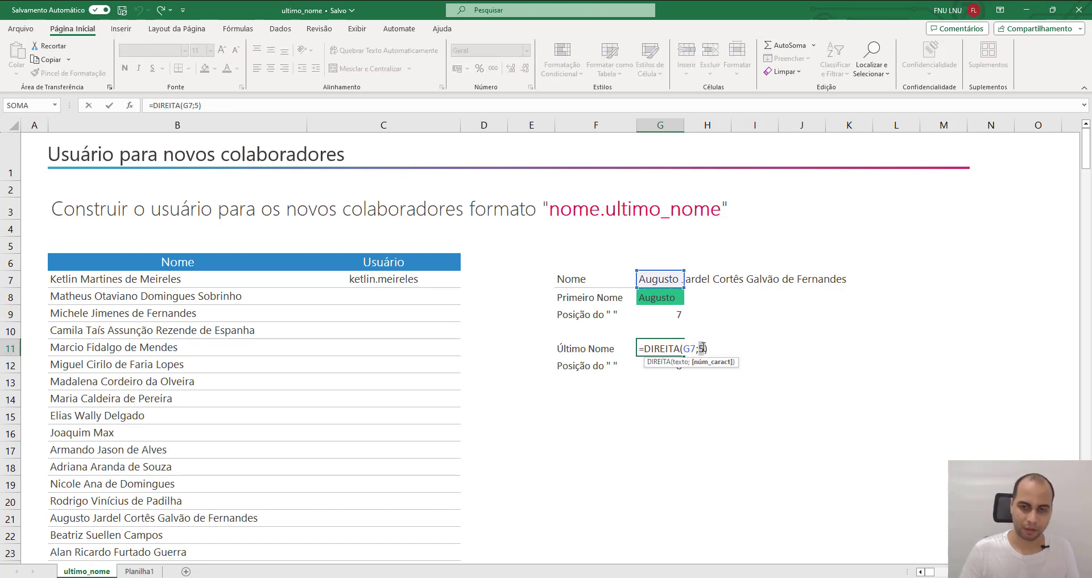
{"action": "type", "text": "8"}
{"action": "key", "text": "Return"}
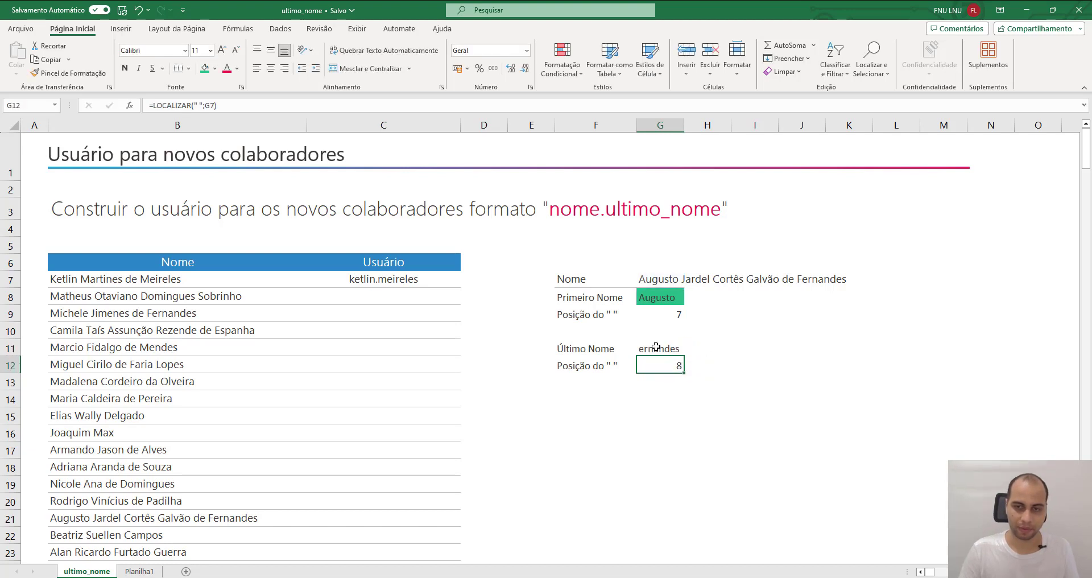
- Clear the space-position row F12:G12 and label F12 as "NÚM.CARACT"
{"action": "left_click_drag", "start_coordinate": [575, 368], "coordinate": [665, 368]}
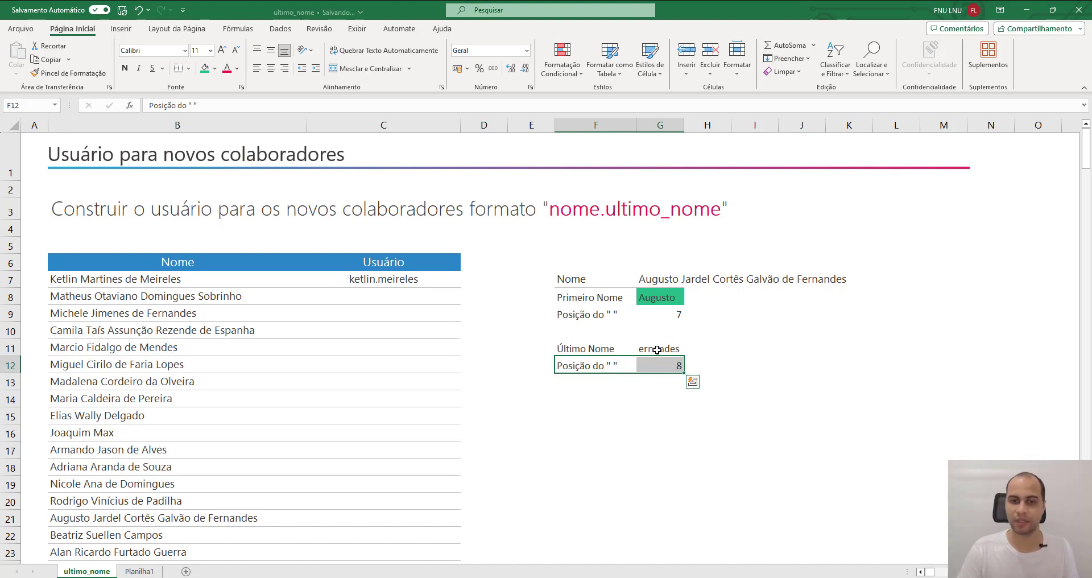
{"action": "key", "text": "Delete"}
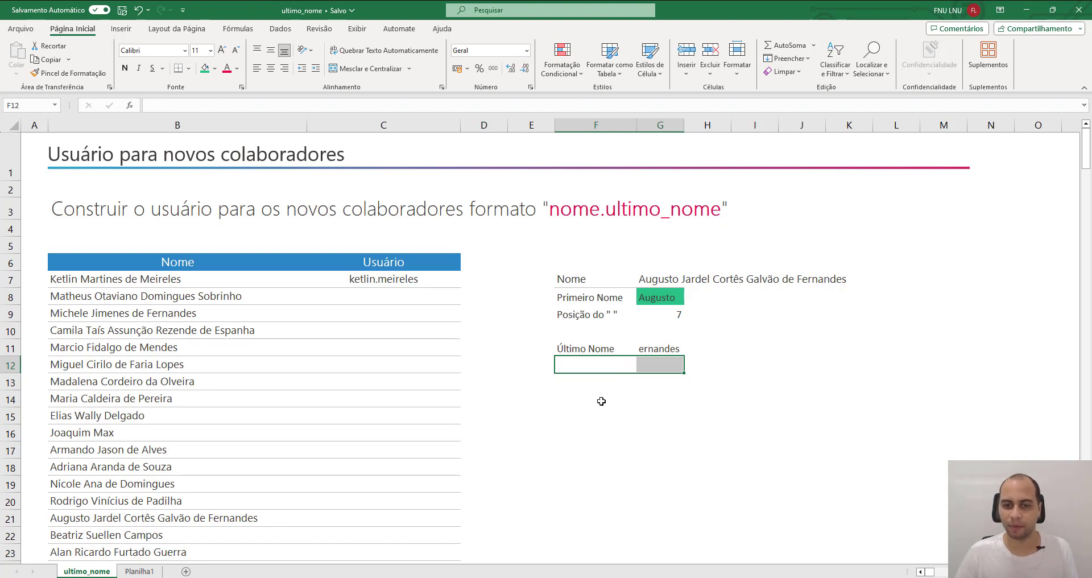
{"action": "left_click", "coordinate": [575, 412]}
{"action": "left_click", "coordinate": [574, 364]}
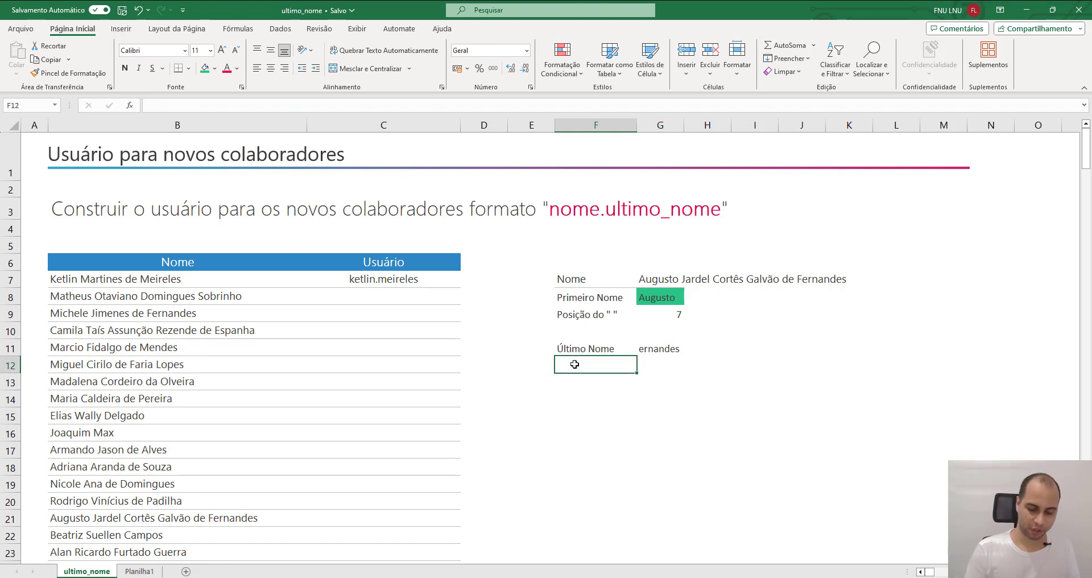
{"action": "type", "text": "NÚM."}
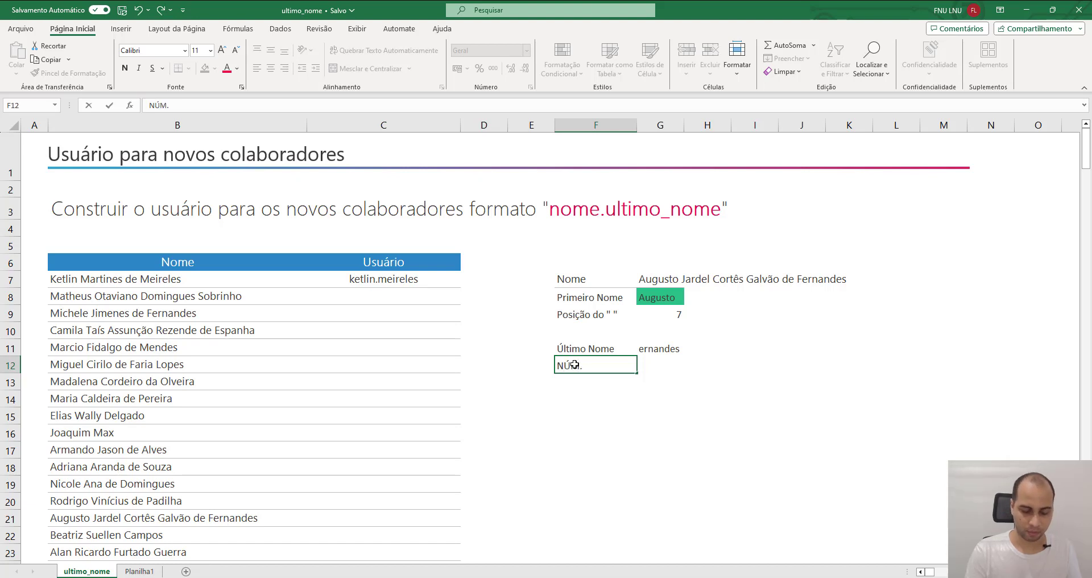
{"action": "type", "text": "CARACT"}
{"action": "key", "text": "Tab"}
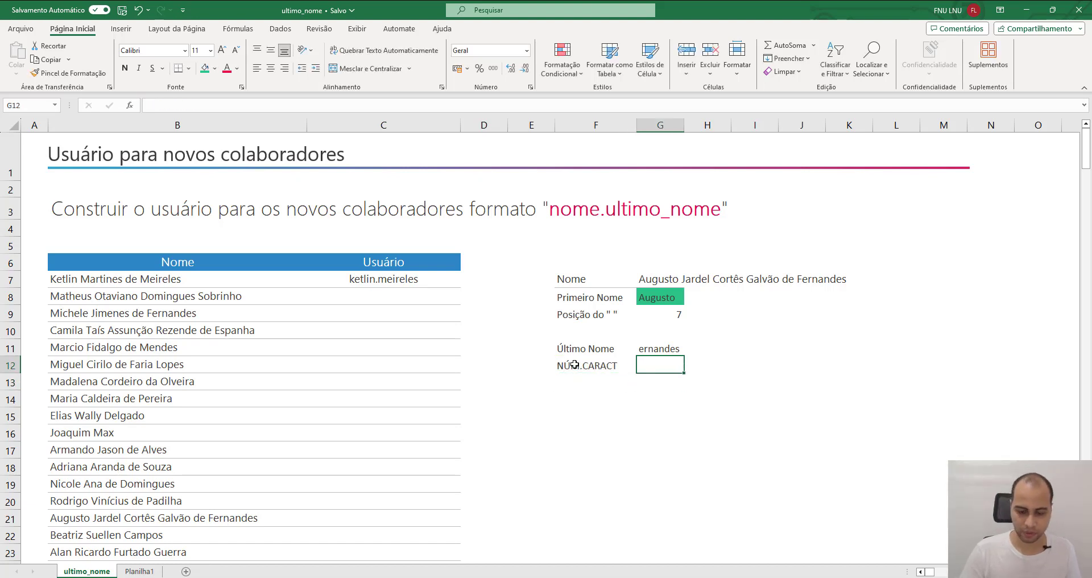
- Enter =NÚM.CARACT(G7) in G12 to count the characters of the full name
{"action": "type", "text": "=núm"}
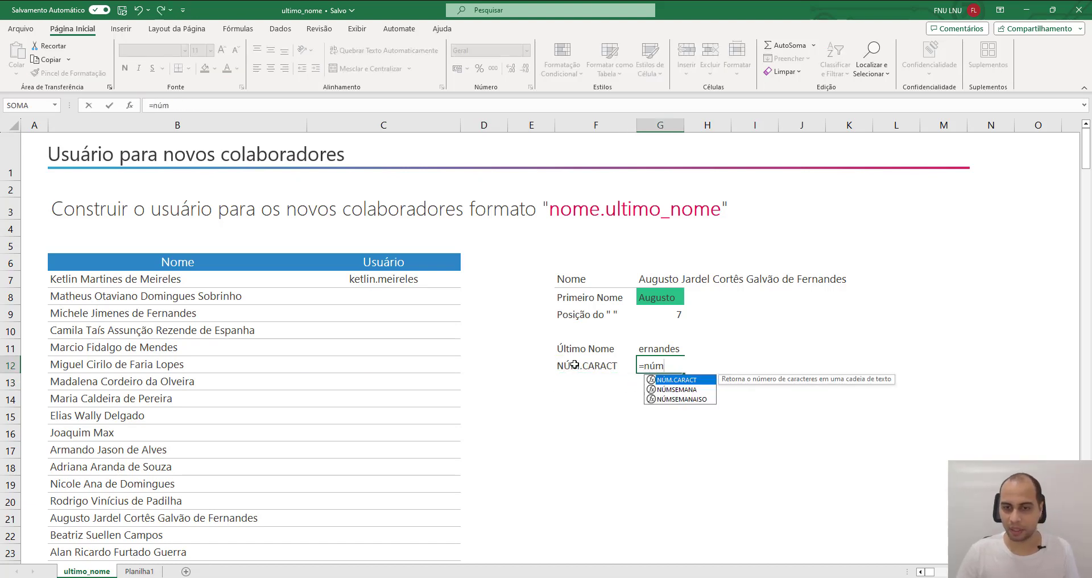
{"action": "key", "text": "Tab"}
{"action": "left_click", "coordinate": [650, 281]}
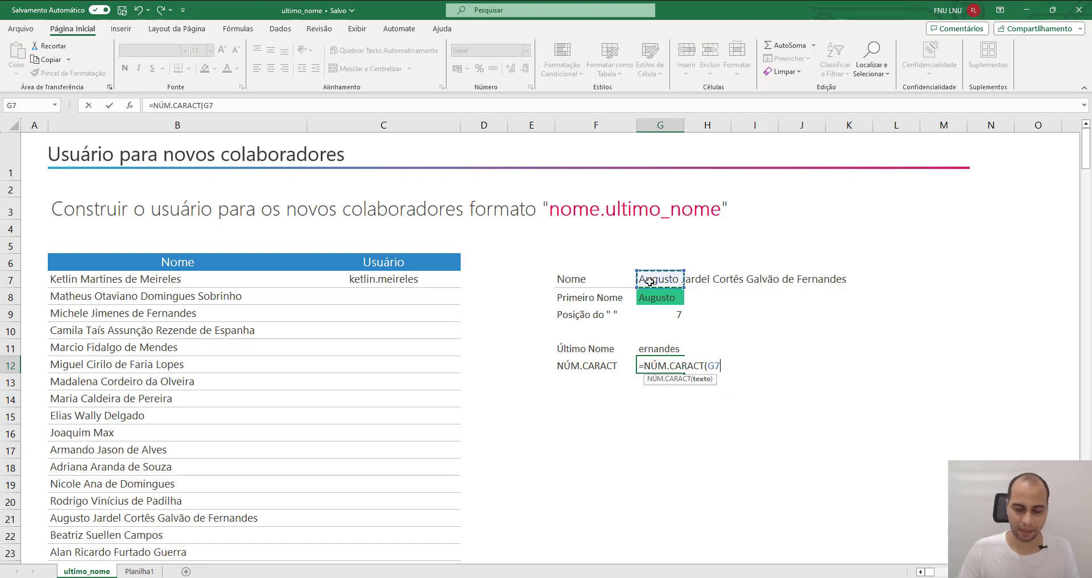
{"action": "type", "text": ")"}
{"action": "key", "text": "Return"}
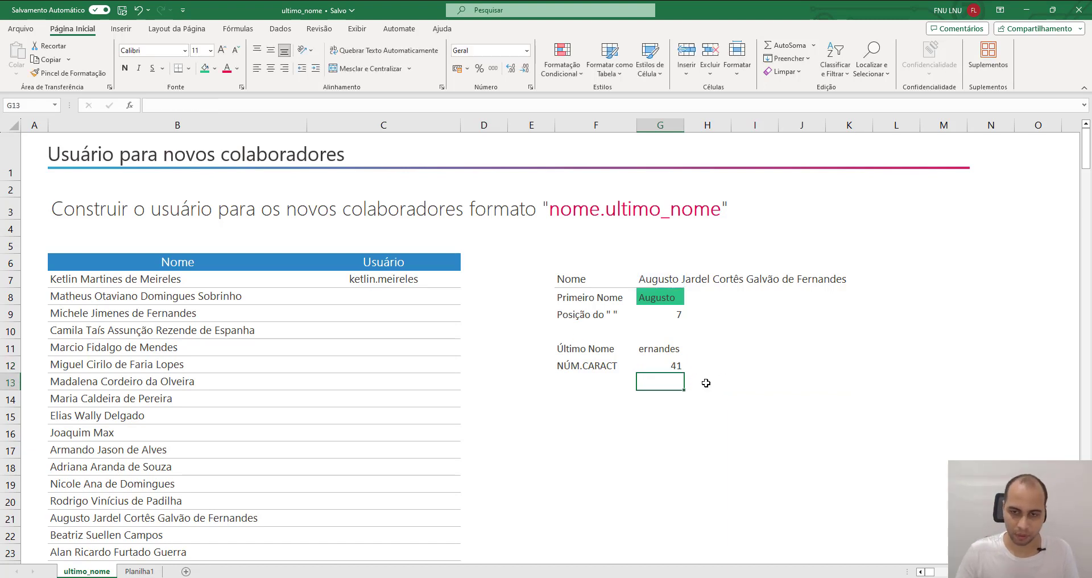
- Examine the full name in G7 by selecting it character by character to see what NÚM.CARACT counts
{"action": "left_click", "coordinate": [665, 364]}
{"action": "double_click", "coordinate": [648, 279]}
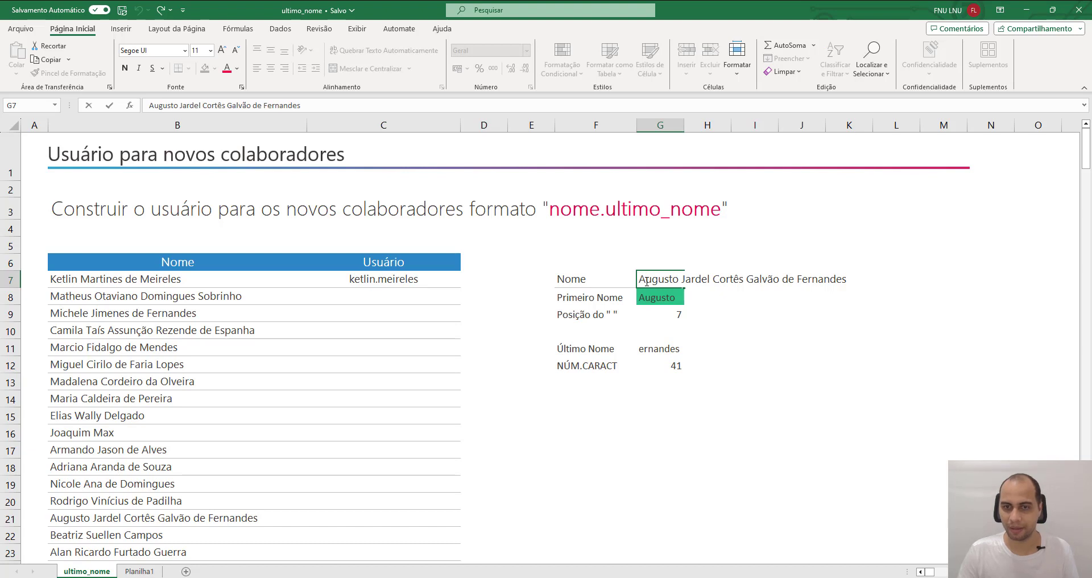
{"action": "key", "text": "shift+Right"}
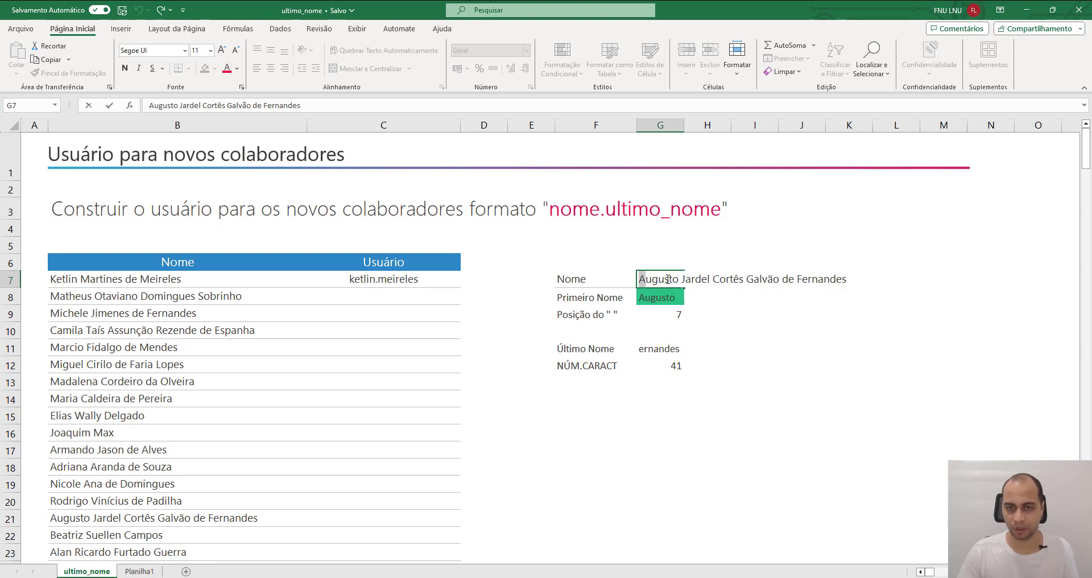
{"action": "key", "text": "shift+Right"}
{"action": "key", "text": "shift+Right"}
{"action": "key", "text": "shift+Right"}
{"action": "key", "text": "shift+Right"}
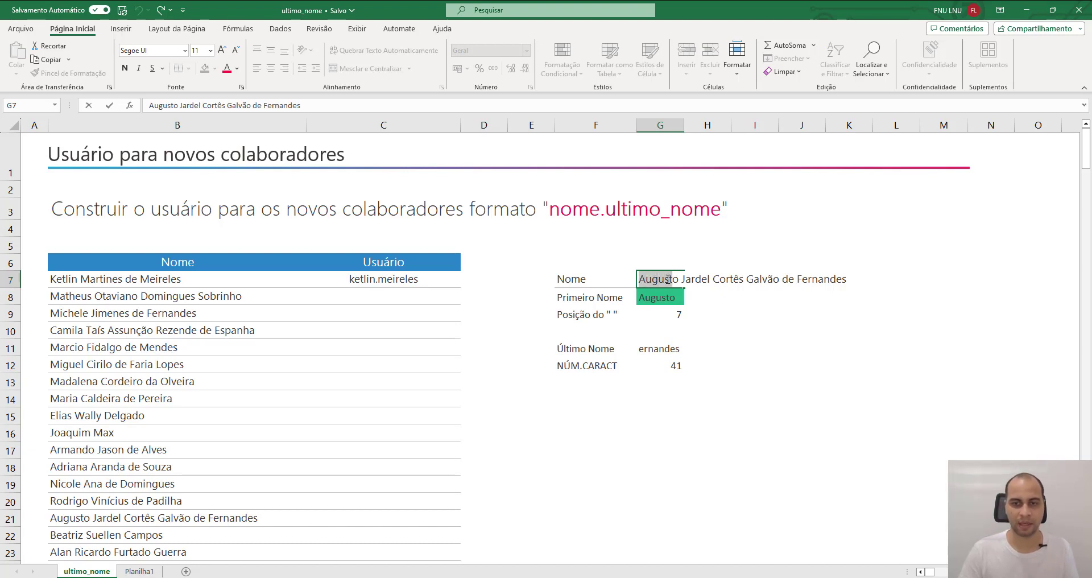
{"action": "key", "text": "shift+Right"}
{"action": "key", "text": "shift+Right"}
{"action": "key", "text": "shift+Right"}
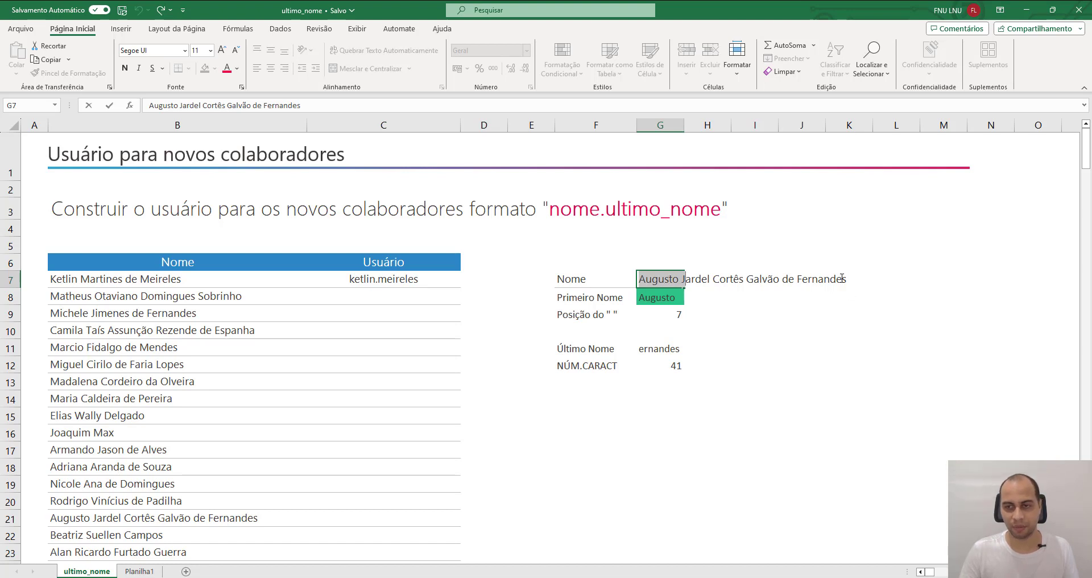
{"action": "left_click", "coordinate": [845, 278], "text": "shift"}
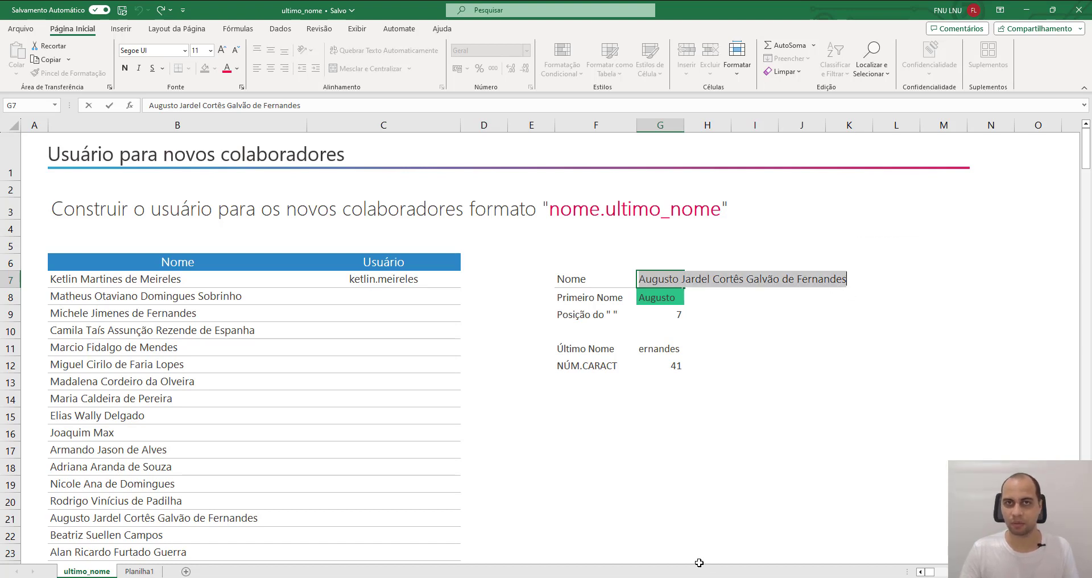
{"action": "key", "text": "Escape"}
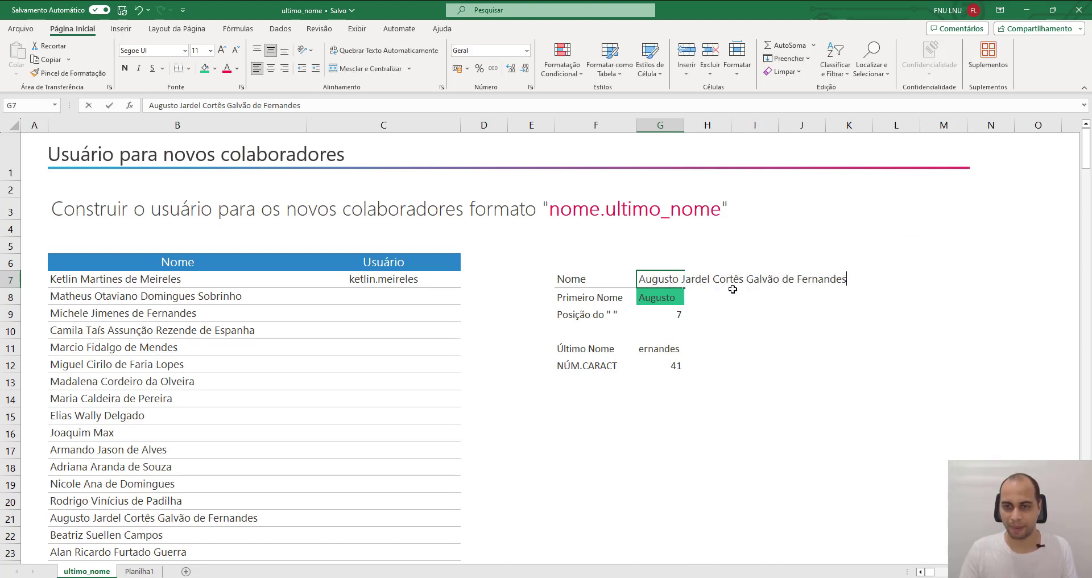
- Append an "a" to the full name in G7 to test the NÚM.CARACT formula, and undo the edit
{"action": "key", "text": "F2"}
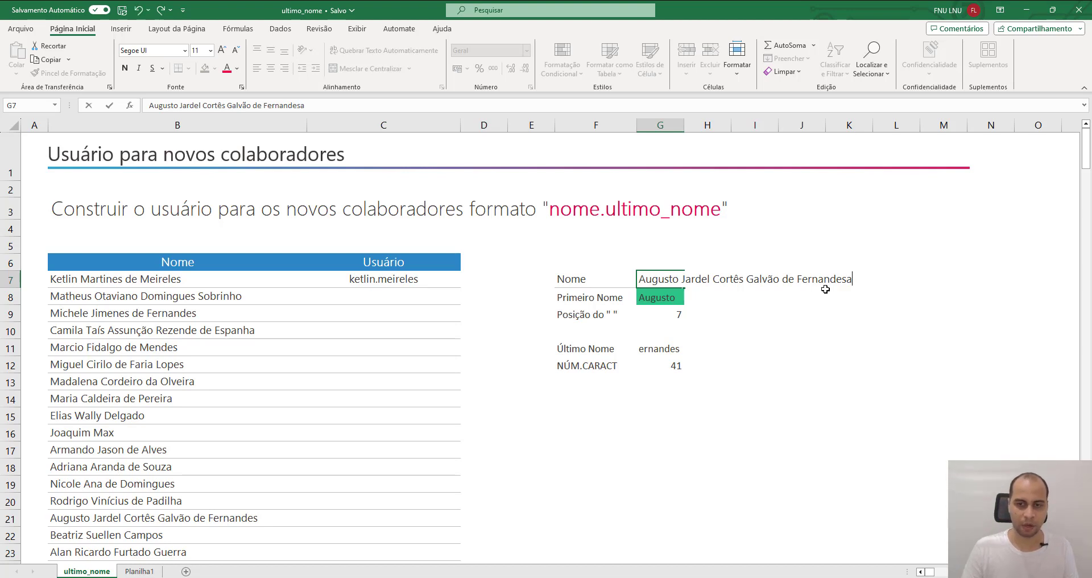
{"action": "key", "text": "Return"}
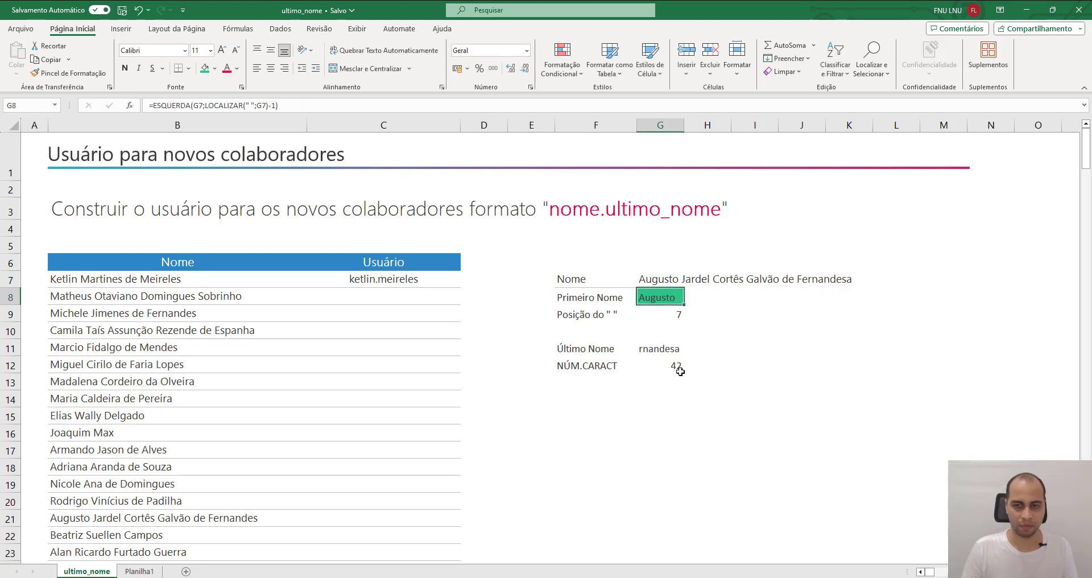
{"action": "key", "text": "ctrl+z"}
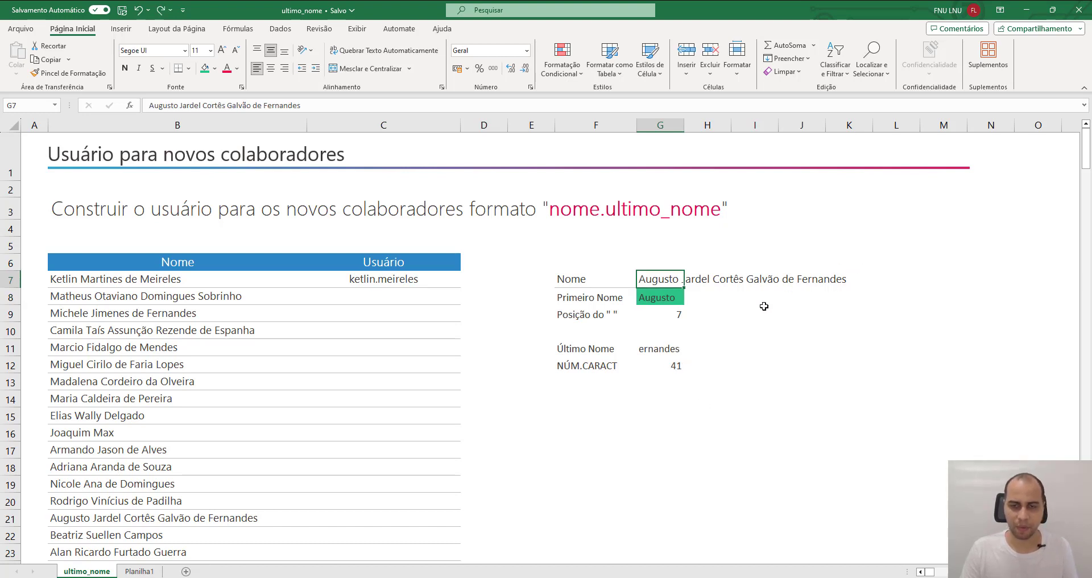
- Label F13, below the NÚM.CARACT label, as "SUBSTITUIR"
{"action": "left_click", "coordinate": [672, 370]}
{"action": "left_click", "coordinate": [583, 370]}
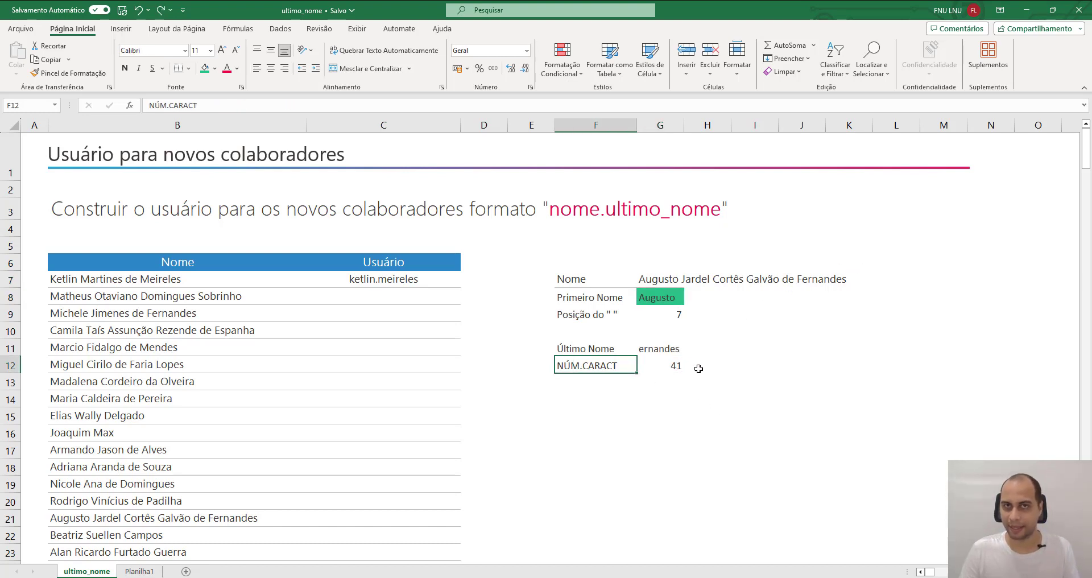
{"action": "left_click", "coordinate": [609, 378]}
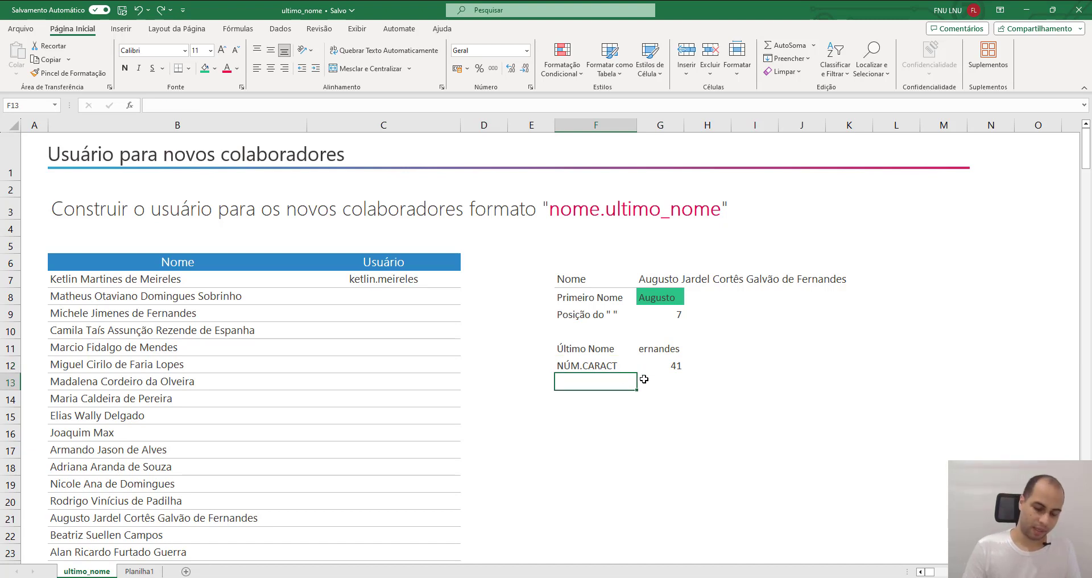
{"action": "type", "text": "="}
{"action": "key", "text": "BackSpace"}
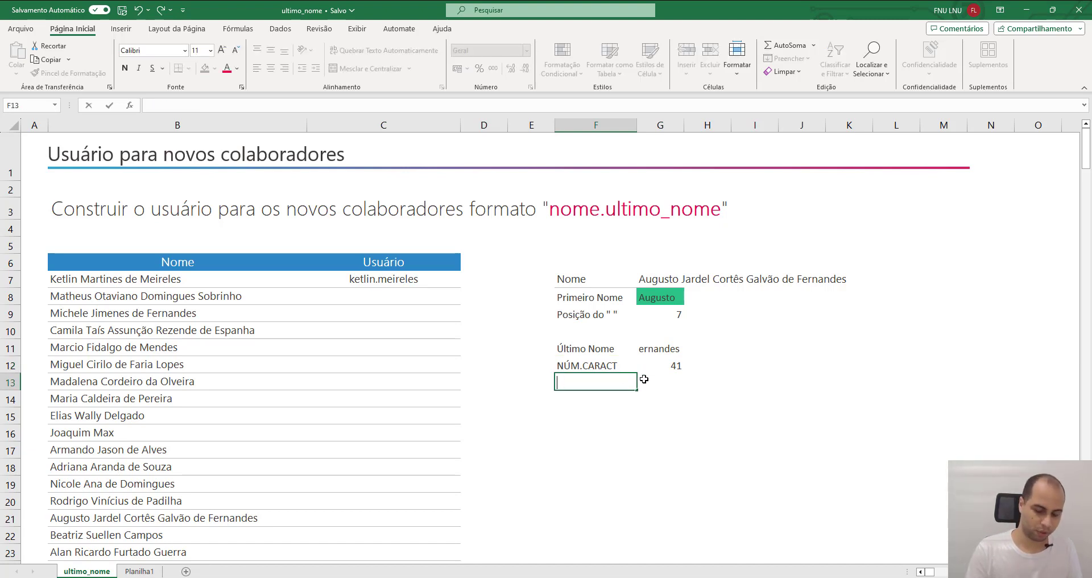
{"action": "type", "text": "SUBSTITUIR"}
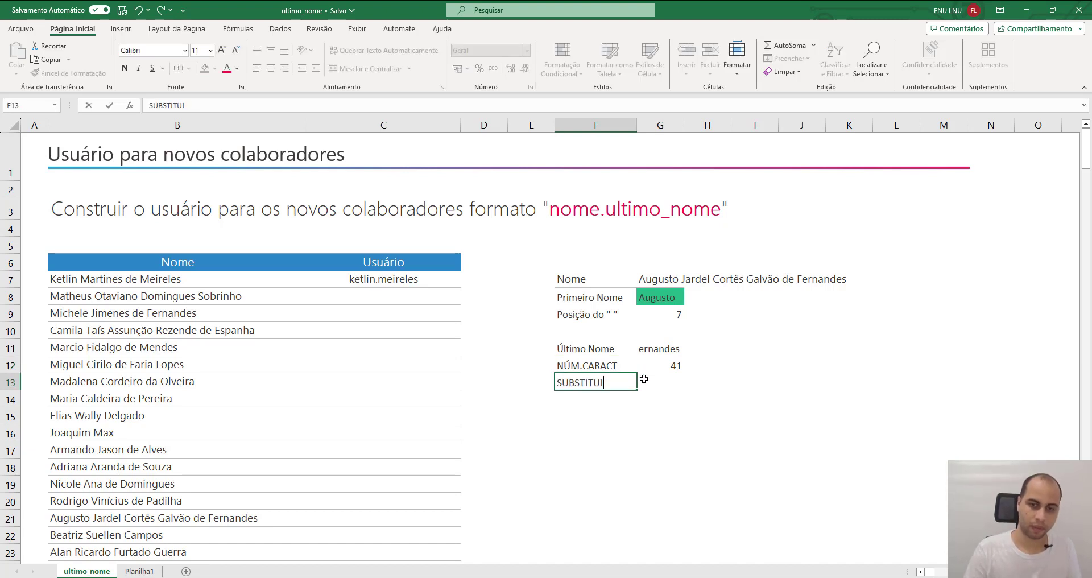
{"action": "key", "text": "Return"}
- Enter =SUBSTITUIR(G7;" ";"_") in G13 to replace the spaces in the full name with underscores
{"action": "left_click", "coordinate": [644, 379]}
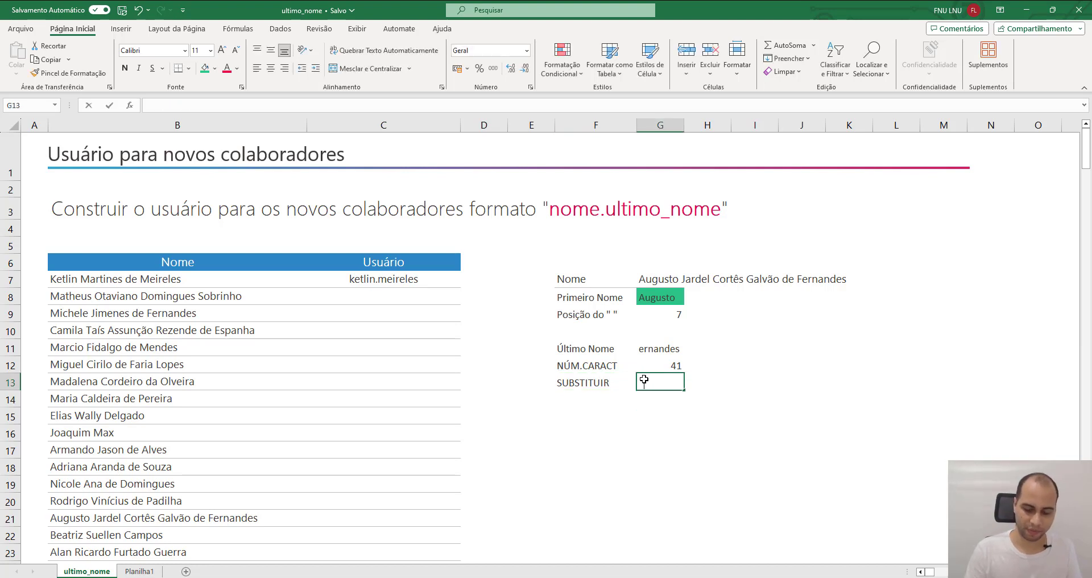
{"action": "type", "text": "=SUBS"}
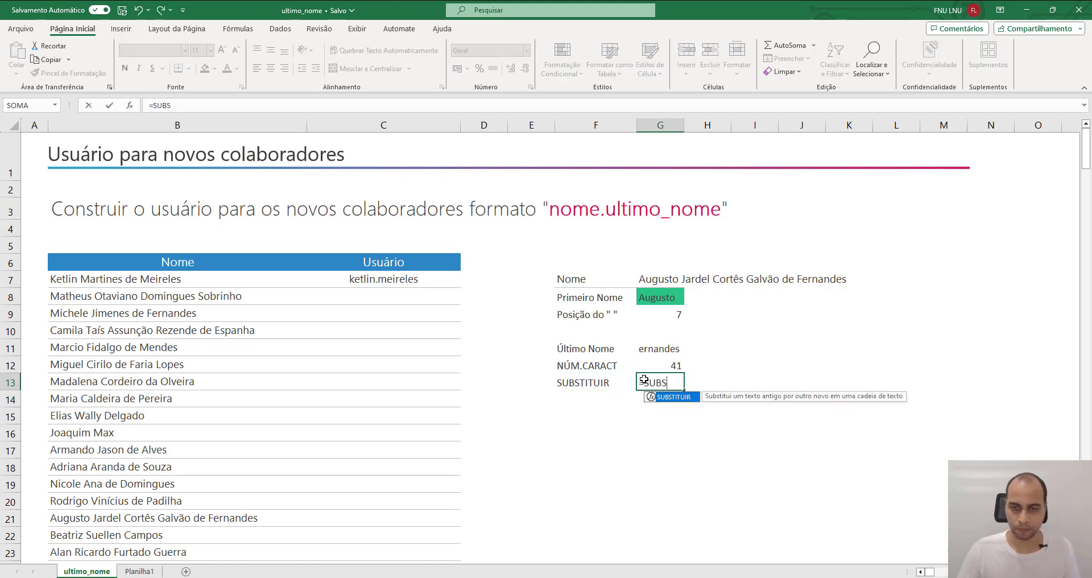
{"action": "key", "text": "Tab"}
{"action": "left_click", "coordinate": [653, 282]}
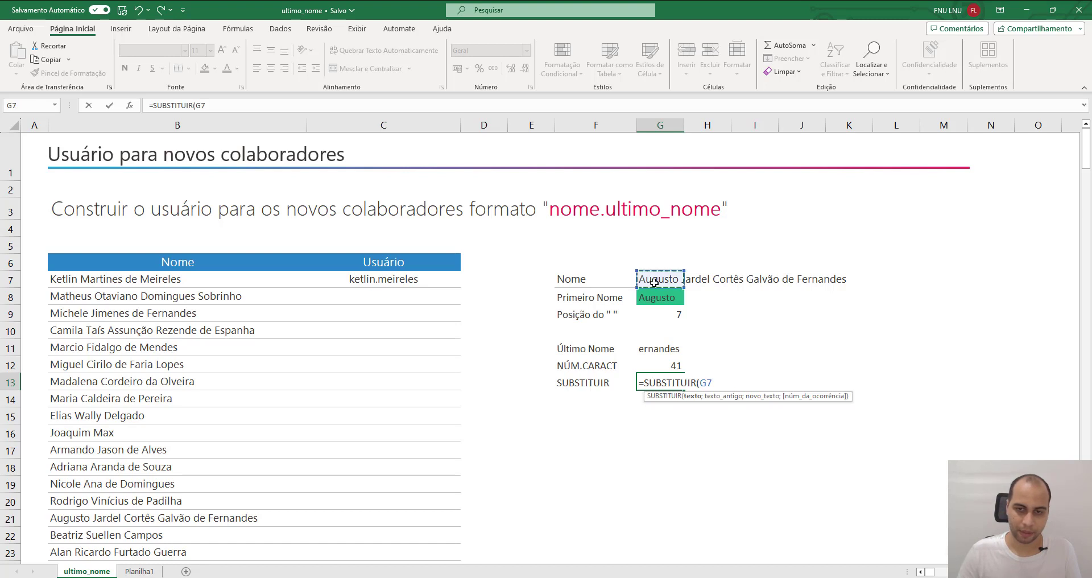
{"action": "type", "text": ";"}
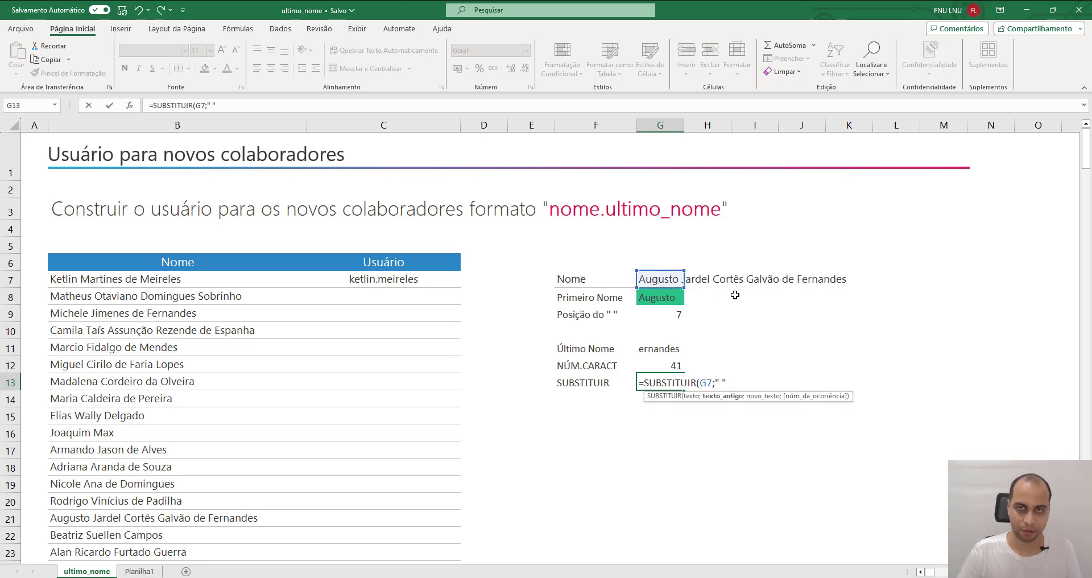
{"action": "type", "text": "\" \";"}
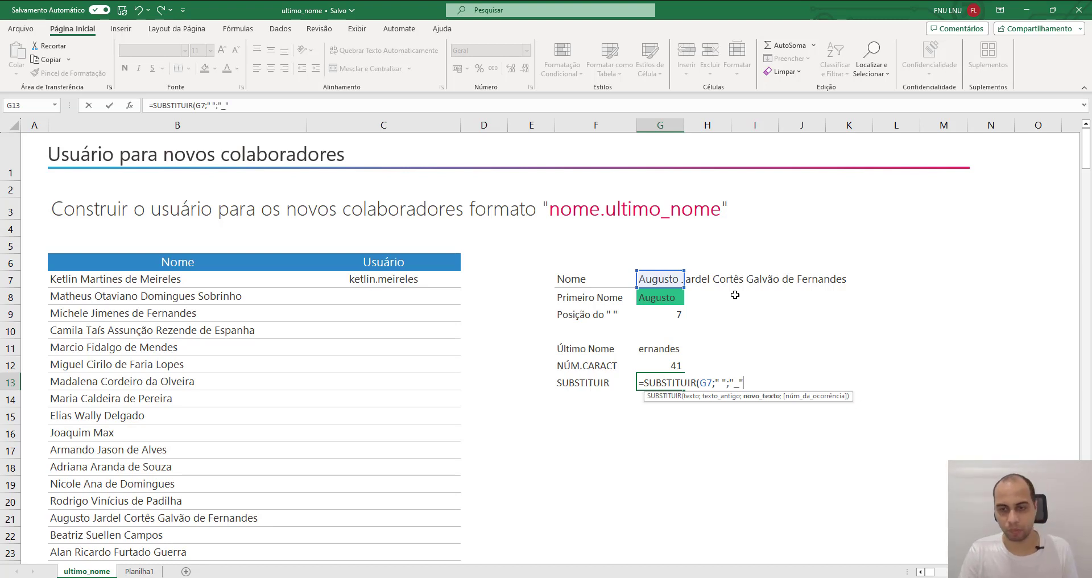
{"action": "type", "text": "\"_\""}
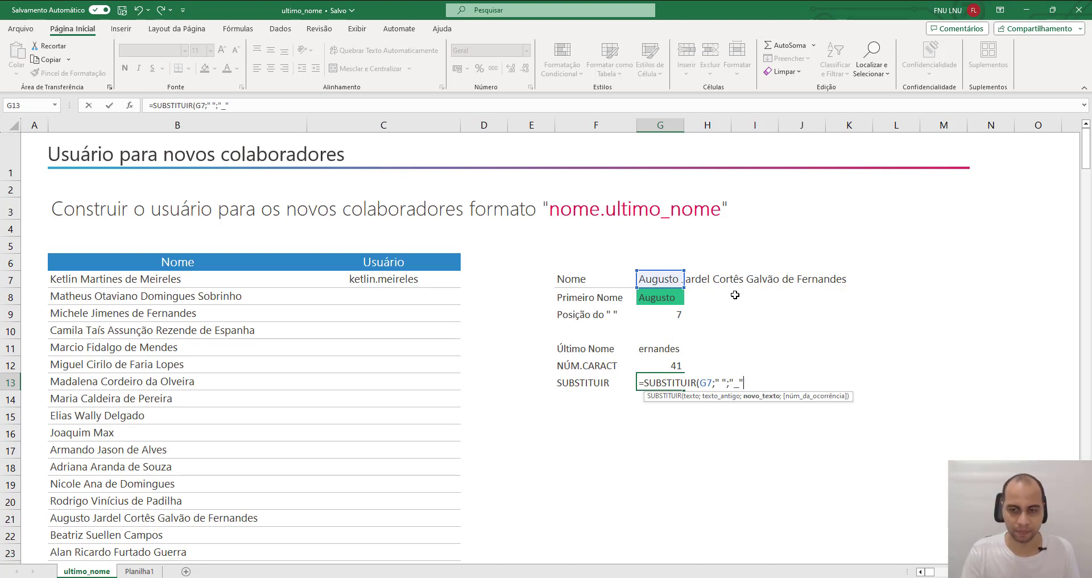
{"action": "type", "text": ")"}
{"action": "key", "text": "Return"}
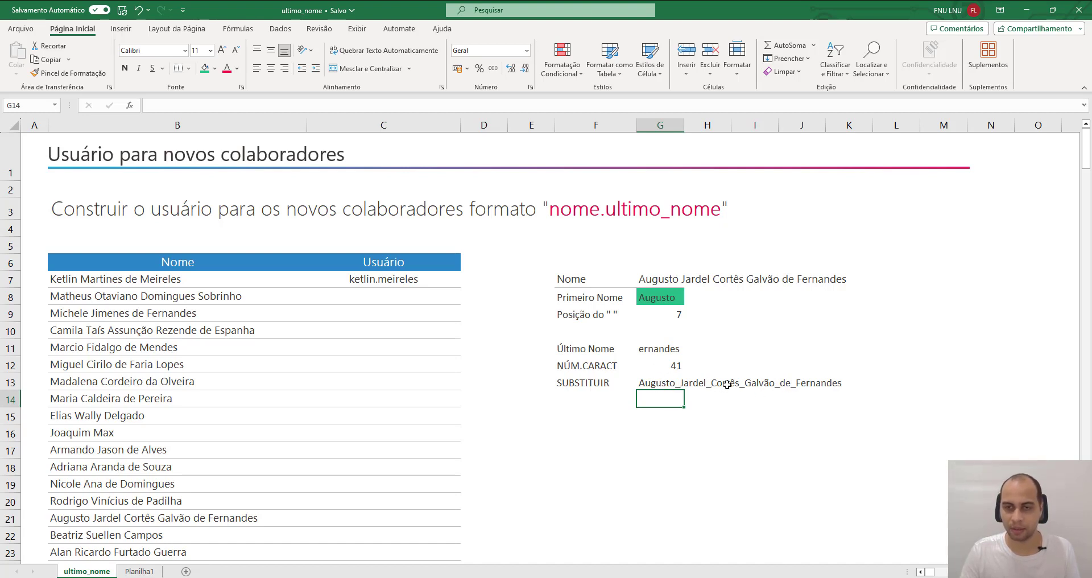
- Add the occurrence number 1 to G13's SUBSTITUIR formula so only the first space is replaced
{"action": "double_click", "coordinate": [648, 382]}
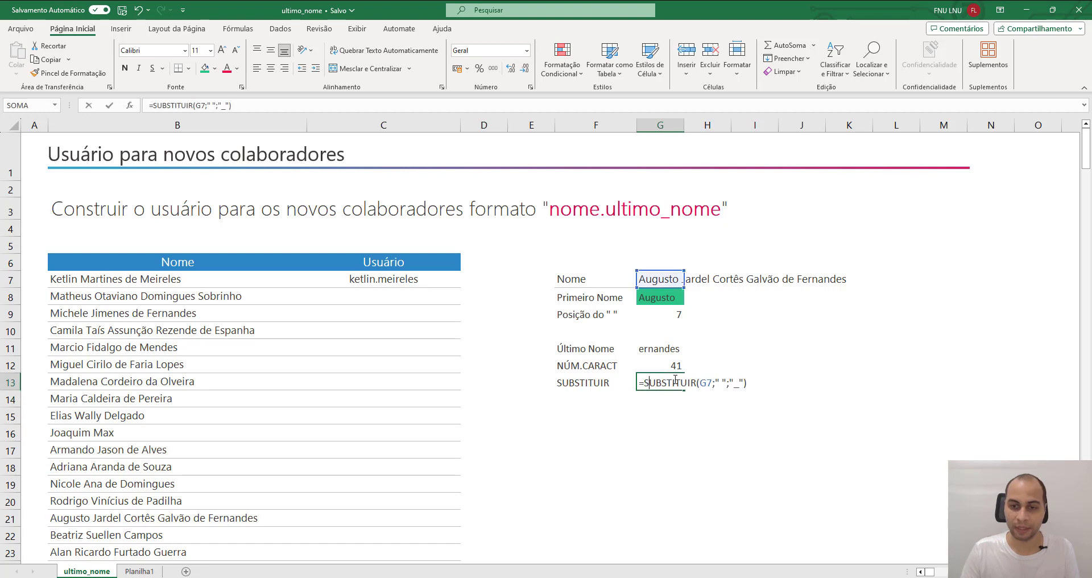
{"action": "left_click", "coordinate": [742, 382]}
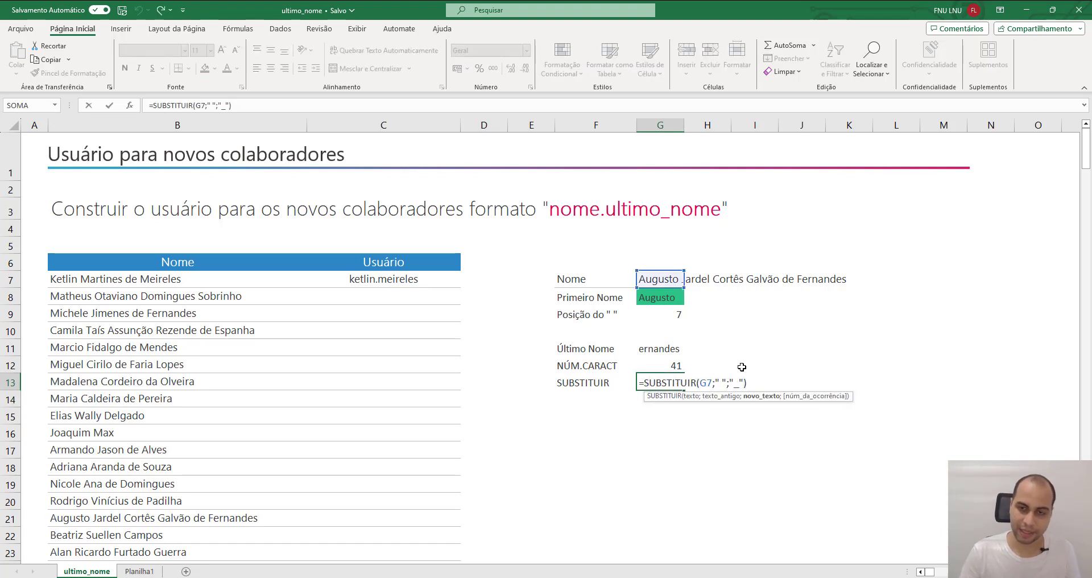
{"action": "type", "text": ";"}
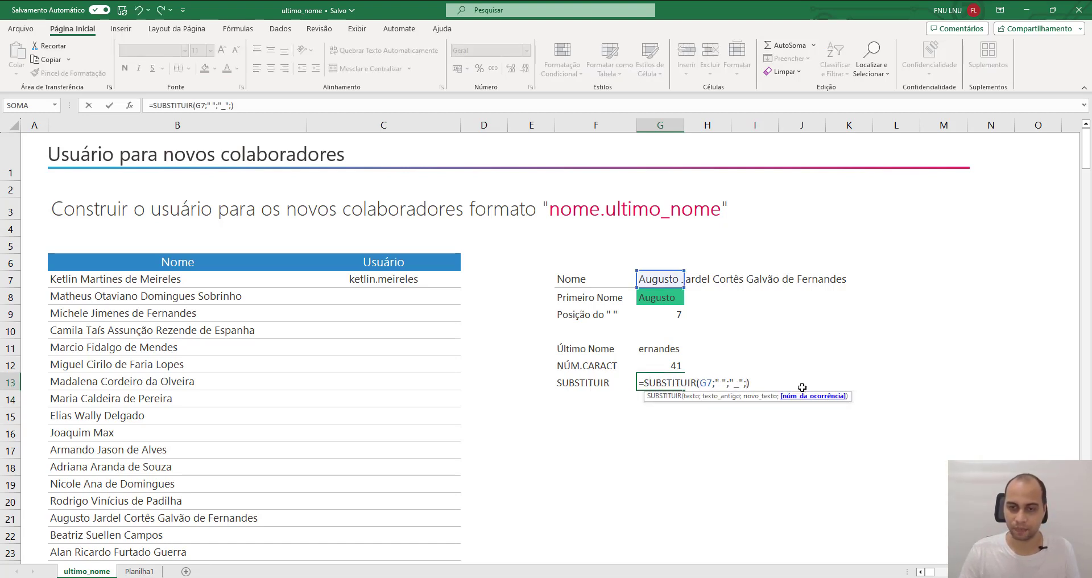
{"action": "type", "text": "1"}
{"action": "key", "text": "Return"}
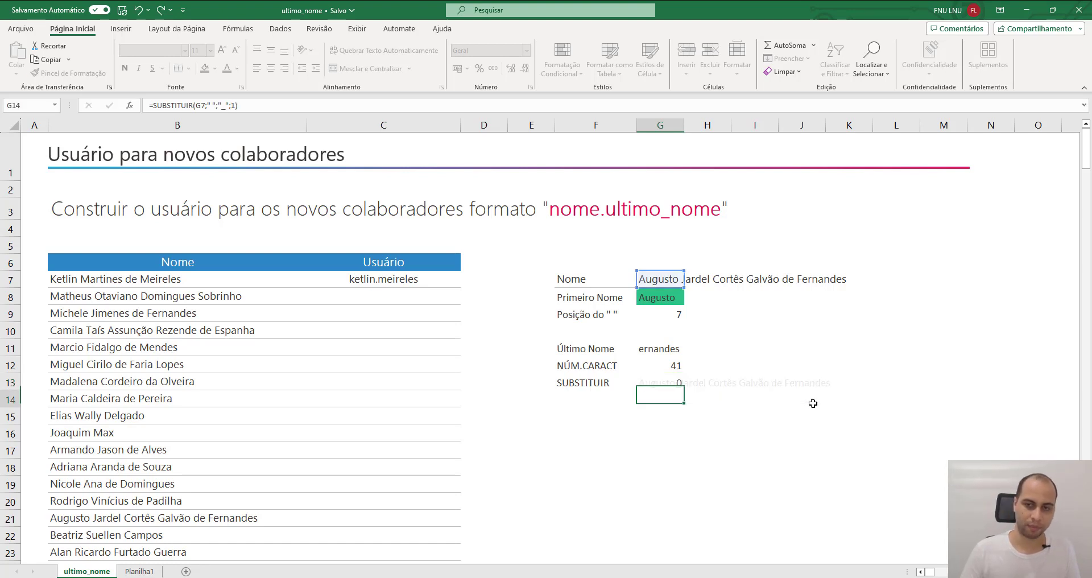
- Set the occurrence number in G13's SUBSTITUIR formula to 5 to replace only the last space
{"action": "double_click", "coordinate": [662, 383]}
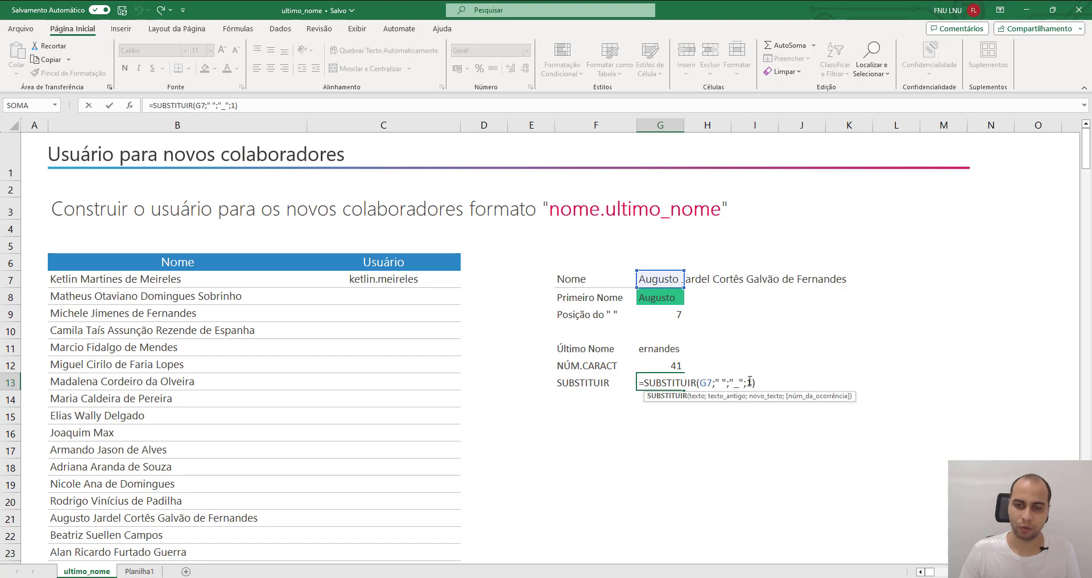
{"action": "left_click", "coordinate": [747, 382]}
{"action": "key", "text": "Return"}
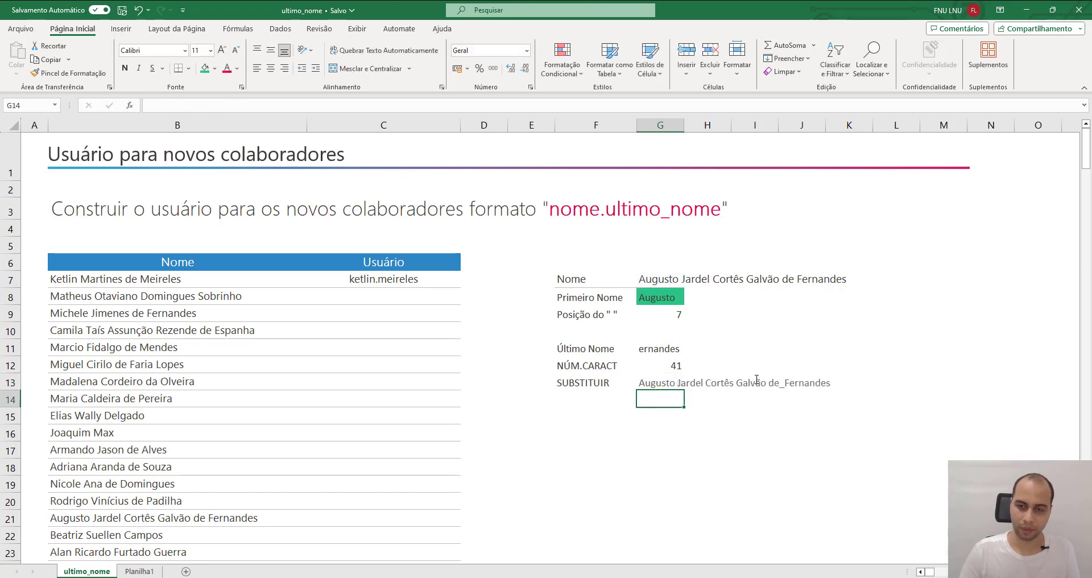
- Examine the SUBSTITUIR formula in G13 against the full name in G7 and the NÚM.CARACT formula in G12
{"action": "double_click", "coordinate": [657, 387]}
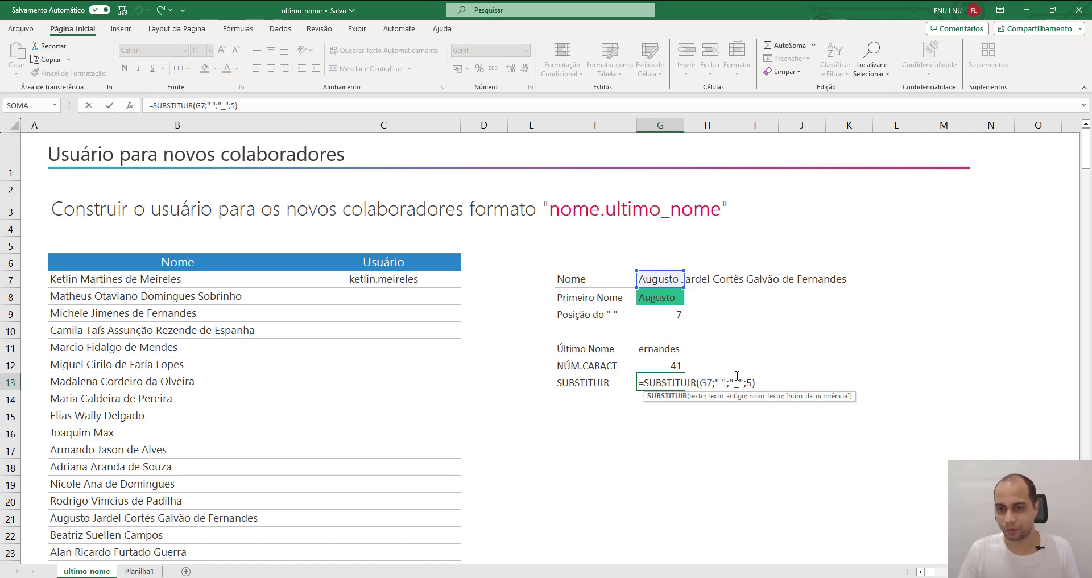
{"action": "key", "text": "ctrl+Return"}
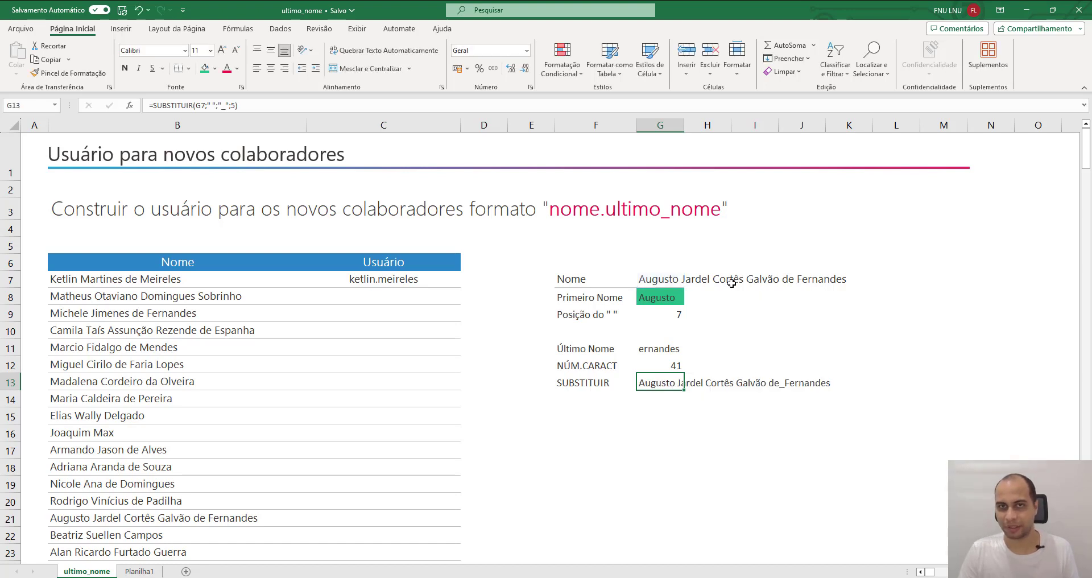
{"action": "left_click", "coordinate": [654, 279]}
{"action": "double_click", "coordinate": [654, 278]}
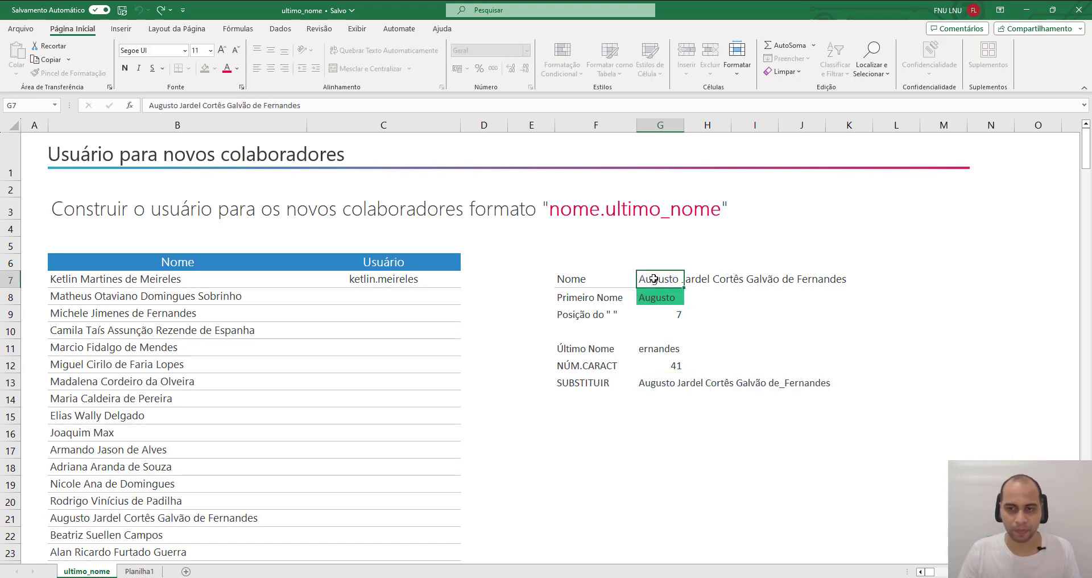
{"action": "key", "text": "Escape"}
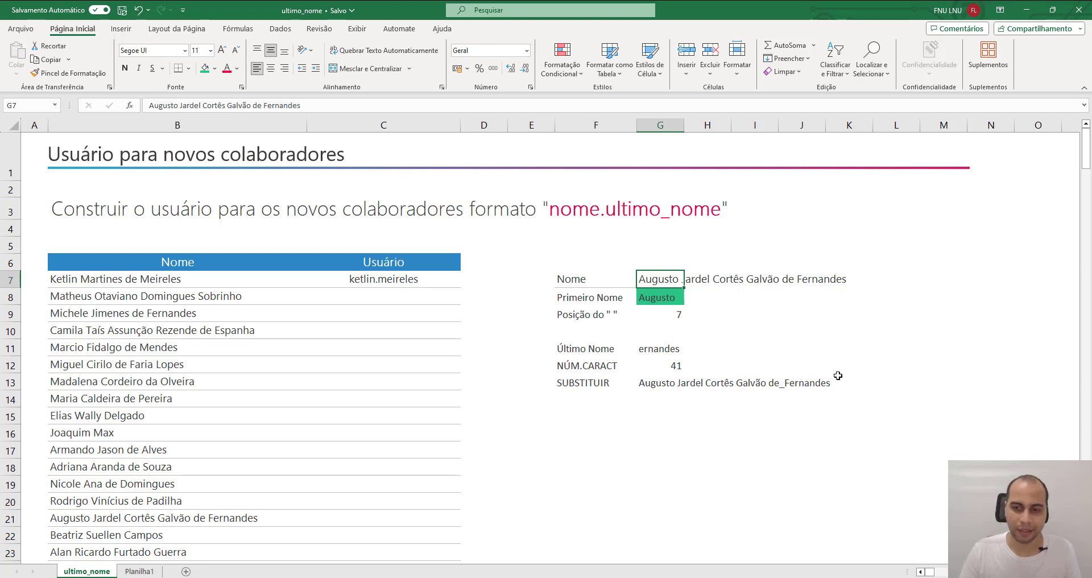
{"action": "double_click", "coordinate": [648, 382]}
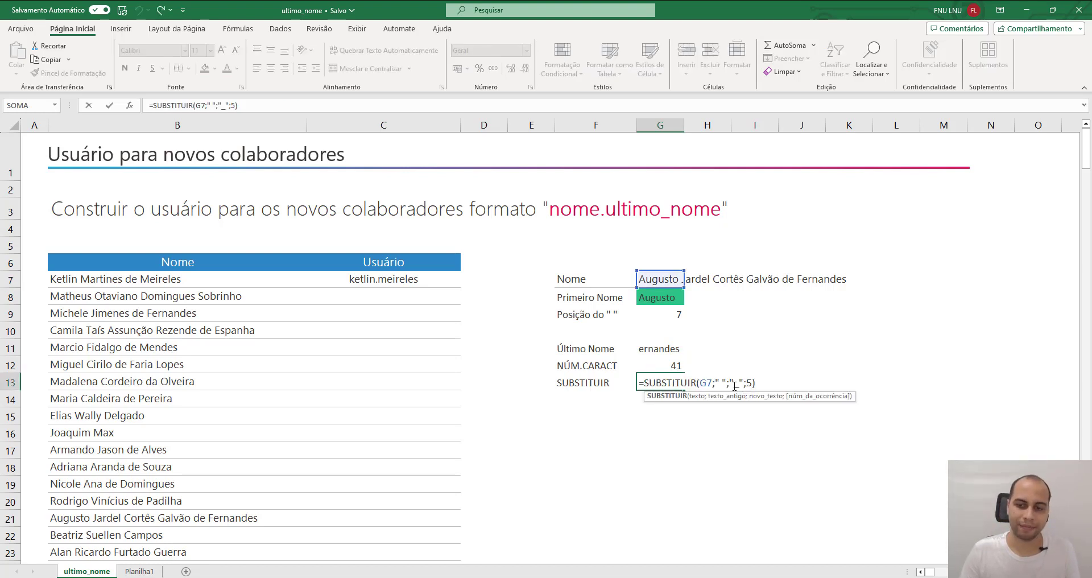
{"action": "key", "text": "Escape"}
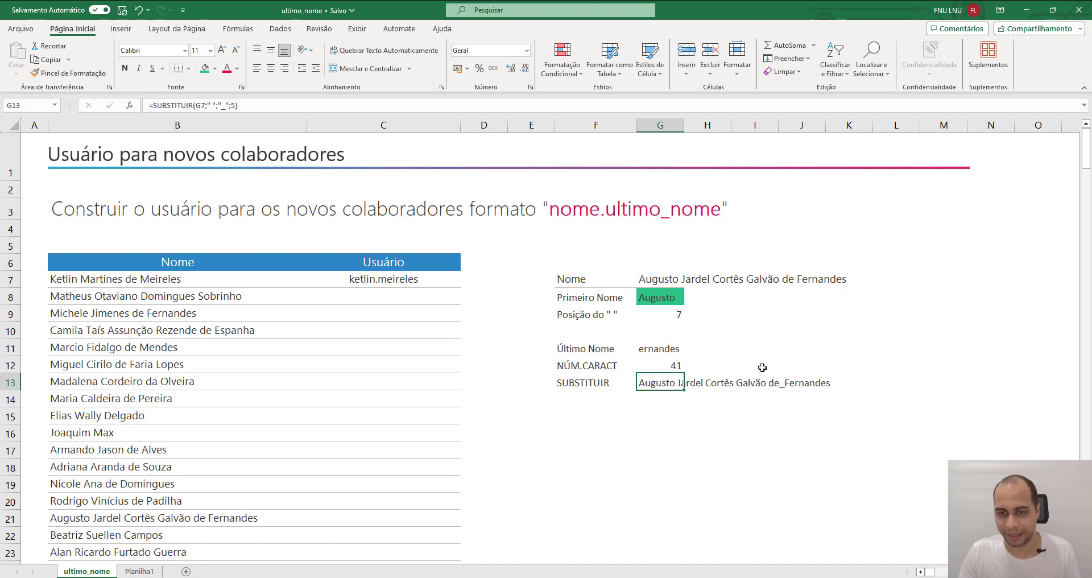
{"action": "left_click", "coordinate": [668, 365]}
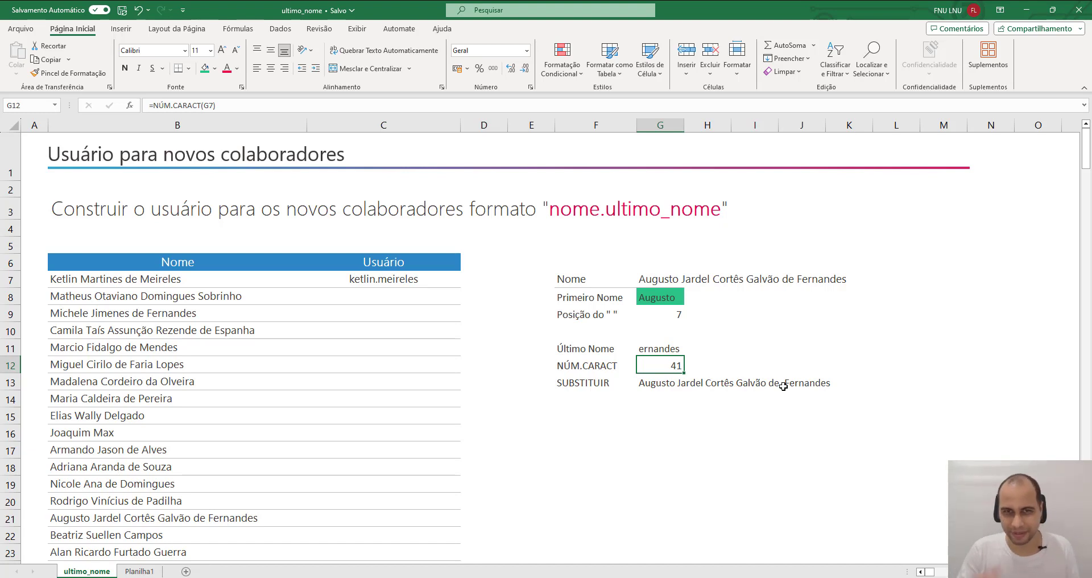
- Start a DIREITA formula in F14 with the full name in G7 as its text argument
{"action": "left_click", "coordinate": [583, 414]}
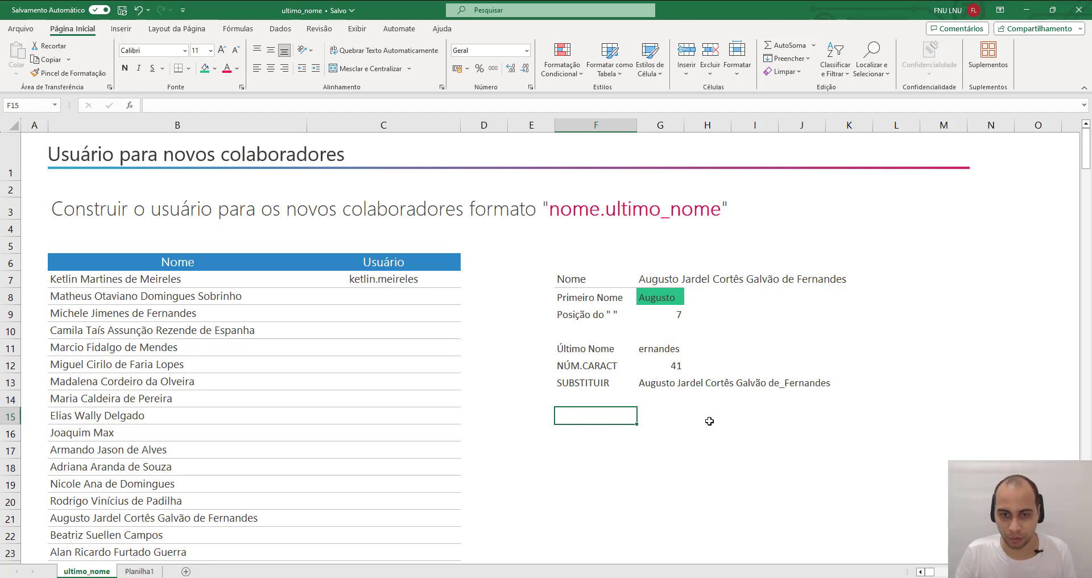
{"action": "left_click", "coordinate": [584, 402]}
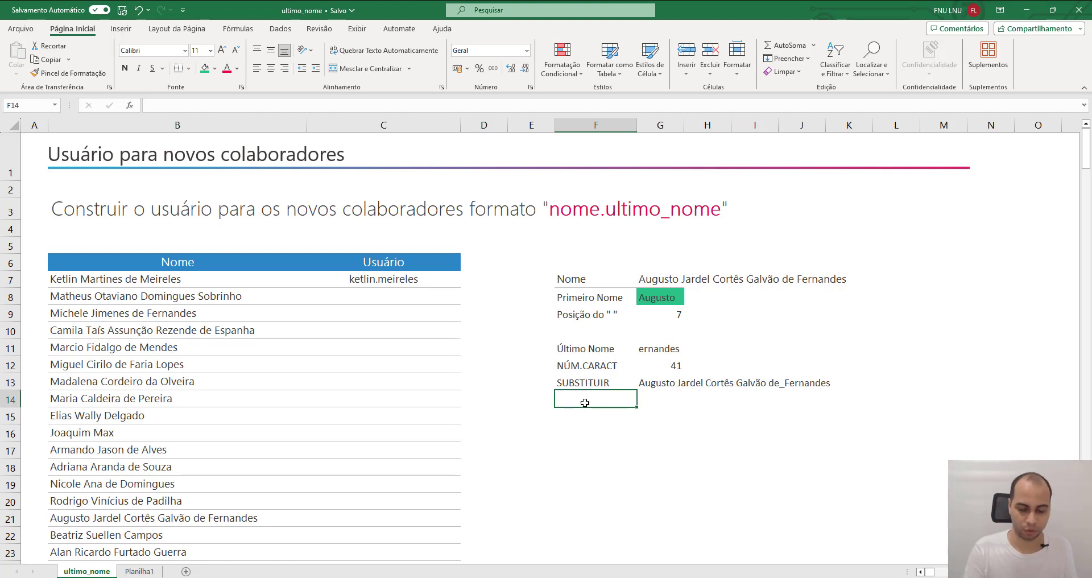
{"action": "type", "text": "=DIREITA("}
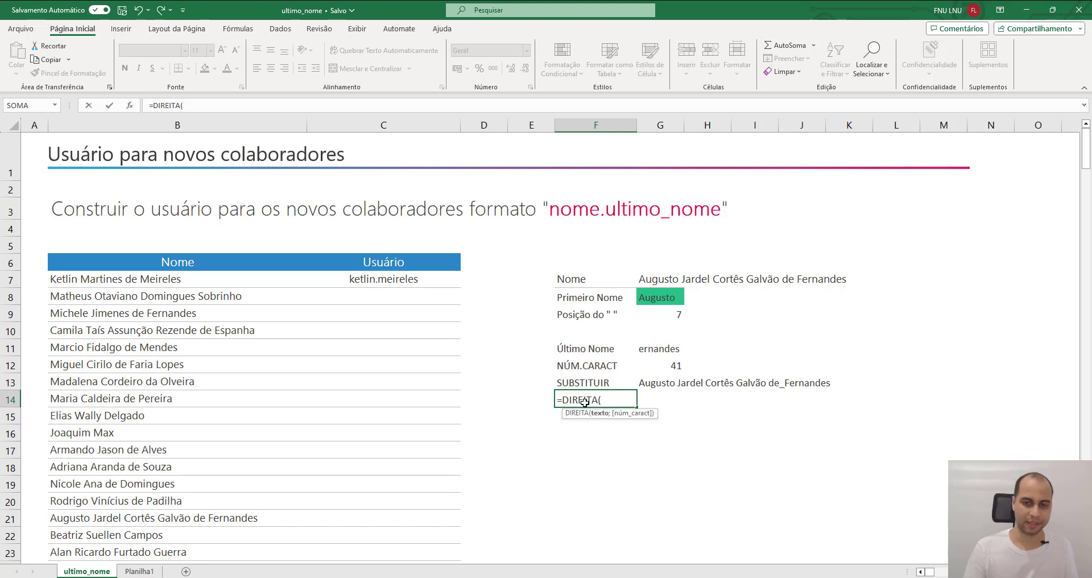
{"action": "key", "text": "Up"}
{"action": "key", "text": "Up"}
{"action": "key", "text": "Right"}
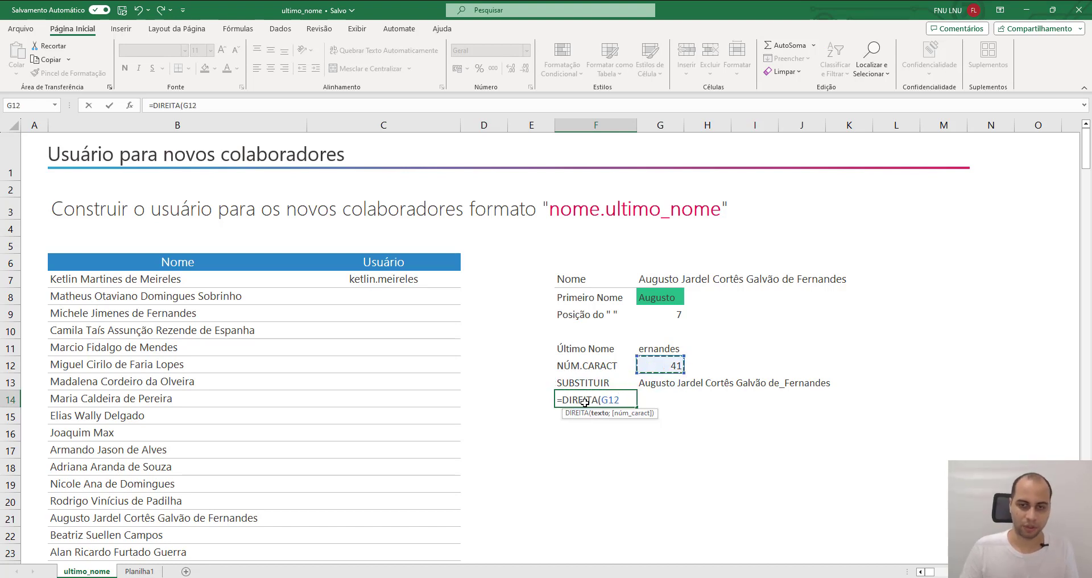
{"action": "key", "text": "Up"}
{"action": "key", "text": "Up"}
{"action": "key", "text": "Up"}
{"action": "key", "text": "Up"}
{"action": "key", "text": "Up"}
{"action": "type", "text": ";"}
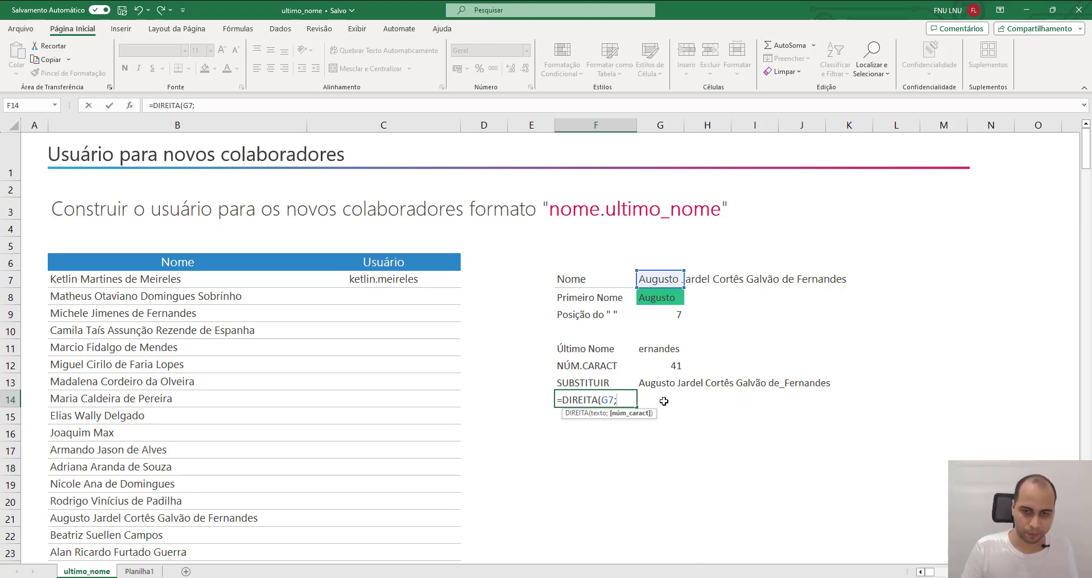
- Begin the character count in F14's DIREITA formula with NÚM.CARACT(G7) followed by a minus sign
{"action": "type", "text": "NÚM"}
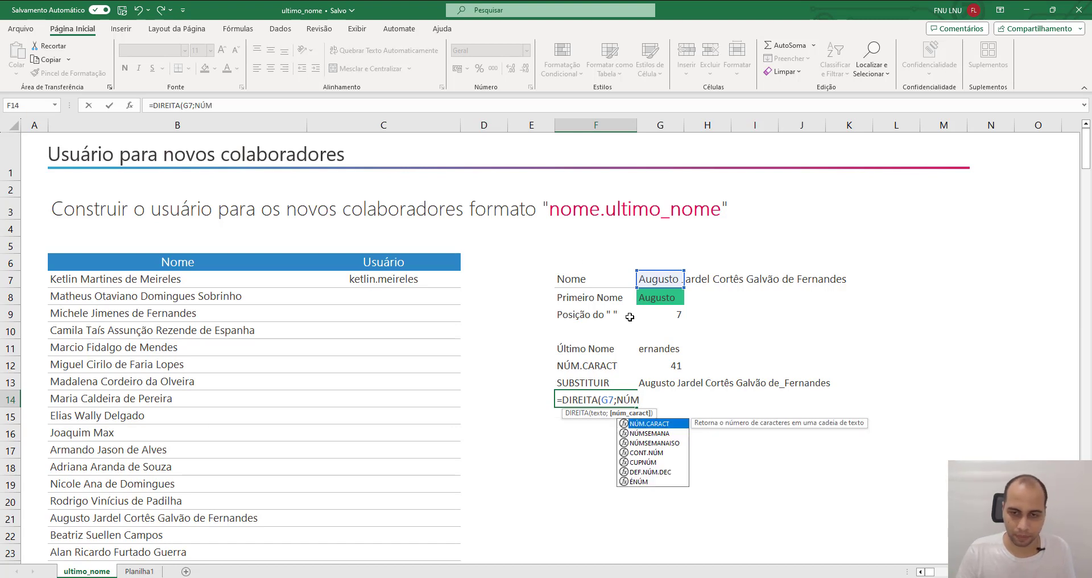
{"action": "key", "text": "Tab"}
{"action": "left_click", "coordinate": [660, 282]}
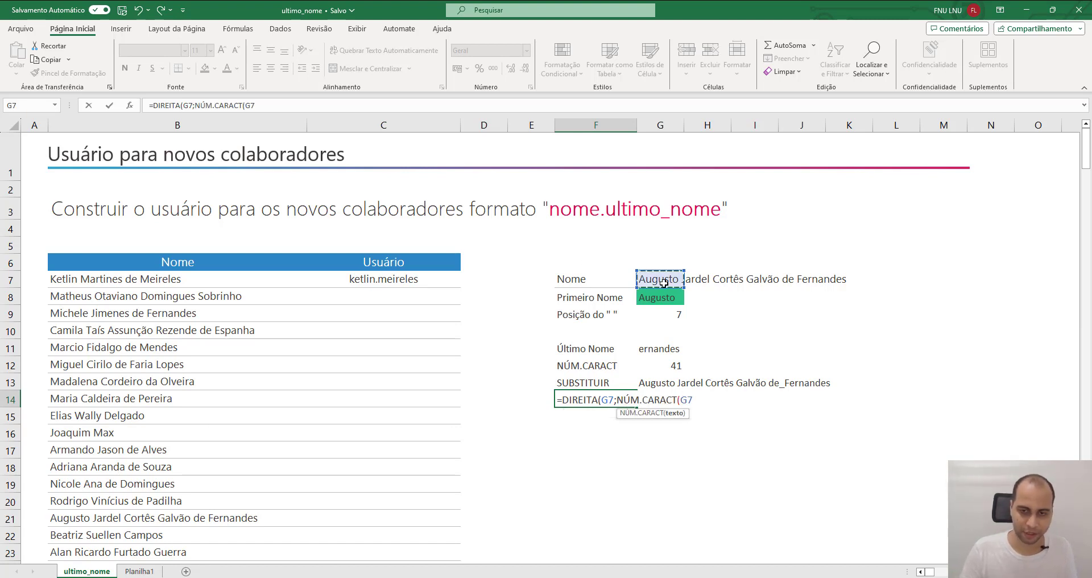
{"action": "type", "text": ")-"}
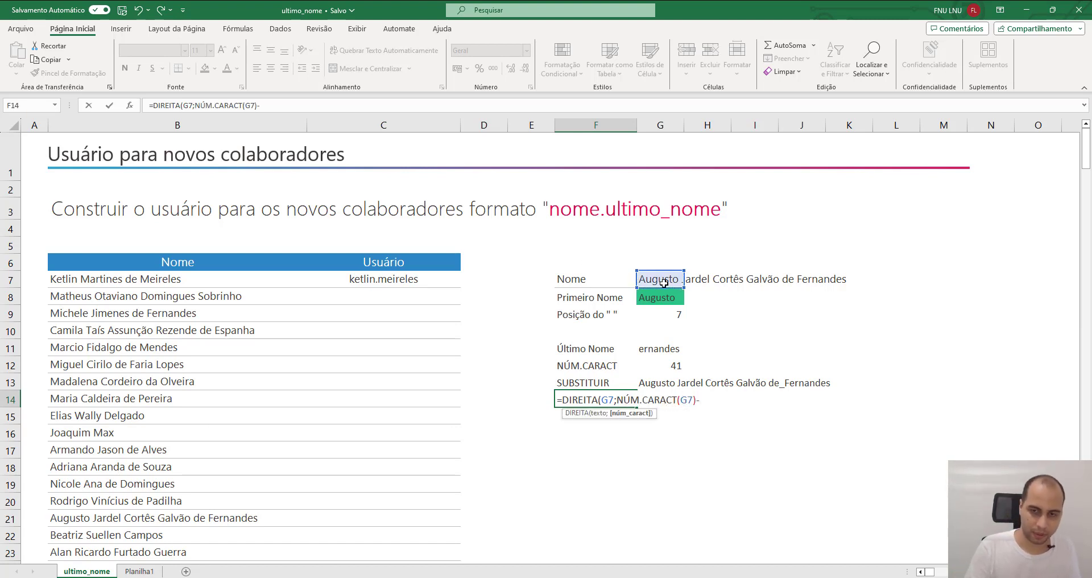
{"action": "type", "text": "NÚM"}
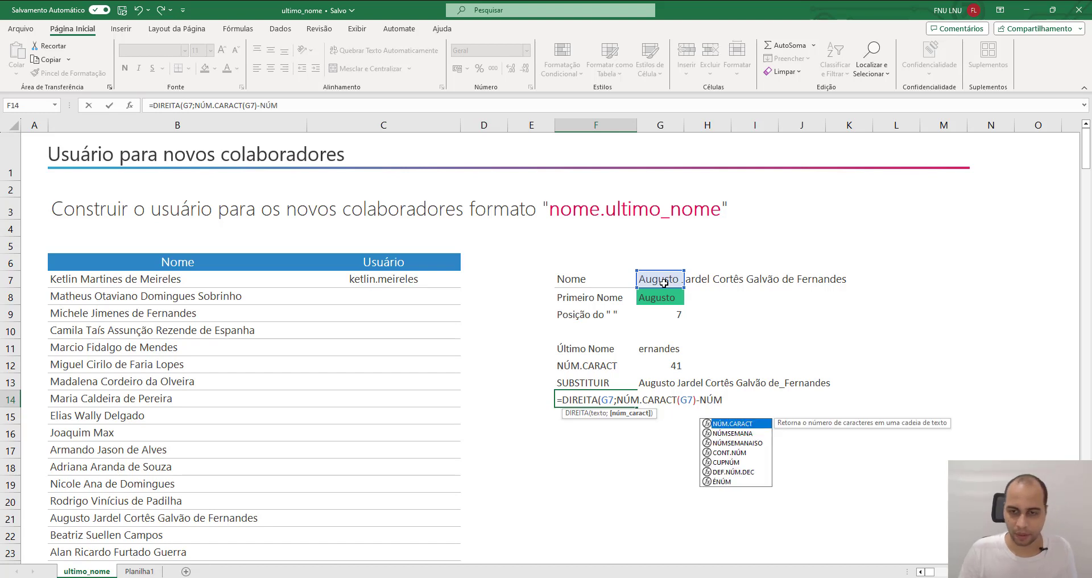
{"action": "key", "text": "Tab"}
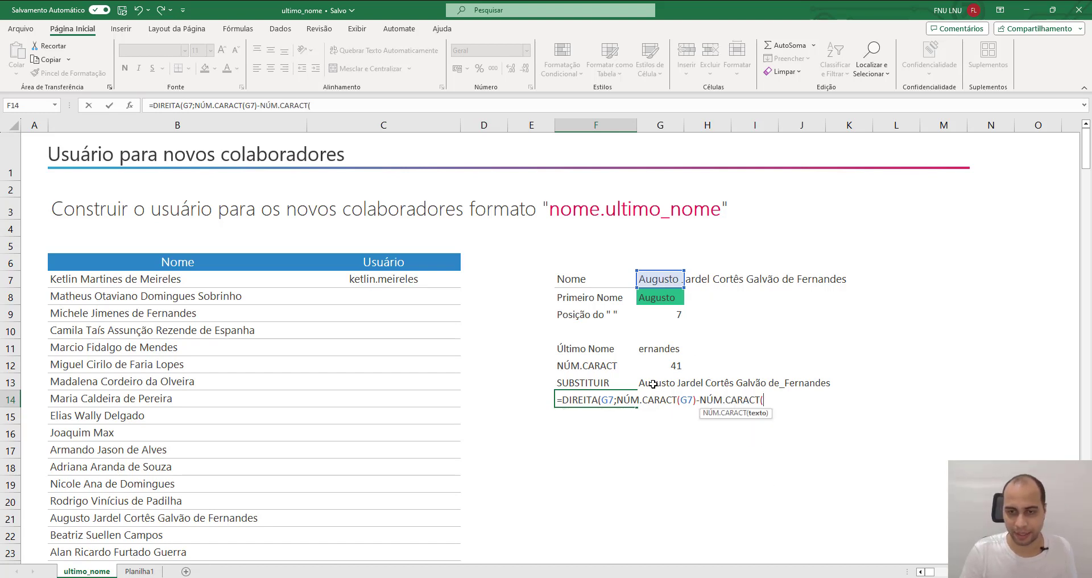
{"action": "key", "text": "BackSpace"}
{"action": "key", "text": "BackSpace"}
{"action": "key", "text": "BackSpace"}
{"action": "key", "text": "BackSpace"}
{"action": "key", "text": "BackSpace"}
{"action": "key", "text": "BackSpace"}
{"action": "key", "text": "BackSpace"}
{"action": "key", "text": "BackSpace"}
{"action": "key", "text": "BackSpace"}
{"action": "key", "text": "BackSpace"}
{"action": "key", "text": "BackSpace"}
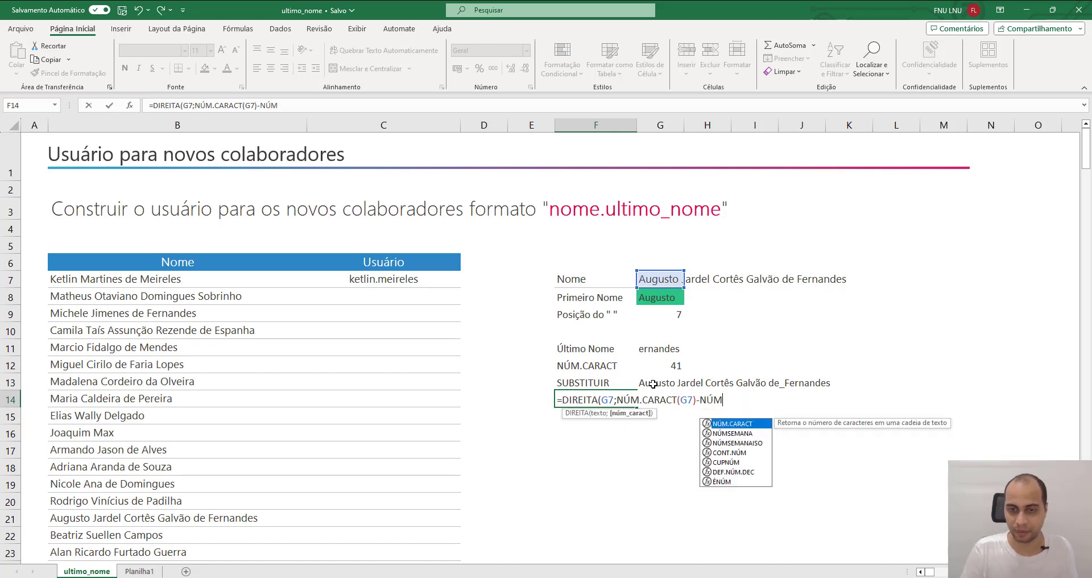
- Complete F14's formula by subtracting LOCALIZAR("_";G13) from the name's length, so DIREITA extracts only the last name
{"action": "type", "text": "LOCA"}
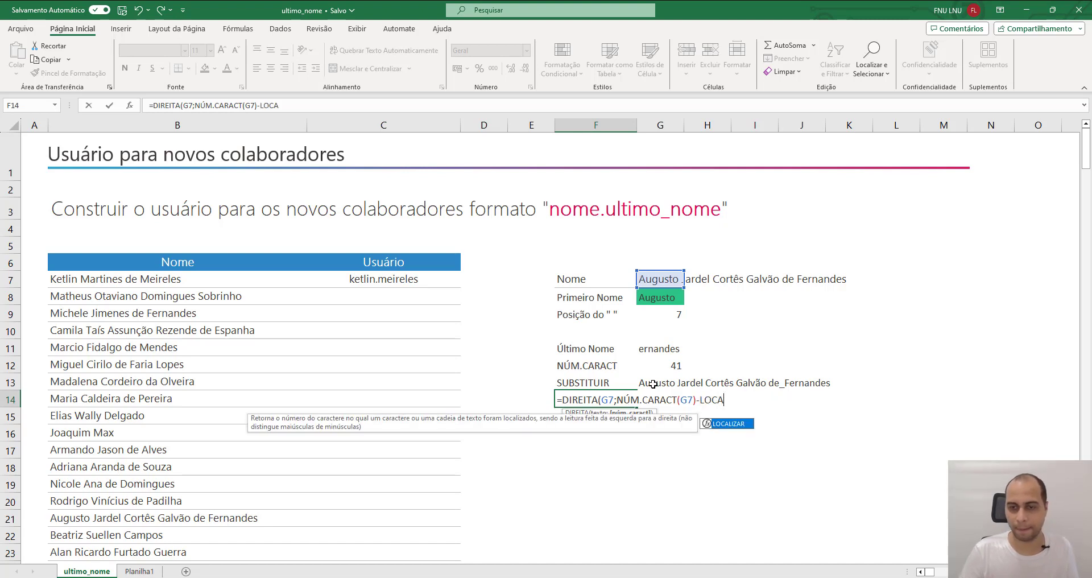
{"action": "key", "text": "Tab"}
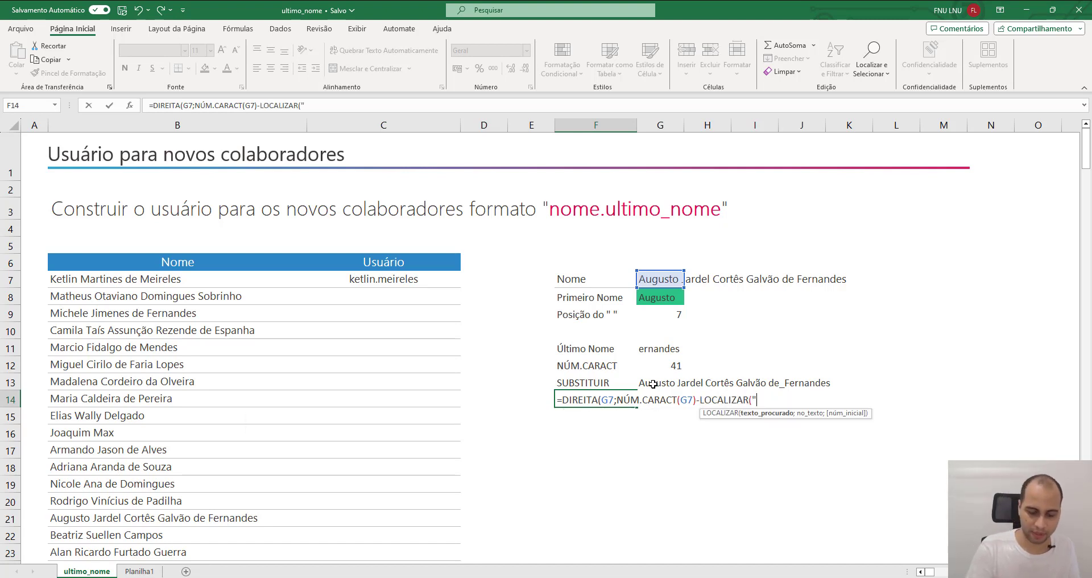
{"action": "type", "text": "\"_\"/"}
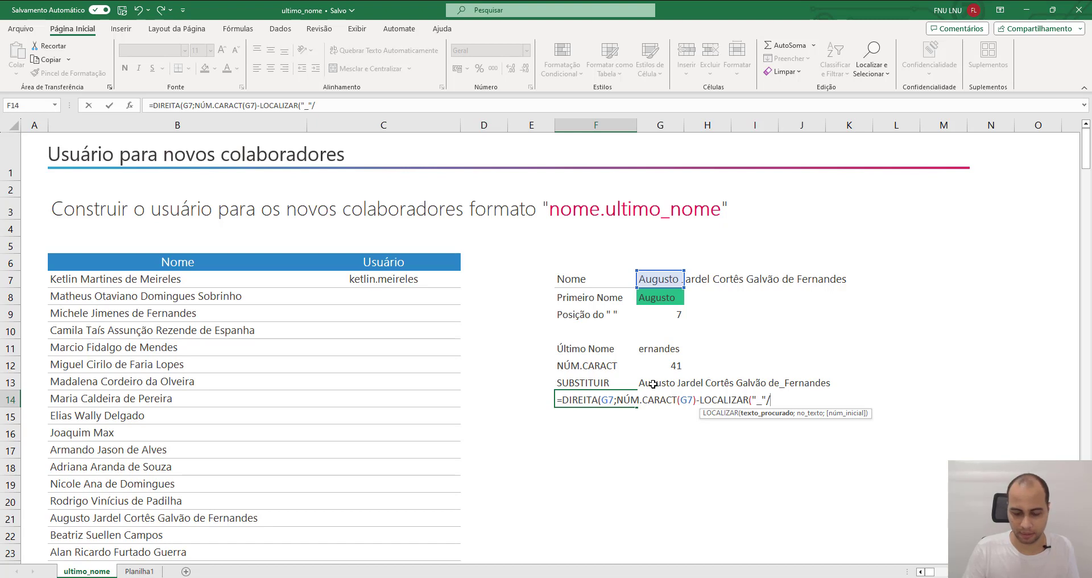
{"action": "key", "text": "BackSpace"}
{"action": "type", "text": ";"}
{"action": "left_click", "coordinate": [649, 384]}
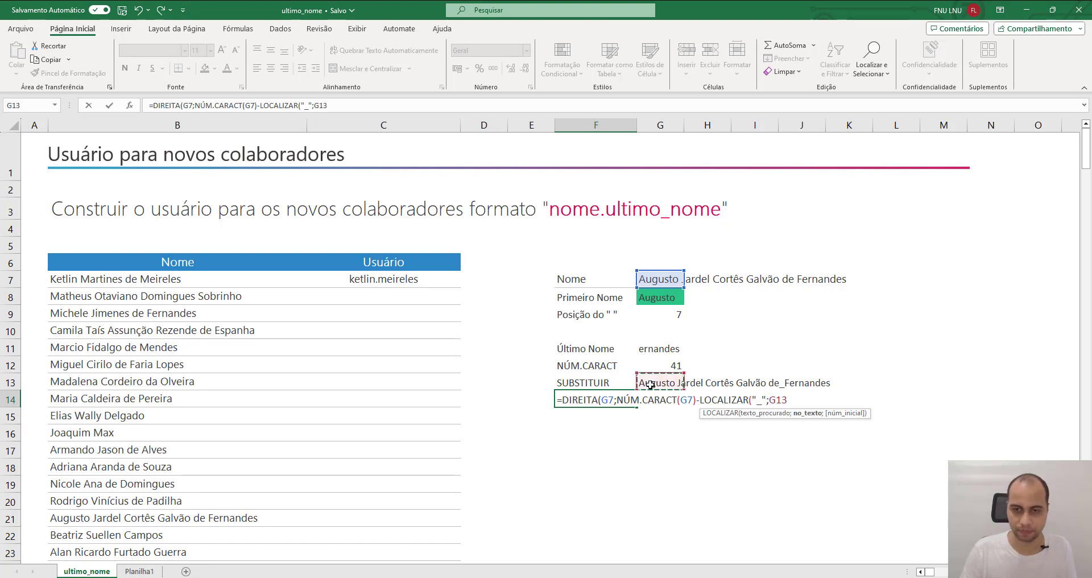
{"action": "type", "text": ")"}
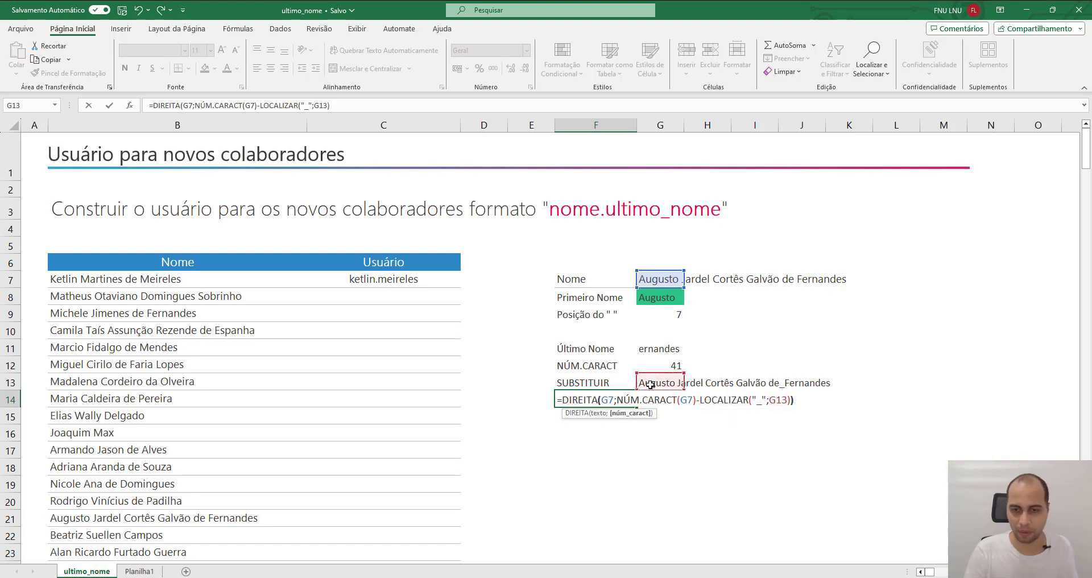
{"action": "key", "text": "Return"}
{"action": "left_click", "coordinate": [593, 402]}
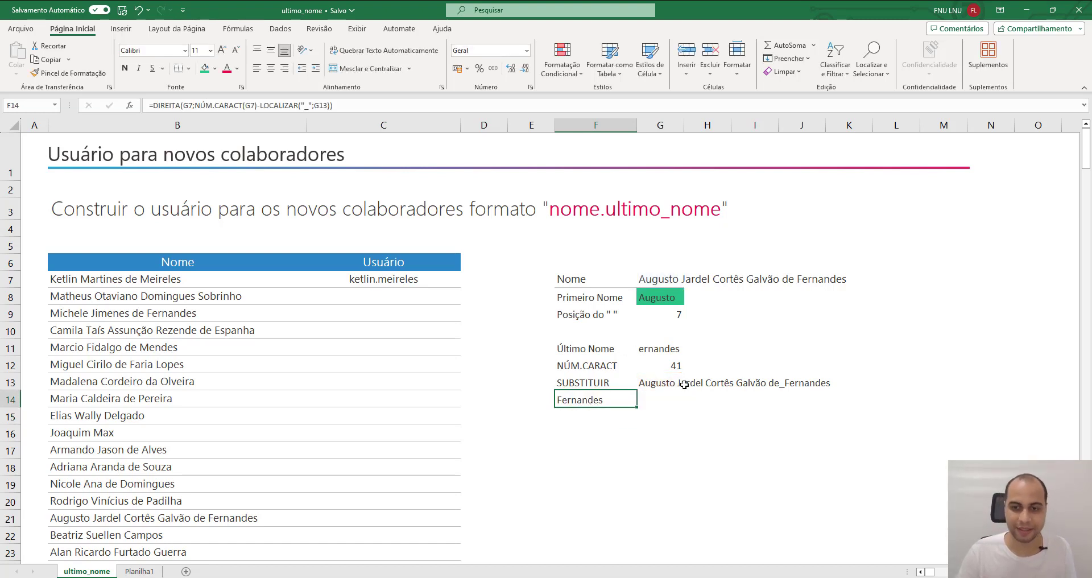
- Inspect the occurrence number argument in G13's SUBSTITUIR formula
{"action": "left_click", "coordinate": [654, 385]}
{"action": "double_click", "coordinate": [650, 384]}
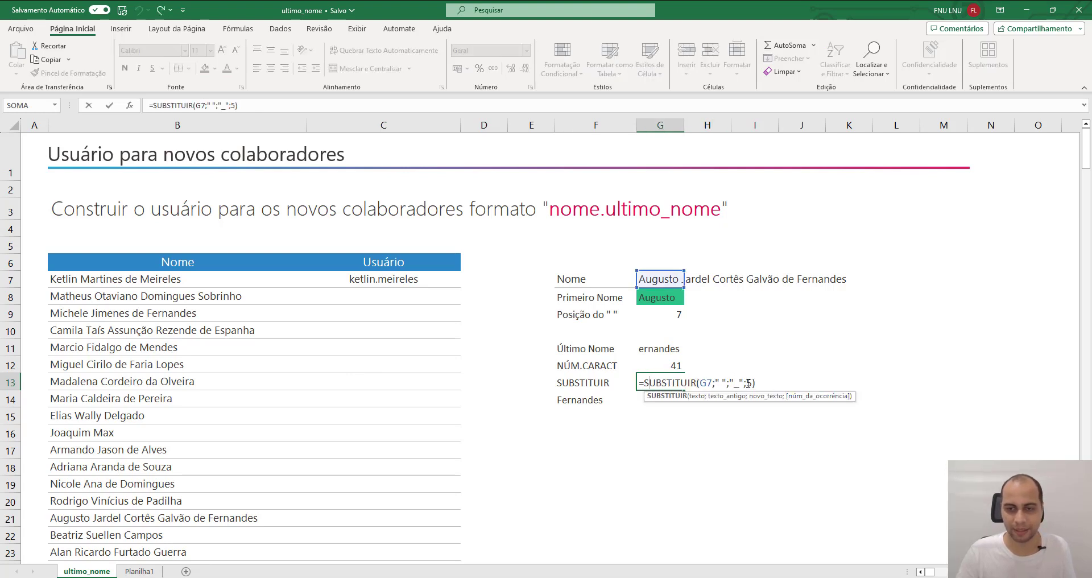
{"action": "left_click_drag", "start_coordinate": [746, 387], "coordinate": [751, 385]}
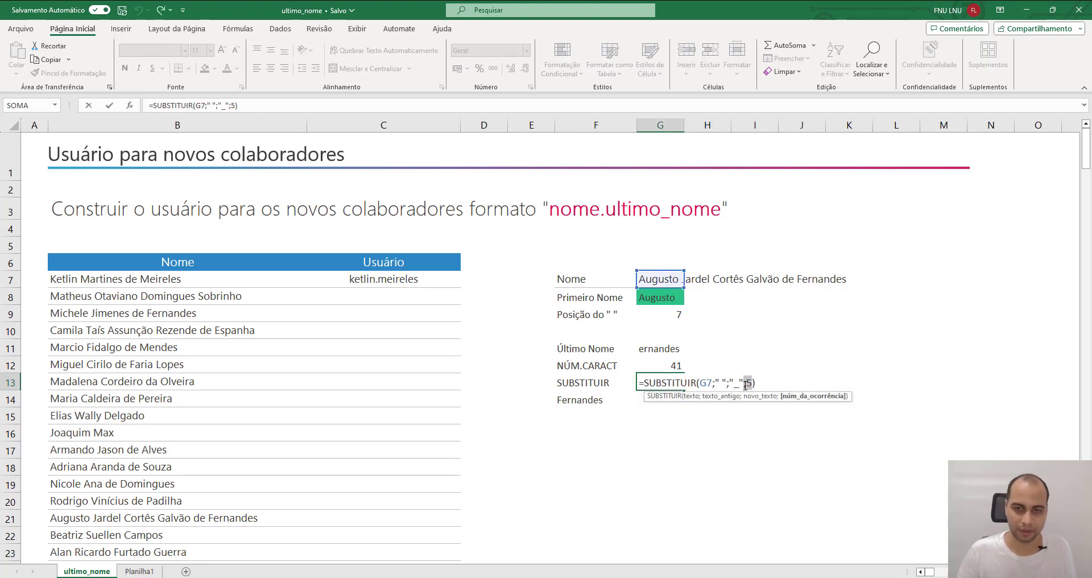
{"action": "key", "text": "Escape"}
- Copy the three-word full name from B15 into G7 to test the formulas
{"action": "left_click", "coordinate": [91, 401]}
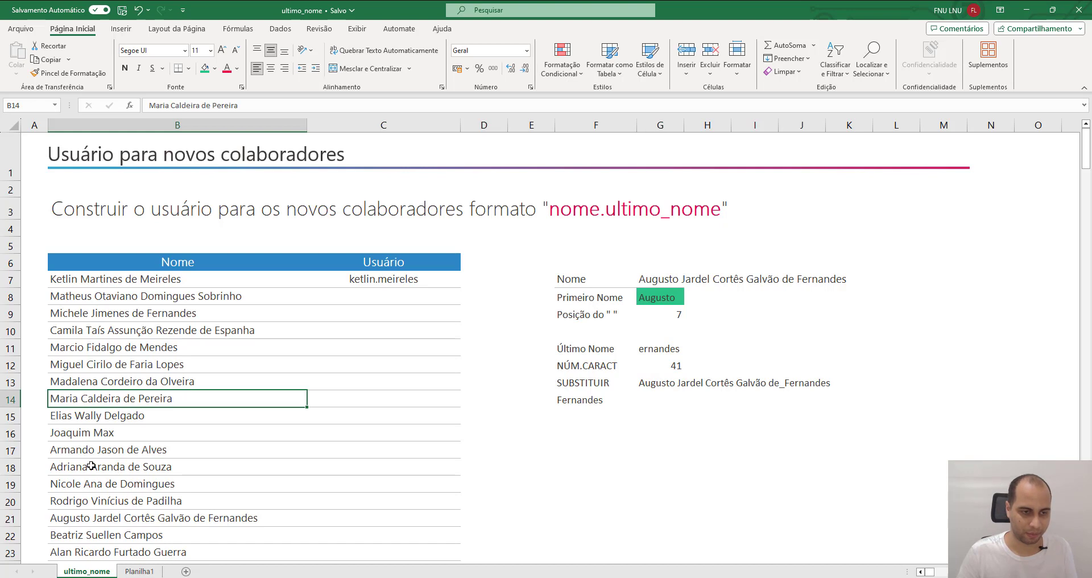
{"action": "left_click", "coordinate": [96, 419]}
{"action": "key", "text": "ctrl+c"}
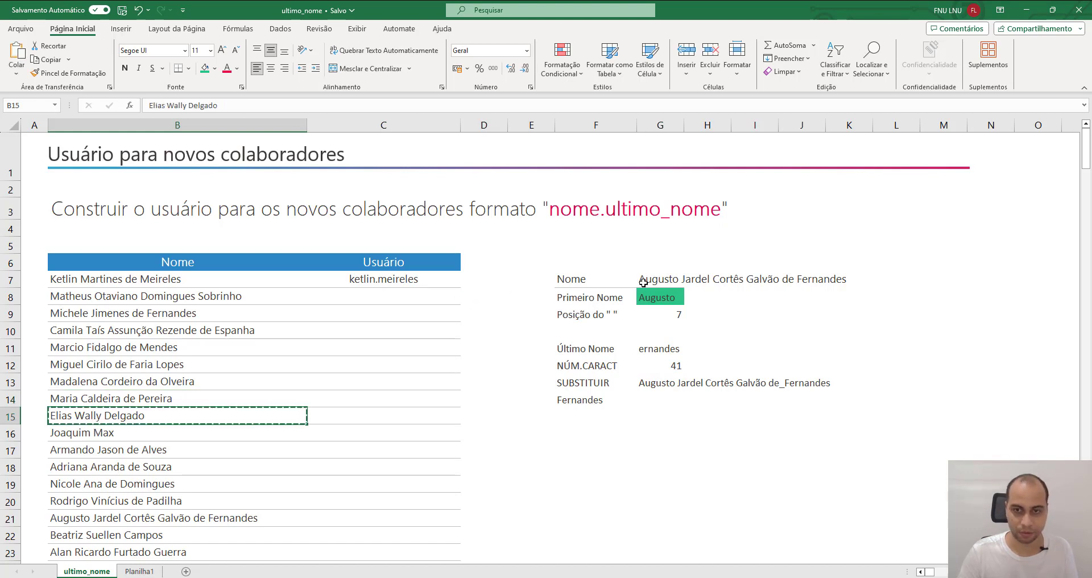
{"action": "left_click", "coordinate": [660, 278]}
{"action": "key", "text": "ctrl+v"}
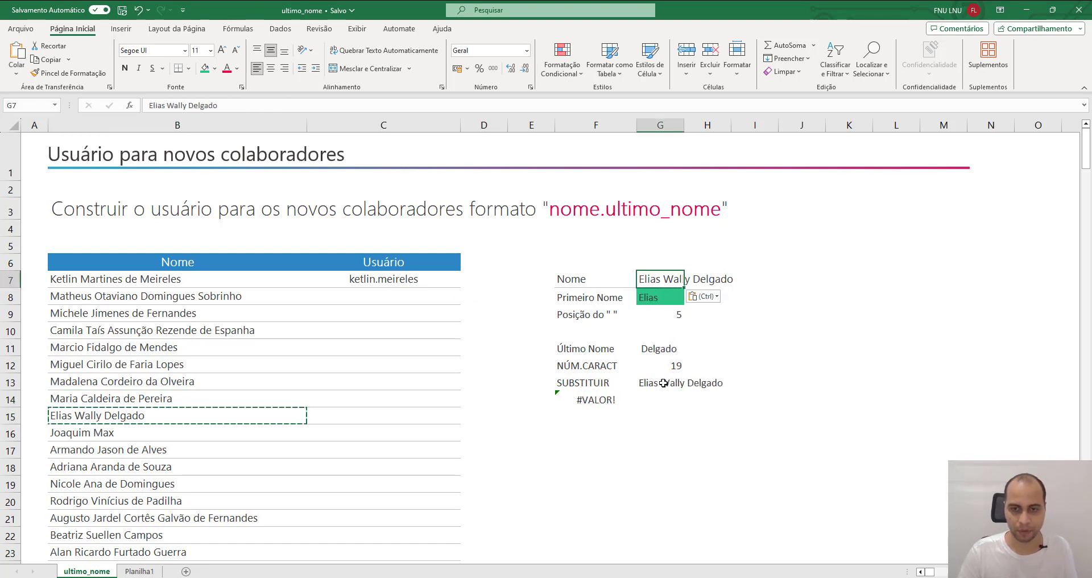
- Try 3 as the occurrence number in G13's SUBSTITUIR formula
{"action": "left_click", "coordinate": [657, 387]}
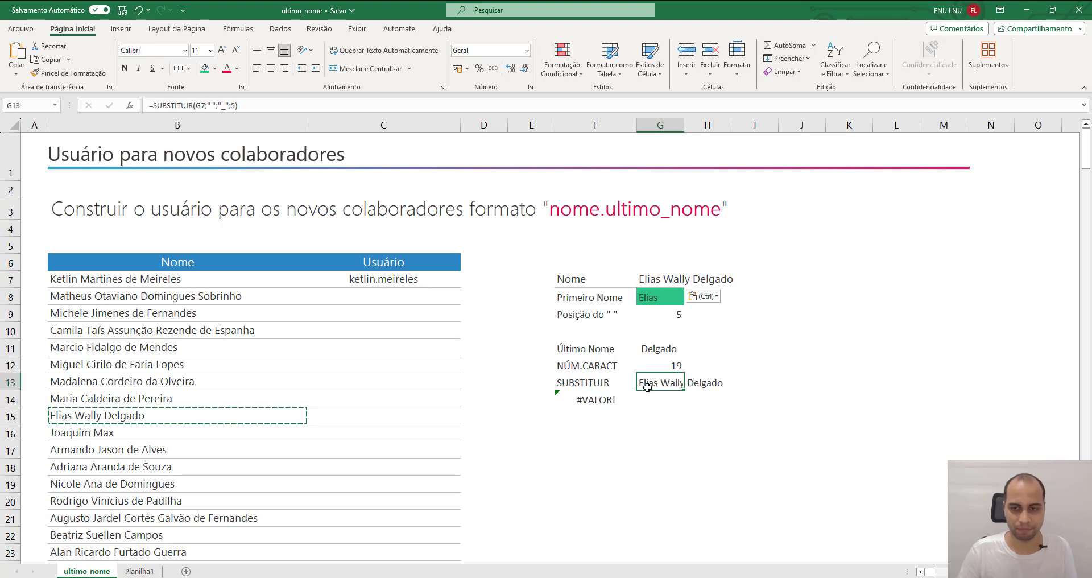
{"action": "double_click", "coordinate": [648, 384]}
{"action": "left_click", "coordinate": [749, 381]}
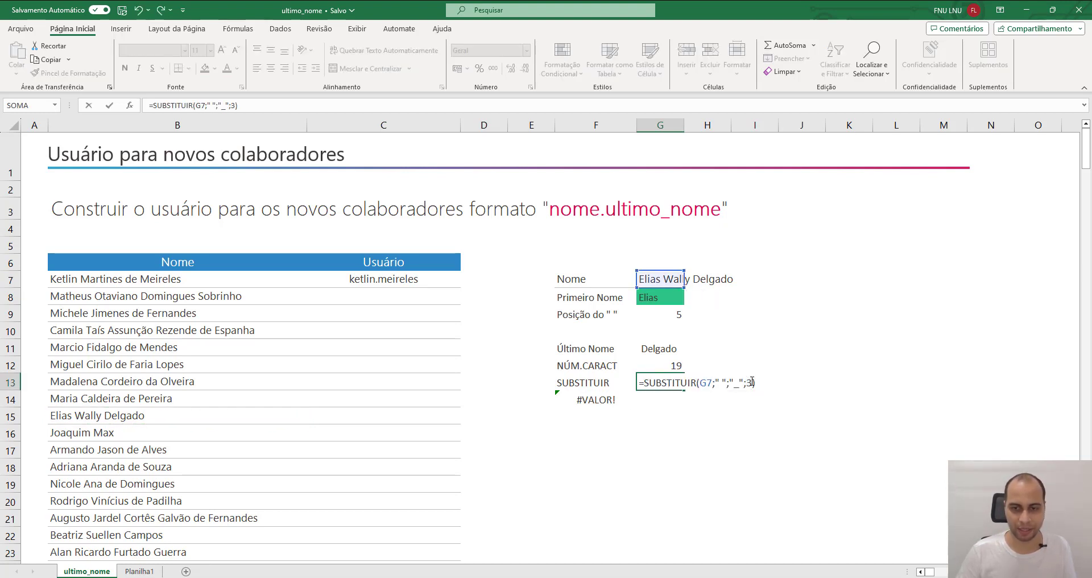
{"action": "key", "text": "Return"}
- Set the occurrence number in G13's SUBSTITUIR formula to 2 to replace only the last space
{"action": "left_click", "coordinate": [677, 385]}
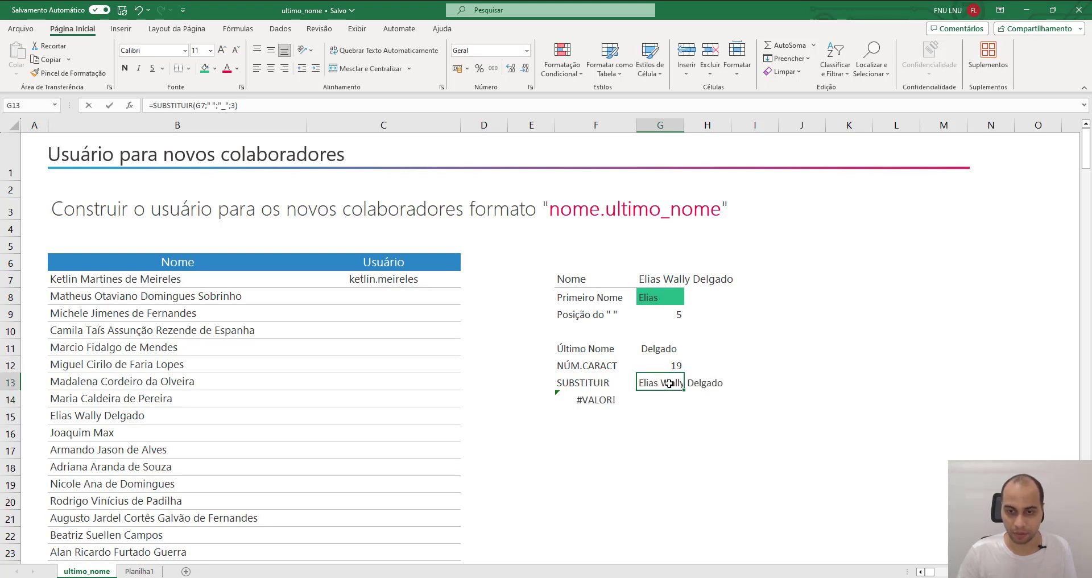
{"action": "double_click", "coordinate": [667, 383]}
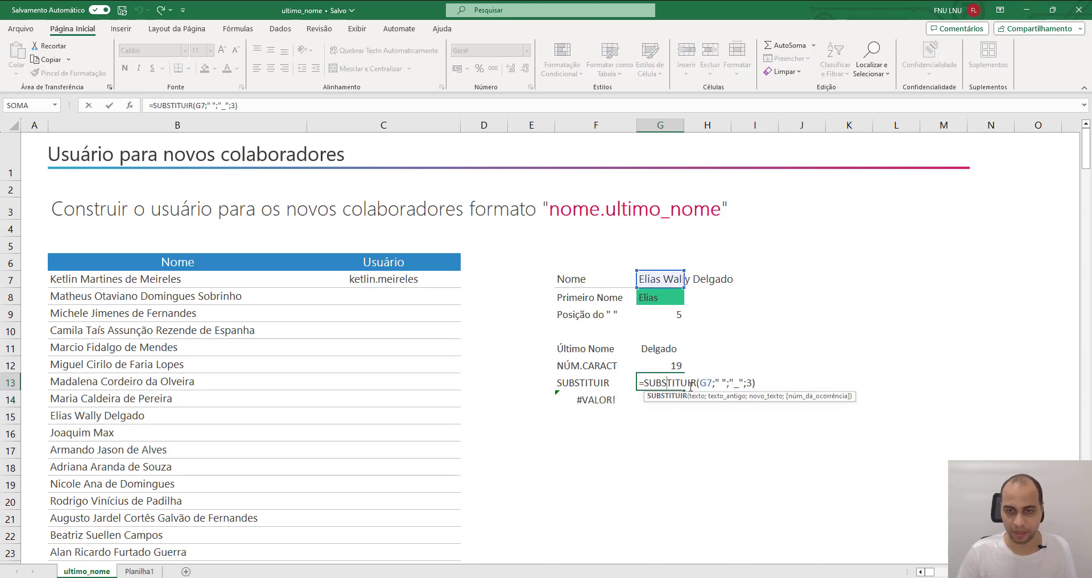
{"action": "left_click", "coordinate": [749, 382]}
{"action": "key", "text": "BackSpace"}
{"action": "type", "text": "2"}
{"action": "key", "text": "Return"}
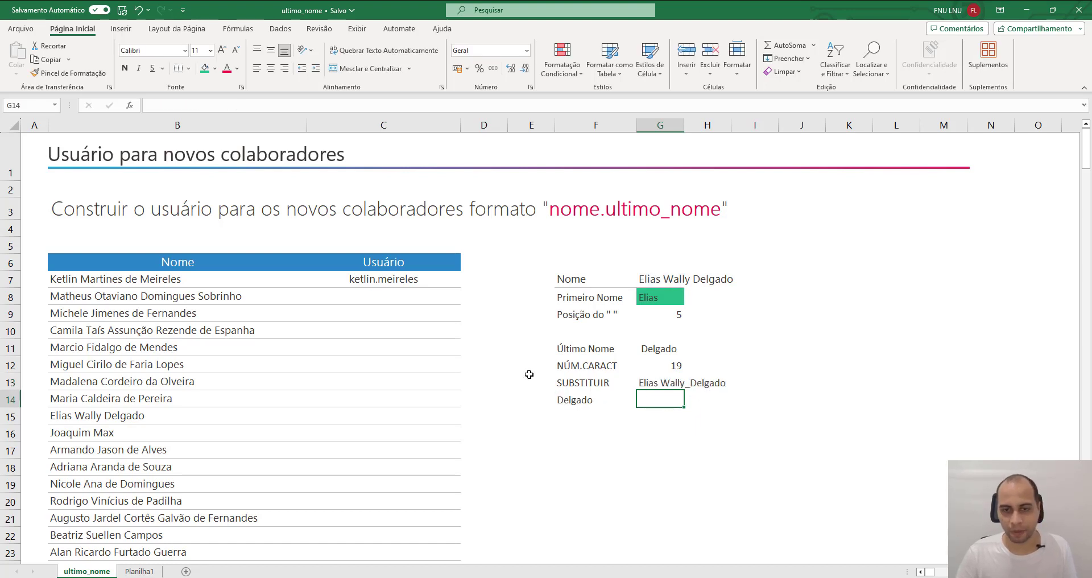
- Examine the last-name formula in F14, the occurrence number in G13, the NÚM.CARACT formula in G12 and the name in G7
{"action": "left_click", "coordinate": [581, 401]}
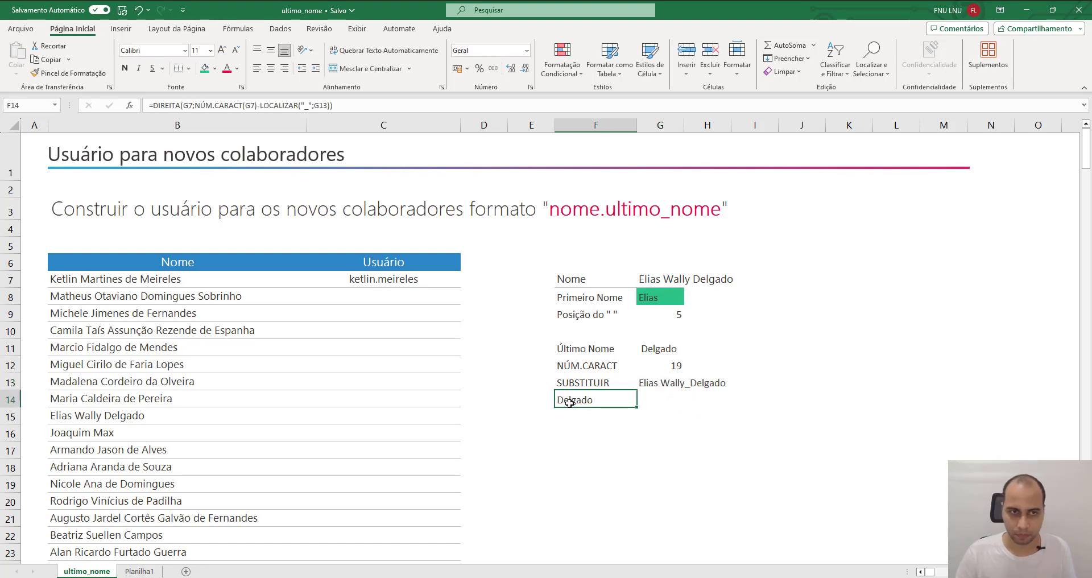
{"action": "double_click", "coordinate": [657, 384]}
{"action": "left_click", "coordinate": [747, 382]}
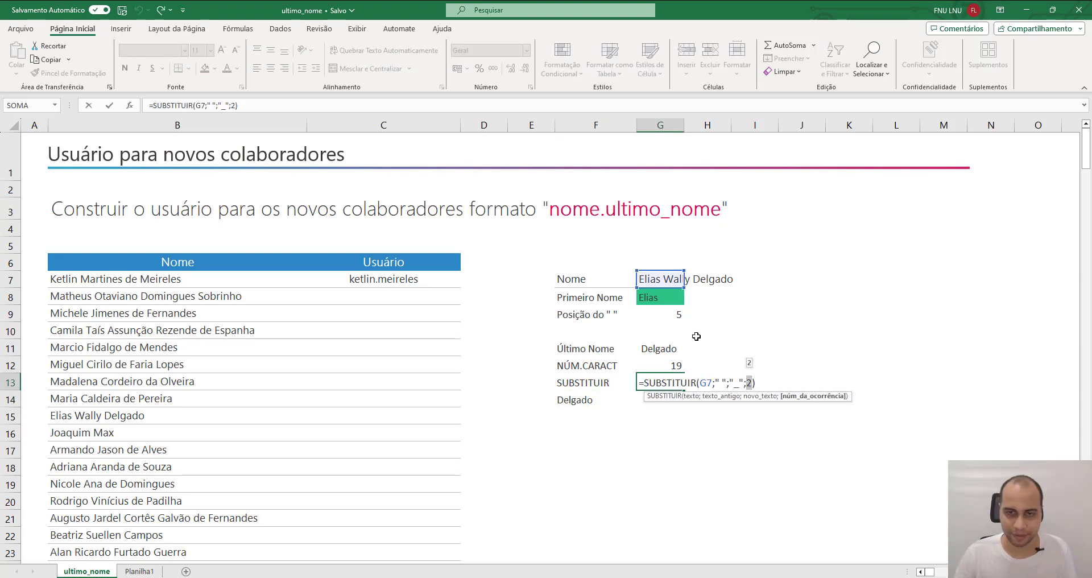
{"action": "key", "text": "Escape"}
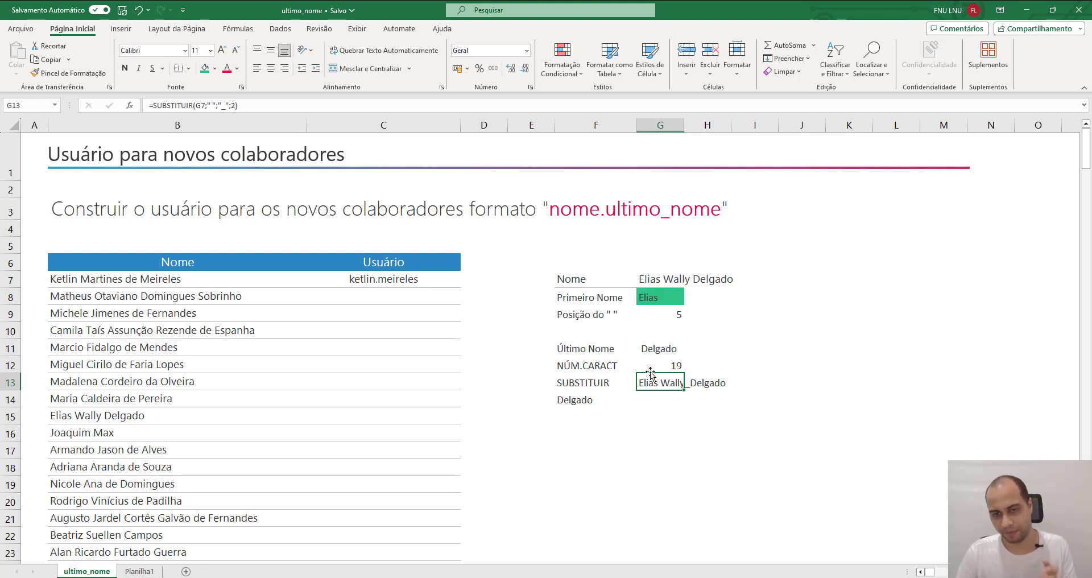
{"action": "left_click", "coordinate": [676, 367]}
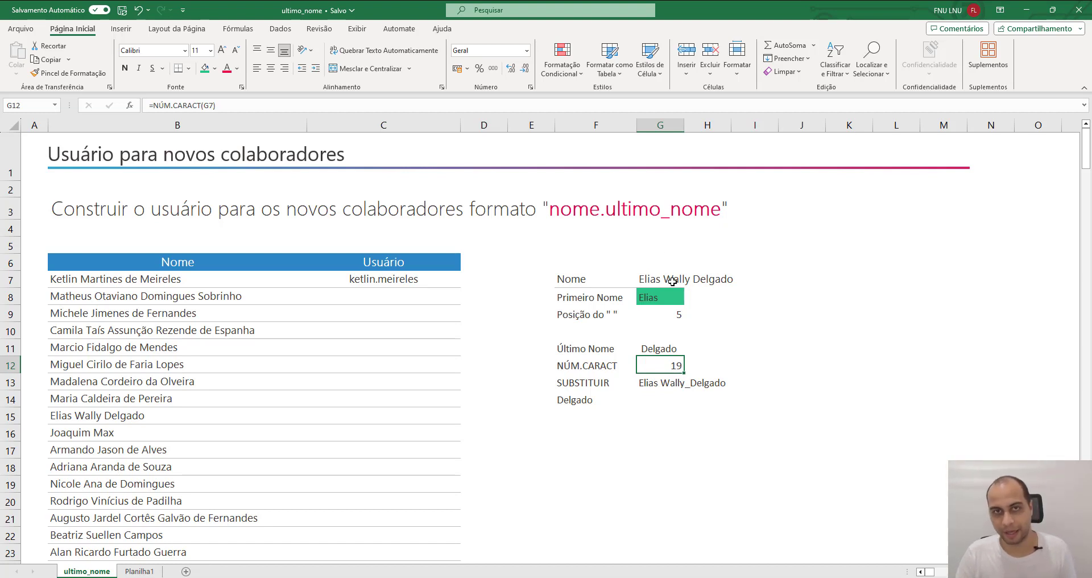
{"action": "left_click", "coordinate": [663, 282]}
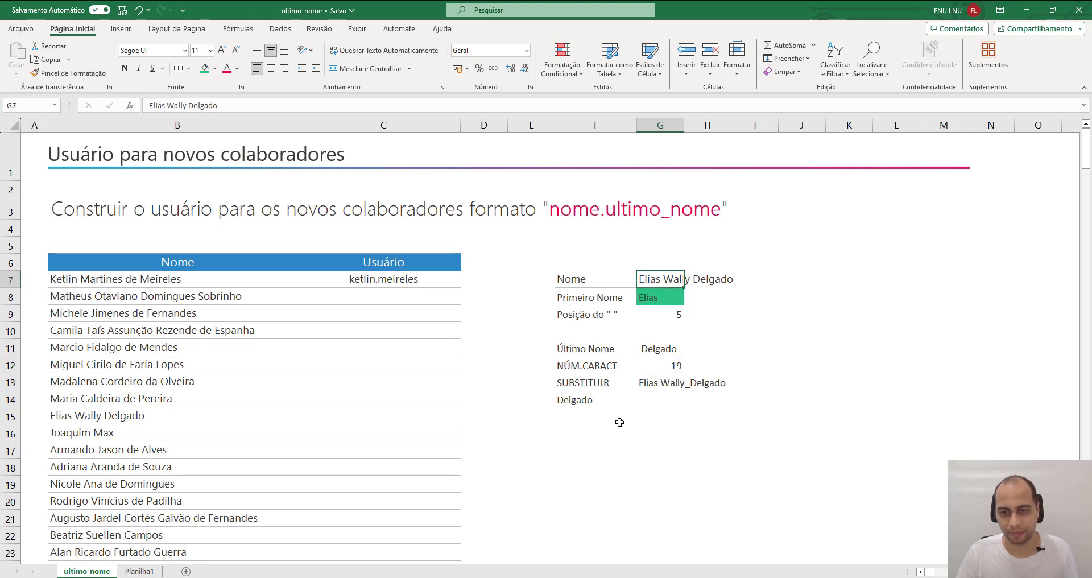
- Enter a SUBSTITUIR formula in G15 that removes every space from the name in G7 by replacing " " with ""
{"action": "left_click", "coordinate": [640, 413]}
{"action": "type", "text": "=SUBSTITUIR("}
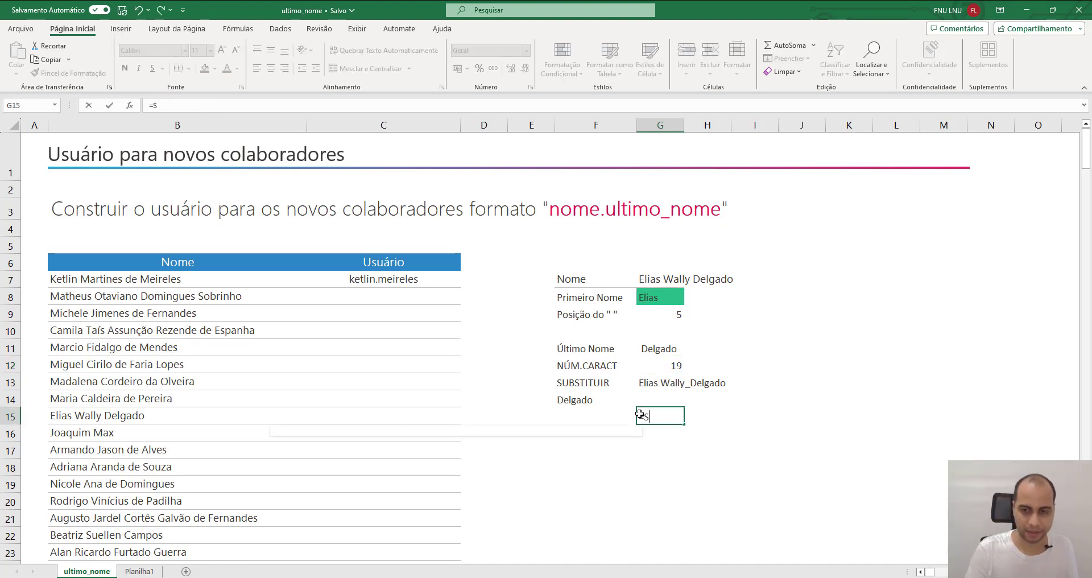
{"action": "key", "text": "Up"}
{"action": "key", "text": "Up"}
{"action": "key", "text": "Up"}
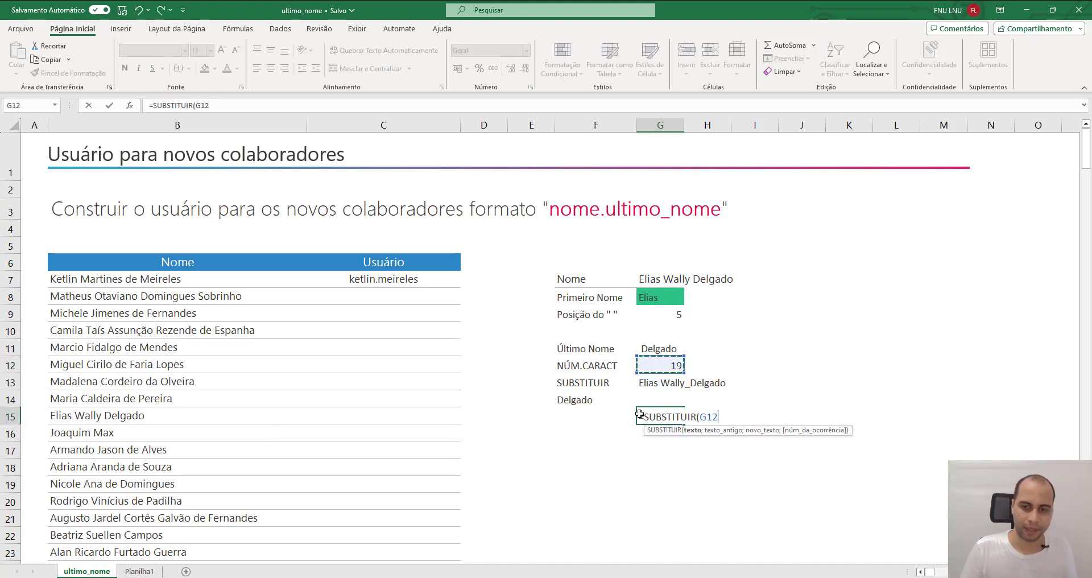
{"action": "key", "text": "Up"}
{"action": "key", "text": "Up"}
{"action": "key", "text": "Up"}
{"action": "key", "text": "Up"}
{"action": "key", "text": "Up"}
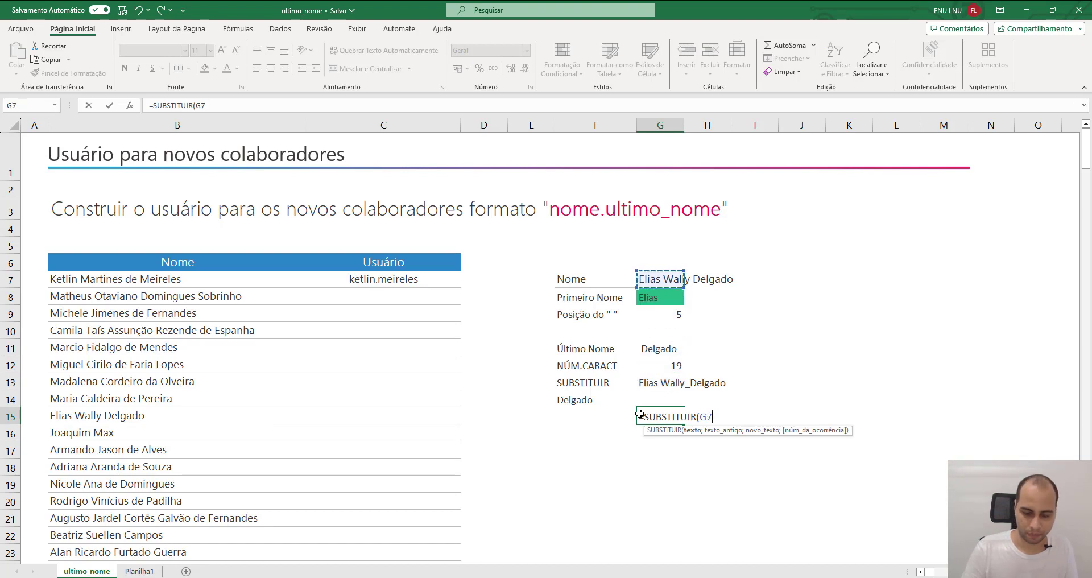
{"action": "type", "text": ";\" \";"}
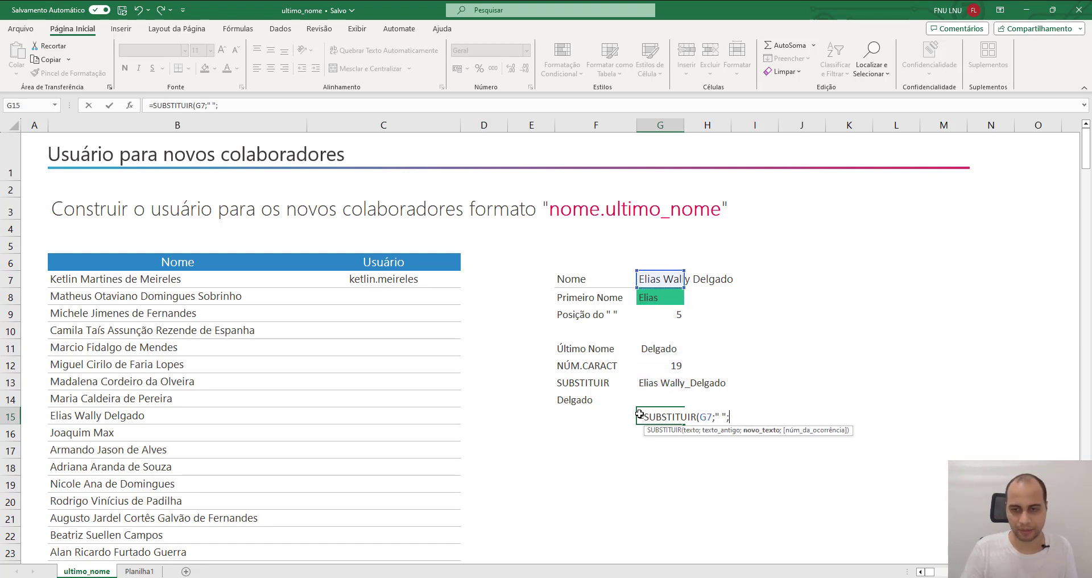
{"action": "type", "text": "\"\""}
{"action": "key", "text": "Return"}
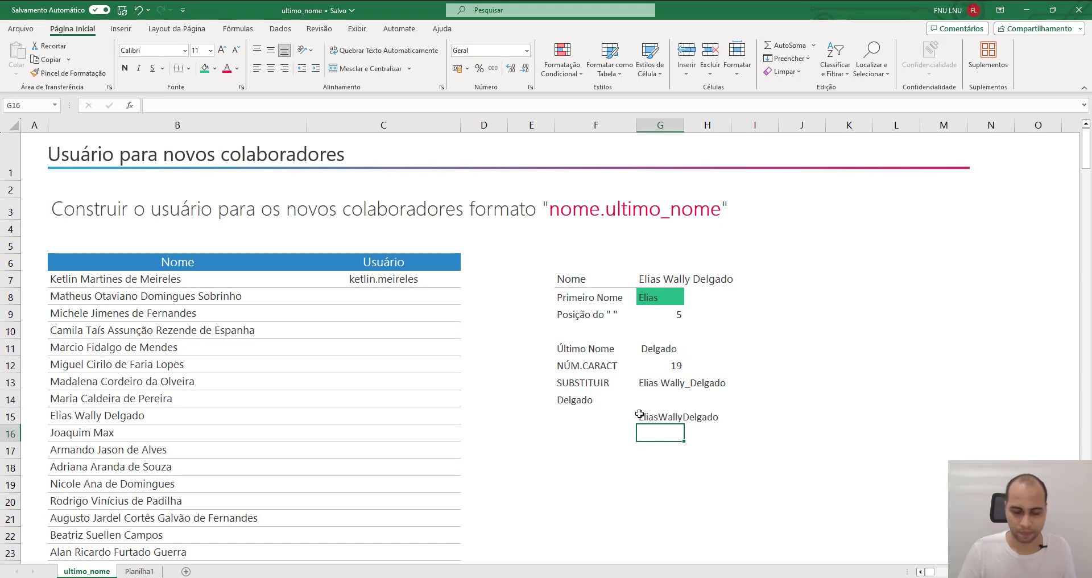
- Count the characters of the space-free name in G16 with =NÚM.CARACT(G15)
{"action": "type", "text": "=núm"}
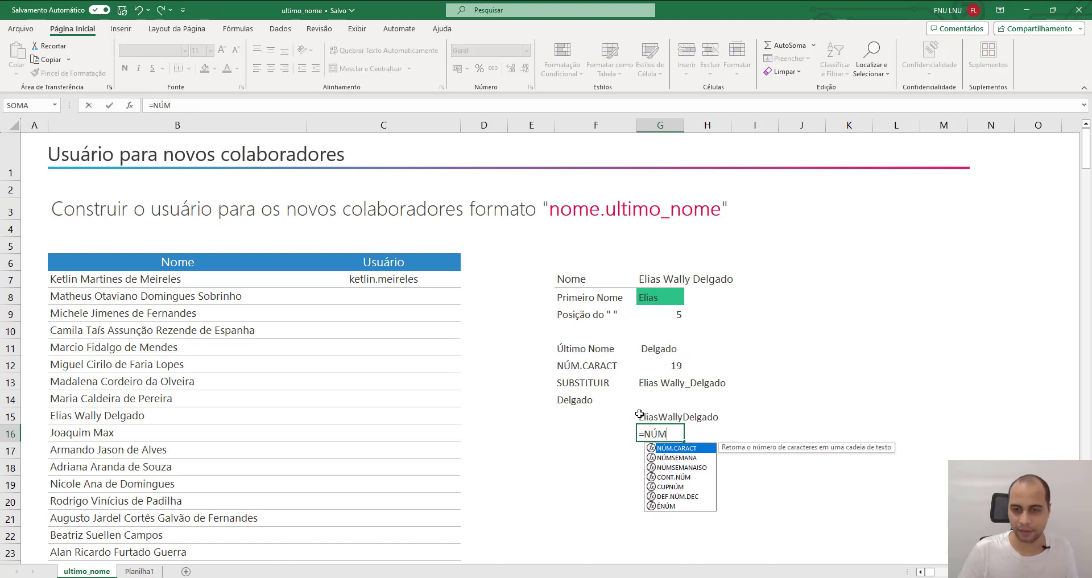
{"action": "key", "text": "Tab"}
{"action": "left_click", "coordinate": [639, 414]}
{"action": "type", "text": ")"}
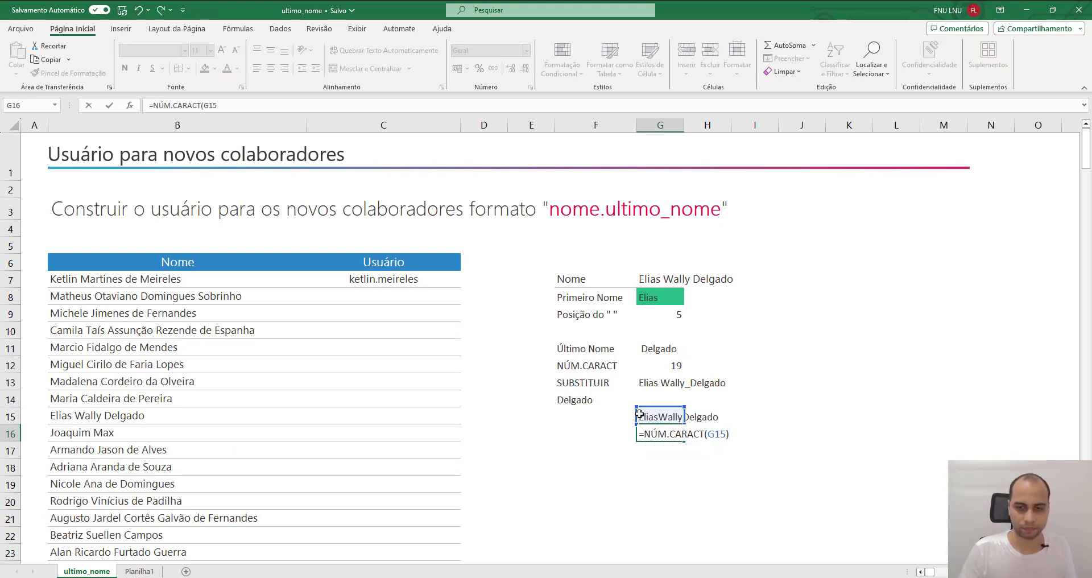
{"action": "key", "text": "Return"}
- Calculate the number of spaces in G17 with the formula =G12-G16
{"action": "type", "text": "="}
{"action": "key", "text": "Up"}
{"action": "key", "text": "Up"}
{"action": "key", "text": "Up"}
{"action": "key", "text": "Up"}
{"action": "key", "text": "Up"}
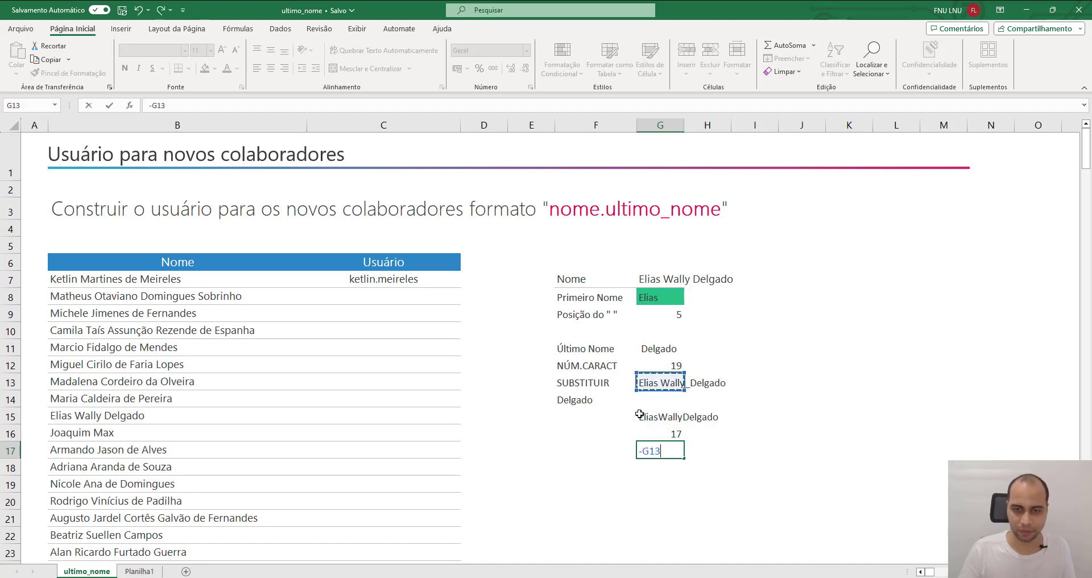
{"action": "type", "text": "-G16"}
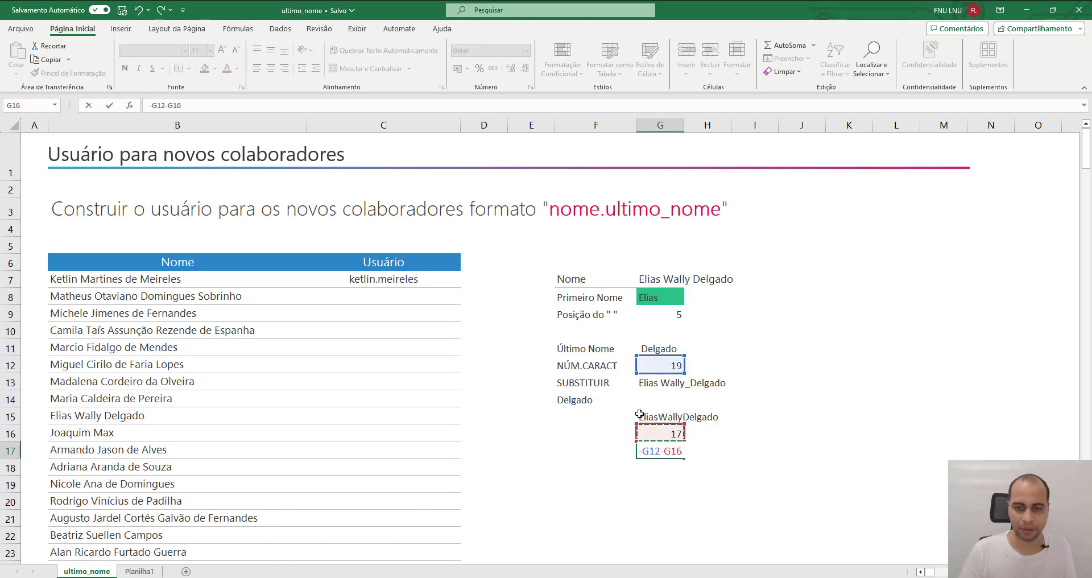
{"action": "key", "text": "Return"}
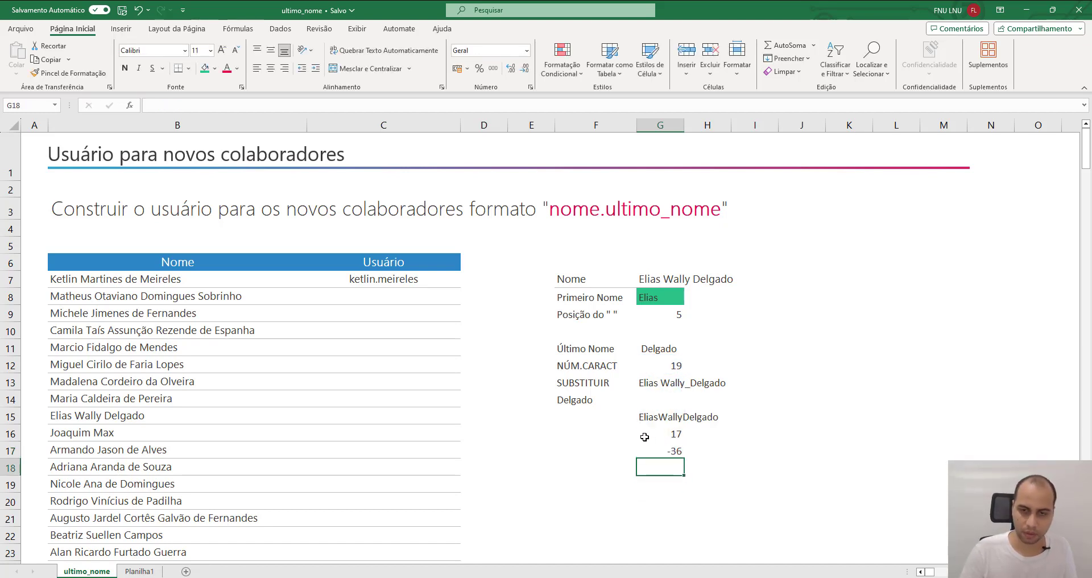
{"action": "key", "text": "Up"}
{"action": "key", "text": "F2"}
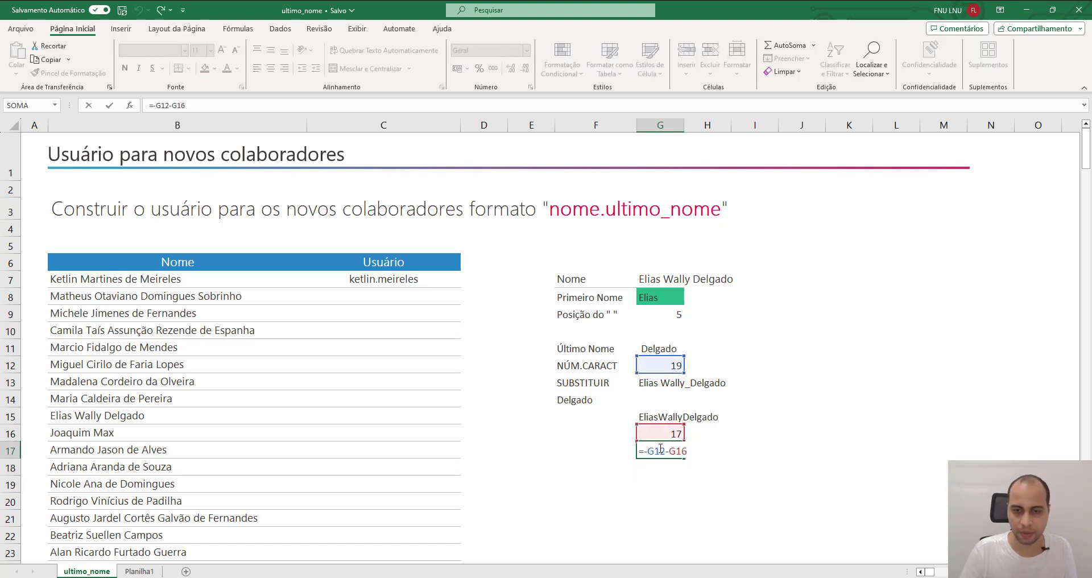
{"action": "key", "text": "BackSpace"}
{"action": "key", "text": "Return"}
- Examine the occurrence-number argument of the SUBSTITUIR formula in G13
{"action": "left_click", "coordinate": [665, 389]}
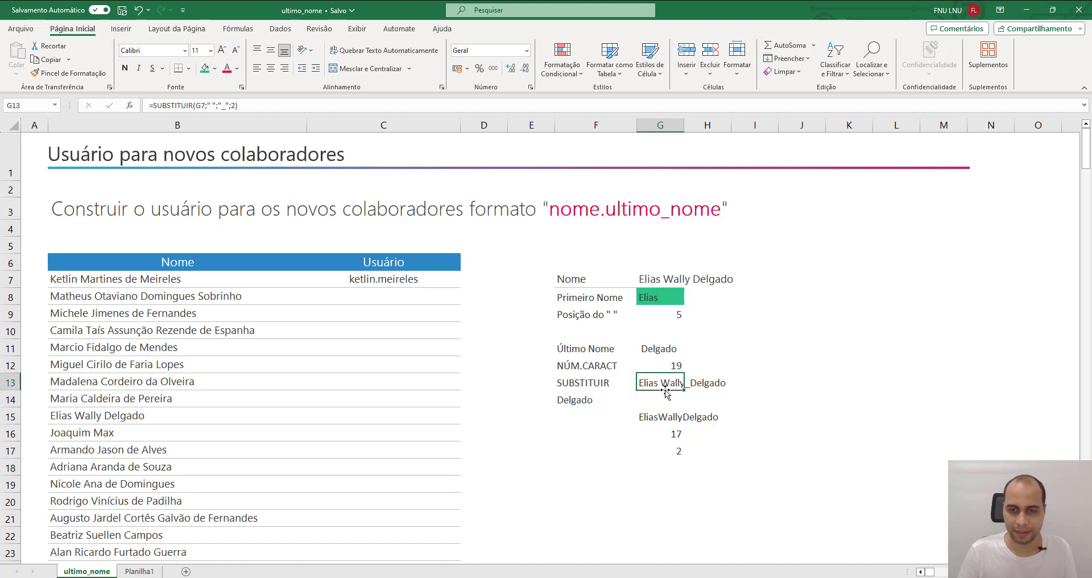
{"action": "double_click", "coordinate": [666, 389]}
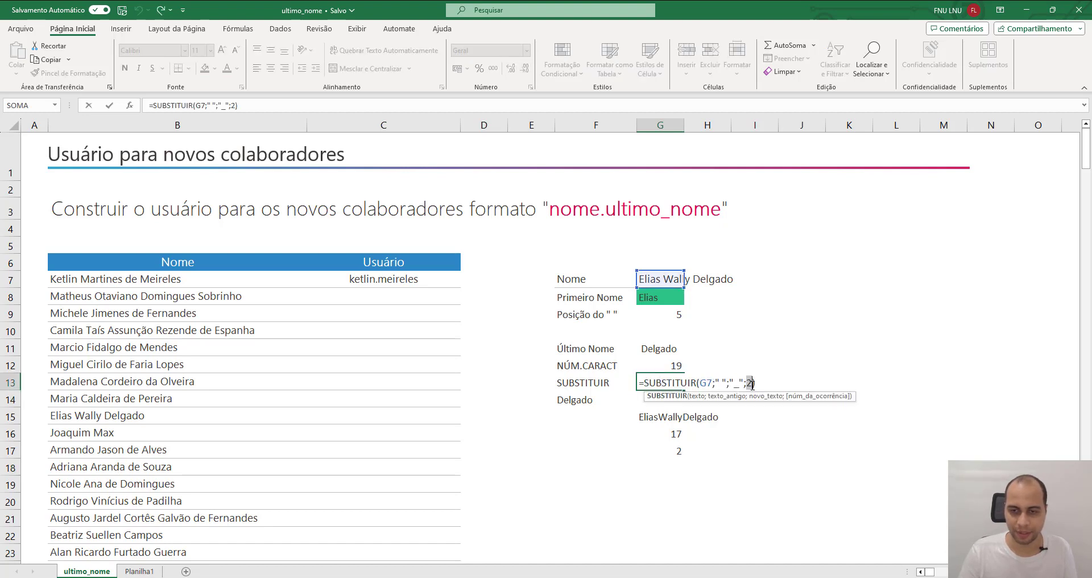
{"action": "left_click_drag", "start_coordinate": [752, 385], "coordinate": [754, 387]}
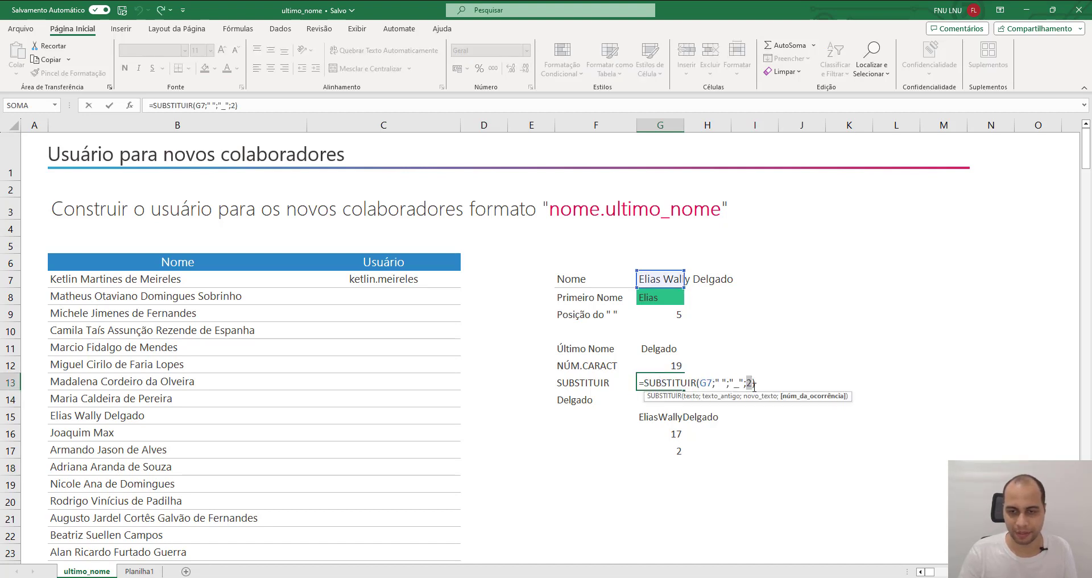
{"action": "left_click", "coordinate": [680, 450]}
{"action": "key", "text": "Return"}
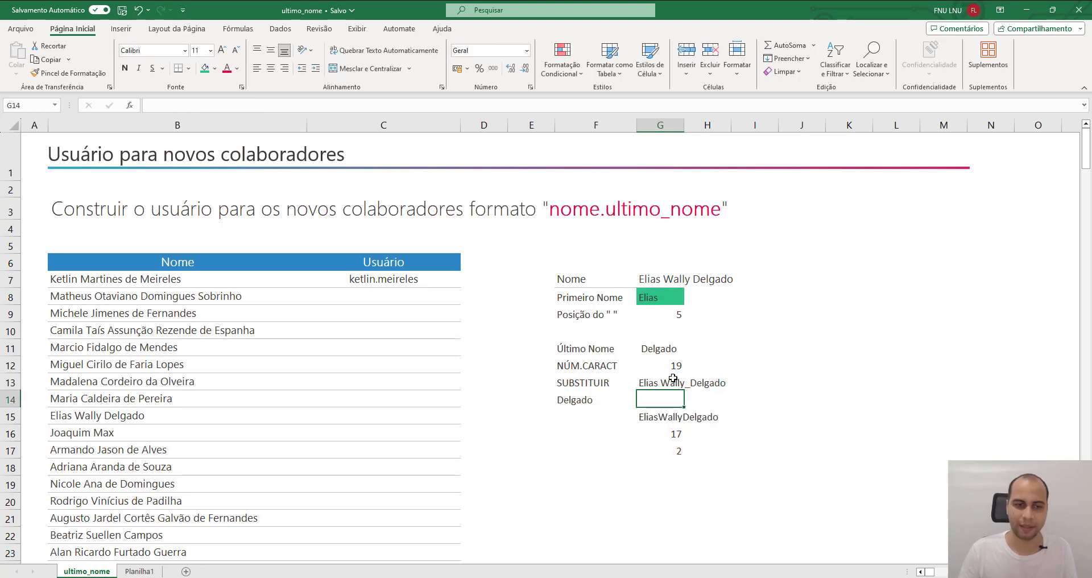
- Copy the four-word full name from B23 into G7 and check the space-count formula in G17
{"action": "left_click", "coordinate": [129, 516]}
{"action": "left_click", "coordinate": [115, 540]}
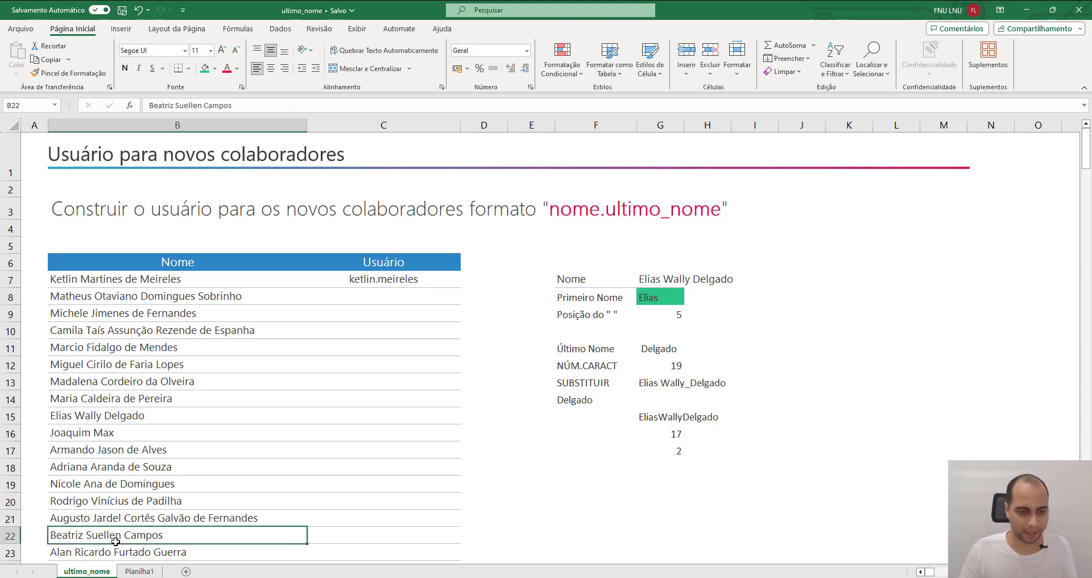
{"action": "left_click", "coordinate": [142, 553]}
{"action": "key", "text": "ctrl+c"}
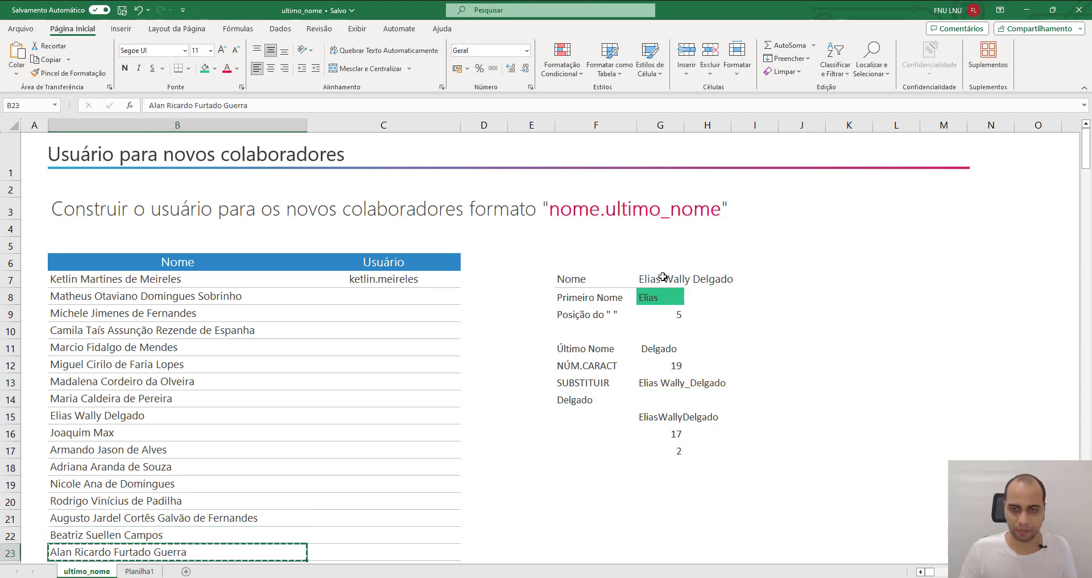
{"action": "left_click", "coordinate": [663, 276]}
{"action": "key", "text": "ctrl+v"}
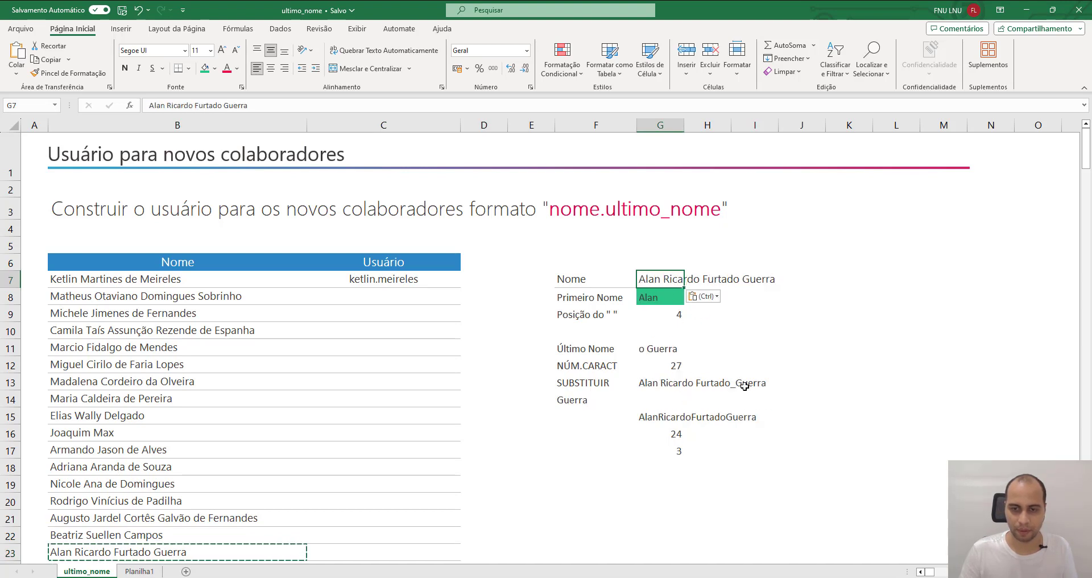
{"action": "double_click", "coordinate": [681, 451]}
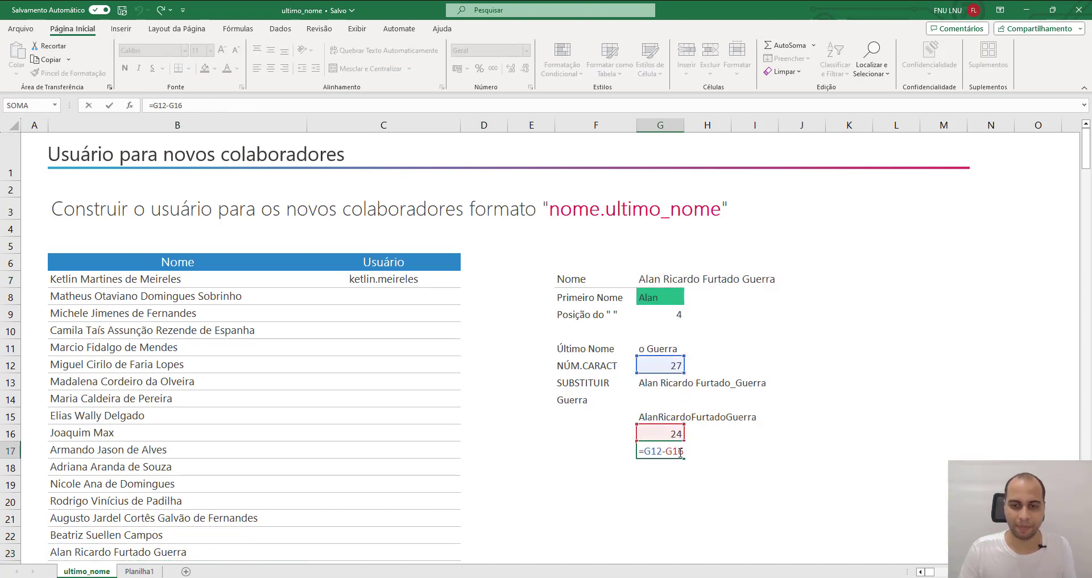
{"action": "key", "text": "Escape"}
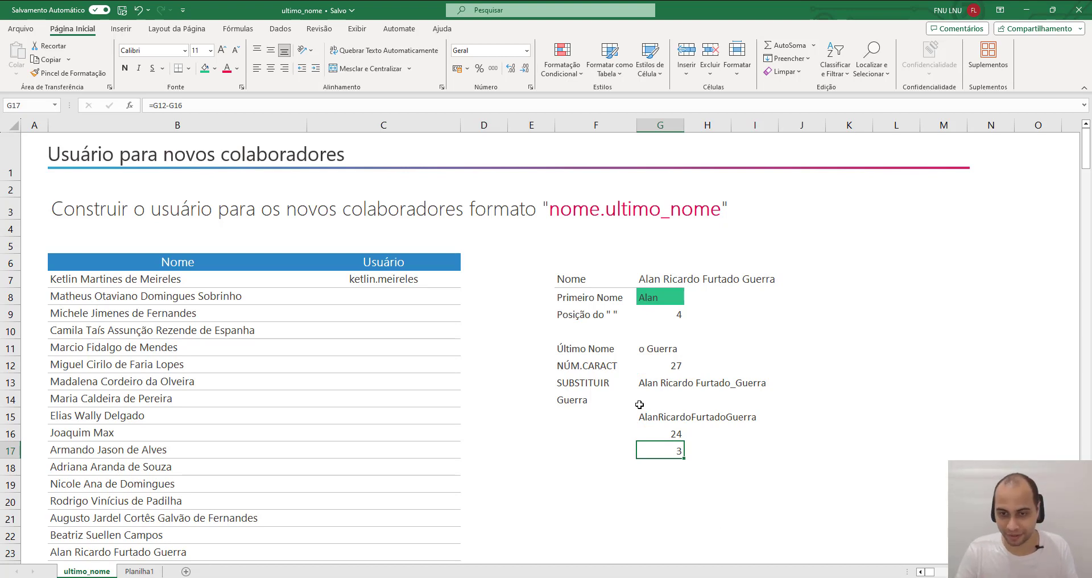
- Fill the last-name formula cell F14 with a light gold colour
{"action": "left_click", "coordinate": [581, 400]}
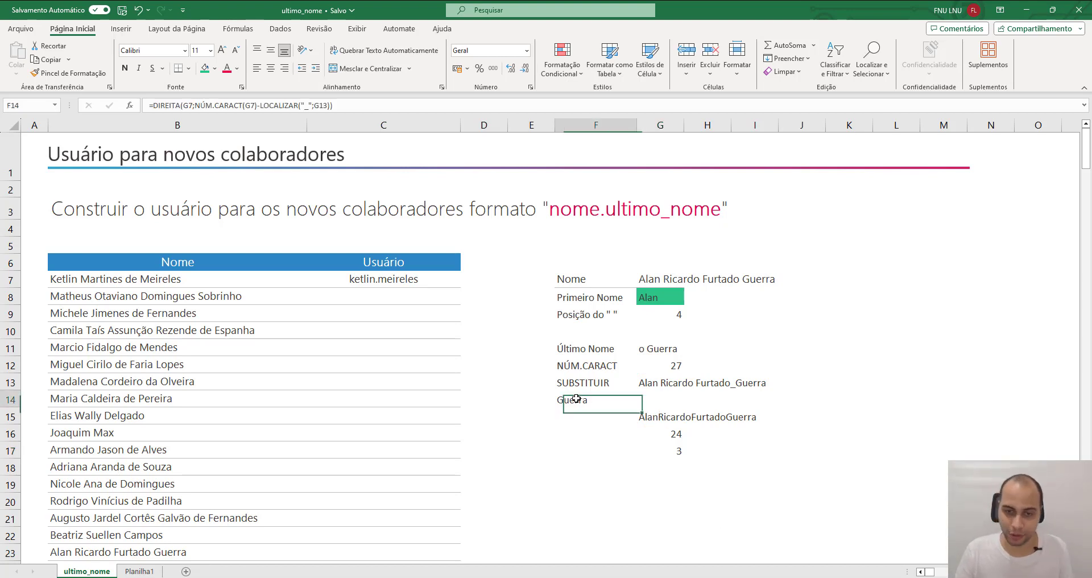
{"action": "left_click", "coordinate": [215, 69]}
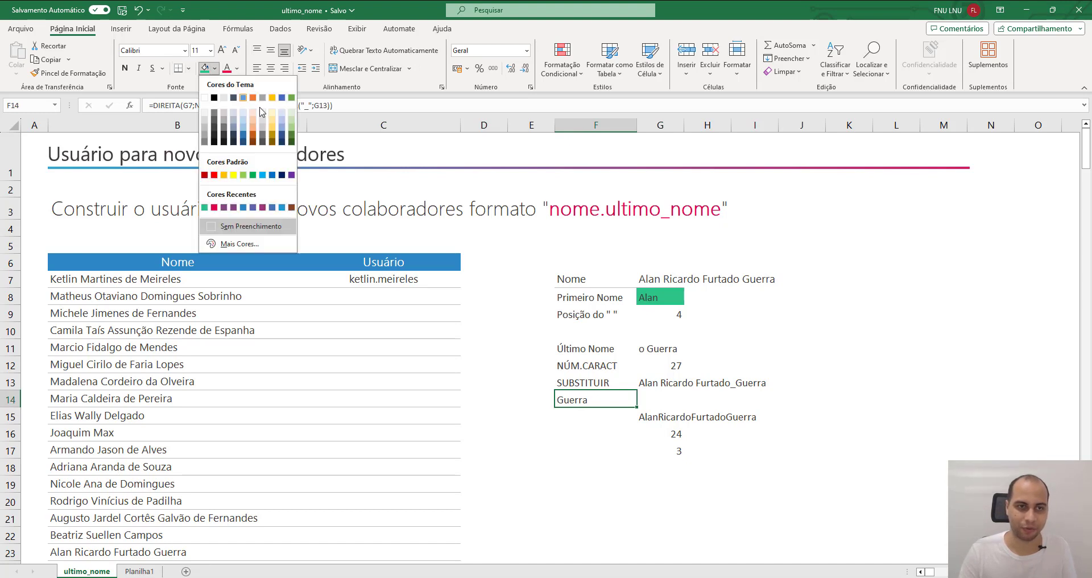
{"action": "left_click", "coordinate": [273, 132]}
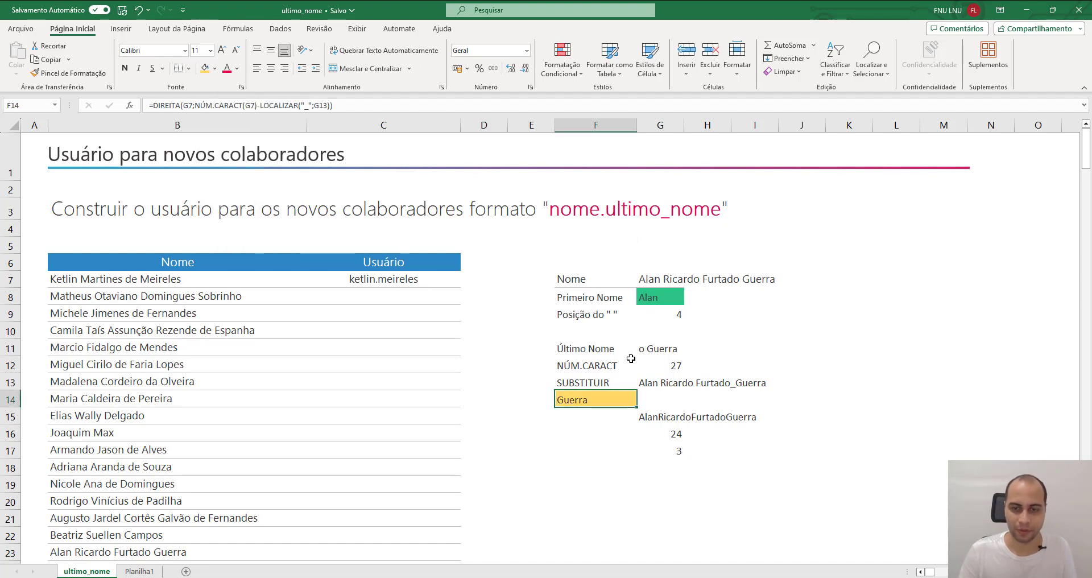
- Enter the label REPT in F18
{"action": "left_click", "coordinate": [593, 464]}
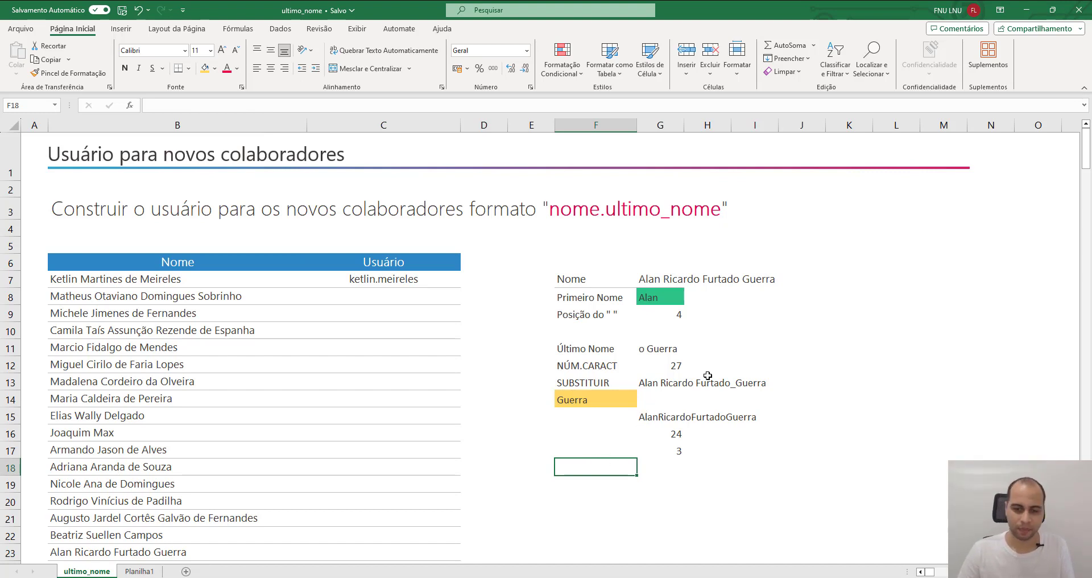
{"action": "type", "text": "rept"}
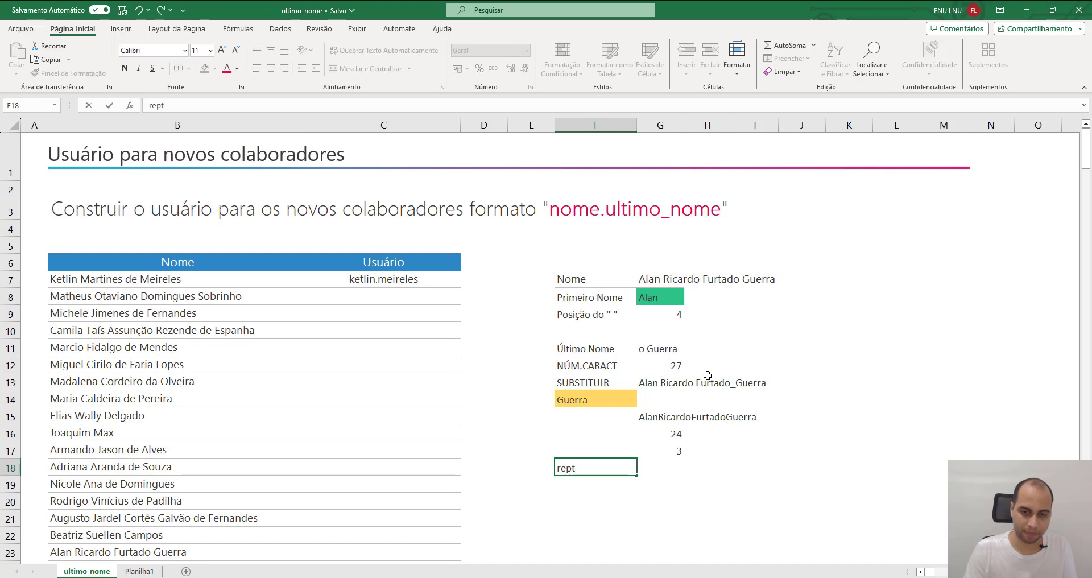
{"action": "key", "text": "BackSpace"}
{"action": "key", "text": "BackSpace"}
{"action": "key", "text": "BackSpace"}
{"action": "type", "text": "REPT"}
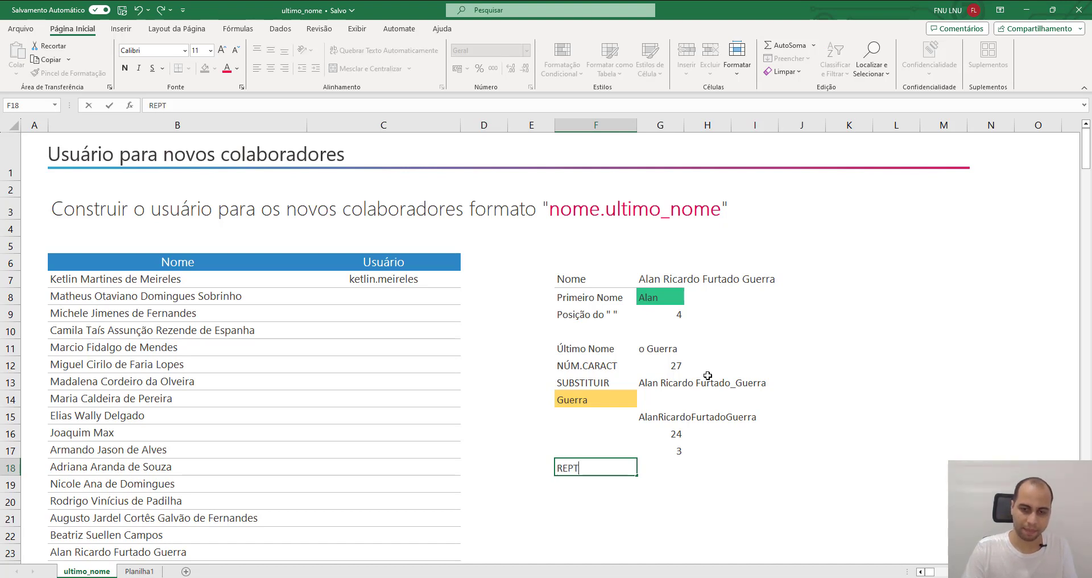
{"action": "key", "text": "Tab"}
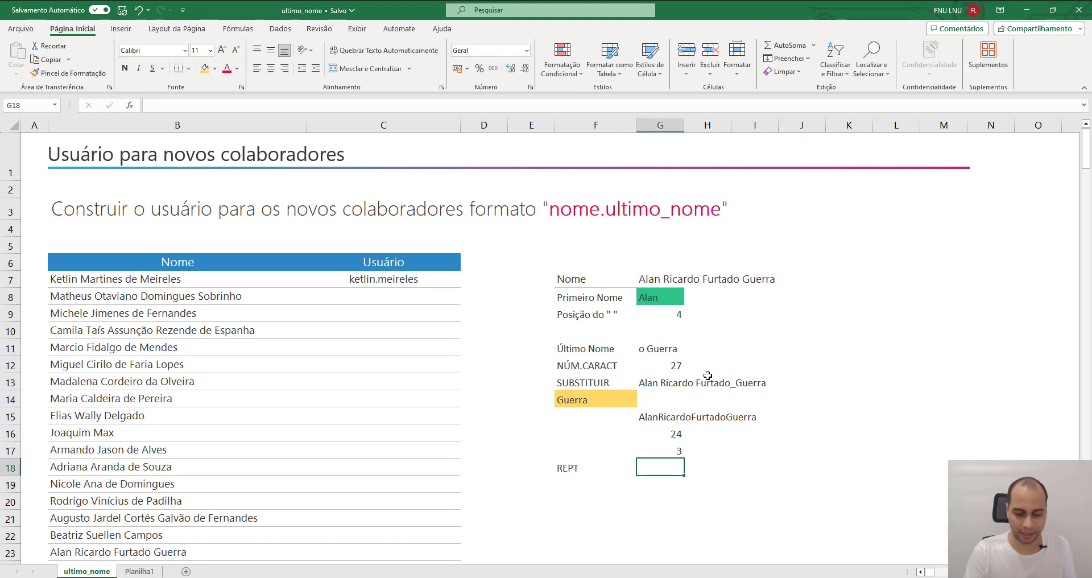
- Enter =REPT("_";3) in G18 to repeat an underscore three times
{"action": "type", "text": "=rep"}
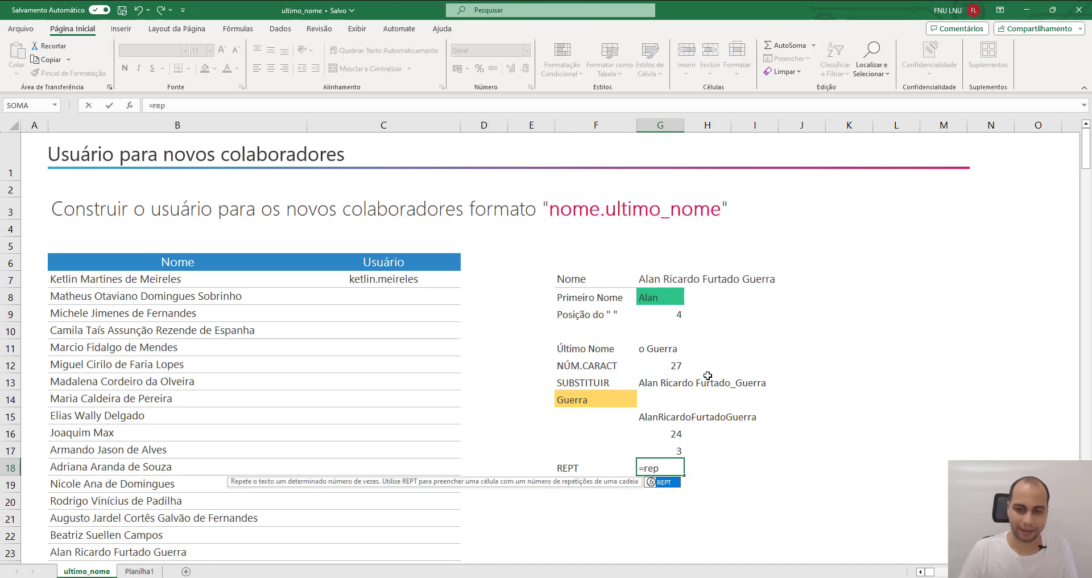
{"action": "key", "text": "Tab"}
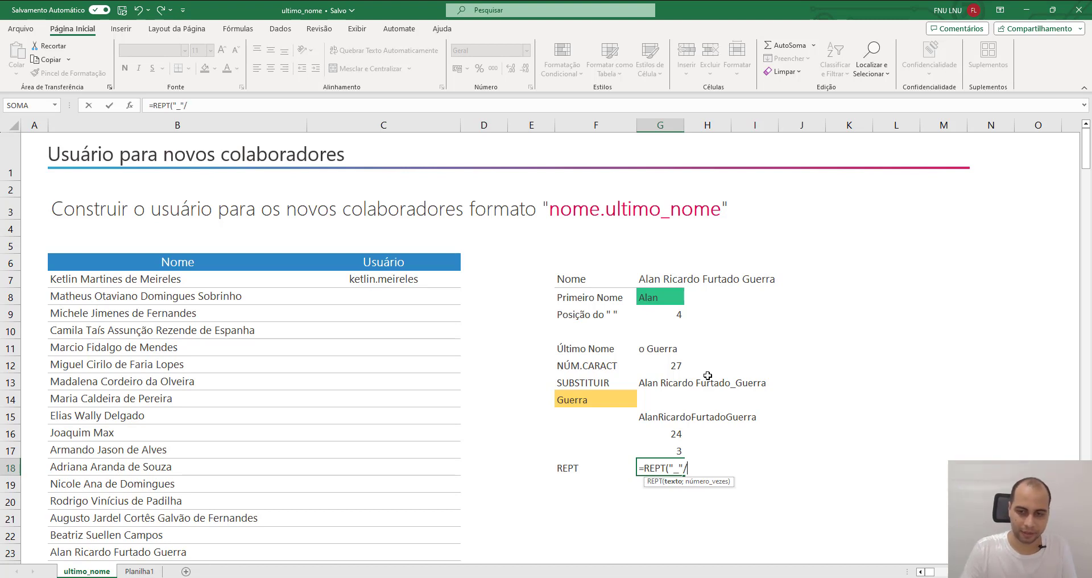
{"action": "type", "text": "\"_\";3"}
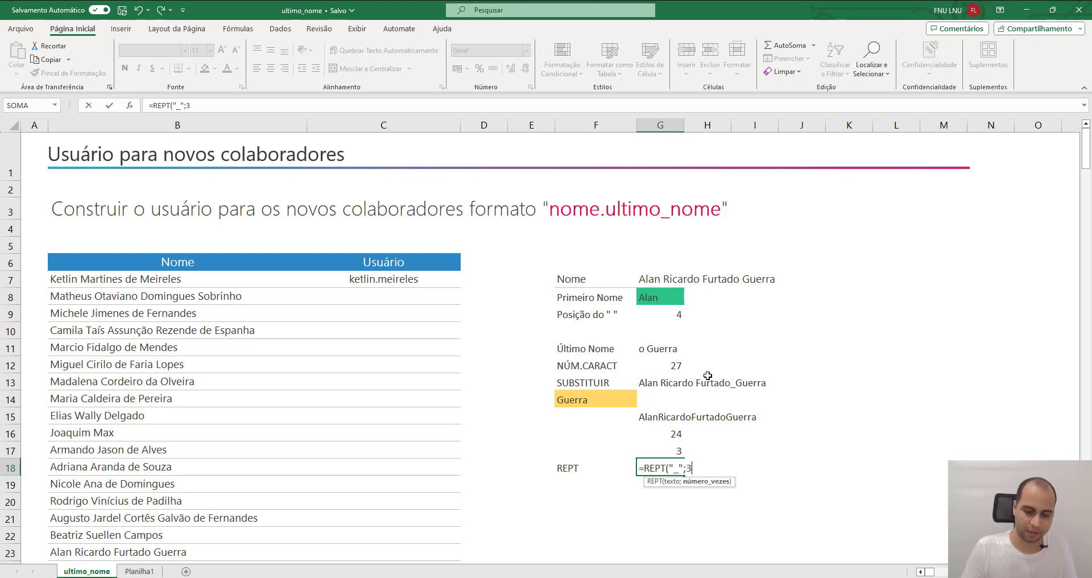
{"action": "key", "text": "Return"}
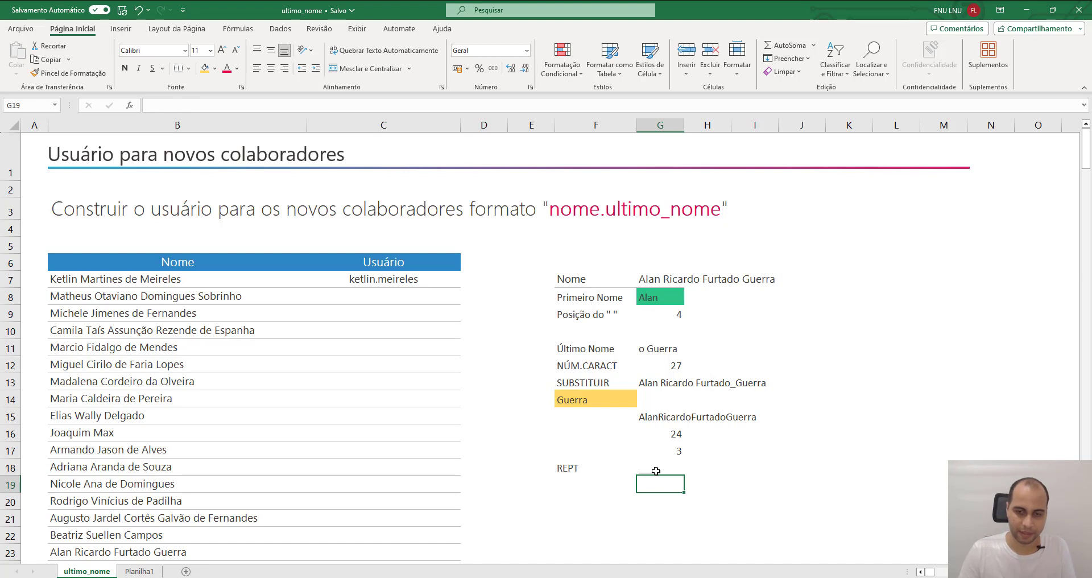
- Change the repeated text in G18's REPT formula to "a"
{"action": "left_click", "coordinate": [654, 472]}
{"action": "double_click", "coordinate": [654, 472]}
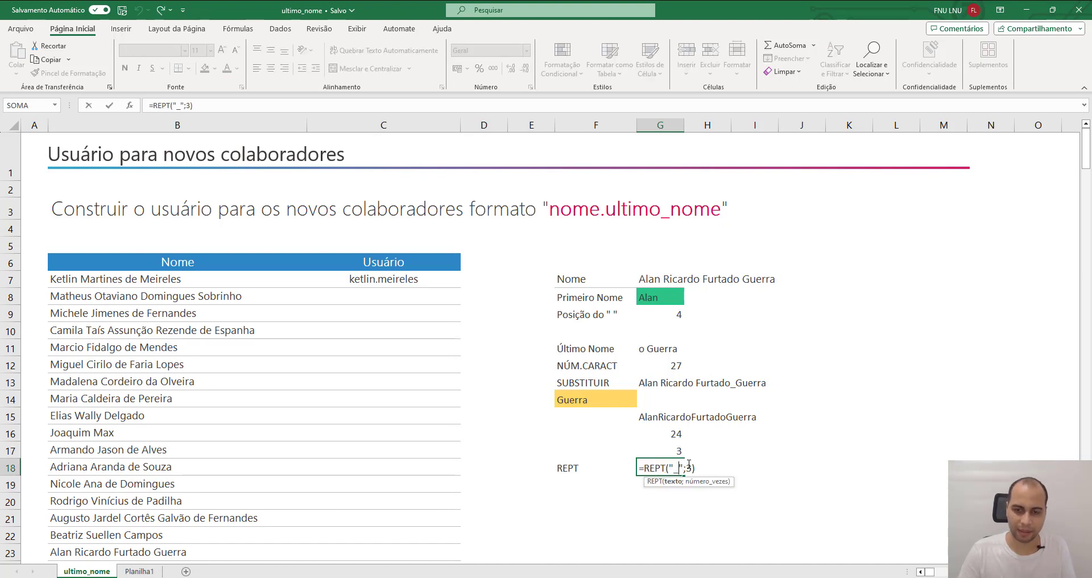
{"action": "key", "text": "BackSpace"}
{"action": "type", "text": "a"}
{"action": "key", "text": "Return"}
- Set the number of repetitions in G18's REPT formula to 5
{"action": "double_click", "coordinate": [675, 469]}
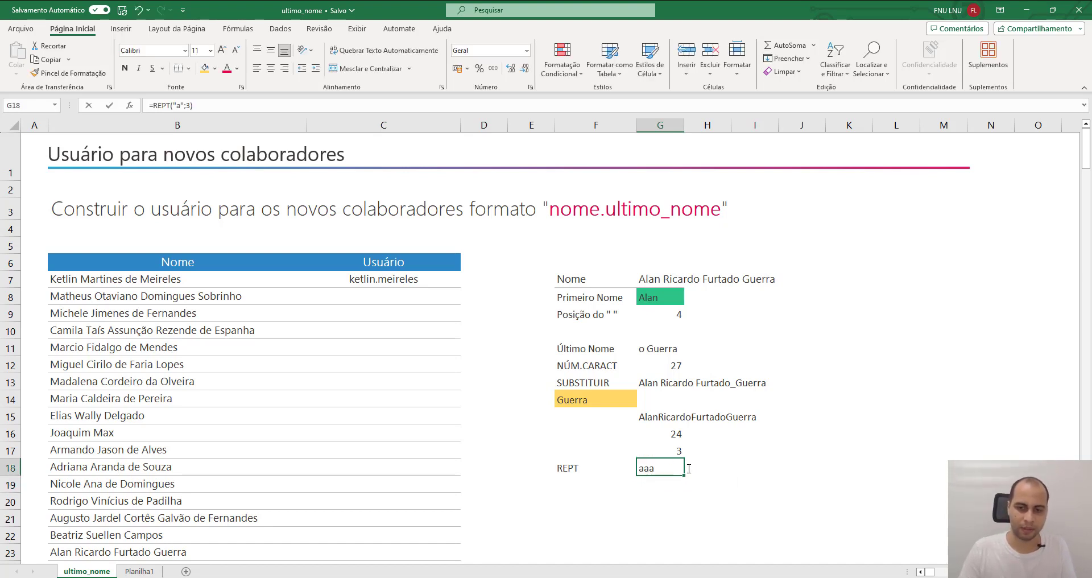
{"action": "key", "text": "BackSpace"}
{"action": "type", "text": "5"}
{"action": "key", "text": "Return"}
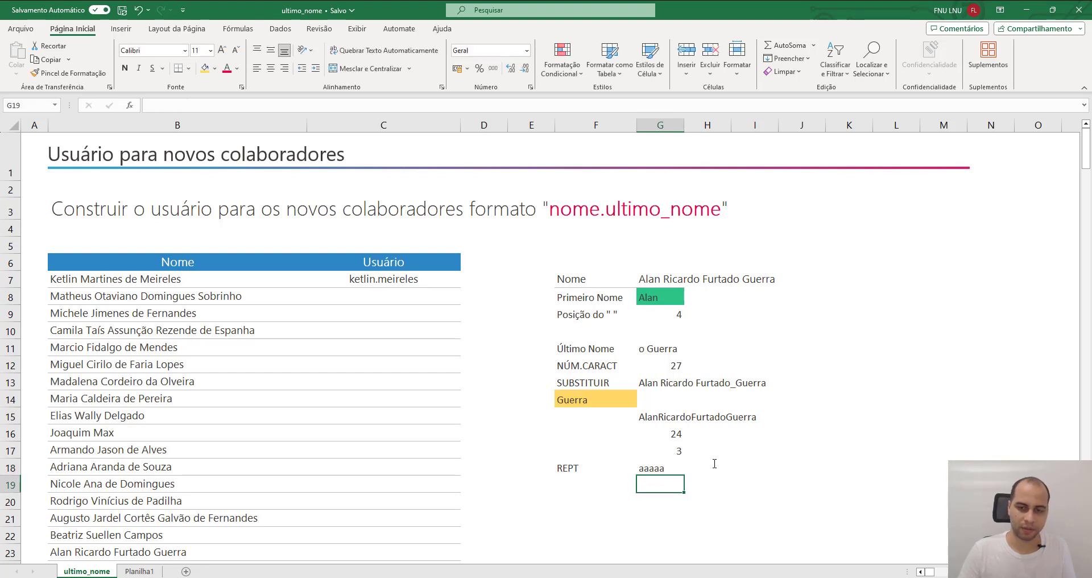
{"action": "left_click", "coordinate": [576, 483]}
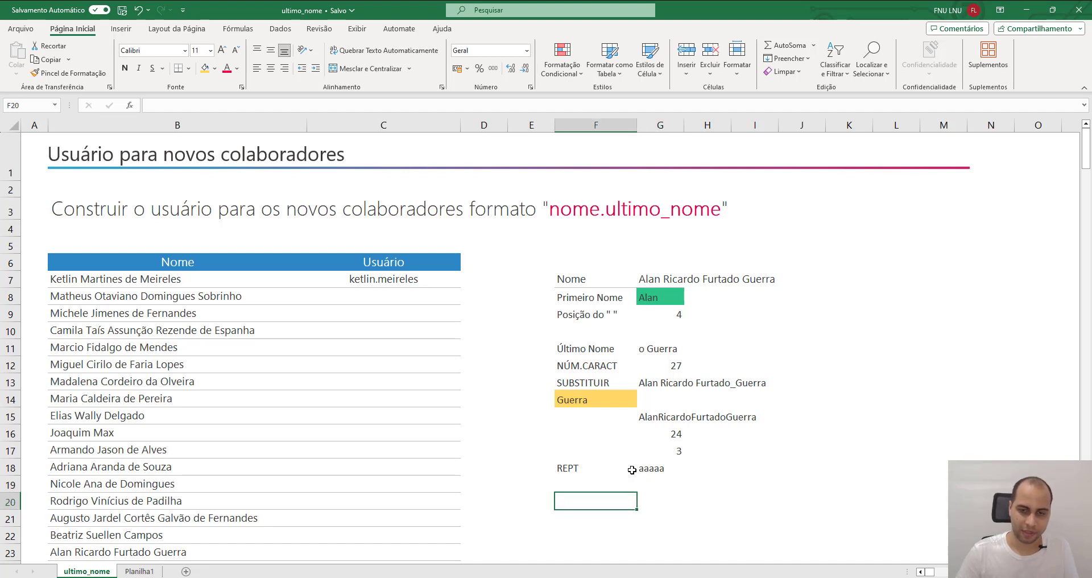
- Enter =SUBSTITUIR(G7;" ";REPT("_";3)) in F19 to replace each space in the name with three underscores
{"action": "type", "text": "=subs"}
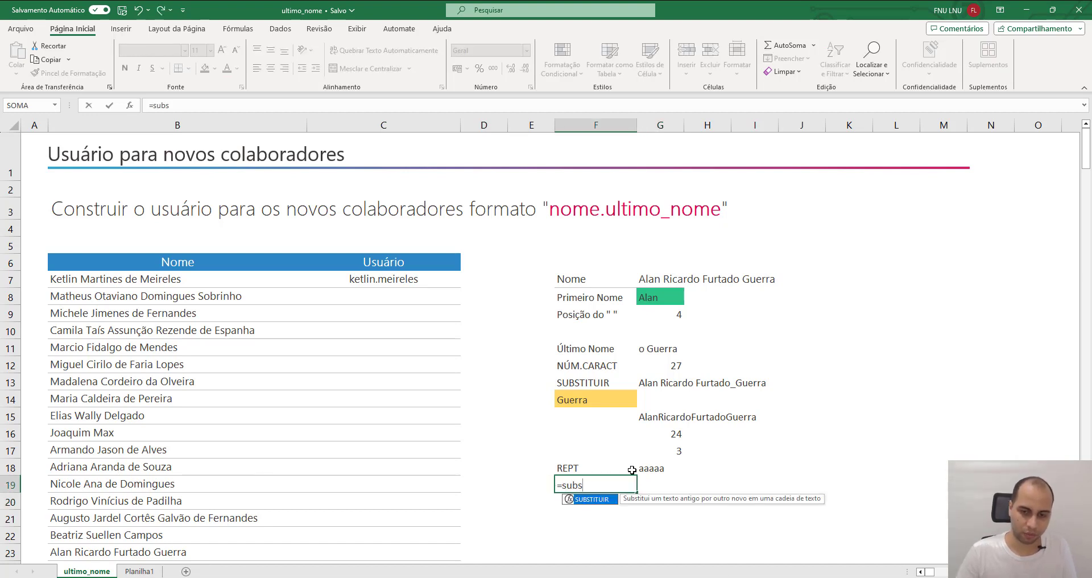
{"action": "key", "text": "Tab"}
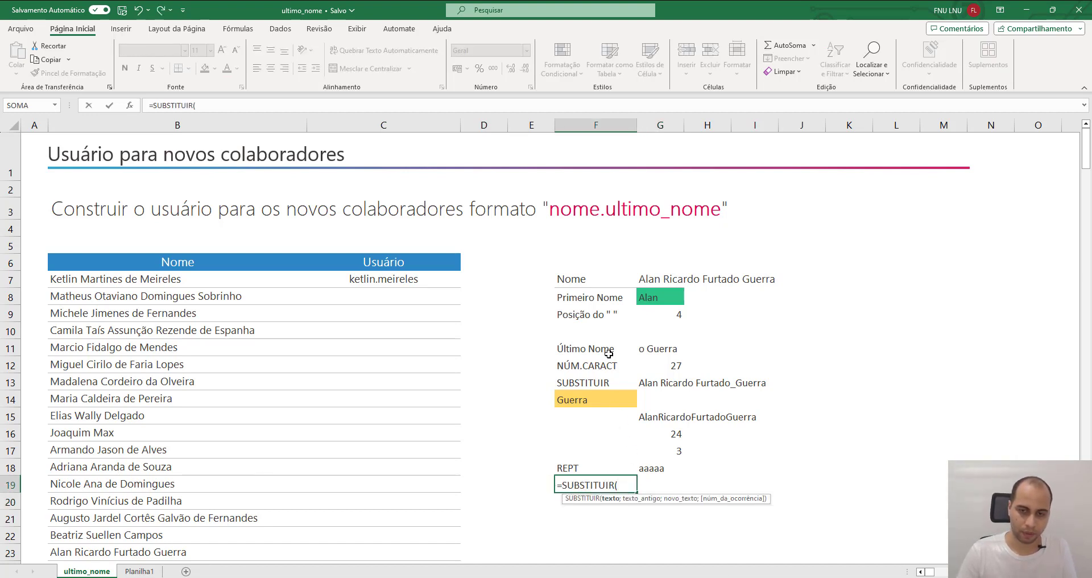
{"action": "left_click", "coordinate": [665, 278]}
{"action": "type", "text": ";\""}
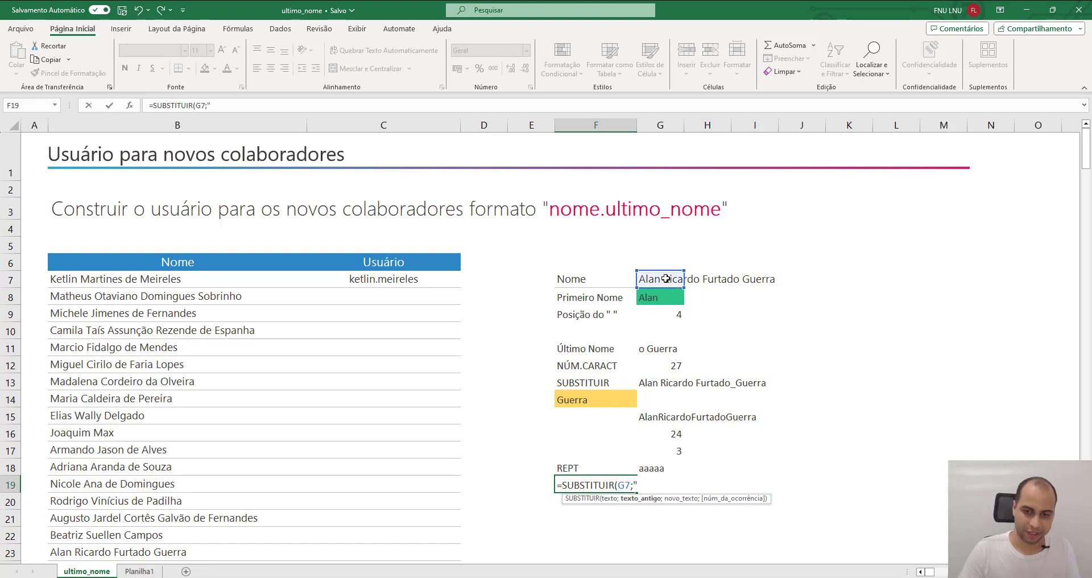
{"action": "type", "text": " \";"}
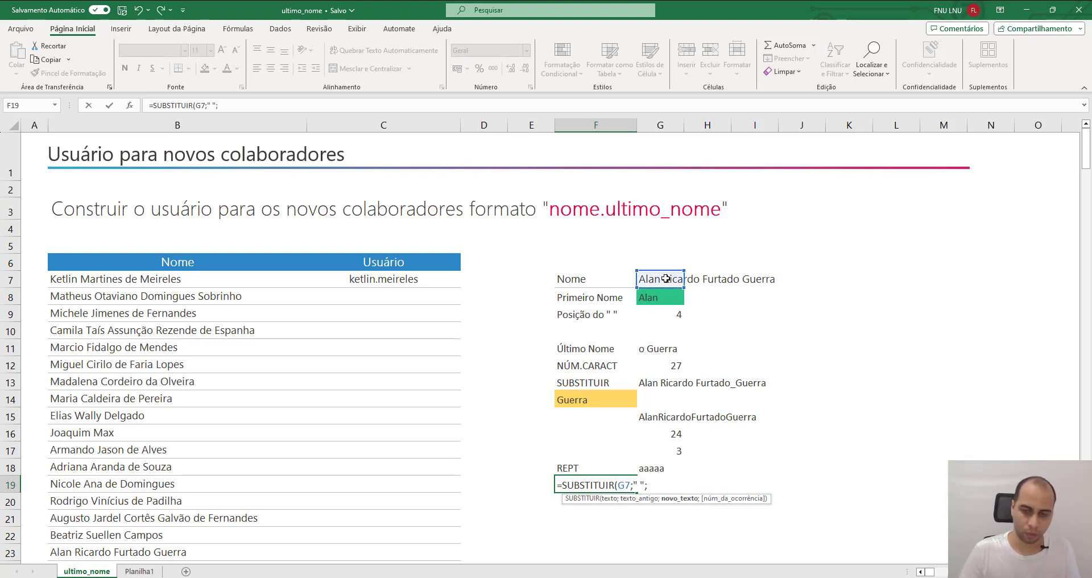
{"action": "type", "text": "rept"}
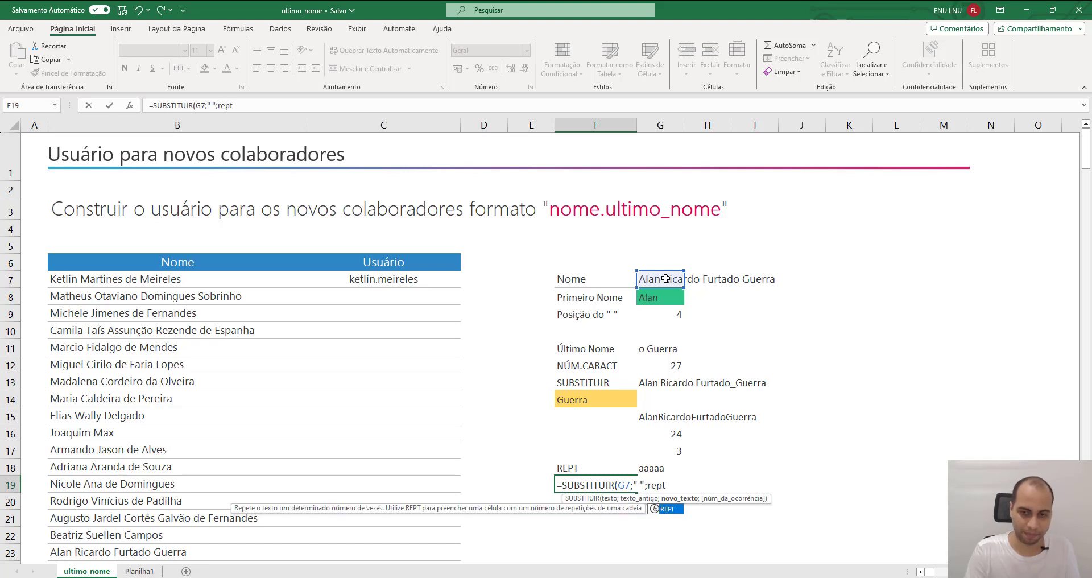
{"action": "key", "text": "Tab"}
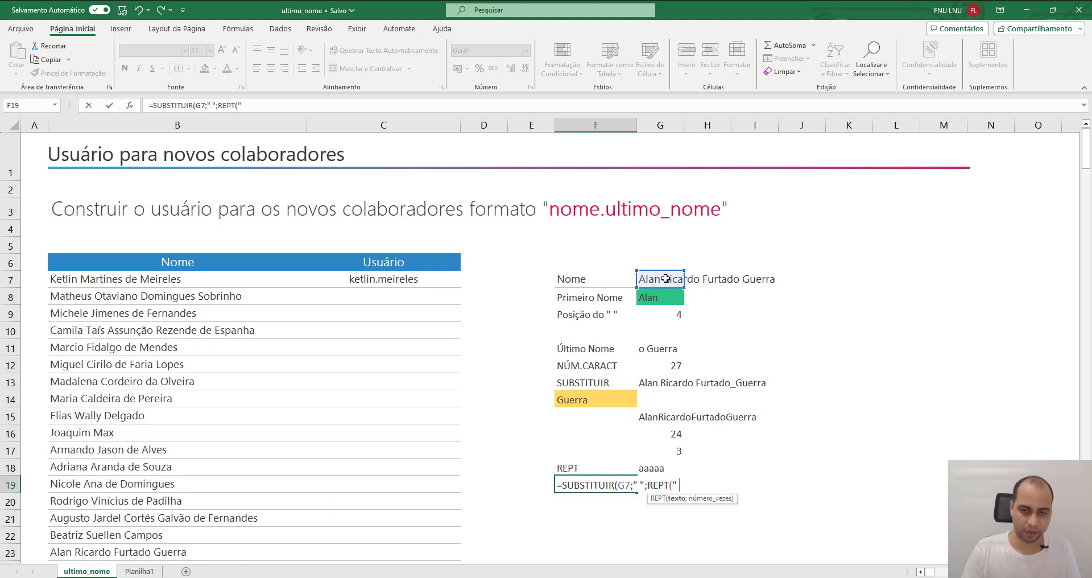
{"action": "type", "text": "\"_\""}
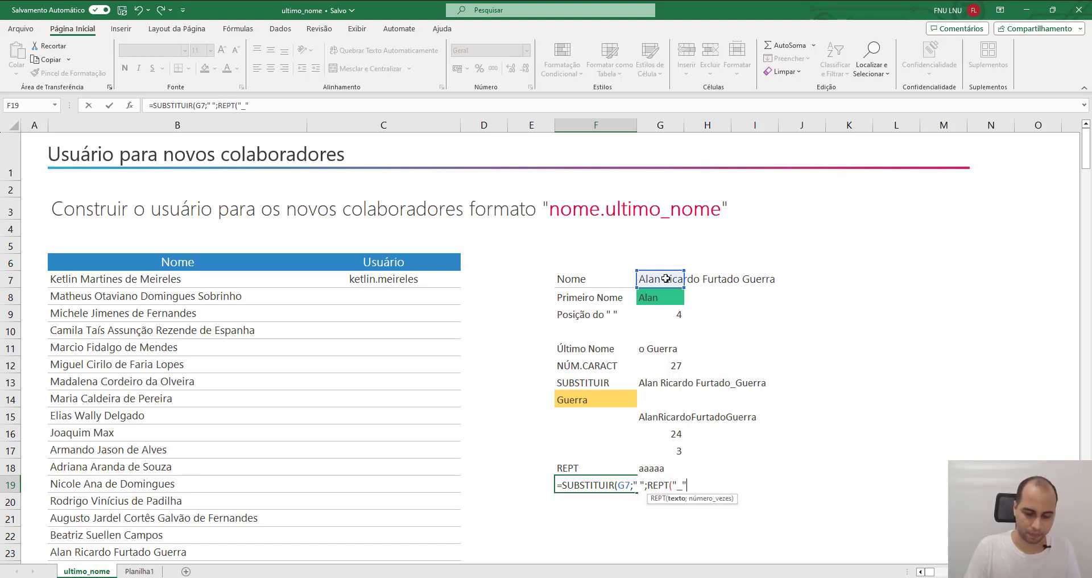
{"action": "type", "text": ";"}
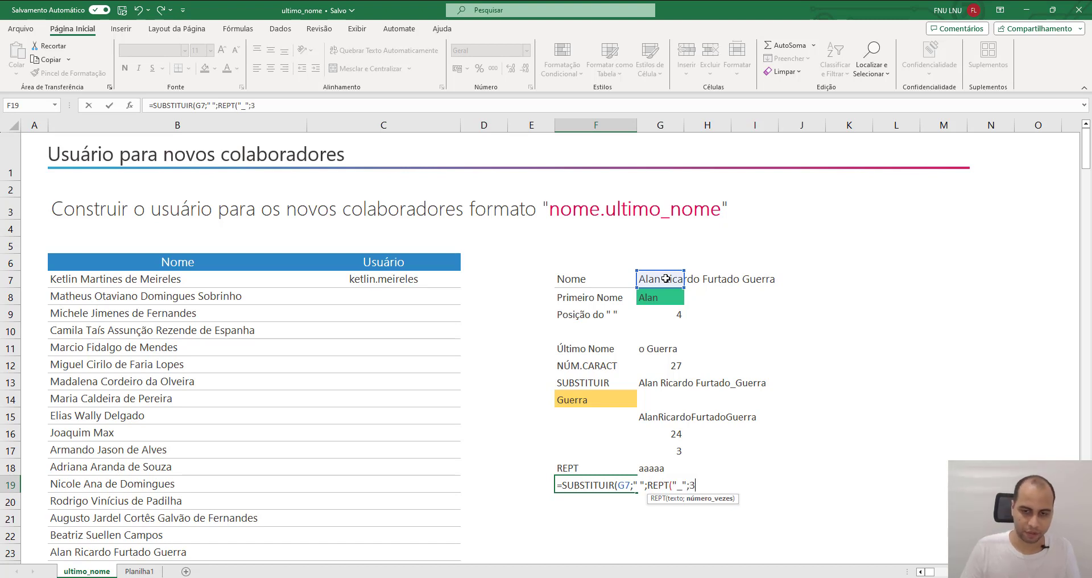
{"action": "type", "text": "3)"}
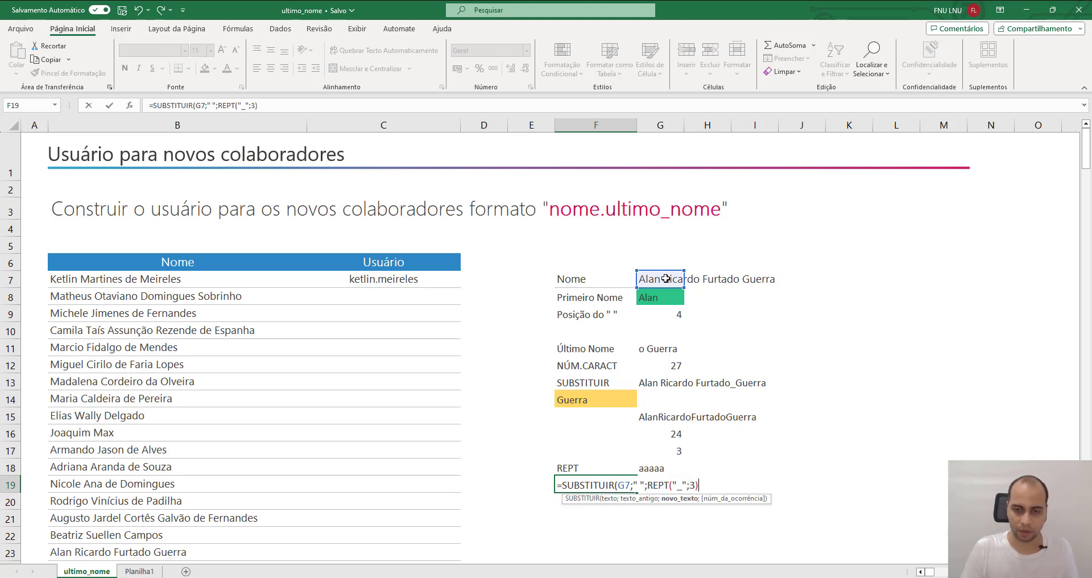
{"action": "key", "text": "Return"}
{"action": "key", "text": "Return"}
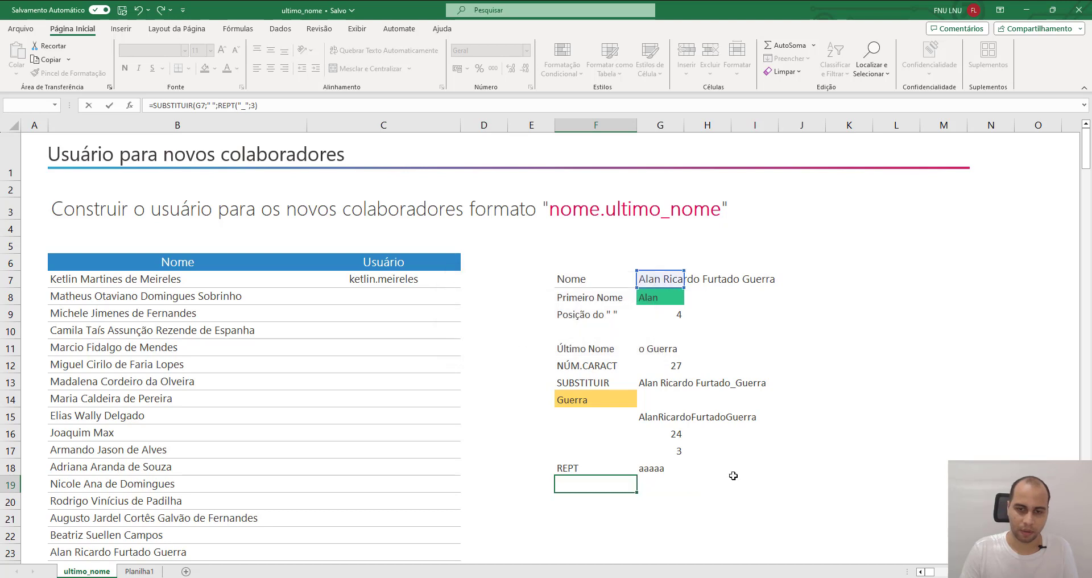
{"action": "key", "text": "Return"}
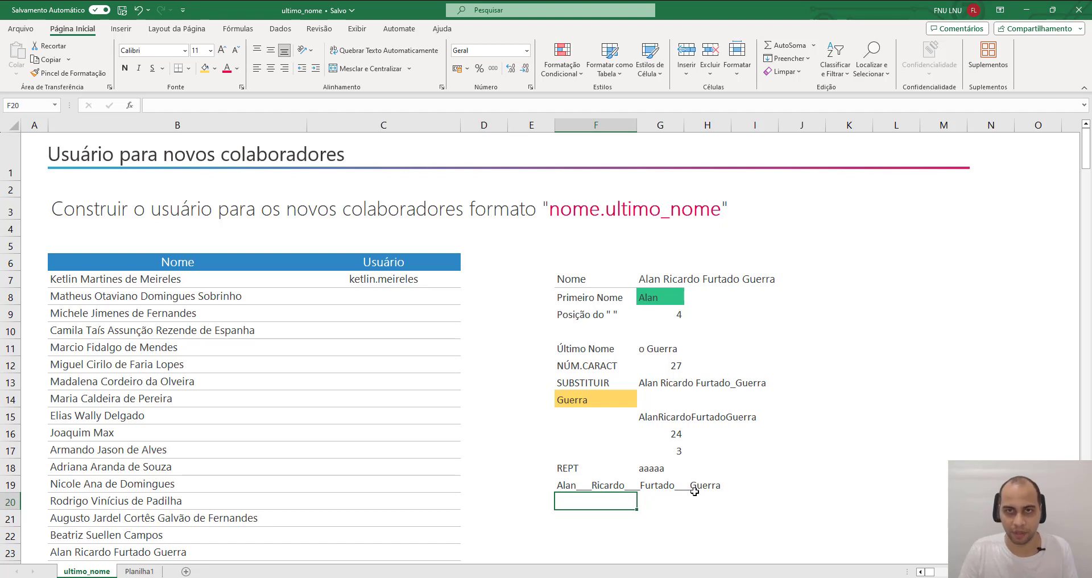
- Replace the number of repetitions in F19's REPT function with NÚM.CARACT(G7)
{"action": "left_click", "coordinate": [600, 484]}
{"action": "double_click", "coordinate": [591, 482]}
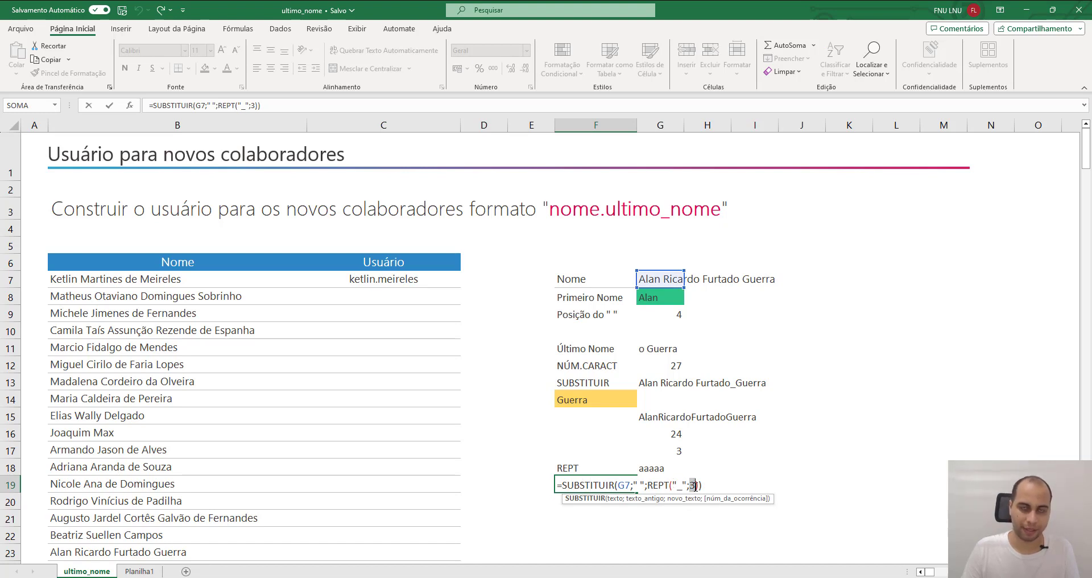
{"action": "type", "text": "núm"}
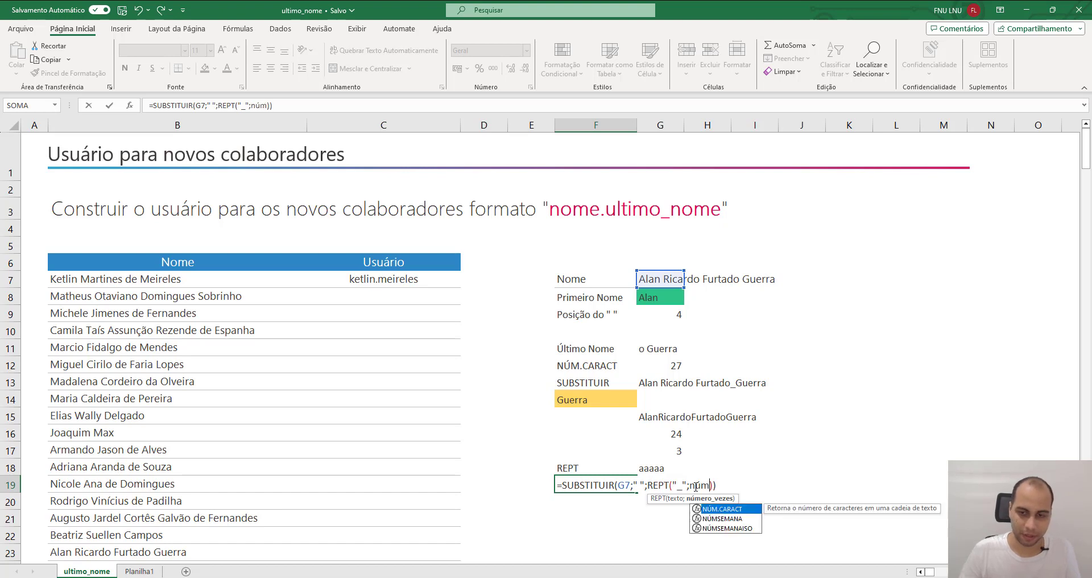
{"action": "key", "text": "Tab"}
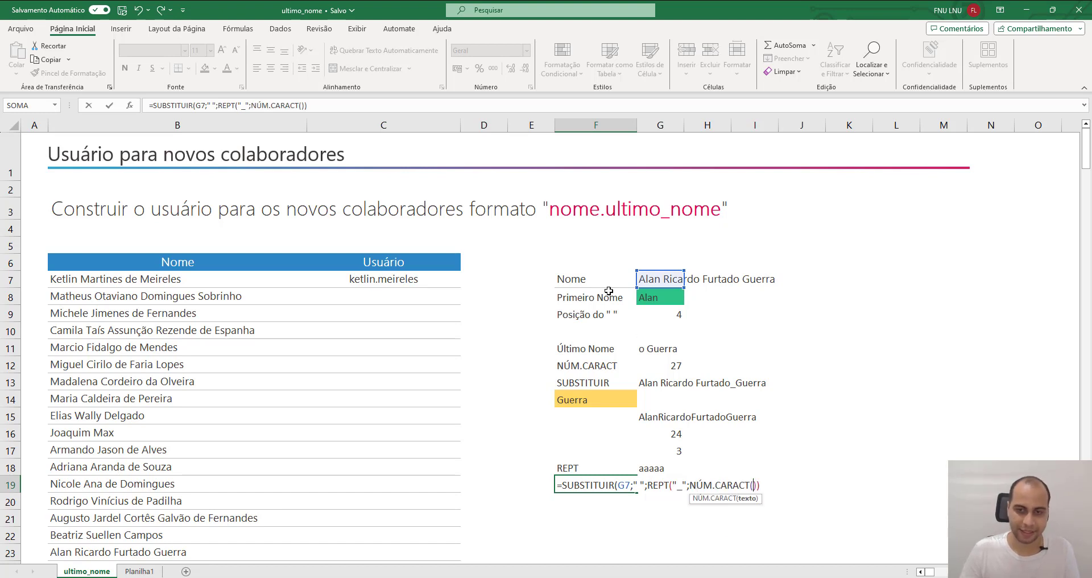
{"action": "left_click", "coordinate": [646, 279]}
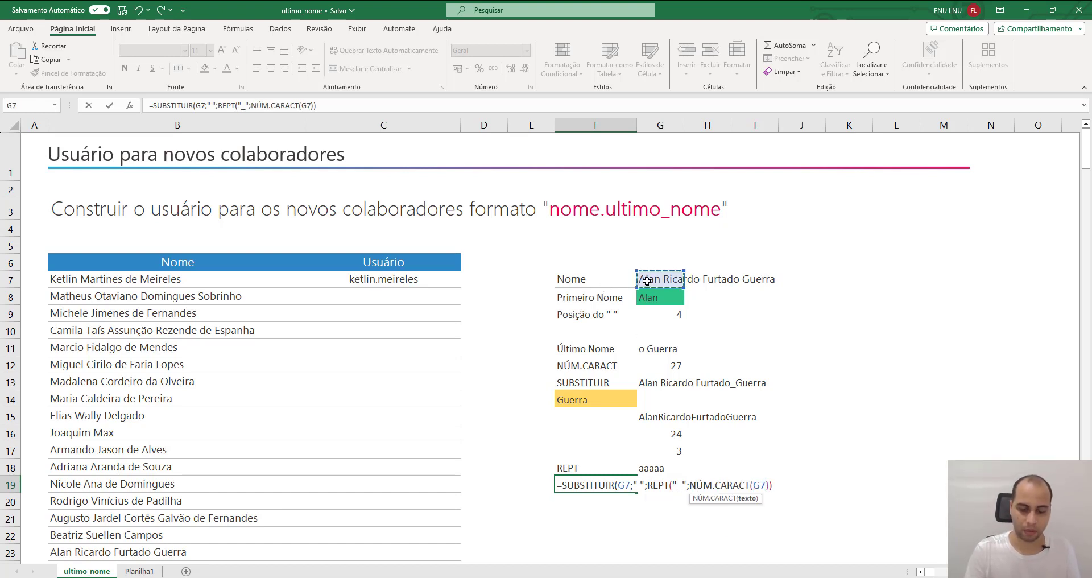
{"action": "key", "text": "Return"}
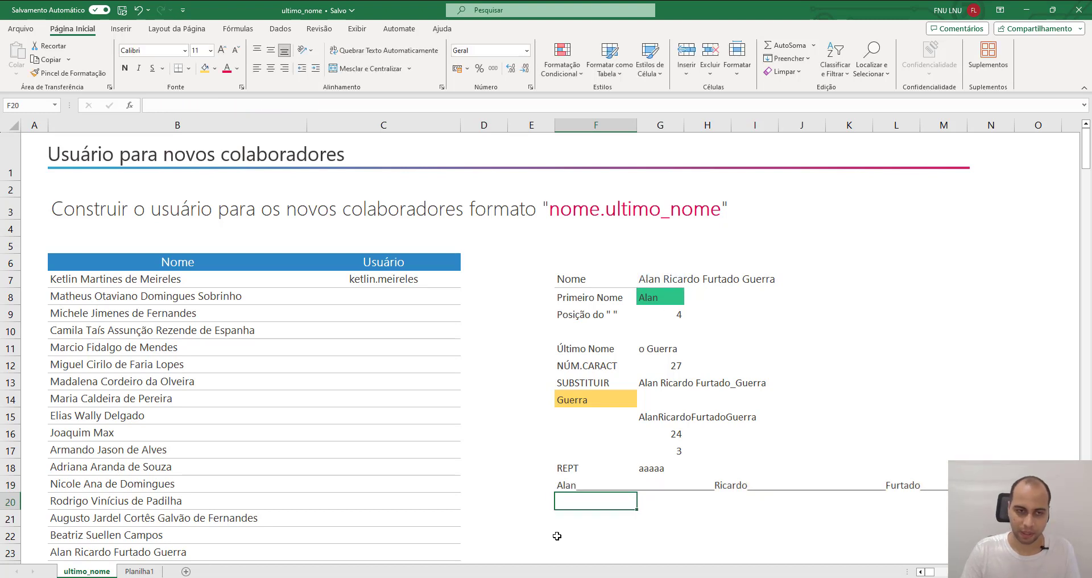
- Copy the name in B15 into G7 and check the character count formula in G12
{"action": "left_click", "coordinate": [87, 433]}
{"action": "left_click", "coordinate": [93, 417]}
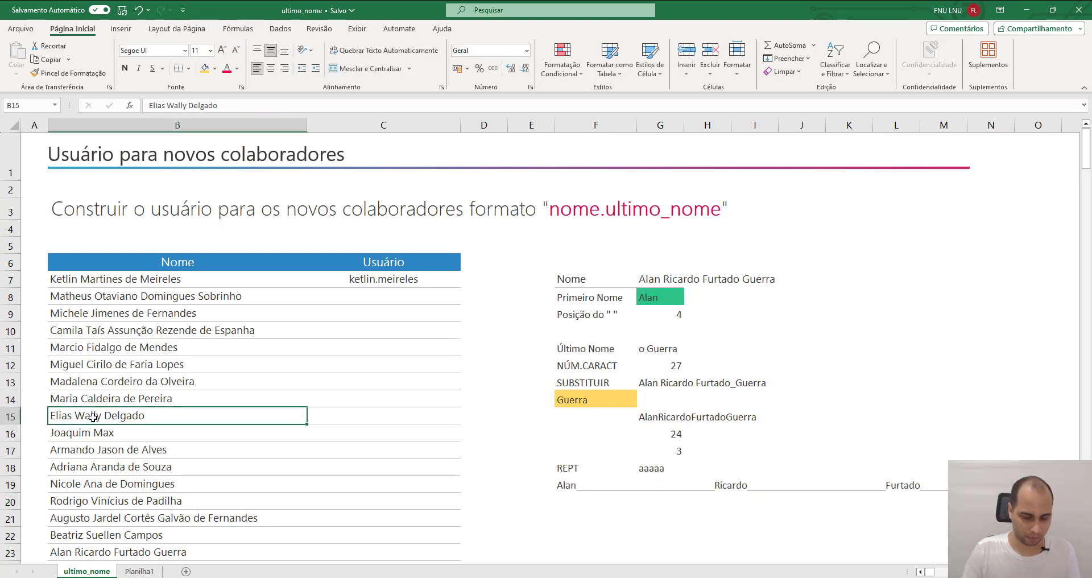
{"action": "key", "text": "ctrl+c"}
{"action": "left_click", "coordinate": [654, 279]}
{"action": "key", "text": "ctrl+v"}
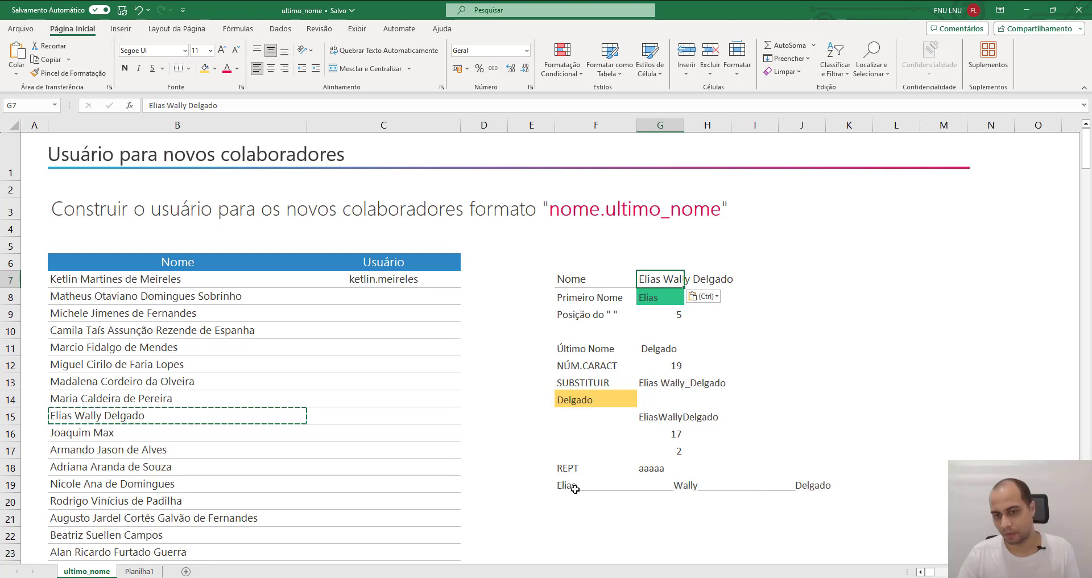
{"action": "left_click", "coordinate": [660, 371]}
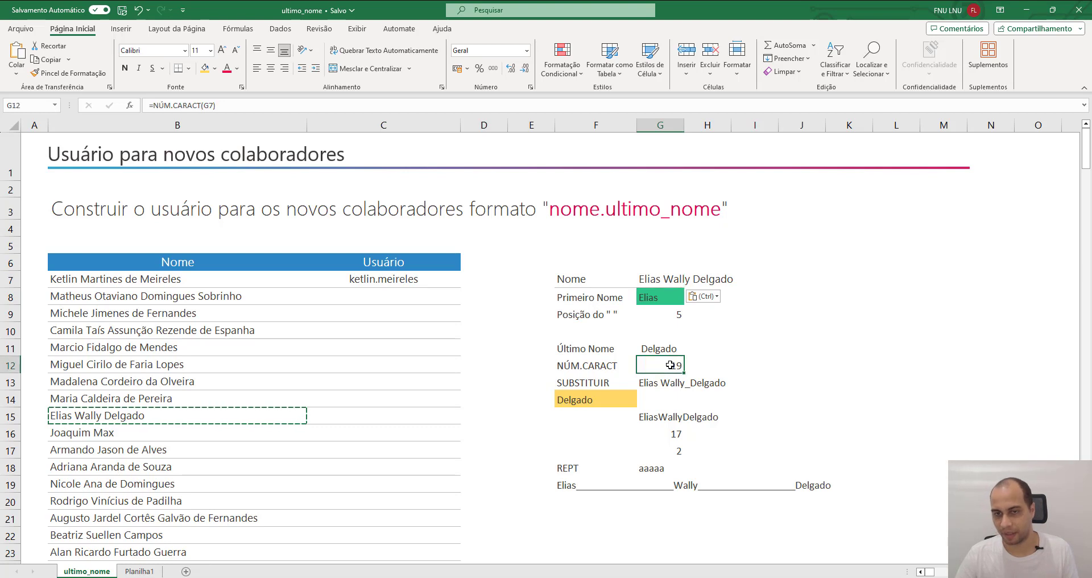
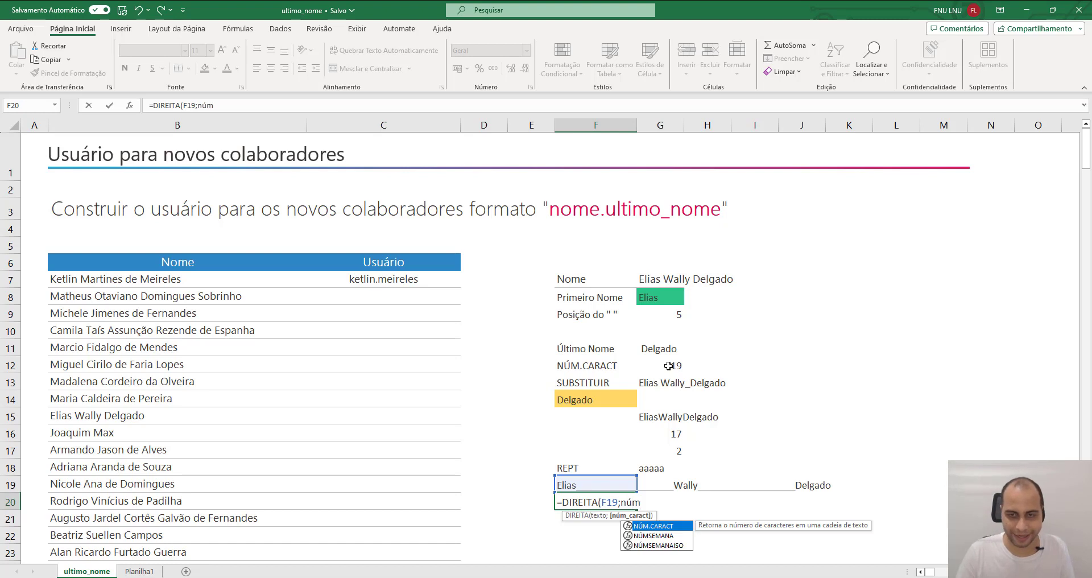
- Complete the formula in F20 as =DIREITA(F19;NÚM.CARACT(G7)) and review it against F19's formula
{"action": "key", "text": "Tab"}
{"action": "left_click", "coordinate": [655, 282]}
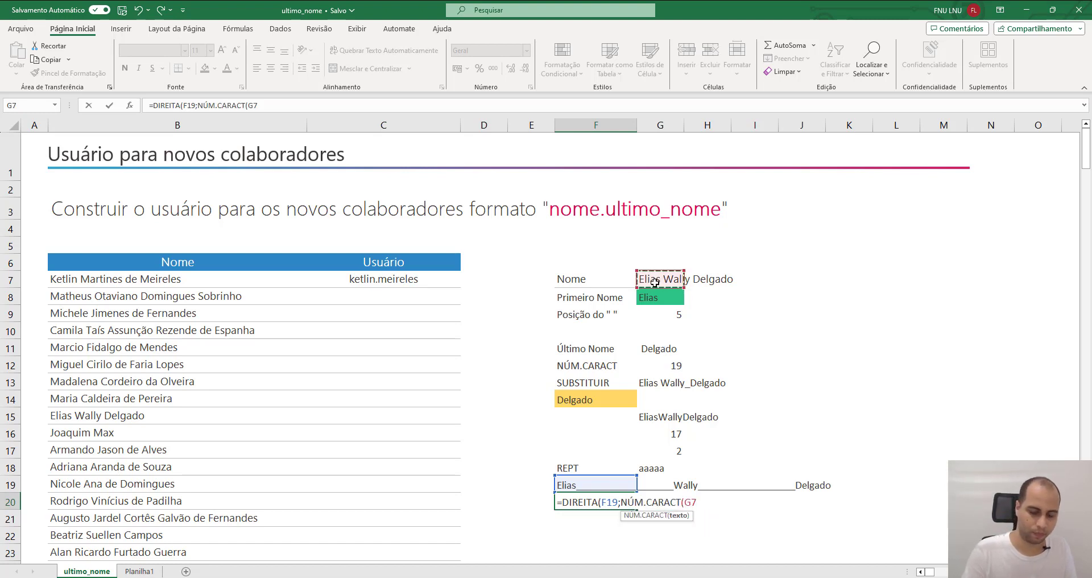
{"action": "type", "text": ")"}
{"action": "key", "text": "Return"}
{"action": "left_click", "coordinate": [574, 344]}
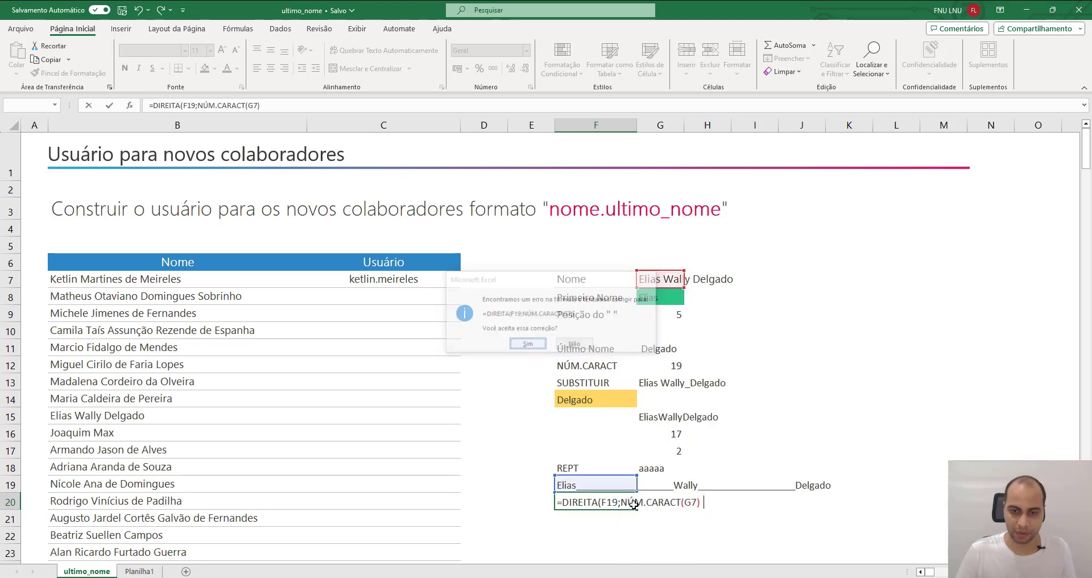
{"action": "type", "text": ")"}
{"action": "key", "text": "Return"}
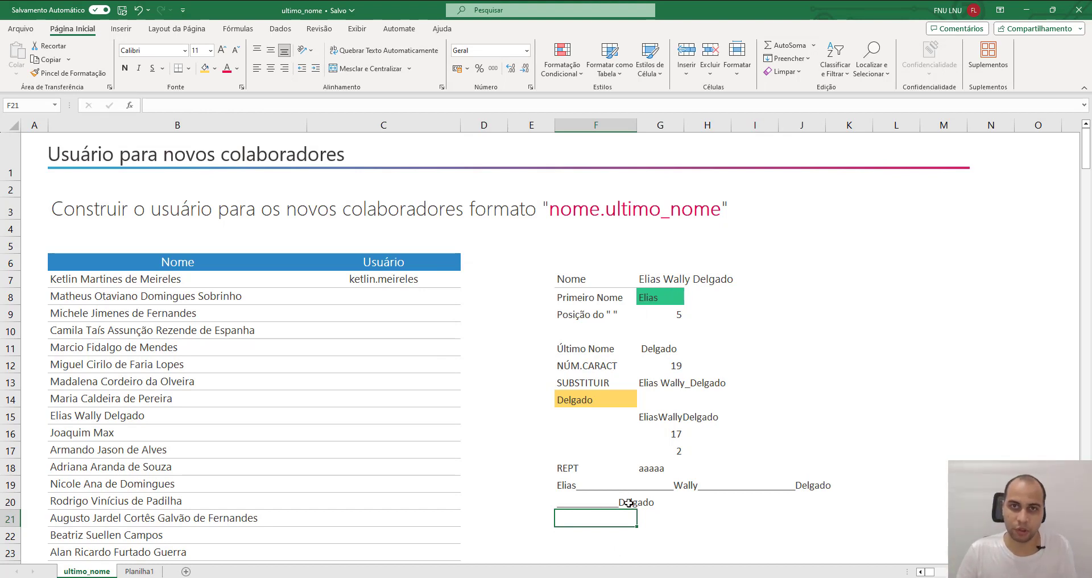
{"action": "left_click", "coordinate": [579, 486]}
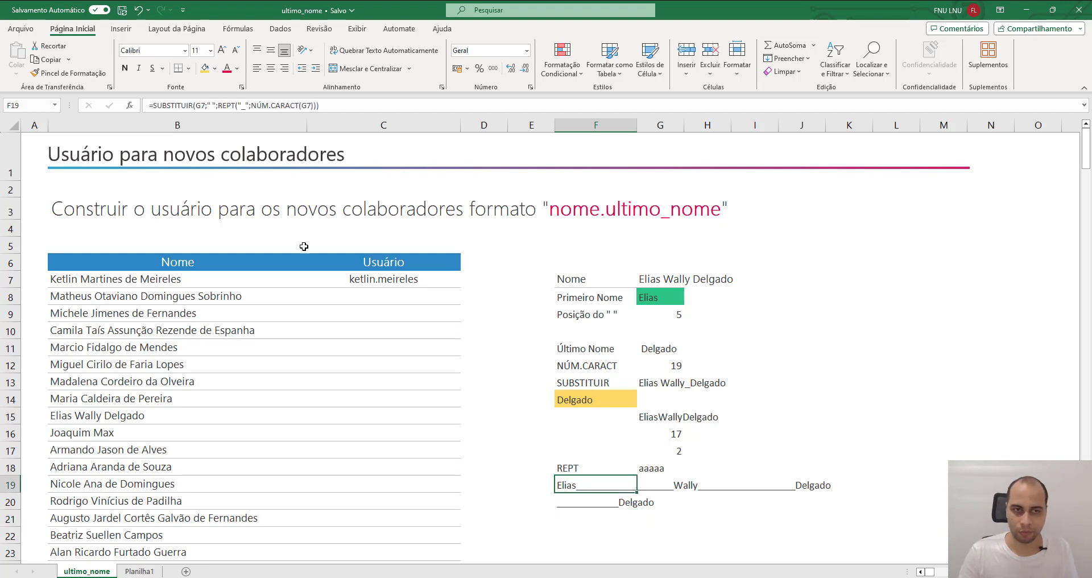
{"action": "left_click", "coordinate": [590, 505]}
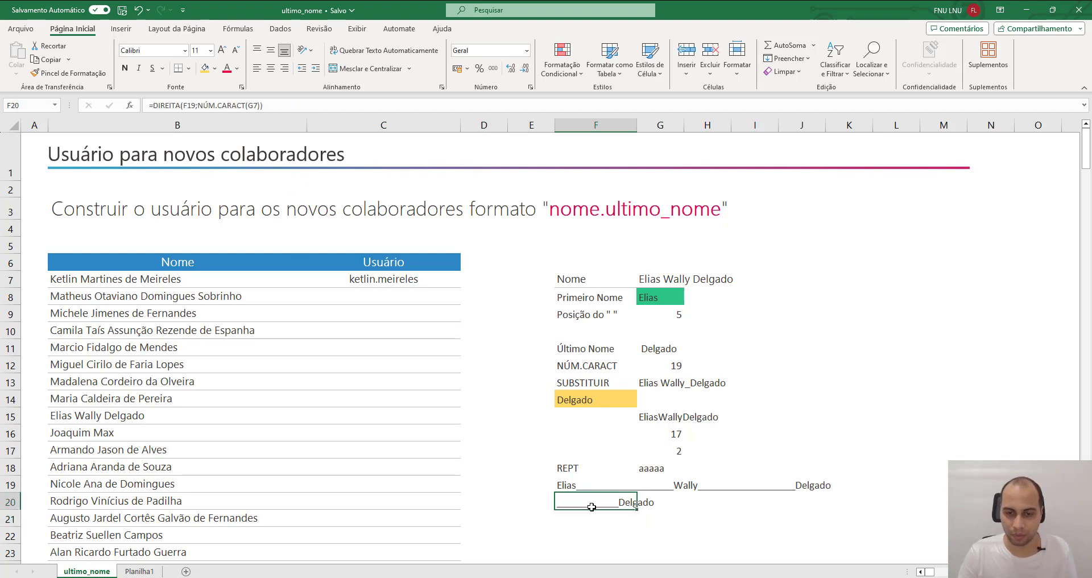
{"action": "double_click", "coordinate": [587, 503]}
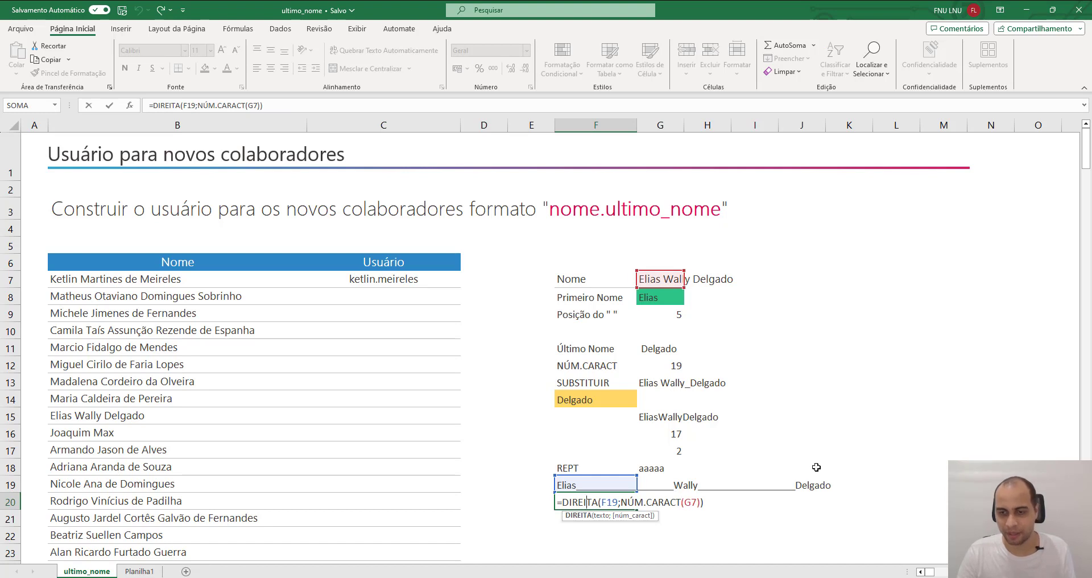
{"action": "key", "text": "Escape"}
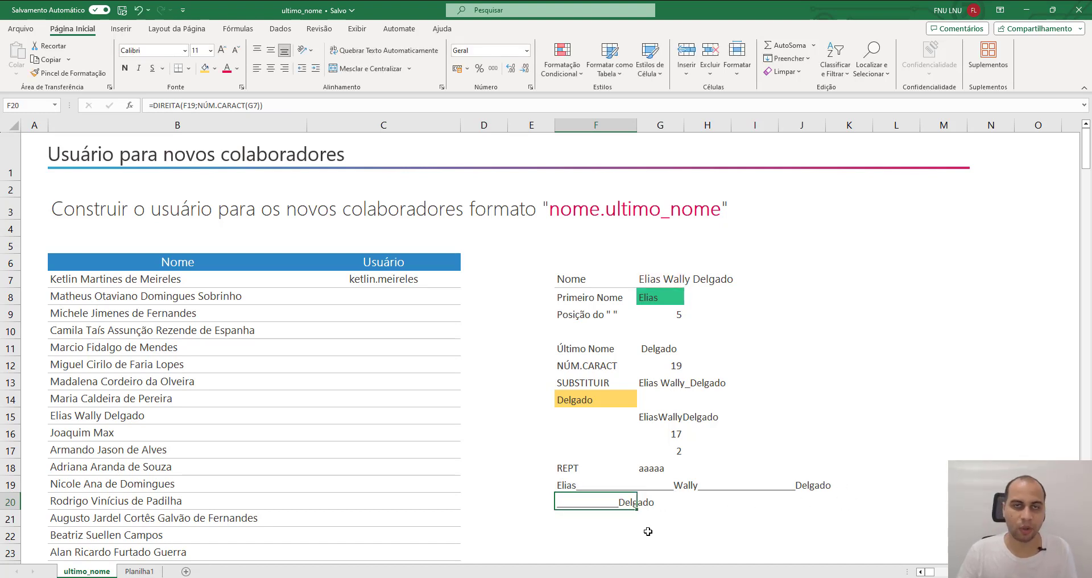
- Copy the name in B8 into G7 to test the last-name formulas
{"action": "left_click", "coordinate": [166, 296]}
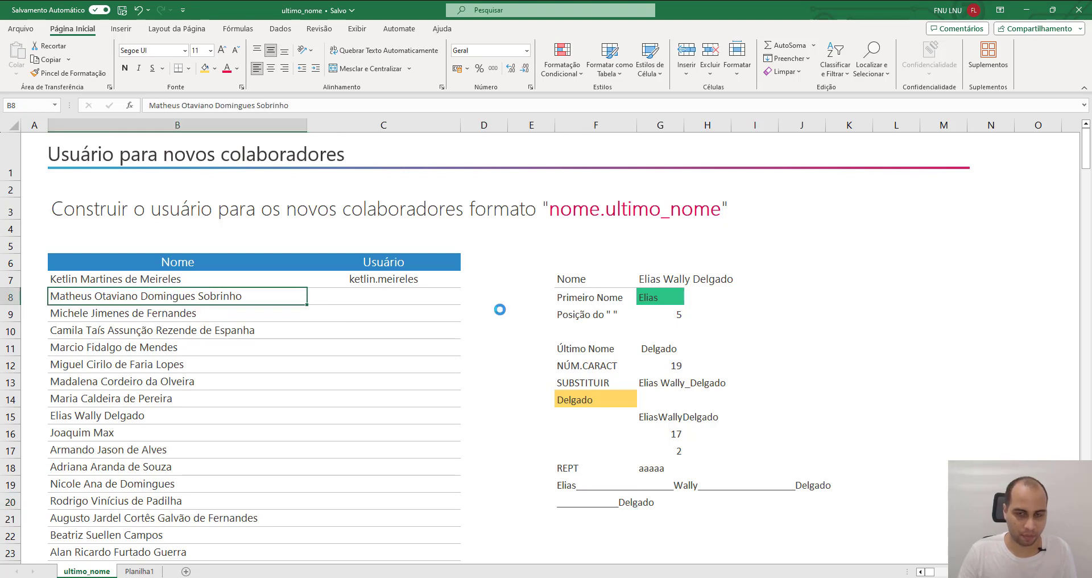
{"action": "key", "text": "ctrl+c"}
{"action": "left_click", "coordinate": [660, 279]}
{"action": "key", "text": "ctrl+v"}
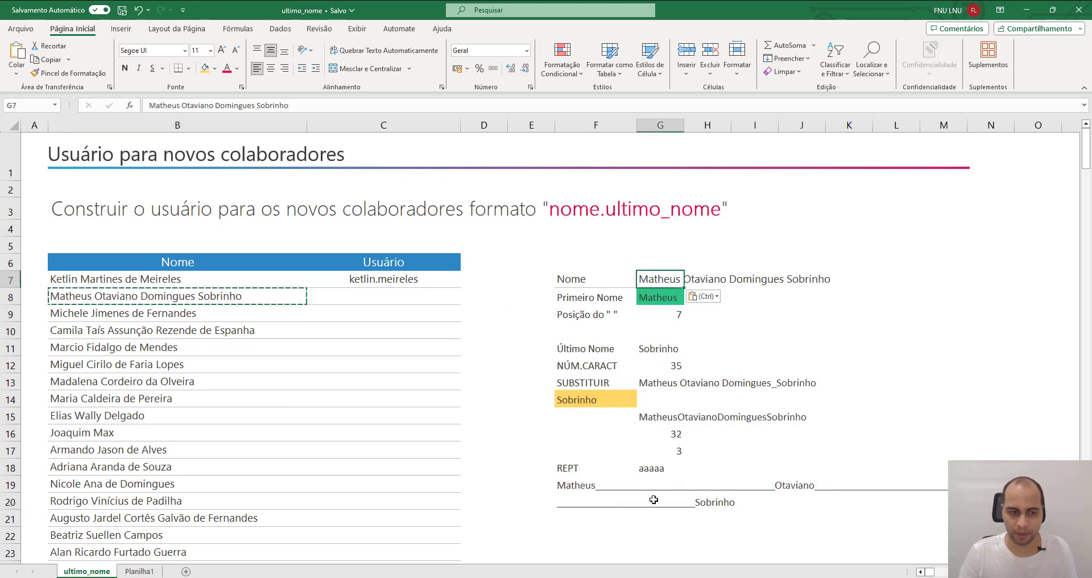
- Copy the long name in B21 into G7 to test the last-name formulas
{"action": "left_click", "coordinate": [73, 518]}
{"action": "key", "text": "ctrl+c"}
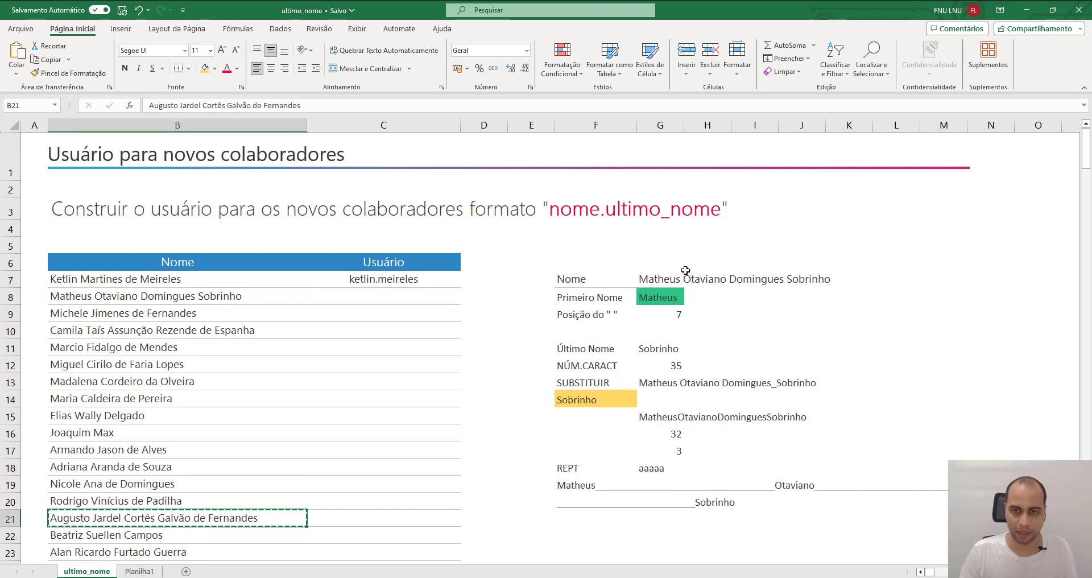
{"action": "left_click", "coordinate": [661, 279]}
{"action": "key", "text": "ctrl+v"}
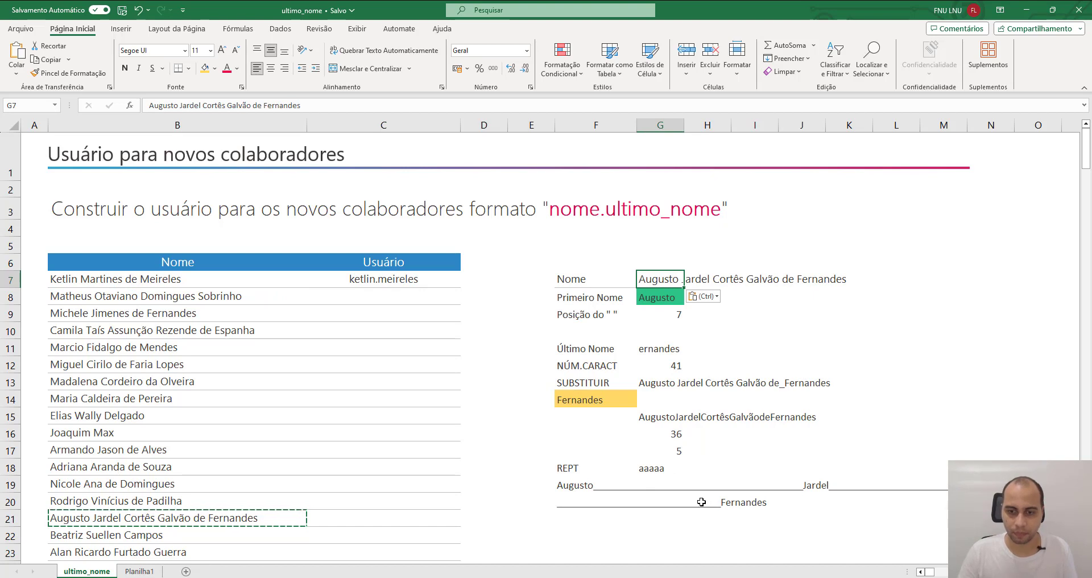
- Change the repeated text in F19's REPT function from an underscore to a space
{"action": "left_click", "coordinate": [585, 486]}
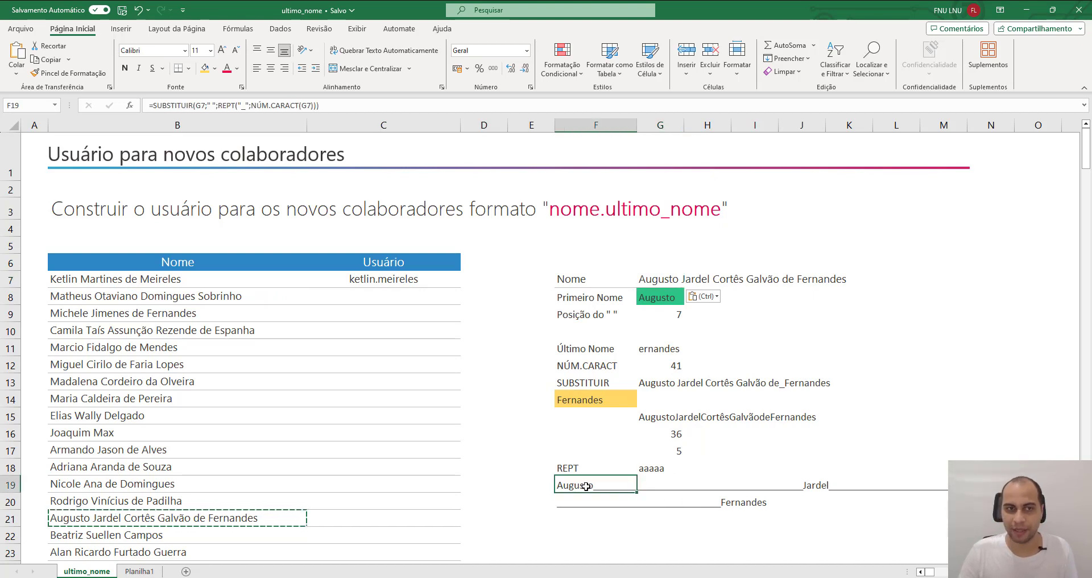
{"action": "double_click", "coordinate": [598, 485]}
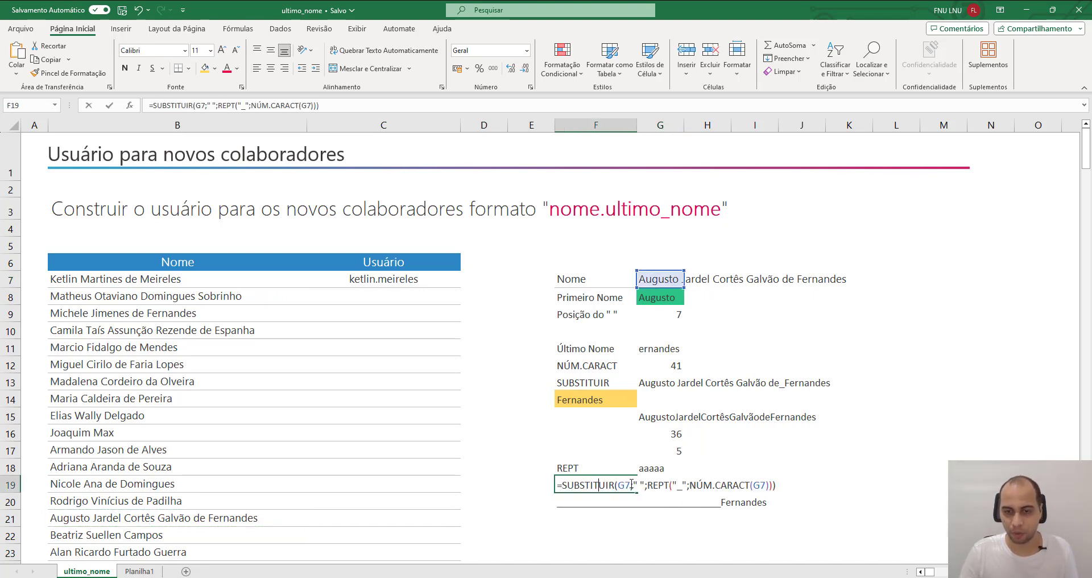
{"action": "left_click", "coordinate": [680, 485]}
{"action": "key", "text": "BackSpace"}
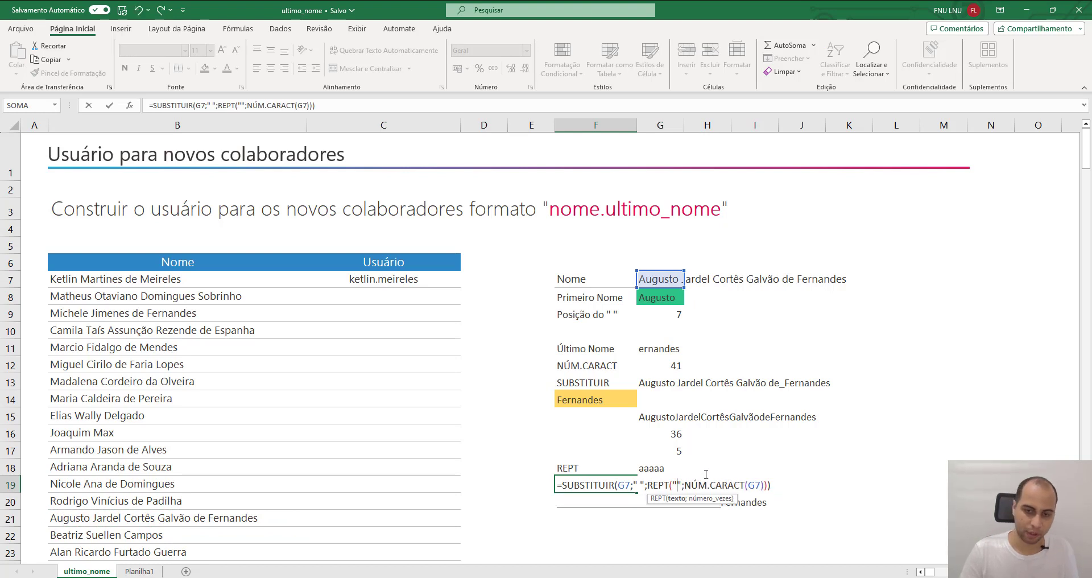
{"action": "key", "text": "Return"}
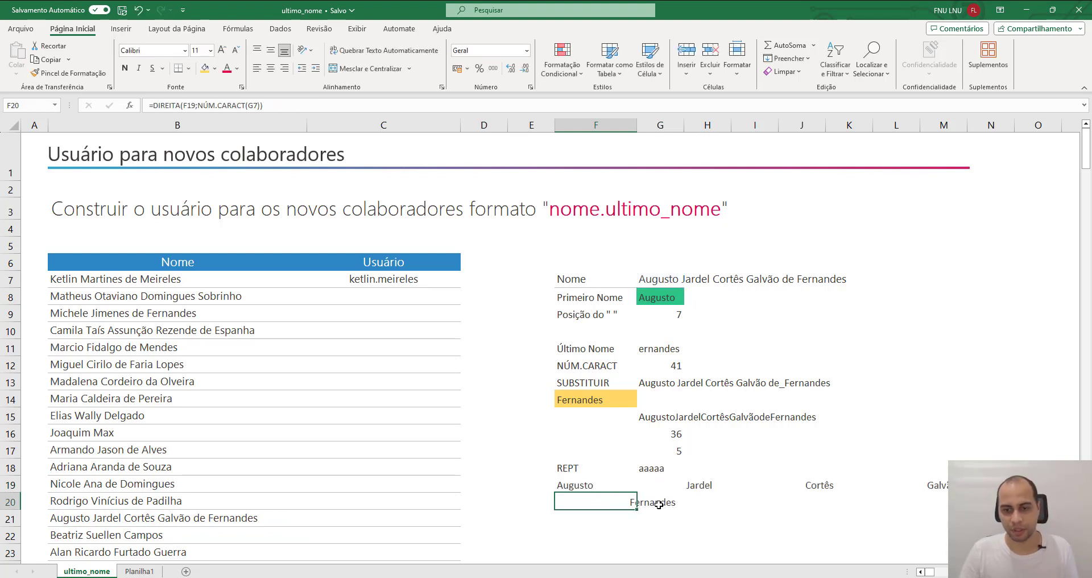
- Examine the DIREITA formula in F20 and the padded last name it returns
{"action": "left_click", "coordinate": [658, 505]}
{"action": "left_click", "coordinate": [584, 503]}
{"action": "double_click", "coordinate": [584, 504]}
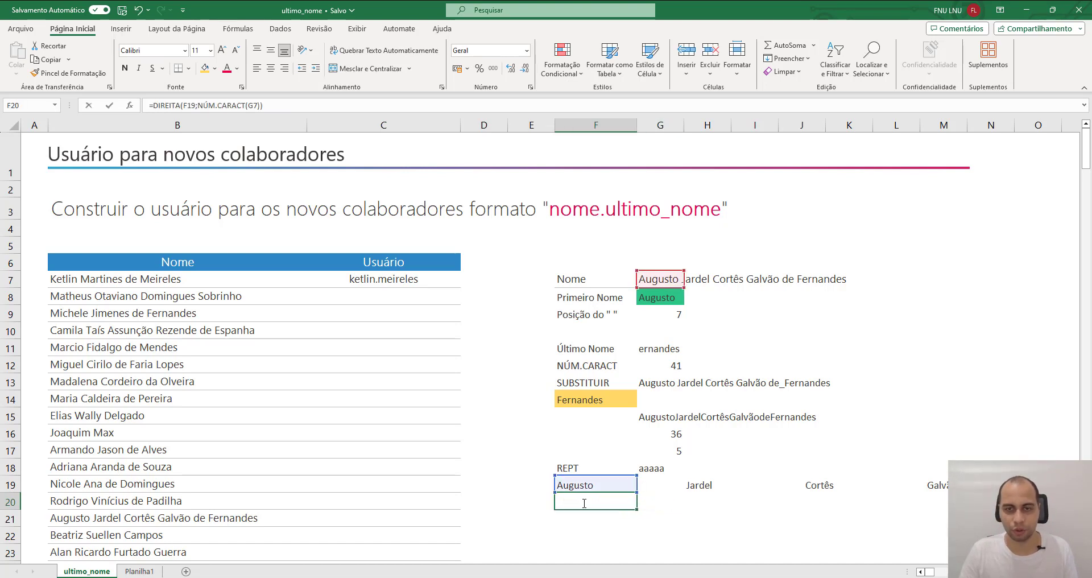
{"action": "key", "text": "Return"}
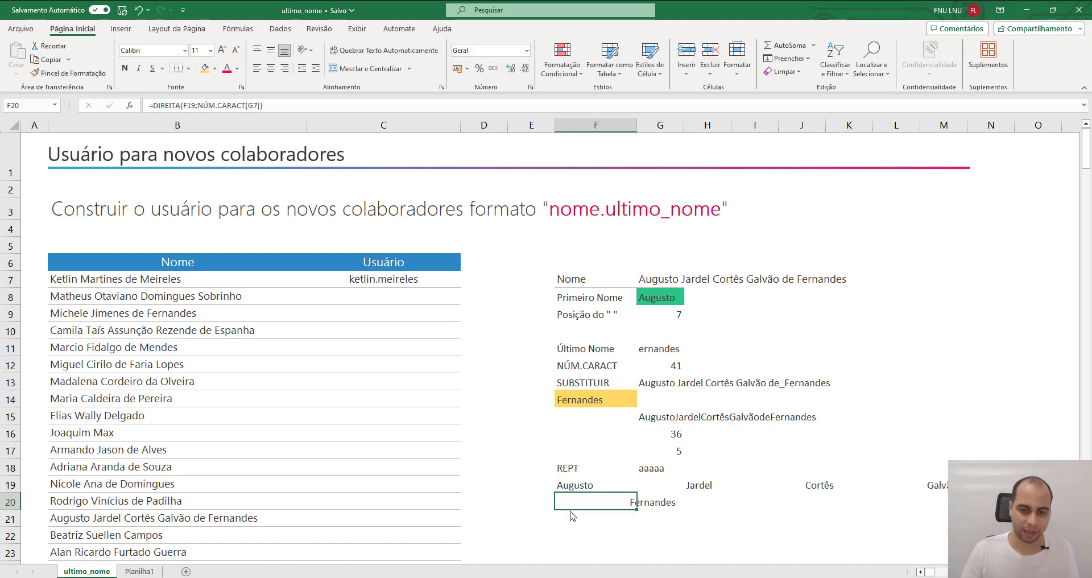
{"action": "type", "text": "=arruma"}
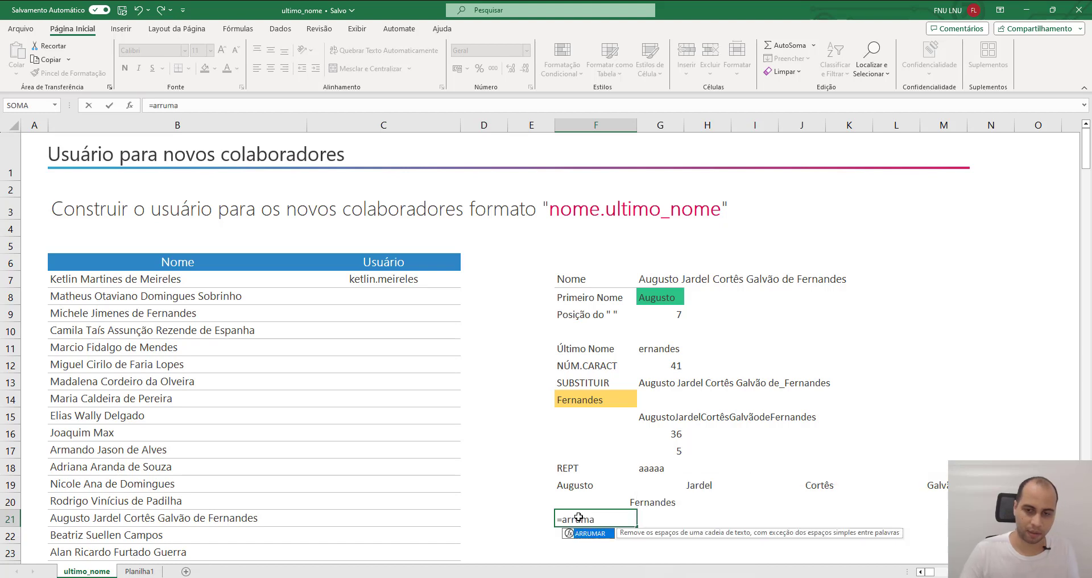
{"action": "key", "text": "Tab"}
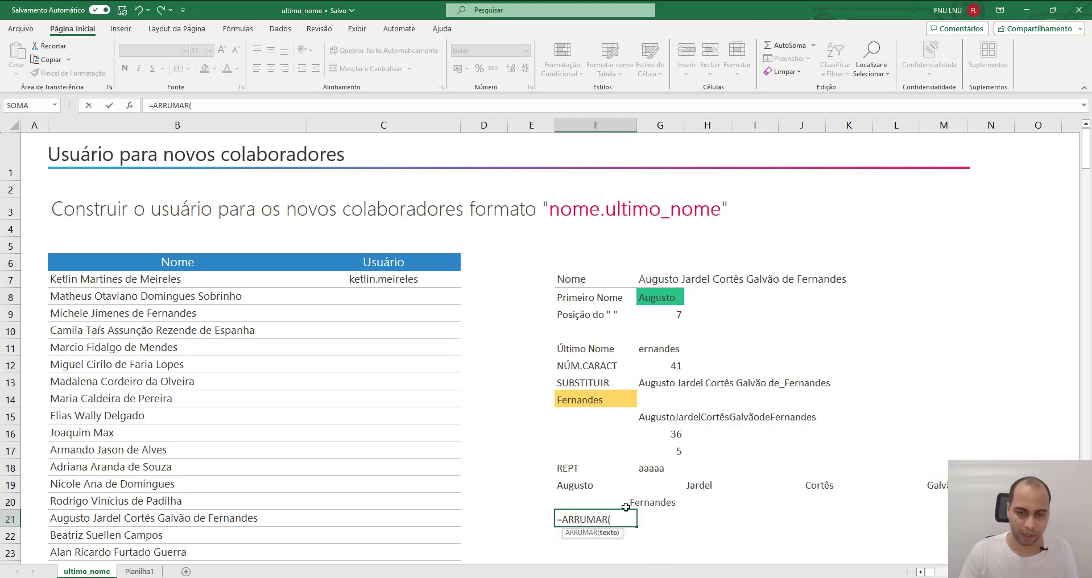
{"action": "key", "text": "BackSpace"}
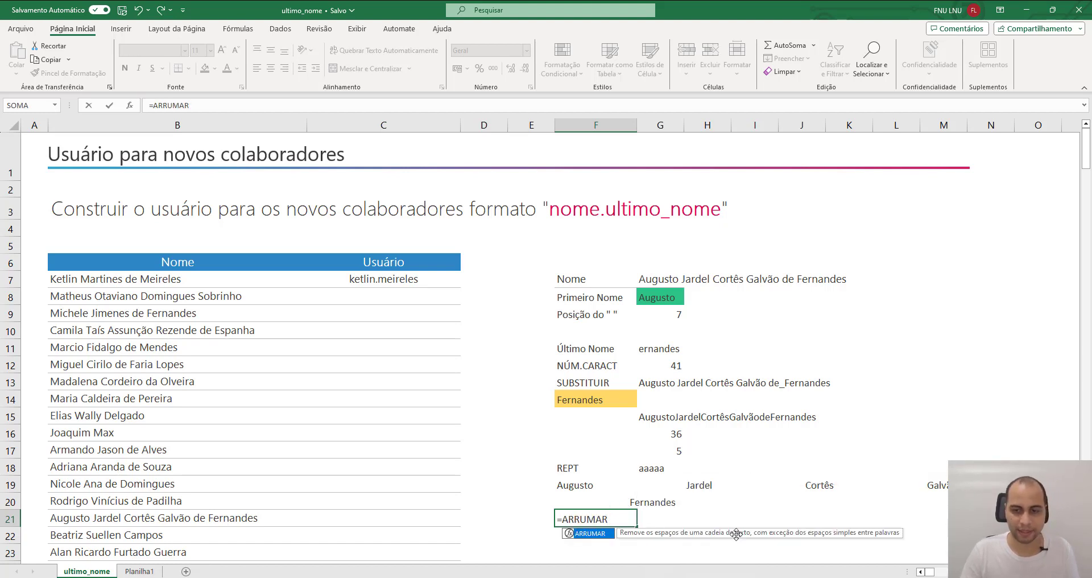
{"action": "left_click", "coordinate": [608, 504]}
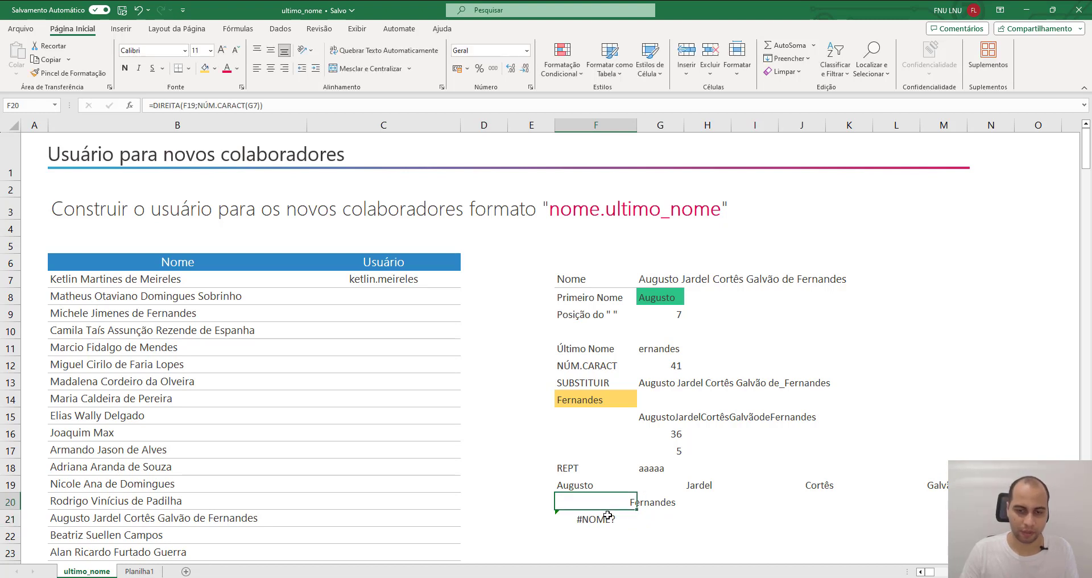
- Enter =ARRUMAR(F20) in F21 to strip the extra spaces from the extracted last name
{"action": "left_click", "coordinate": [608, 517]}
{"action": "type", "text": "=arruma"}
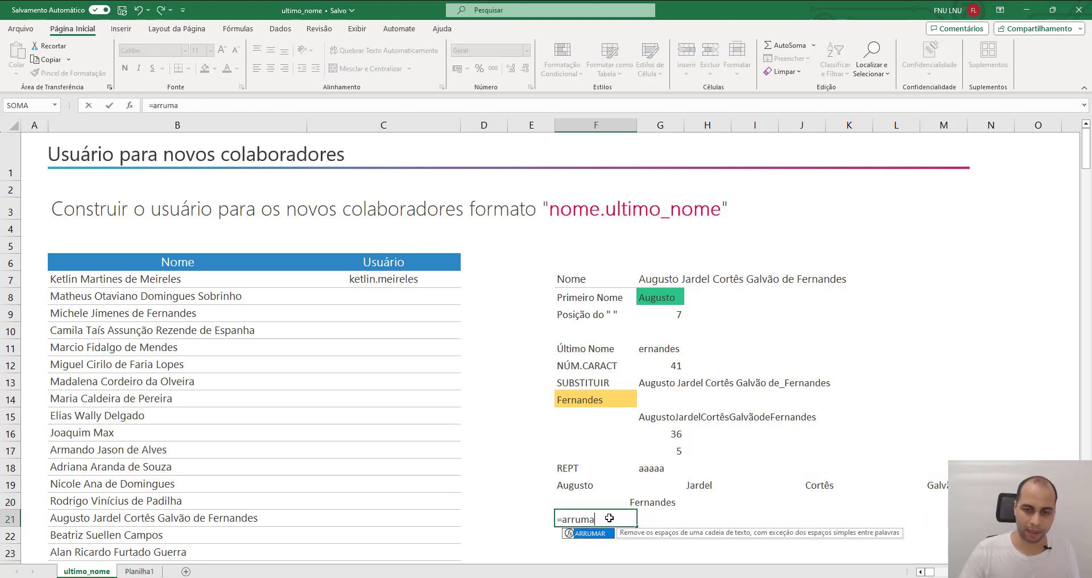
{"action": "type", "text": "r"}
{"action": "key", "text": "Tab"}
{"action": "key", "text": "Up"}
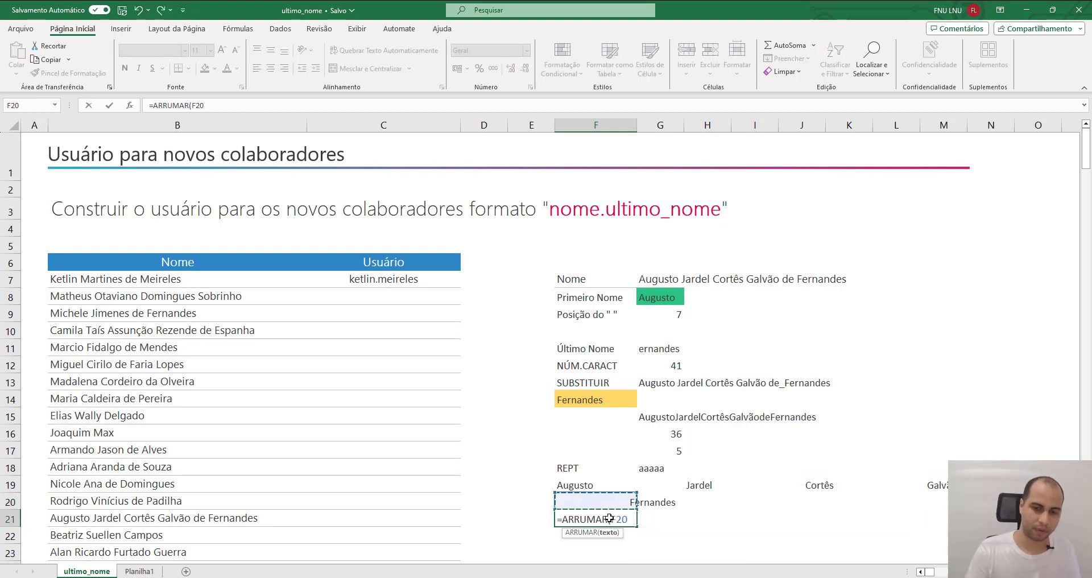
{"action": "key", "text": "Return"}
{"action": "left_click", "coordinate": [609, 517]}
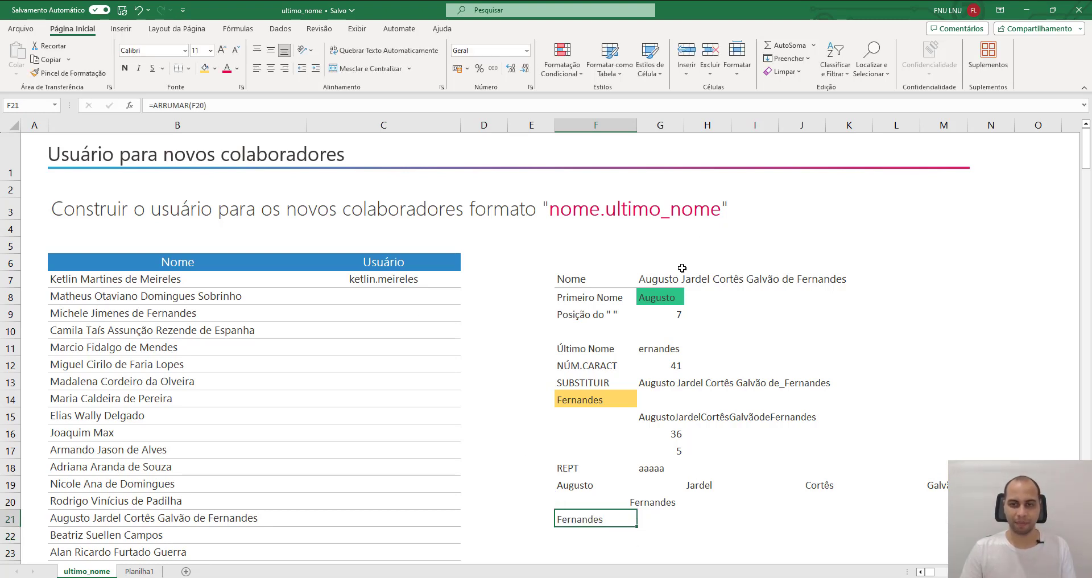
- Delete the middle names from the test name in G7, keeping only the first and last names
{"action": "left_click", "coordinate": [676, 279]}
{"action": "double_click", "coordinate": [688, 279]}
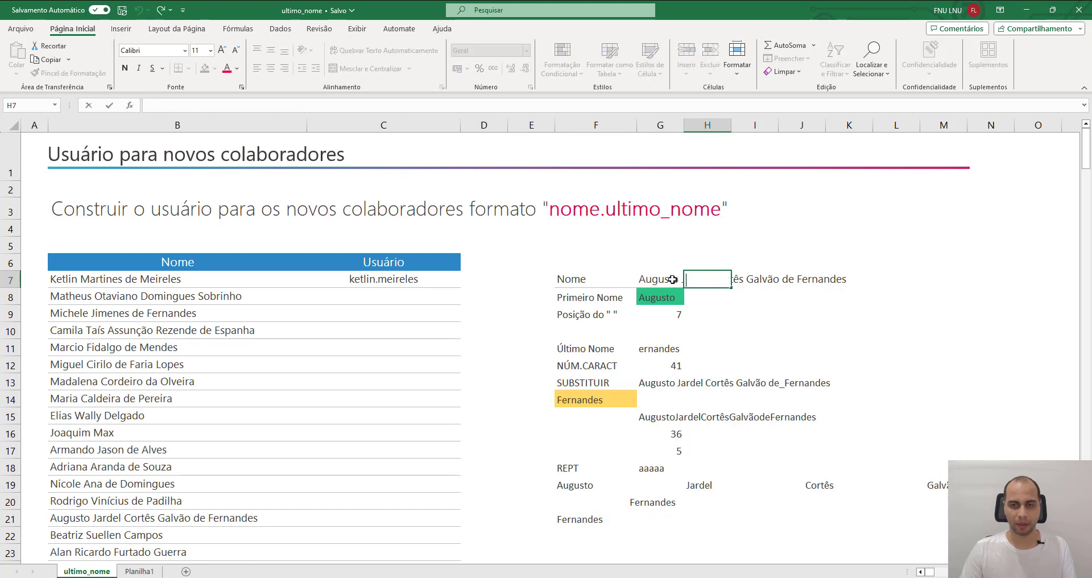
{"action": "left_click", "coordinate": [657, 281]}
{"action": "double_click", "coordinate": [657, 281]}
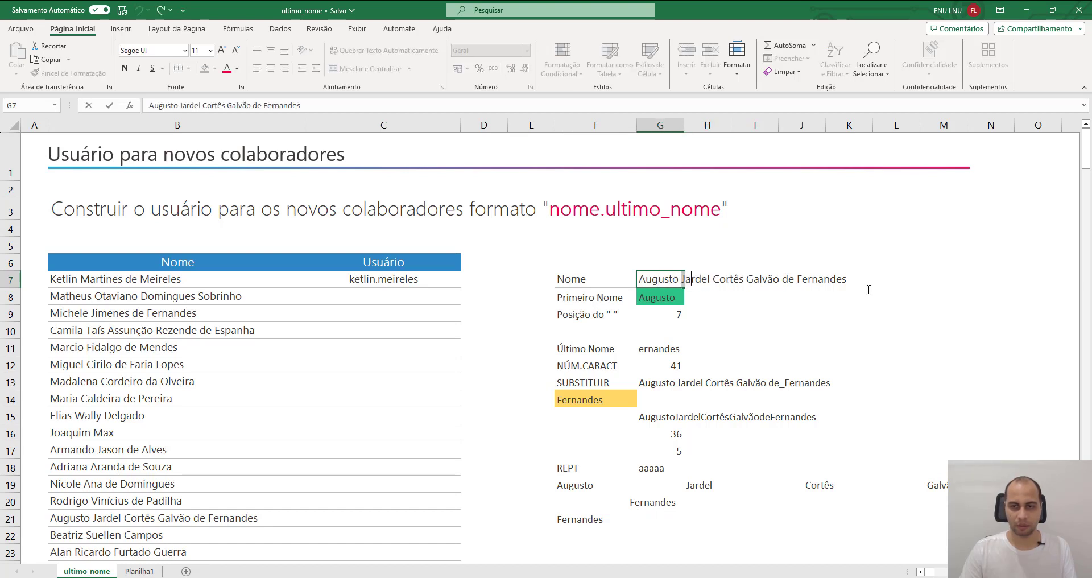
{"action": "left_click_drag", "start_coordinate": [869, 289], "coordinate": [792, 279]}
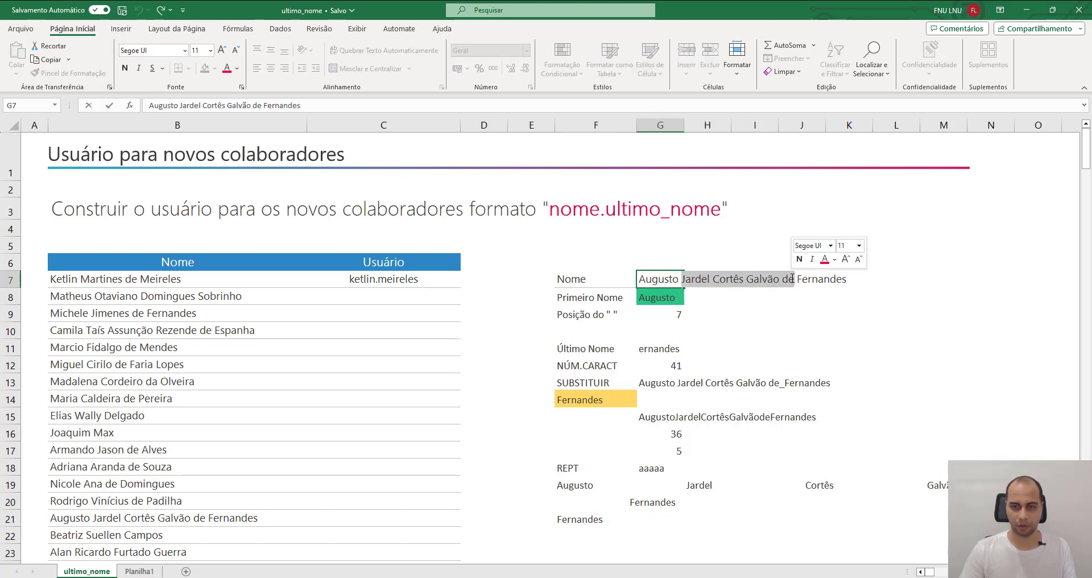
{"action": "key", "text": "Delete"}
{"action": "key", "text": "BackSpace"}
{"action": "key", "text": "Return"}
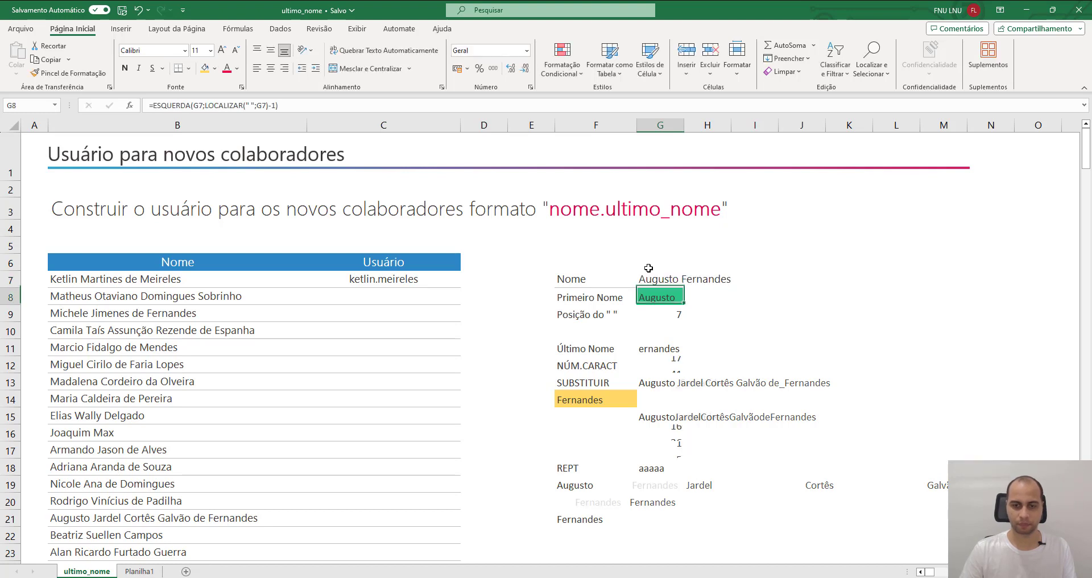
- Copy the name in B17 into G7 to test the last-name formulas
{"action": "left_click", "coordinate": [100, 431]}
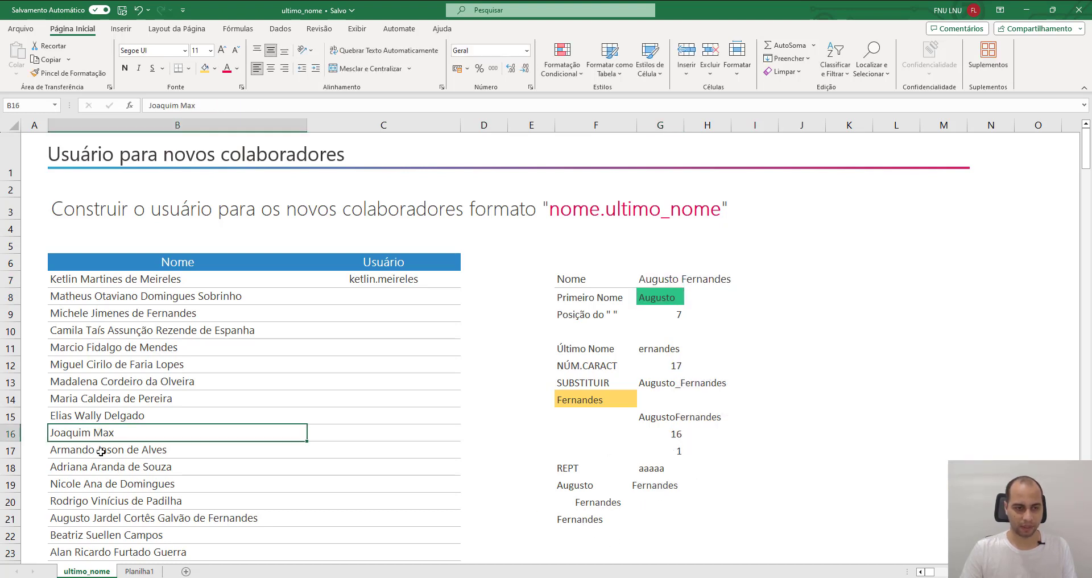
{"action": "left_click", "coordinate": [103, 454]}
{"action": "key", "text": "ctrl+c"}
{"action": "left_click", "coordinate": [653, 278]}
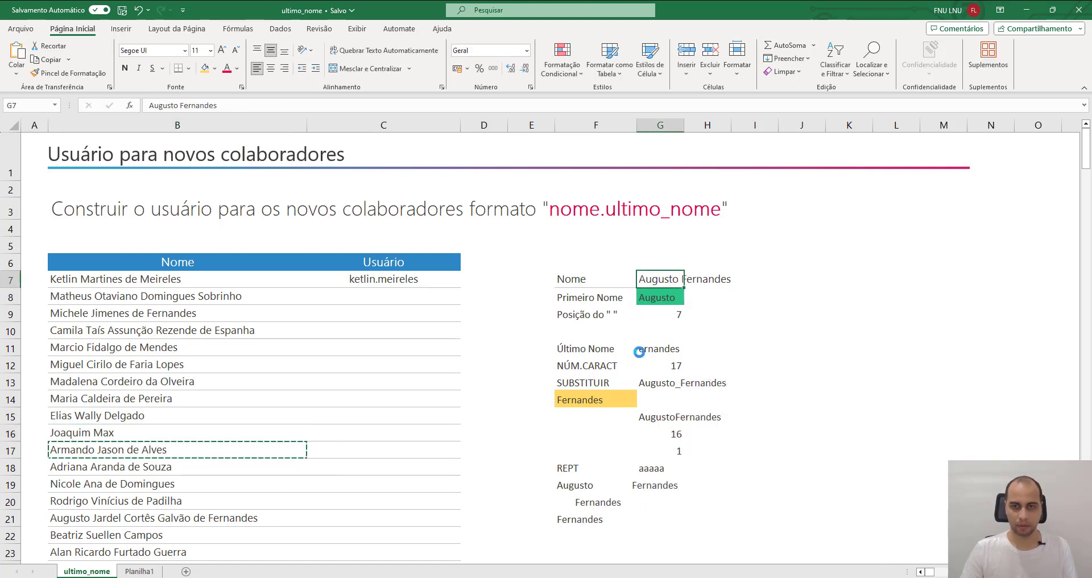
{"action": "key", "text": "ctrl+v"}
{"action": "left_click", "coordinate": [68, 537]}
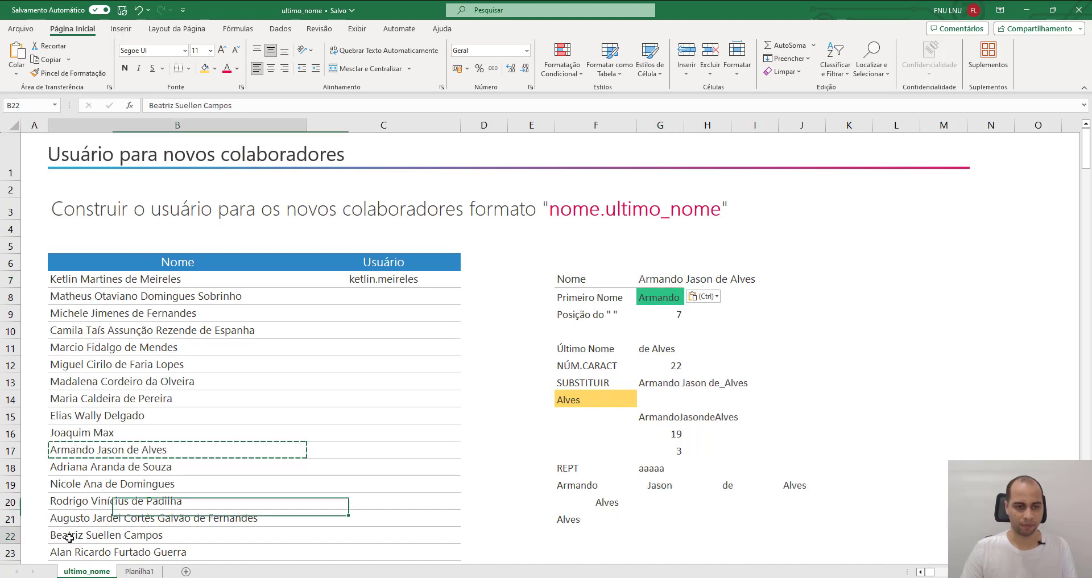
{"action": "key", "text": "ctrl"}
{"action": "key", "text": "Escape"}
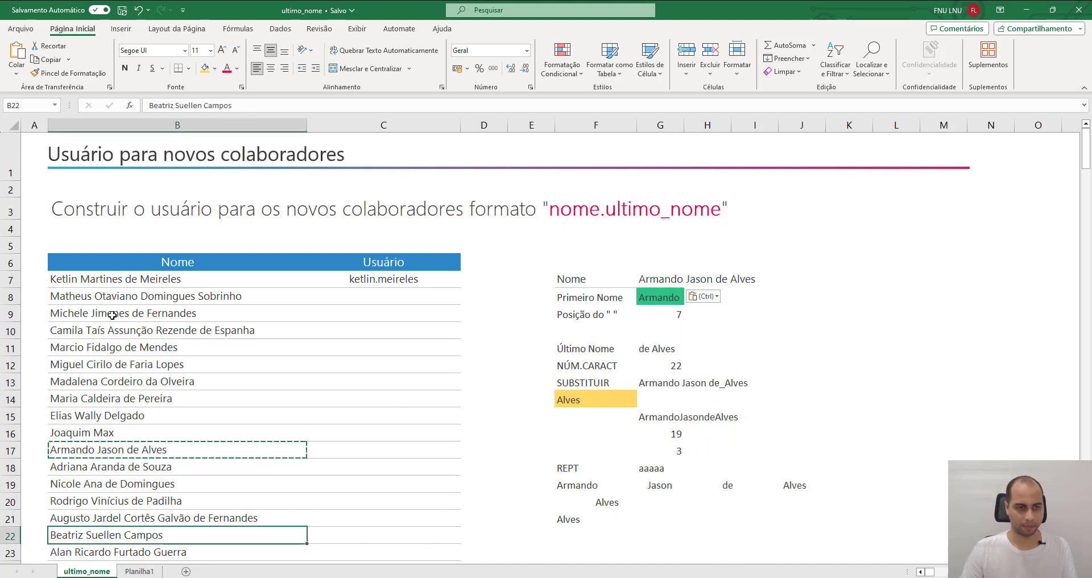
- Copy the name in B9 into G7 to test the last-name formulas
{"action": "left_click", "coordinate": [106, 313]}
{"action": "key", "text": "ctrl+c"}
{"action": "left_click", "coordinate": [660, 278]}
{"action": "key", "text": "ctrl+v"}
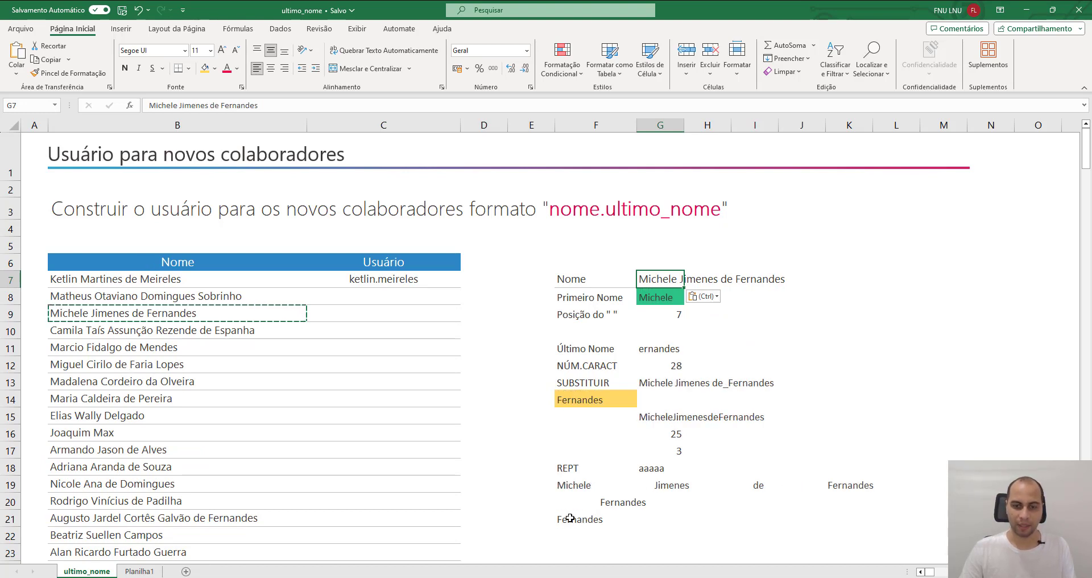
- Replace the F20 reference in F21 with F20's own formula, making it =ARRUMAR(DIREITA(F19;NÚM.CARACT(G7)))
{"action": "left_click", "coordinate": [617, 520]}
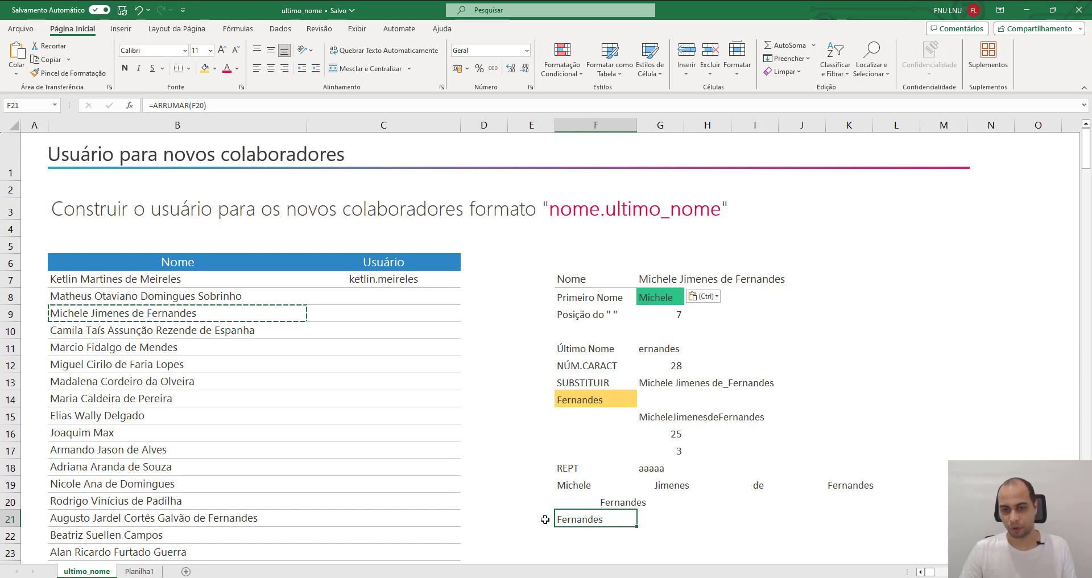
{"action": "double_click", "coordinate": [594, 519]}
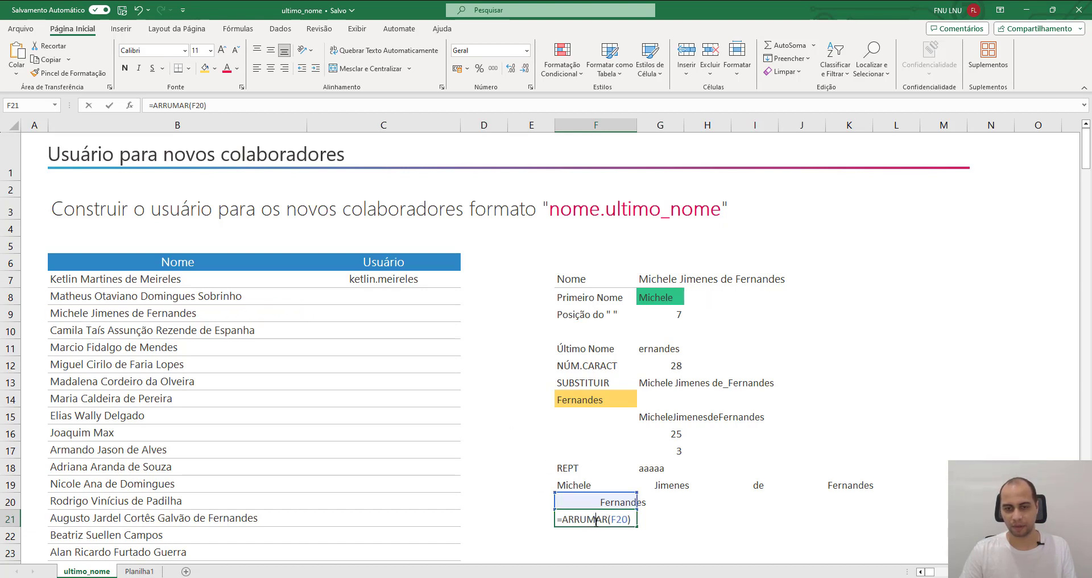
{"action": "key", "text": "Escape"}
{"action": "double_click", "coordinate": [579, 502]}
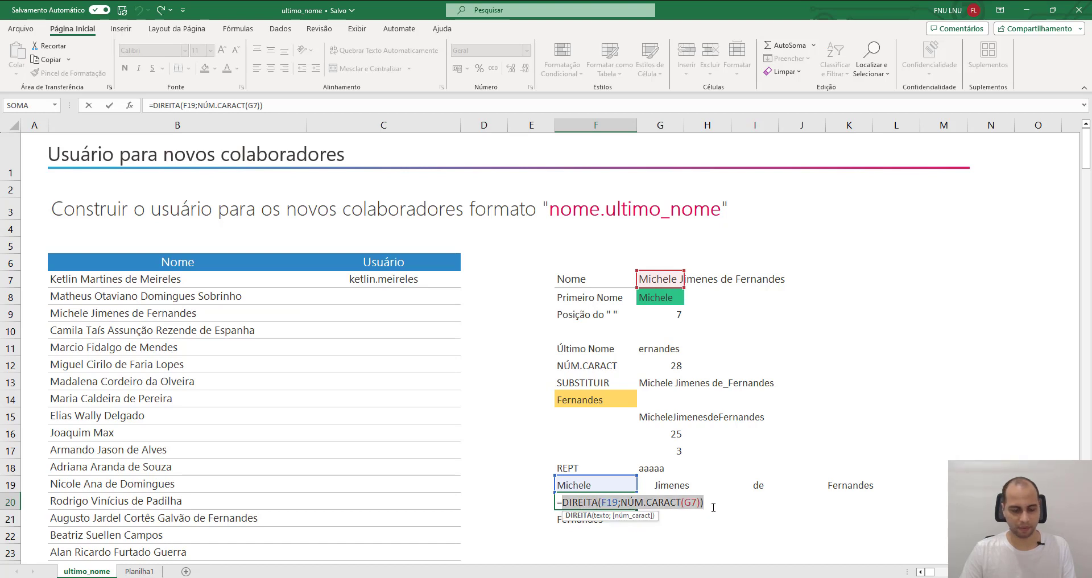
{"action": "key", "text": "Escape"}
{"action": "double_click", "coordinate": [584, 520]}
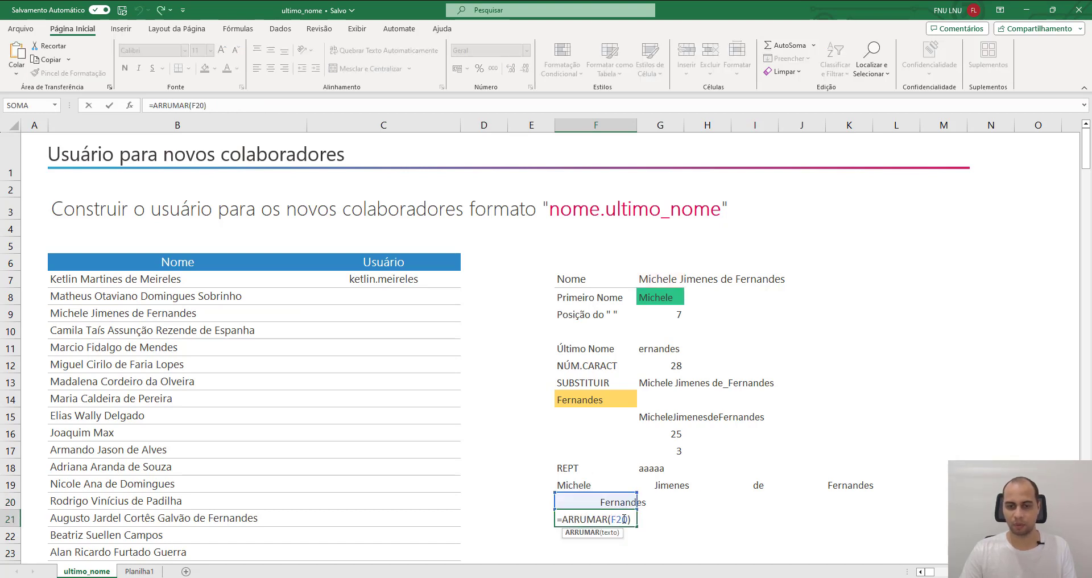
{"action": "double_click", "coordinate": [624, 520]}
{"action": "key", "text": "ctrl+v"}
{"action": "key", "text": "Return"}
- Replace the F19 reference in F21's formula with F19's expression SUBSTITUIR(G7;" ";REPT(" ";NÚM.CARACT(G7)))
{"action": "double_click", "coordinate": [677, 519]}
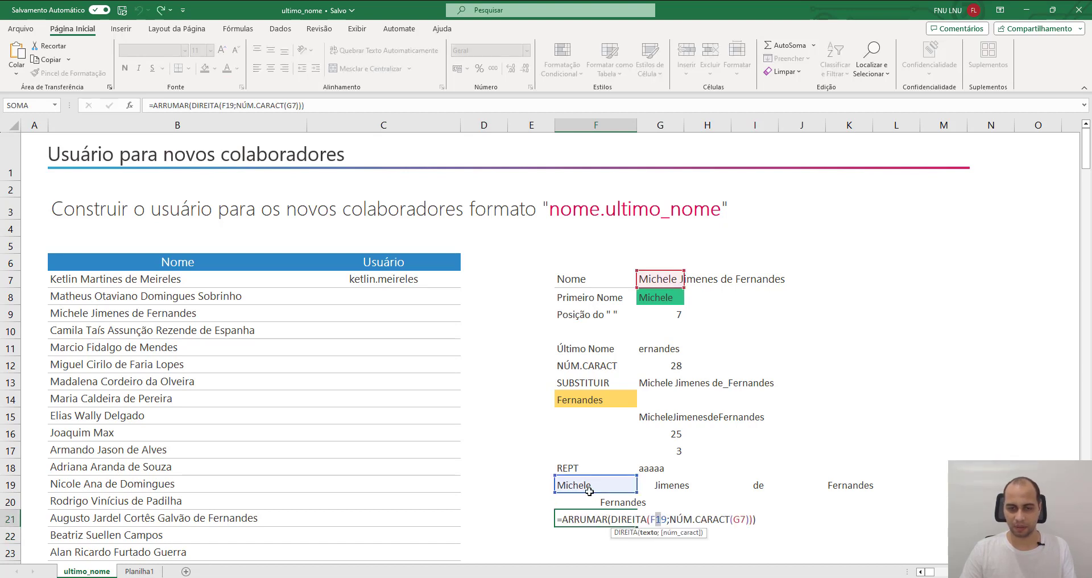
{"action": "double_click", "coordinate": [568, 486]}
{"action": "left_click_drag", "start_coordinate": [562, 485], "coordinate": [775, 485]}
{"action": "key", "text": "ctrl+c"}
{"action": "key", "text": "Escape"}
{"action": "double_click", "coordinate": [581, 520]}
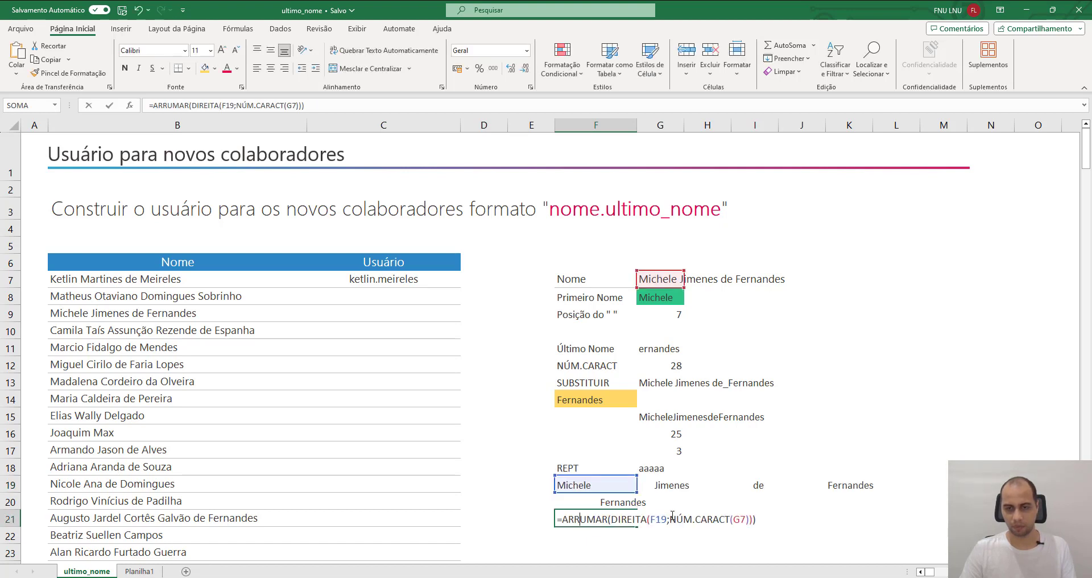
{"action": "double_click", "coordinate": [661, 520]}
{"action": "key", "text": "ctrl+v"}
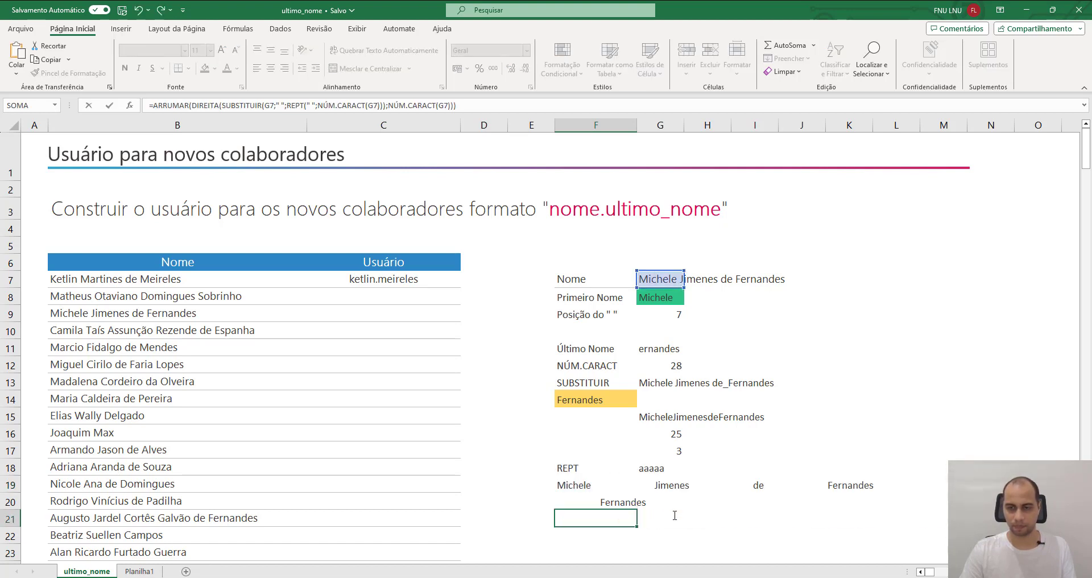
{"action": "key", "text": "Return"}
- Copy the text of the nested ARRUMAR formula in F21 without changing the cell
{"action": "left_click", "coordinate": [580, 519]}
{"action": "double_click", "coordinate": [580, 518]}
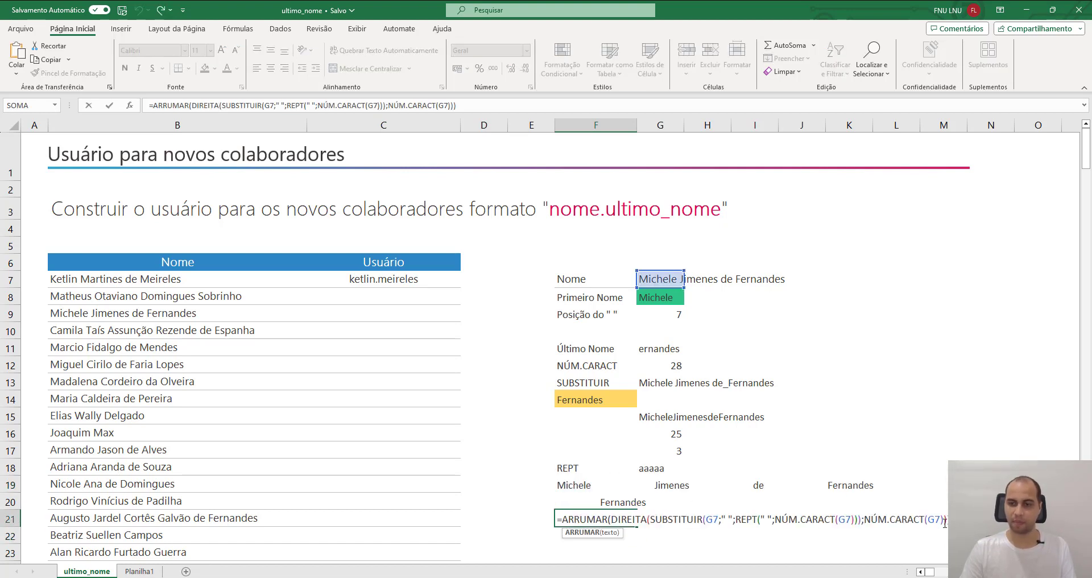
{"action": "left_click_drag", "start_coordinate": [950, 519], "coordinate": [563, 520]}
{"action": "key", "text": "ctrl+c"}
{"action": "key", "text": "Escape"}
- Replace the sample username in C7 with a CONCAT formula joining G8, a period "." and F21
{"action": "left_click", "coordinate": [316, 280]}
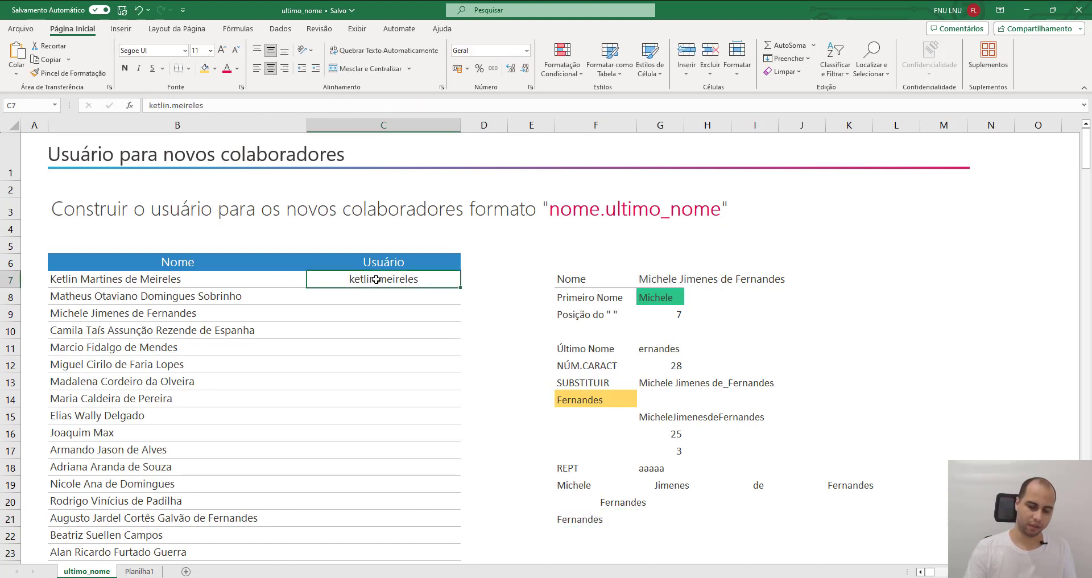
{"action": "type", "text": "=con"}
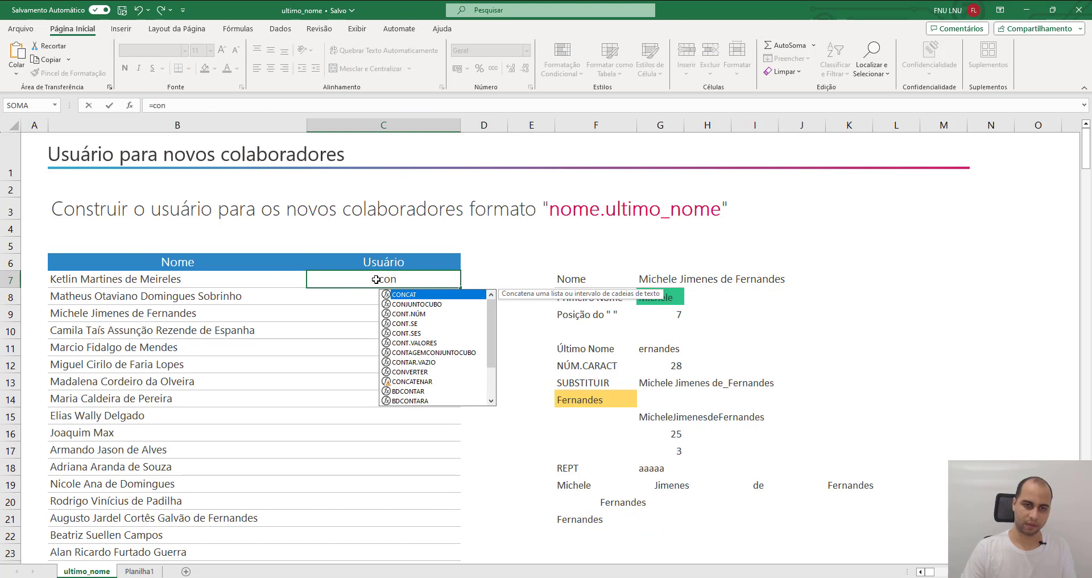
{"action": "key", "text": "Tab"}
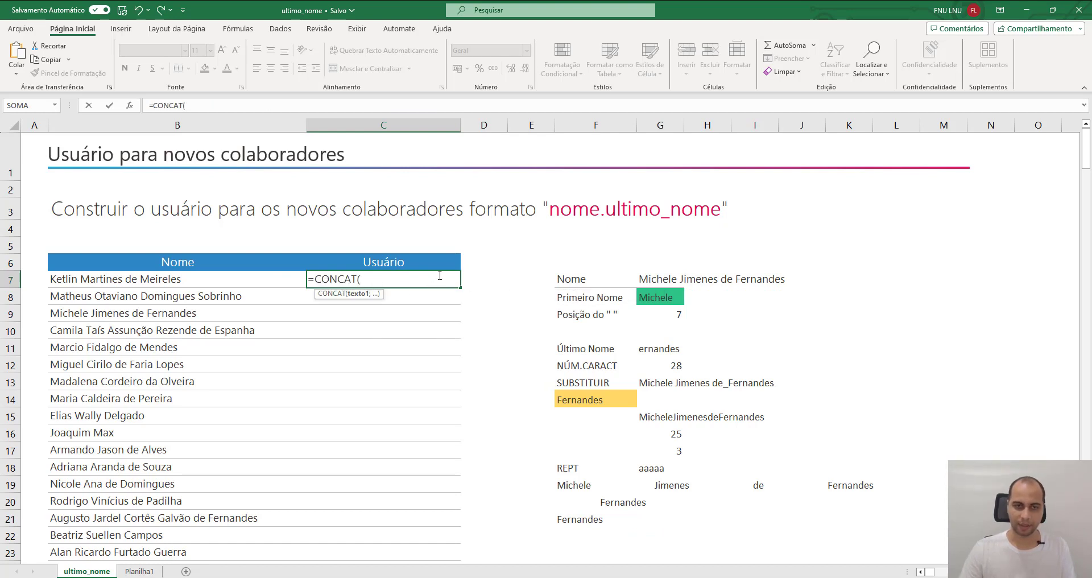
{"action": "left_click", "coordinate": [655, 300]}
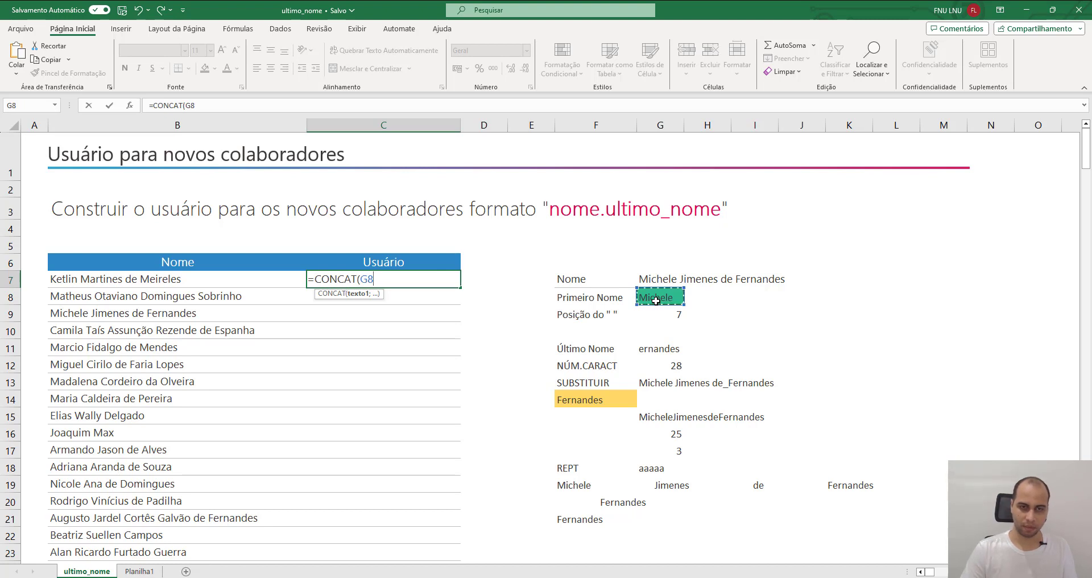
{"action": "type", "text": ";\"."}
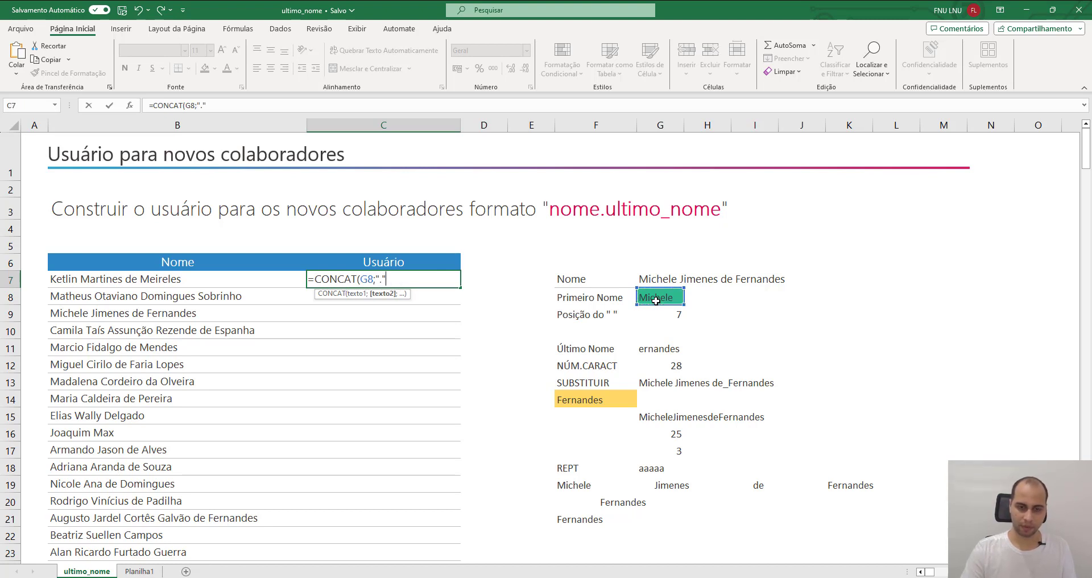
{"action": "type", "text": "\";"}
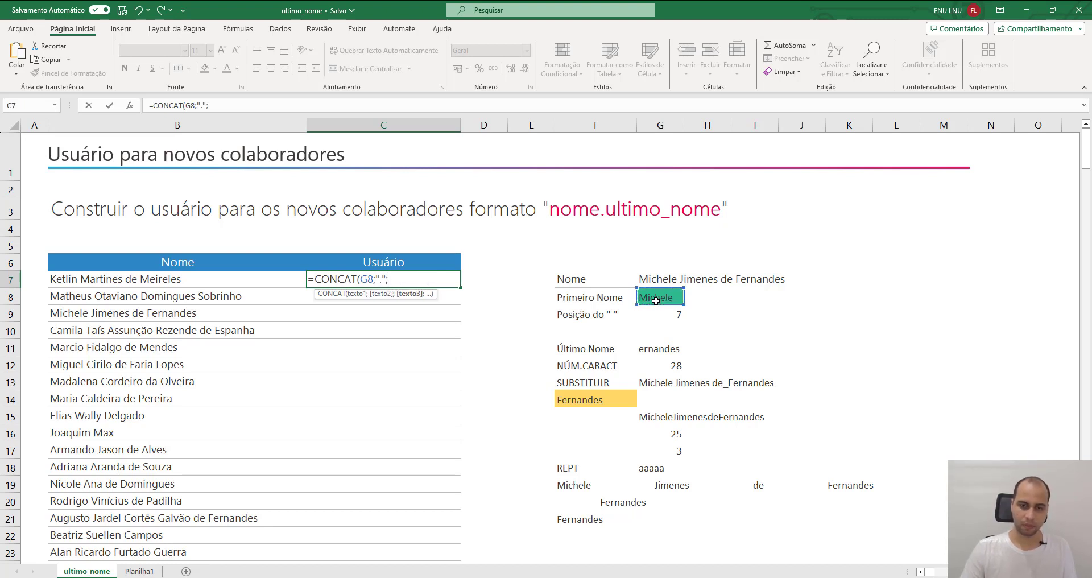
{"action": "left_click", "coordinate": [589, 522]}
{"action": "key", "text": "Return"}
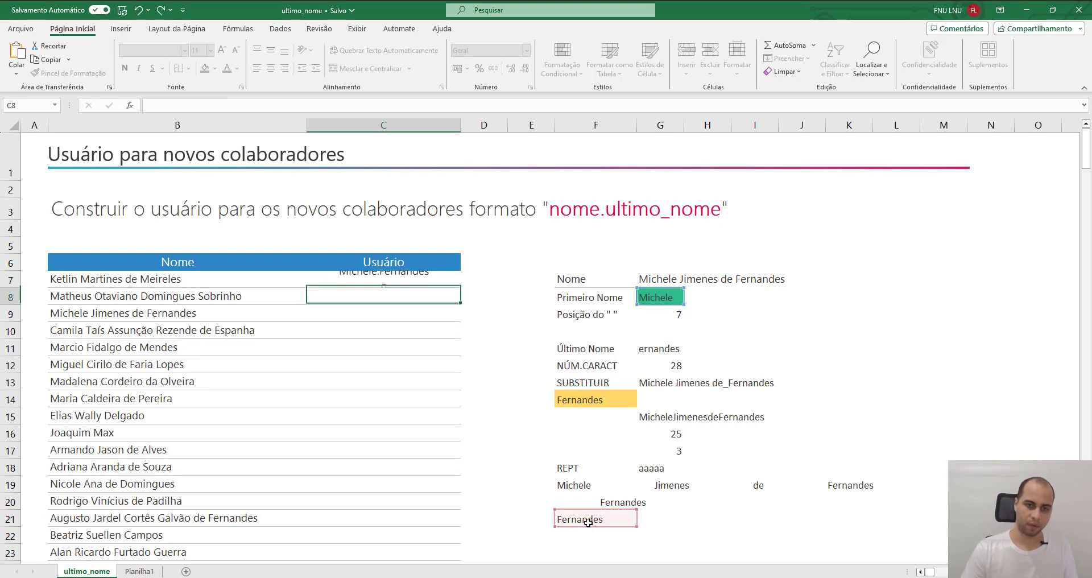
- Replace the F21 reference in C7's CONCAT formula with F21's full ARRUMAR(DIREITA(SUBSTITUIR(…))) expression
{"action": "left_click_drag", "start_coordinate": [619, 249], "coordinate": [703, 521]}
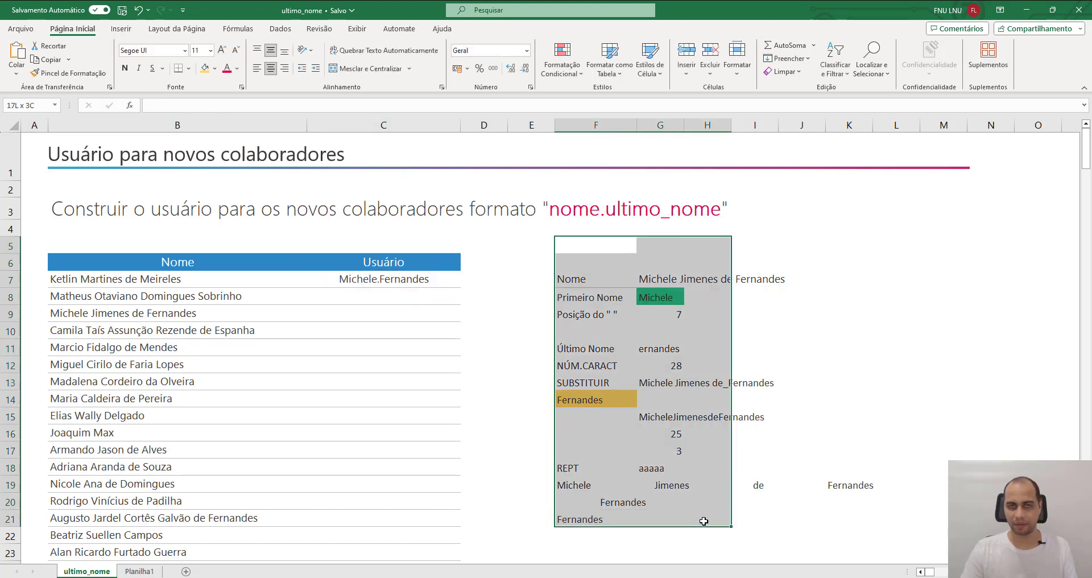
{"action": "double_click", "coordinate": [663, 297]}
{"action": "key", "text": "Escape"}
{"action": "double_click", "coordinate": [572, 520]}
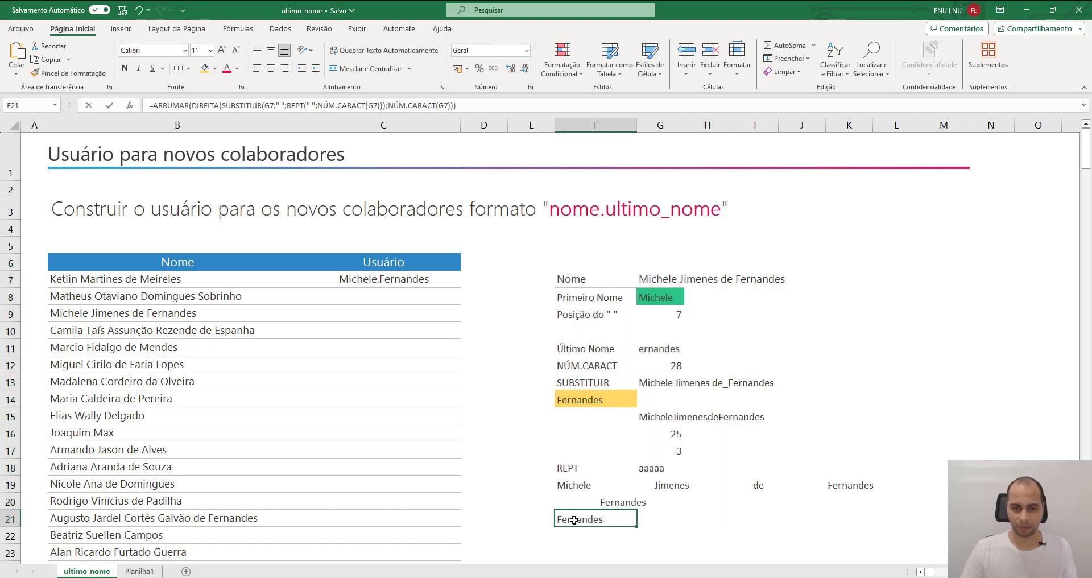
{"action": "left_click_drag", "start_coordinate": [565, 521], "coordinate": [947, 520]}
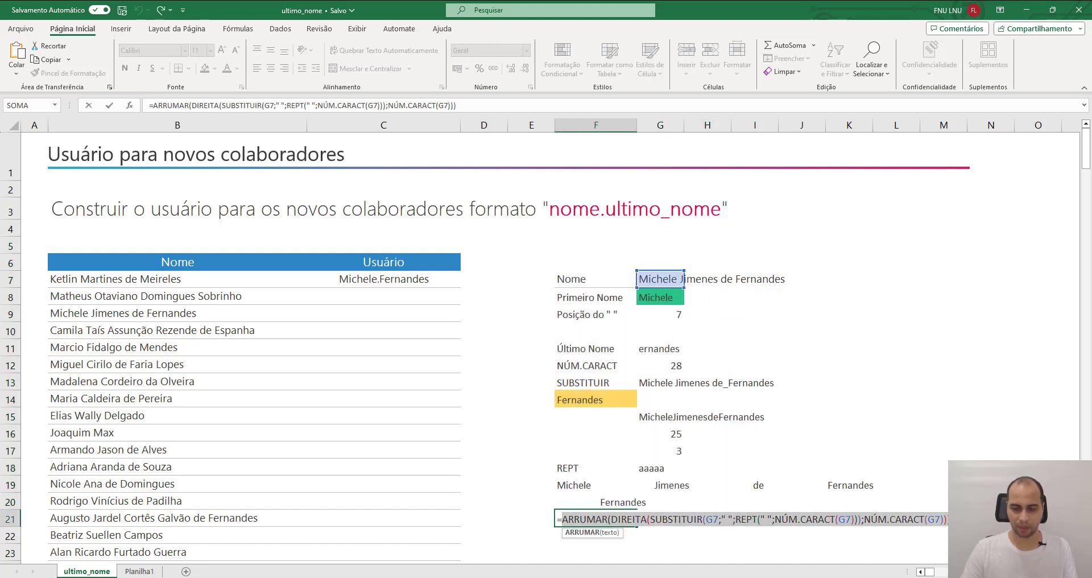
{"action": "key", "text": "Escape"}
{"action": "double_click", "coordinate": [373, 279]}
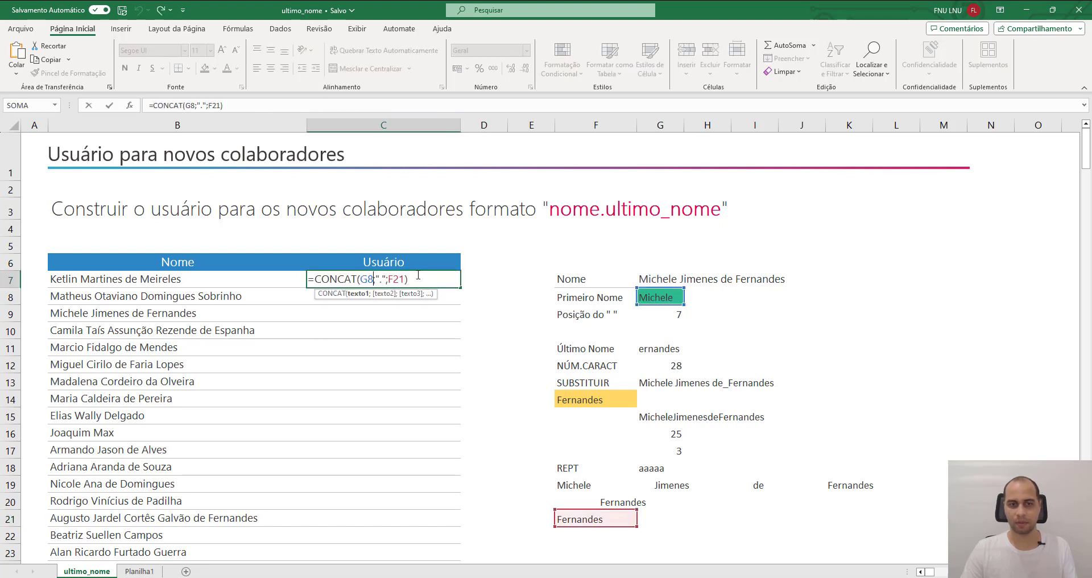
{"action": "double_click", "coordinate": [396, 279]}
{"action": "key", "text": "ctrl+v"}
{"action": "key", "text": "Return"}
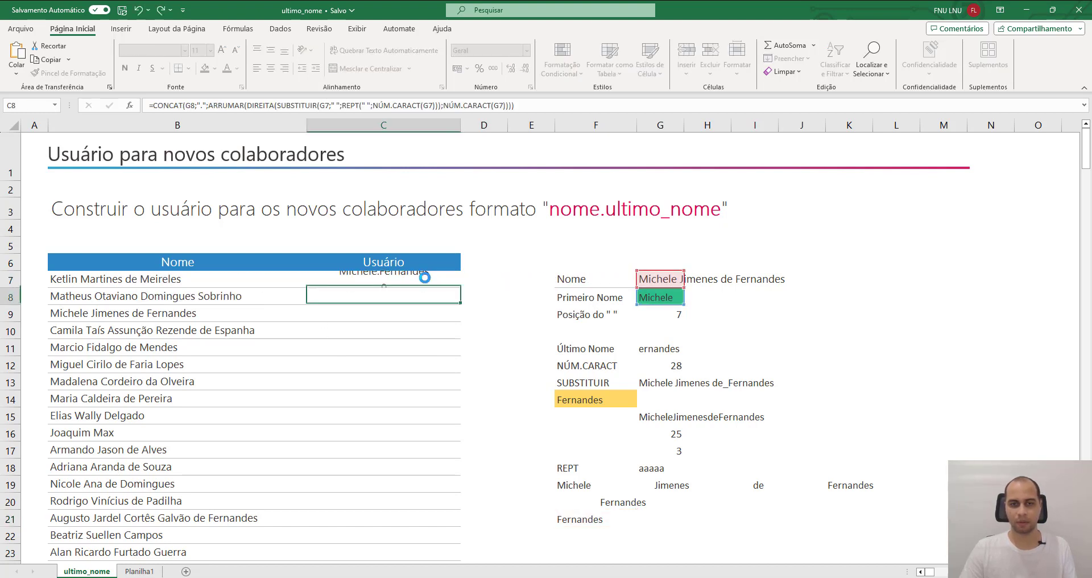
- Replace the G8 reference in C7's CONCAT formula with G8's expression ESQUERDA(G7;LOCALIZAR(" ";G7)-1)
{"action": "double_click", "coordinate": [648, 298]}
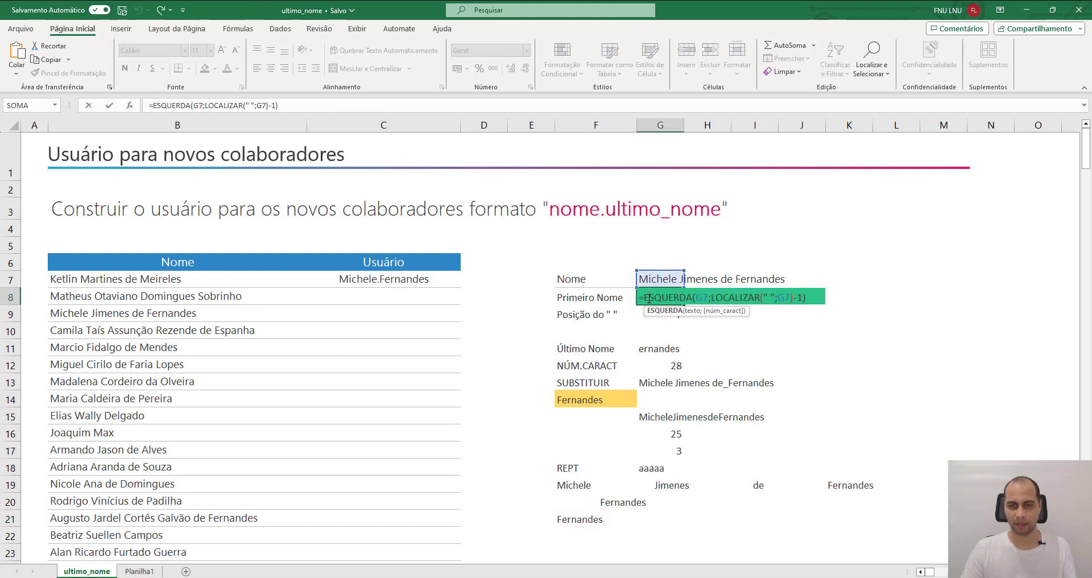
{"action": "triple_click", "coordinate": [648, 299]}
{"action": "left_click", "coordinate": [650, 297]}
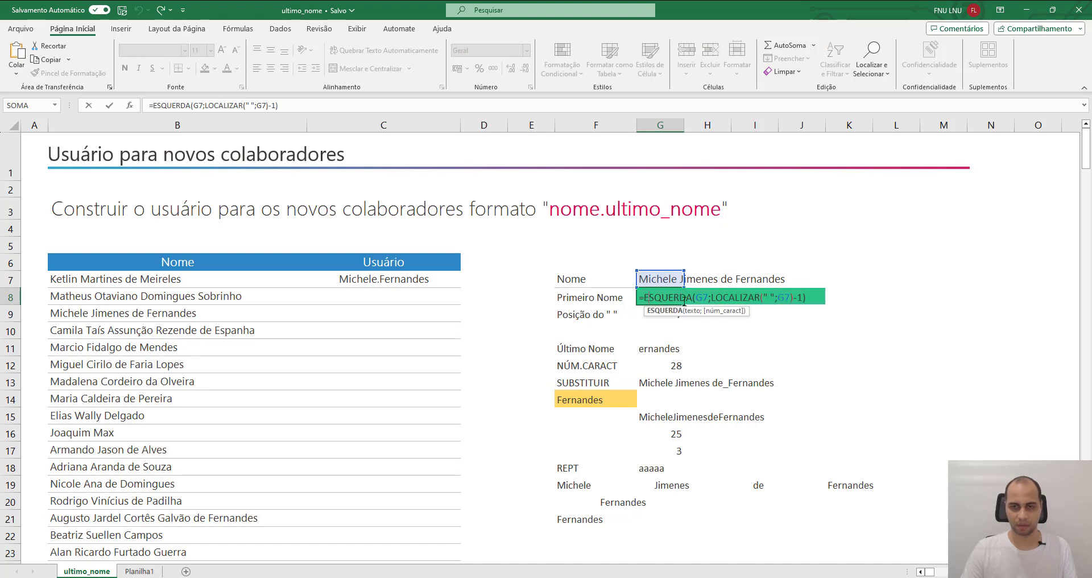
{"action": "left_click_drag", "start_coordinate": [685, 301], "coordinate": [810, 292]}
{"action": "key", "text": "Escape"}
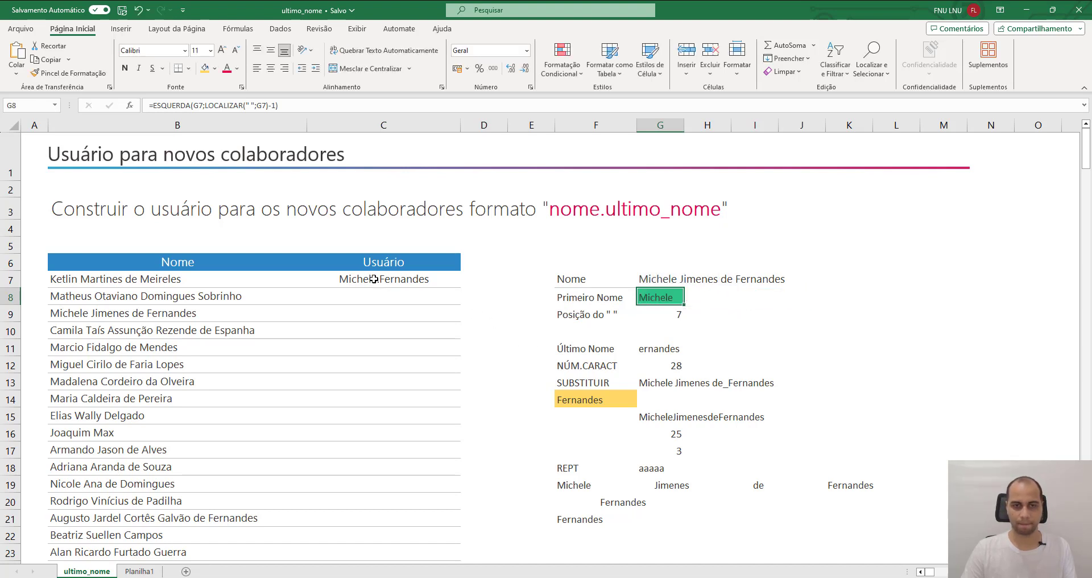
{"action": "double_click", "coordinate": [372, 278]}
{"action": "double_click", "coordinate": [192, 279]}
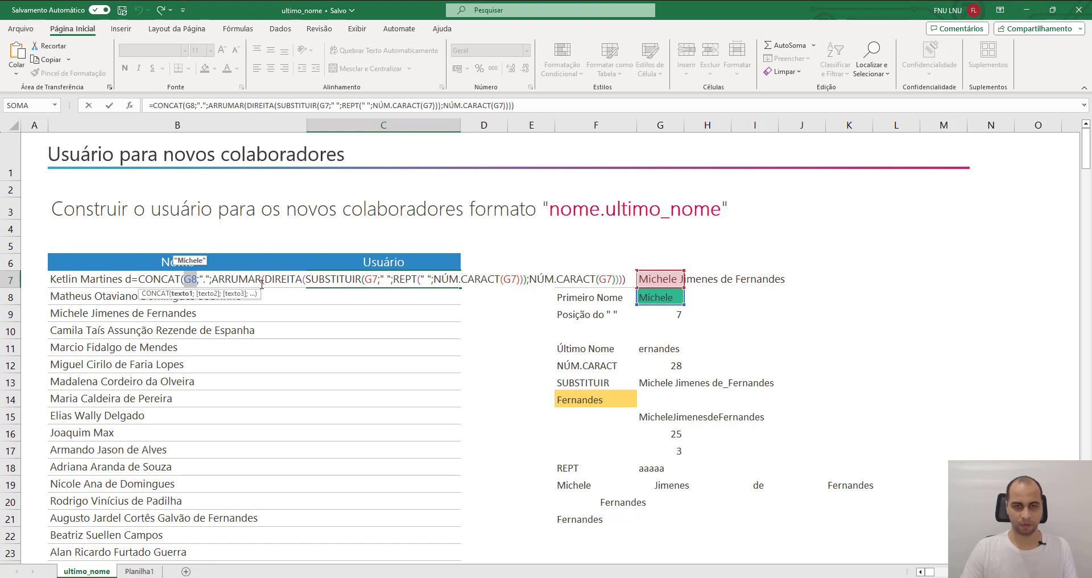
{"action": "key", "text": "ctrl+v"}
{"action": "key", "text": "Return"}
- Try clearing the helper calculations in F5:M23, undo the clearing, and check C7's formula
{"action": "left_click_drag", "start_coordinate": [559, 249], "coordinate": [920, 547]}
{"action": "key", "text": "alt+c"}
{"action": "key", "text": "e"}
{"action": "key", "text": "t"}
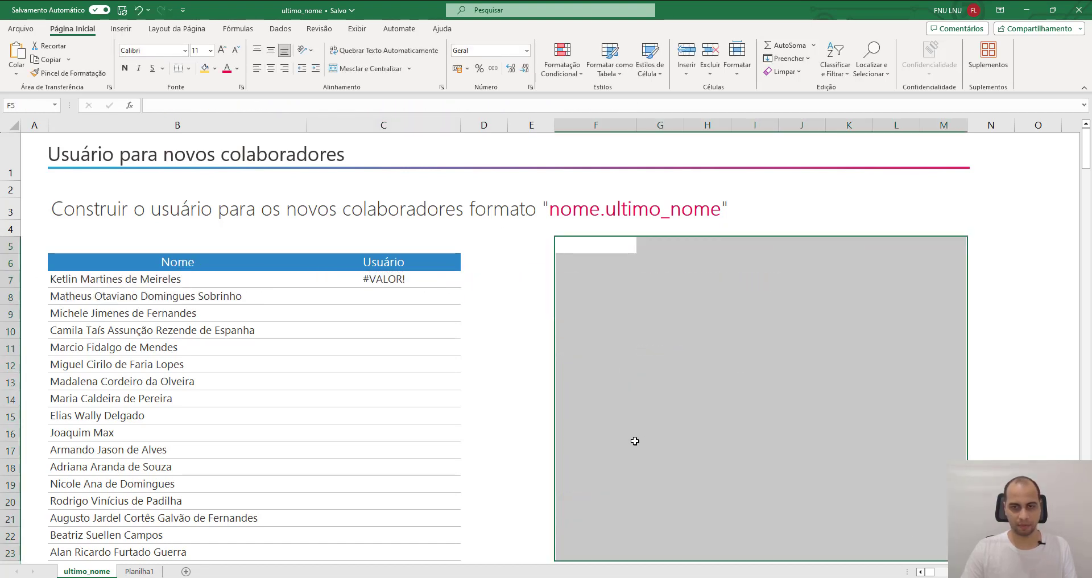
{"action": "key", "text": "ctrl+z"}
{"action": "double_click", "coordinate": [388, 279]}
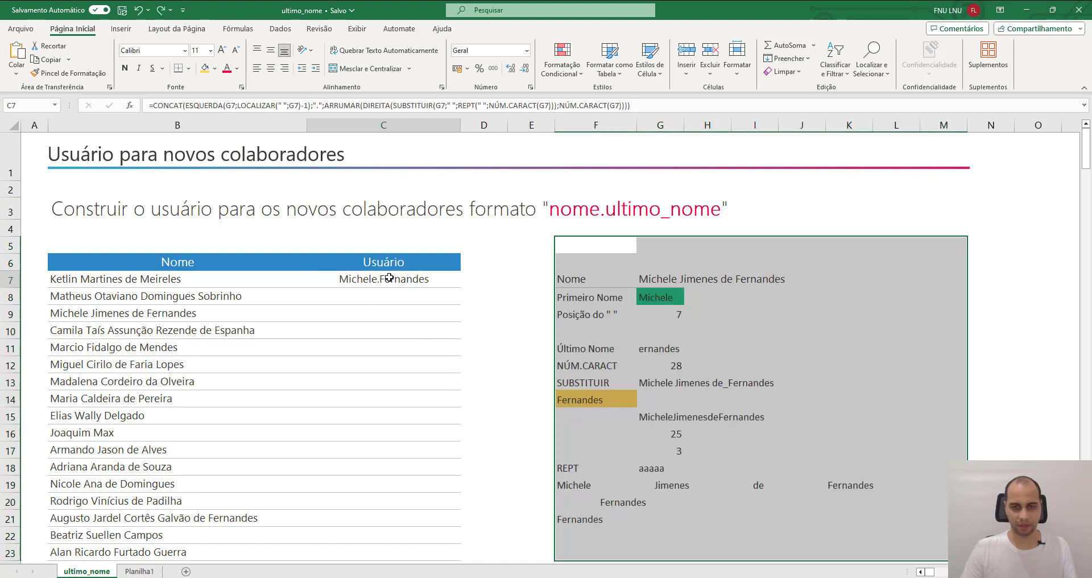
{"action": "key", "text": "Escape"}
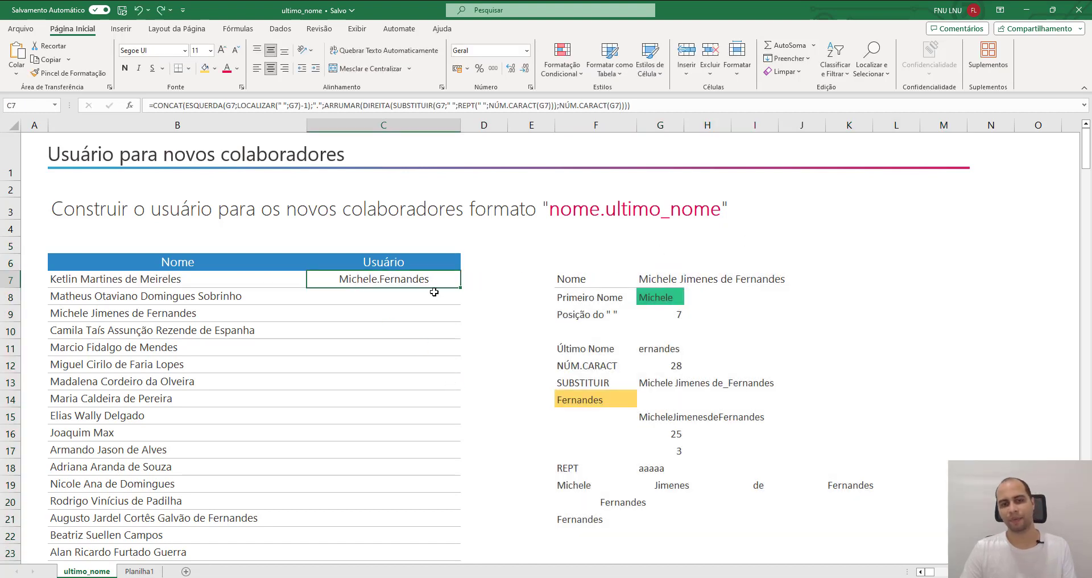
- Check that C7's formula refers to G7, and copy the first employee's full name from B7 into G7
{"action": "double_click", "coordinate": [374, 278]}
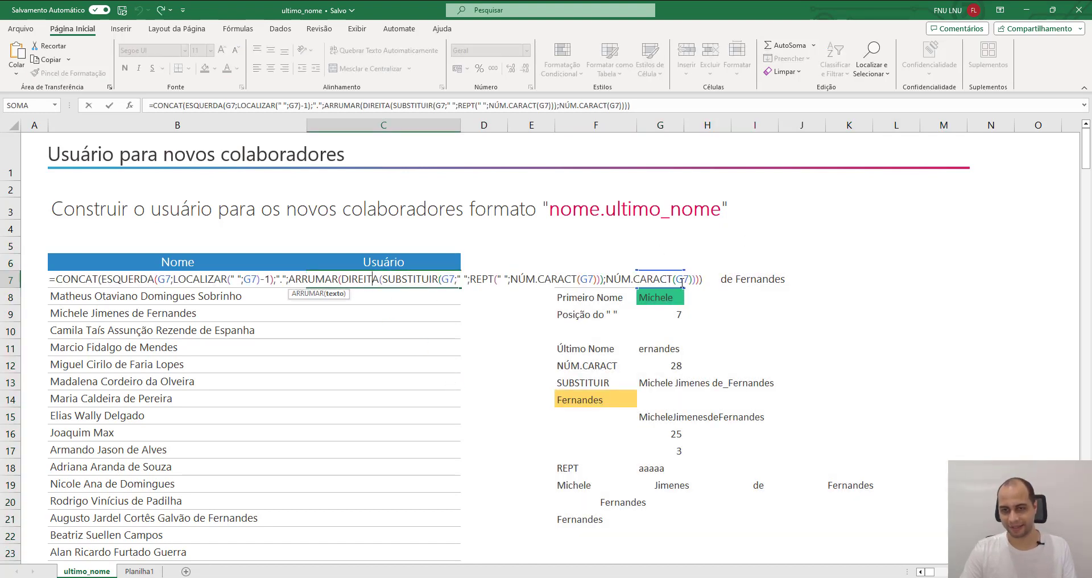
{"action": "key", "text": "Escape"}
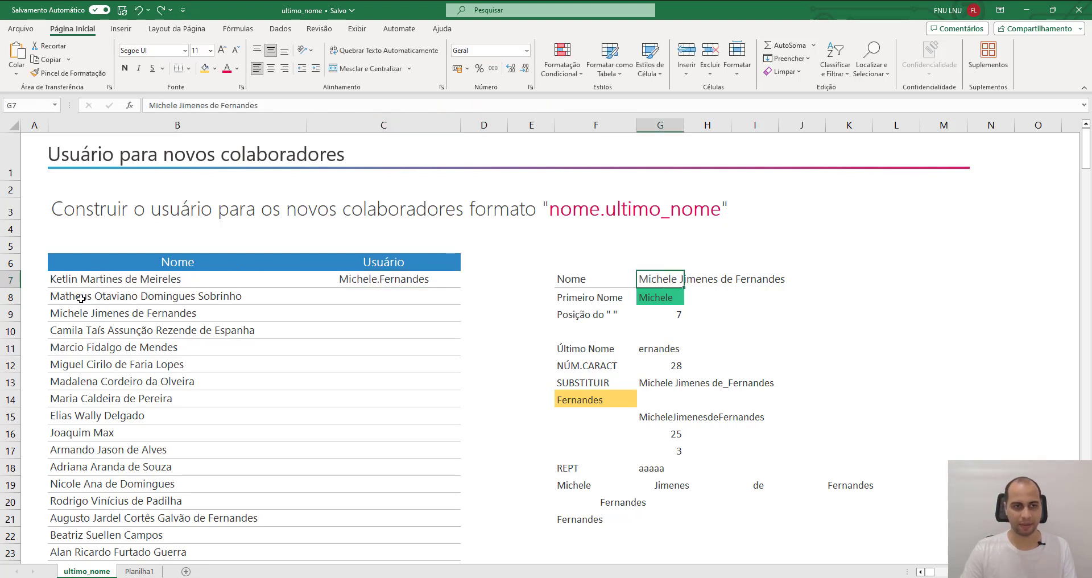
{"action": "left_click", "coordinate": [74, 281]}
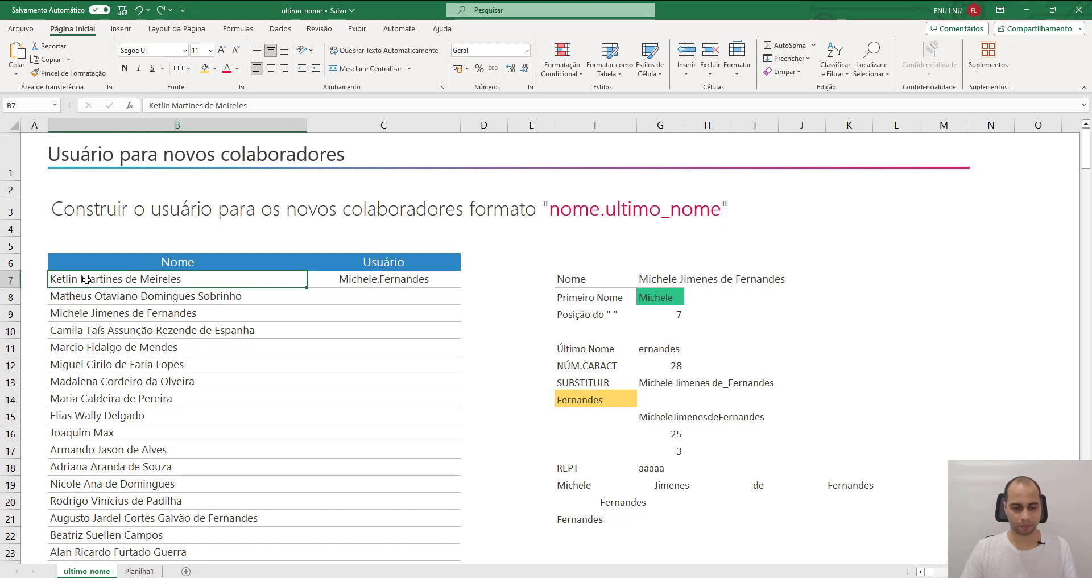
{"action": "double_click", "coordinate": [388, 283]}
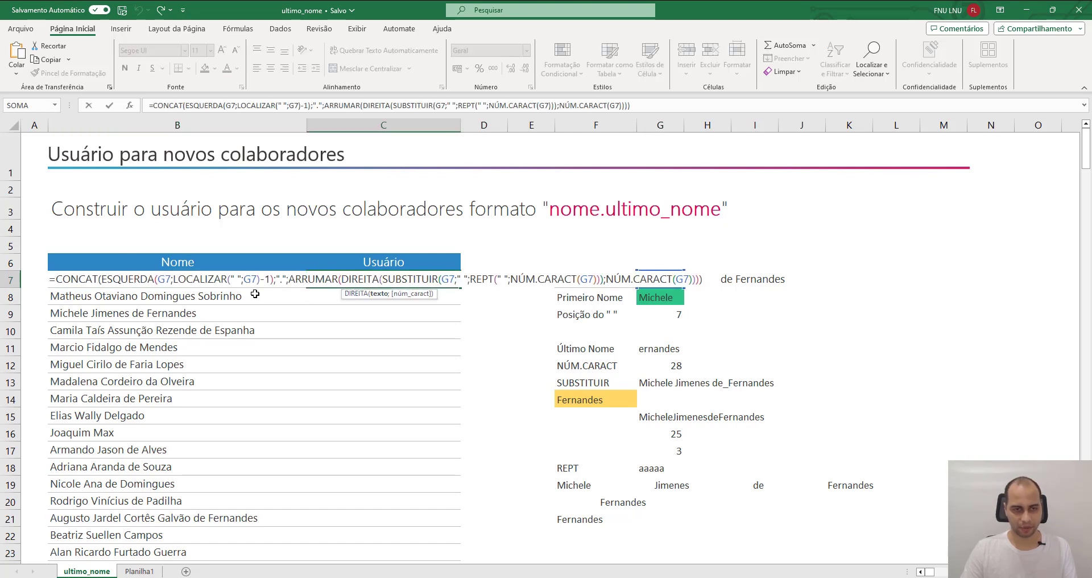
{"action": "key", "text": "Escape"}
{"action": "left_click", "coordinate": [94, 279]}
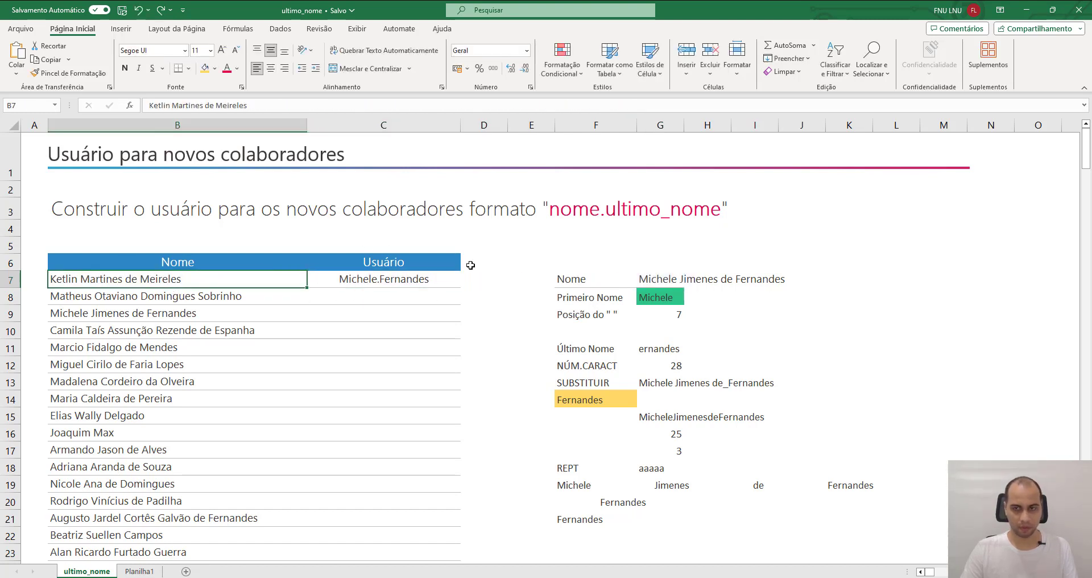
{"action": "key", "text": "ctrl+c"}
{"action": "left_click", "coordinate": [661, 279]}
{"action": "key", "text": "ctrl+v"}
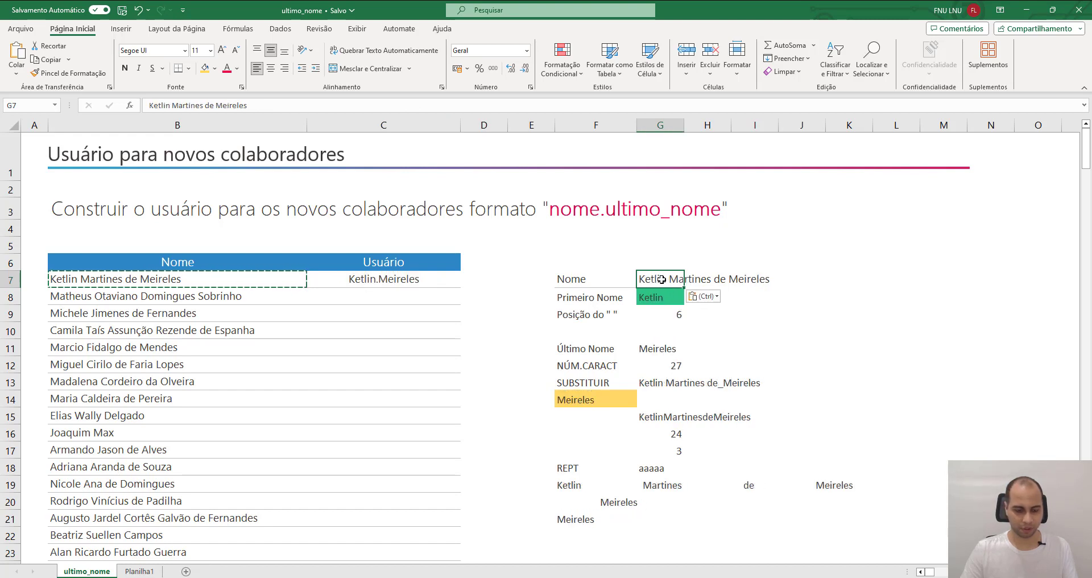
- Move cell G7 onto B7 so that C7's formula refers to B7, and check its references
{"action": "key", "text": "ctrl+c"}
{"action": "left_click", "coordinate": [91, 277]}
{"action": "key", "text": "ctrl+v"}
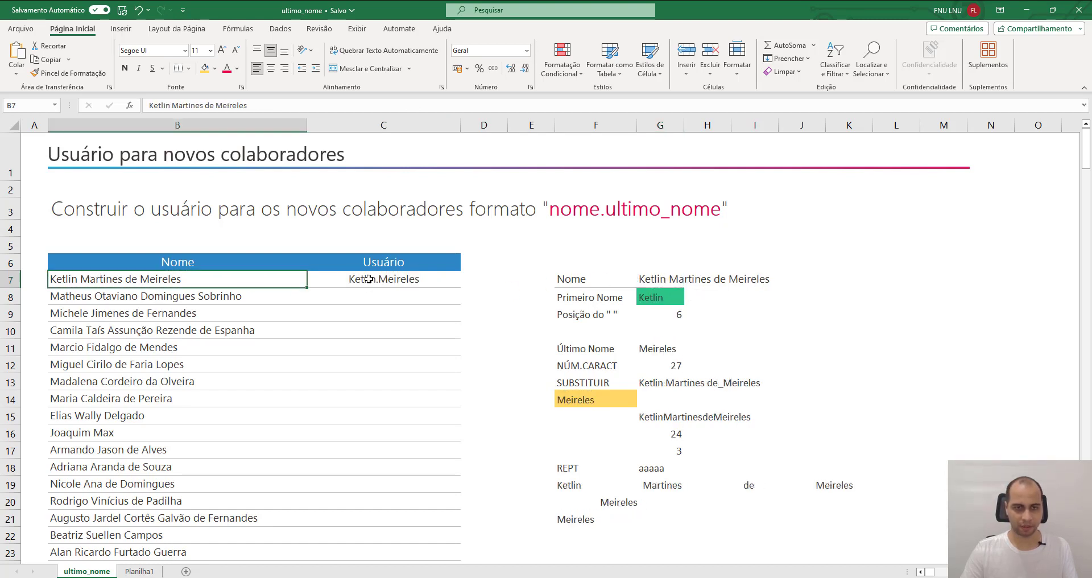
{"action": "double_click", "coordinate": [400, 280]}
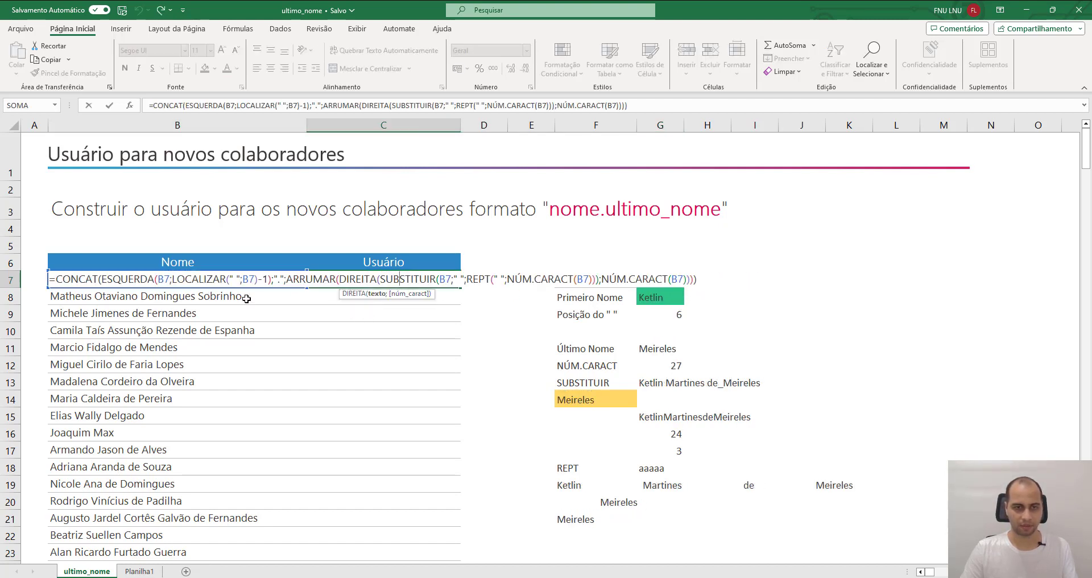
{"action": "key", "text": "Escape"}
{"action": "double_click", "coordinate": [378, 282]}
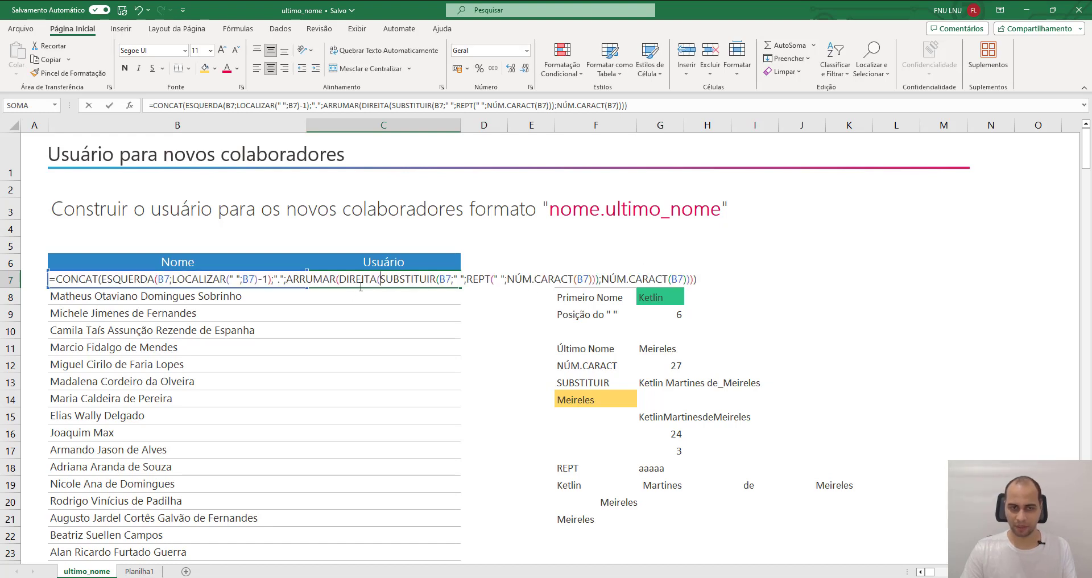
{"action": "key", "text": "Escape"}
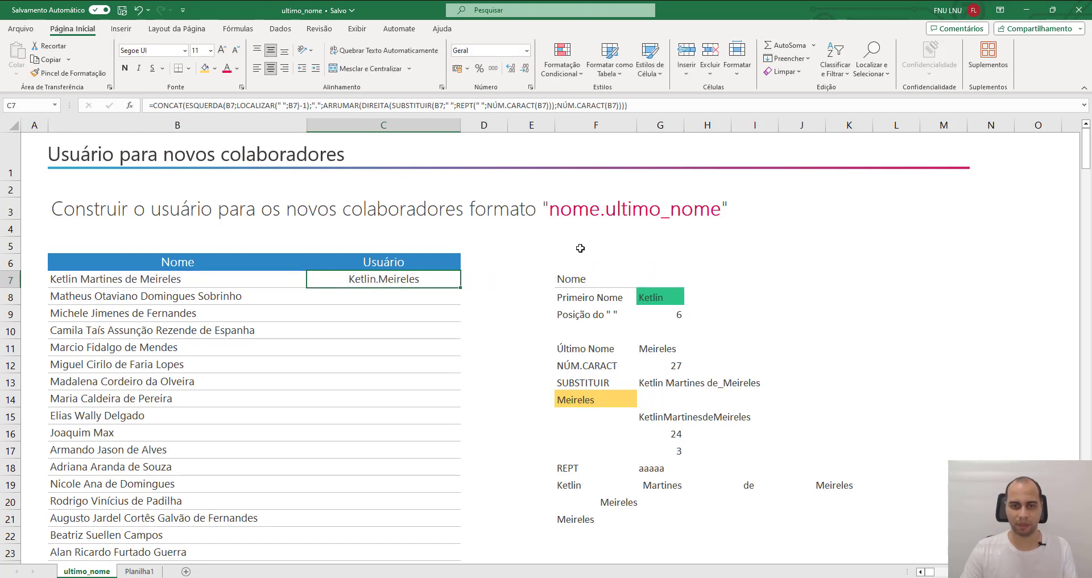
- Clear the contents and formatting of the helper calculations in F5:L23
{"action": "left_click_drag", "start_coordinate": [569, 244], "coordinate": [915, 541]}
{"action": "key", "text": "Delete"}
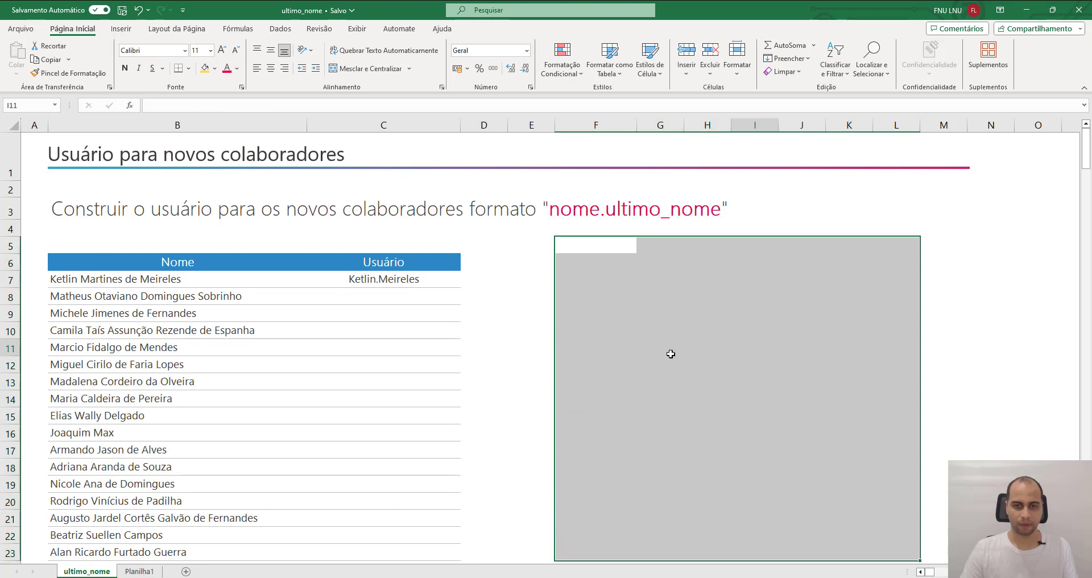
{"action": "left_click", "coordinate": [754, 347]}
- Try filling C7's username formula down the Usuário column, and undo the fill
{"action": "left_click", "coordinate": [365, 283]}
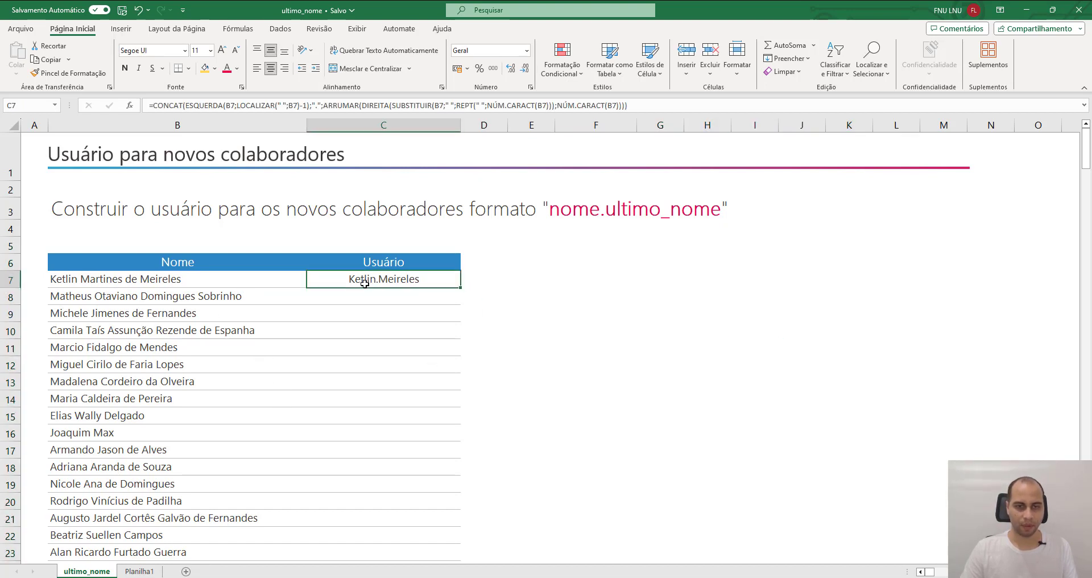
{"action": "double_click", "coordinate": [460, 288]}
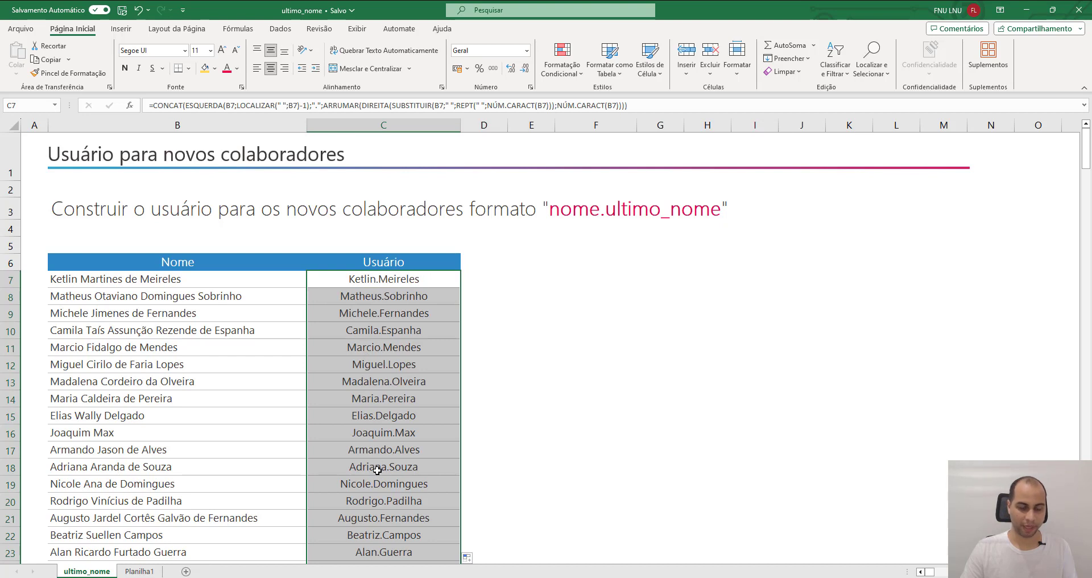
{"action": "key", "text": "ctrl+z"}
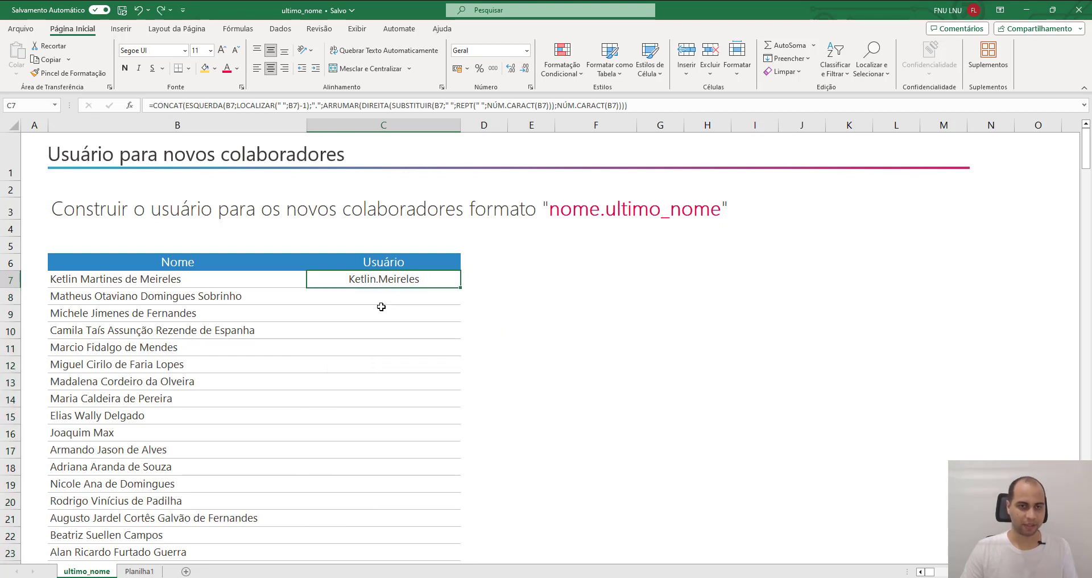
- Wrap C7's CONCAT formula in MINÚSCULA to convert the username to lowercase
{"action": "double_click", "coordinate": [366, 280]}
{"action": "key", "text": "Escape"}
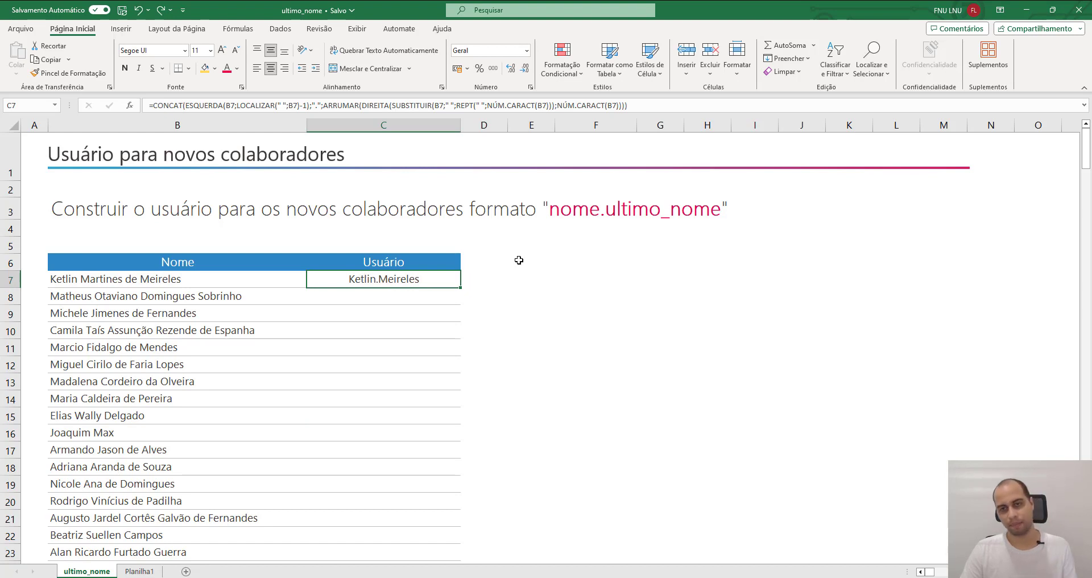
{"action": "double_click", "coordinate": [404, 280]}
{"action": "key", "text": "Right"}
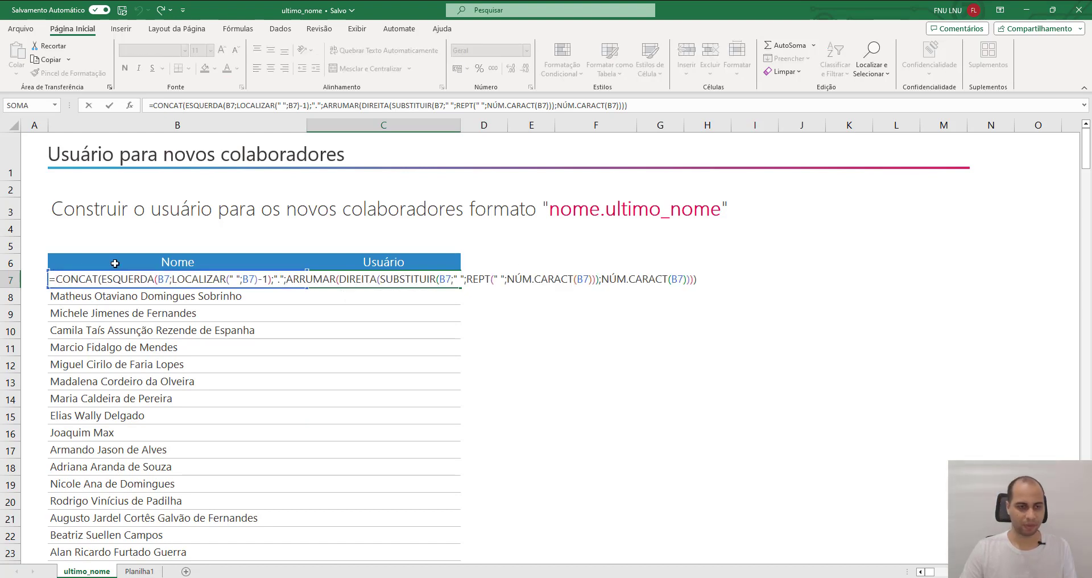
{"action": "type", "text": "MINÚSCULA("}
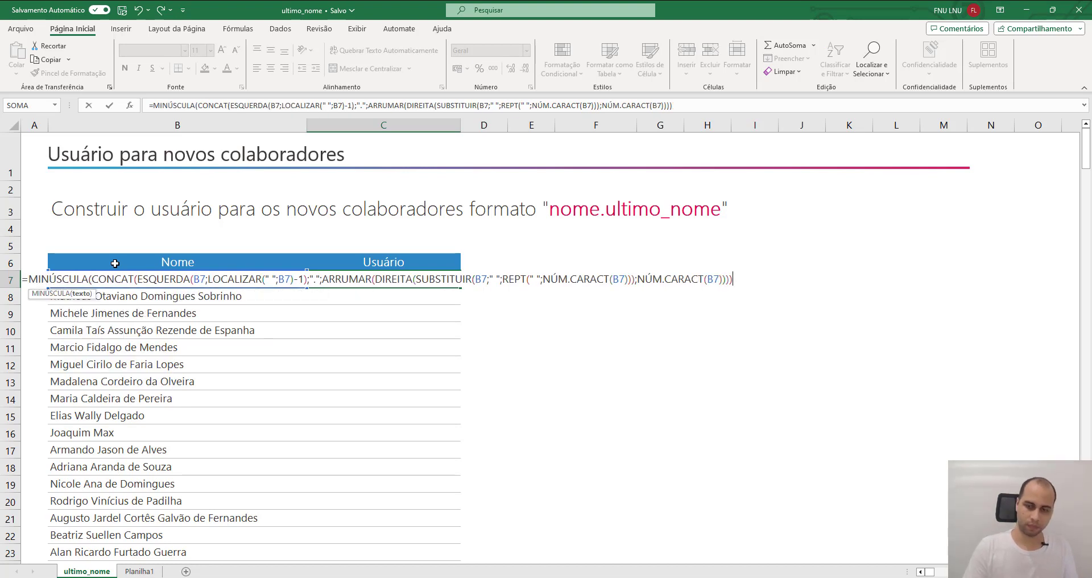
{"action": "key", "text": "Return"}
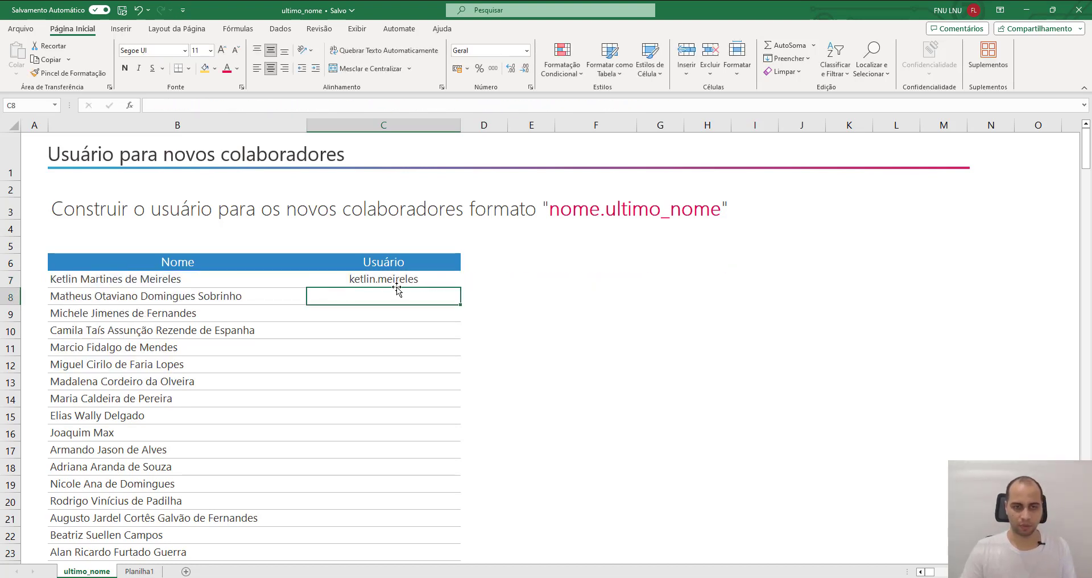
- Fill C7's lowercase username formula down the Usuário column to row 26 and compare the usernames with the Nome column
{"action": "left_click", "coordinate": [429, 277]}
{"action": "double_click", "coordinate": [460, 288]}
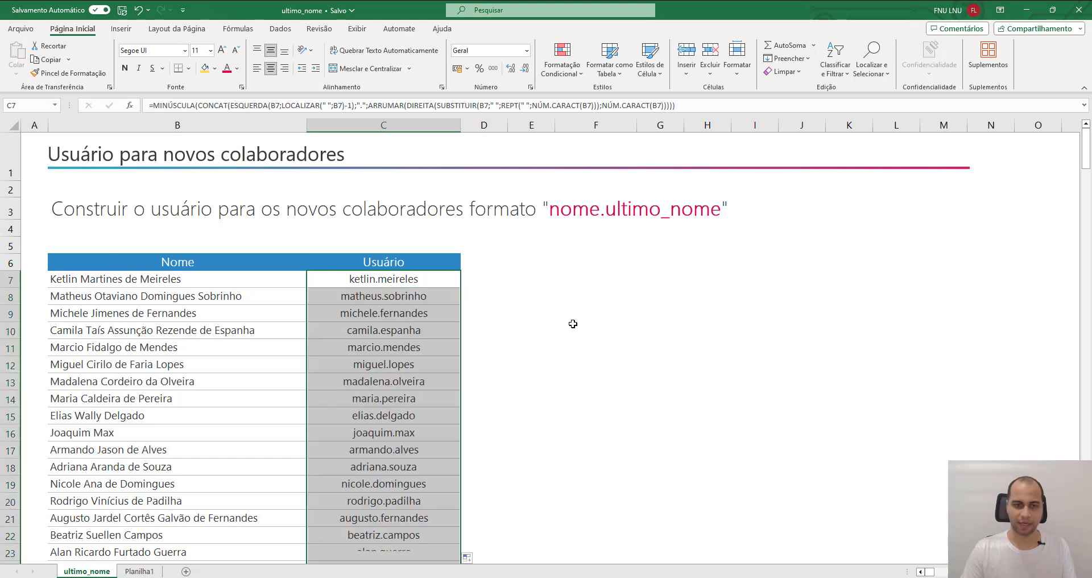
{"action": "scroll", "coordinate": [551, 335], "scroll_direction": "down", "scroll_amount": 1}
{"action": "scroll", "coordinate": [552, 335], "scroll_direction": "down", "scroll_amount": 4}
{"action": "left_click", "coordinate": [395, 367]}
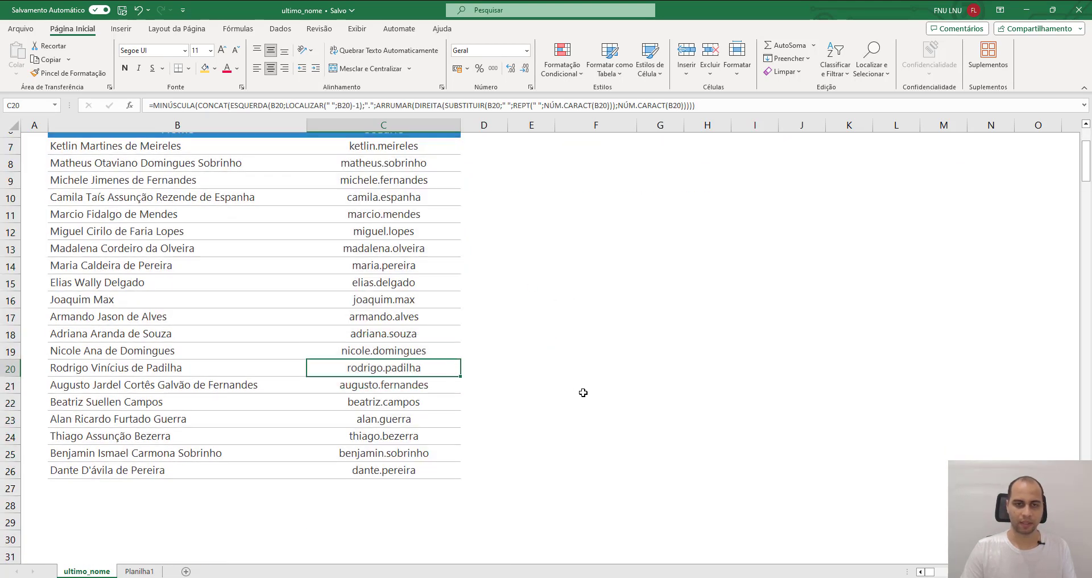
{"action": "scroll", "coordinate": [458, 322], "scroll_direction": "up", "scroll_amount": 2}
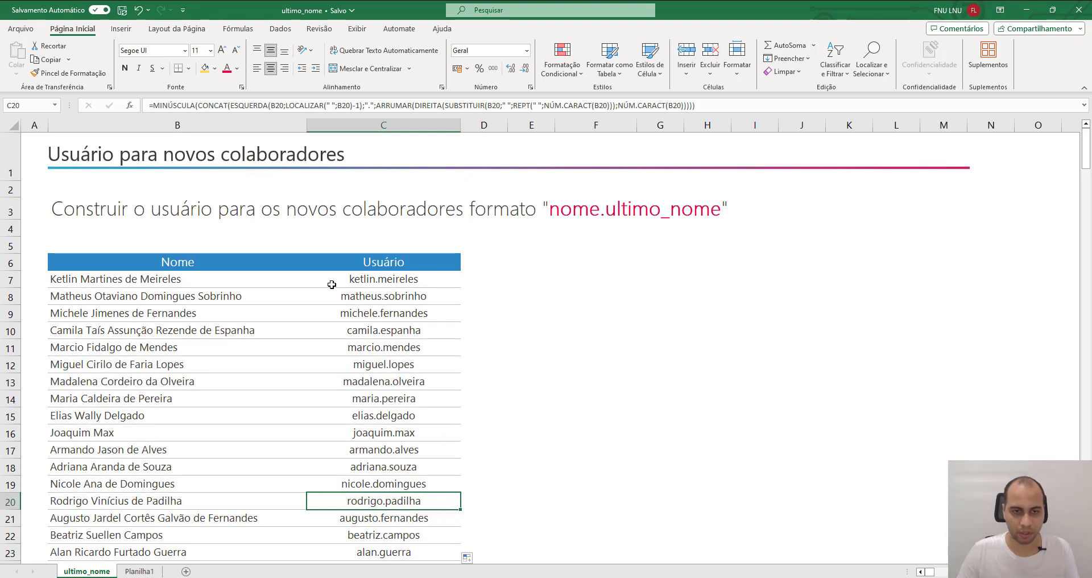
{"action": "left_click_drag", "start_coordinate": [108, 301], "coordinate": [139, 467]}
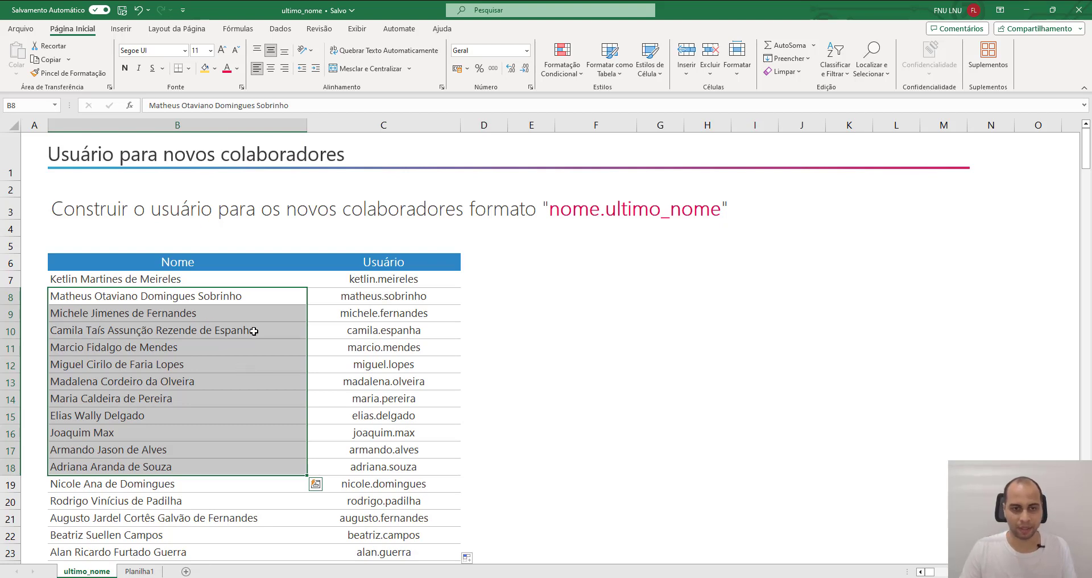
{"action": "left_click_drag", "start_coordinate": [383, 279], "coordinate": [382, 434]}
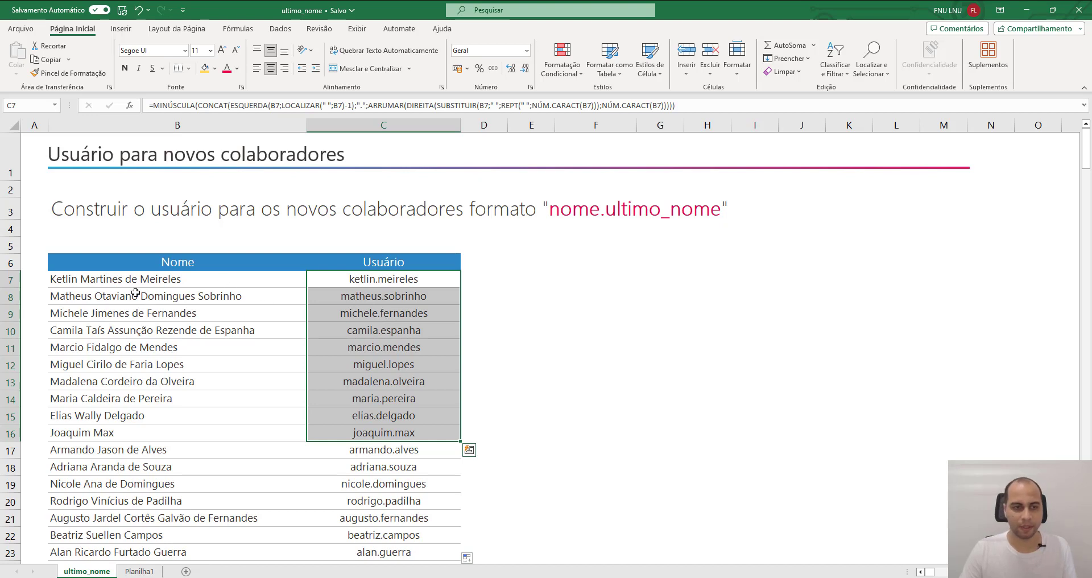
- Replace the last surname of the employee name in B8 with a different surname and check the username in C8
{"action": "double_click", "coordinate": [220, 296]}
{"action": "double_click", "coordinate": [238, 296]}
{"action": "type", "text": "A"}
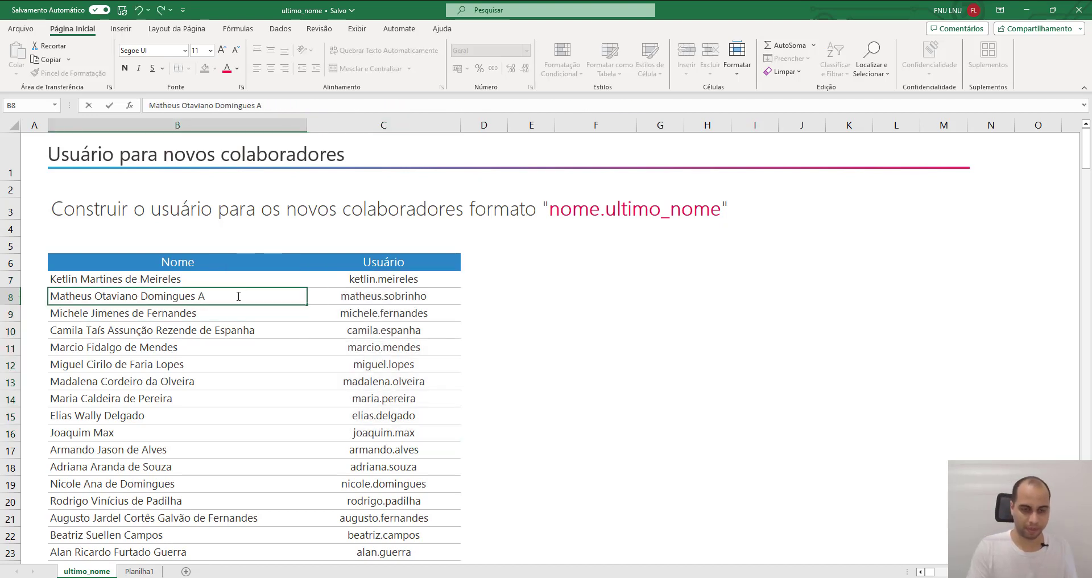
{"action": "type", "text": "lves"}
{"action": "key", "text": "Return"}
{"action": "left_click", "coordinate": [429, 302]}
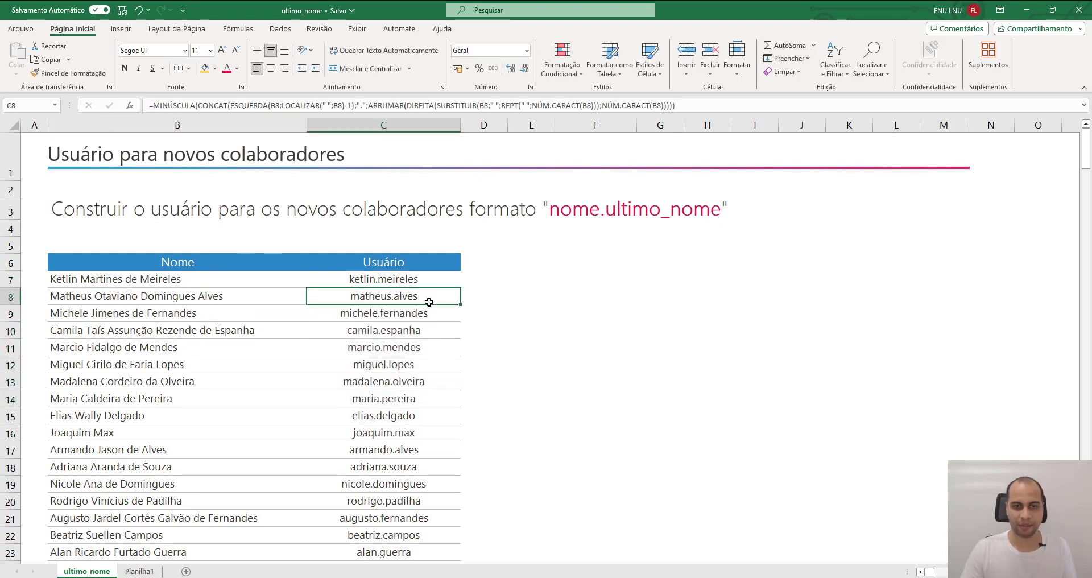
- Add a new employee's full name in B27 below the list and check the username formula in C27
{"action": "scroll", "coordinate": [114, 449], "scroll_direction": "down", "scroll_amount": 3}
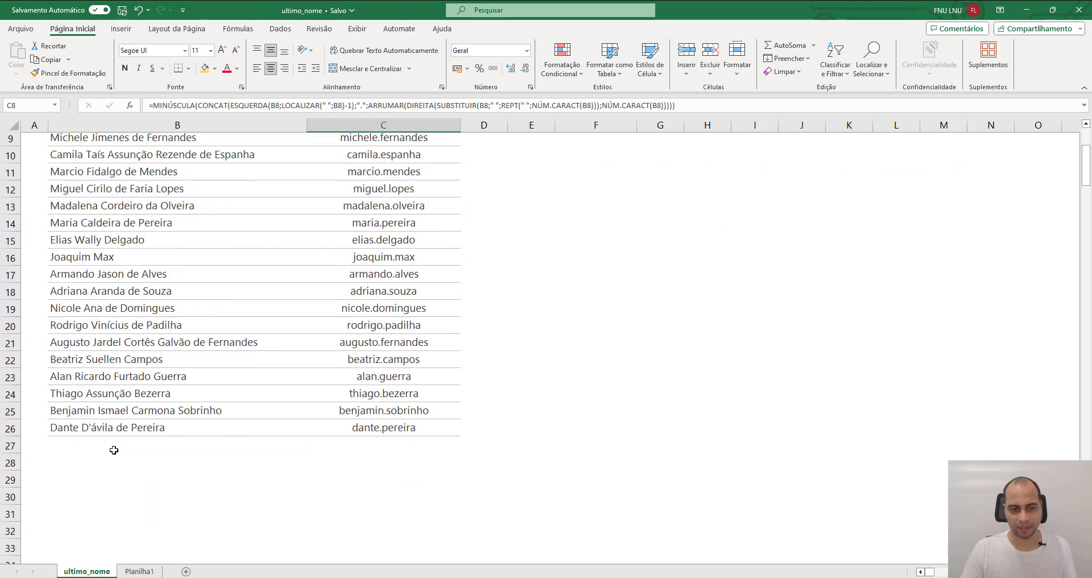
{"action": "left_click", "coordinate": [105, 444]}
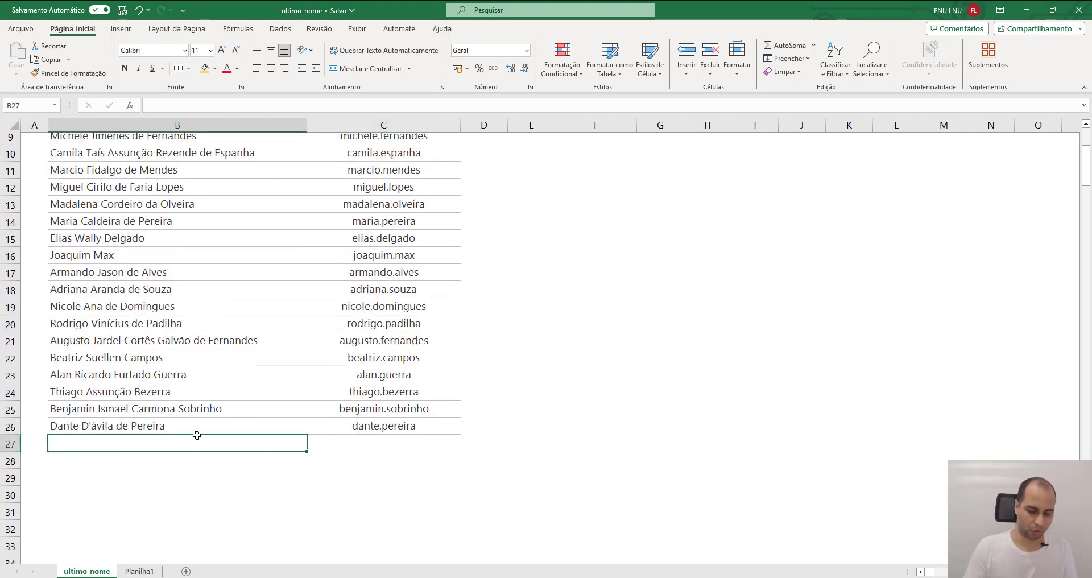
{"action": "type", "text": "Joao da Si"}
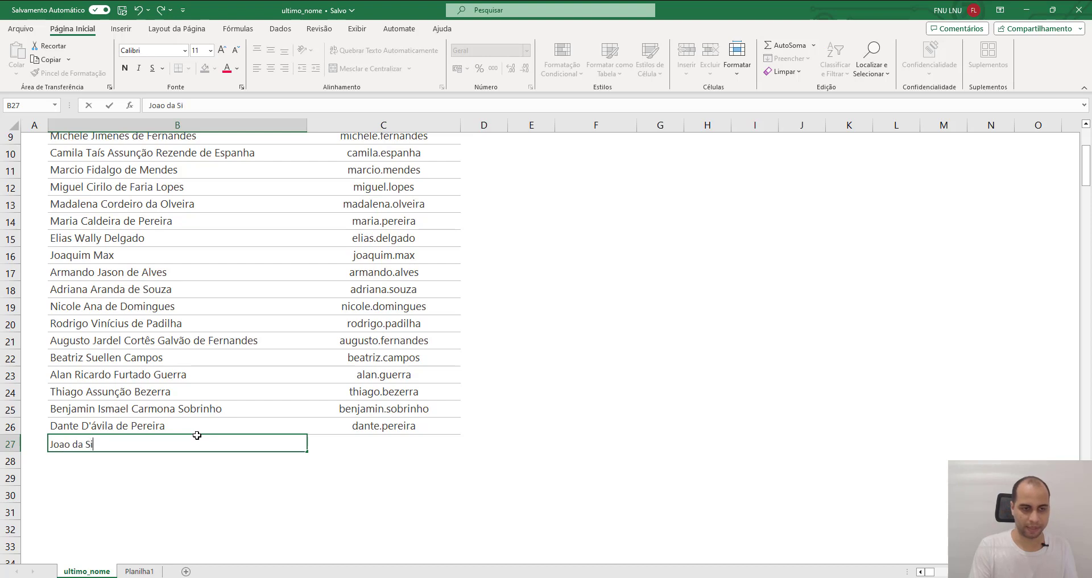
{"action": "type", "text": "lva Martins"}
{"action": "key", "text": "Return"}
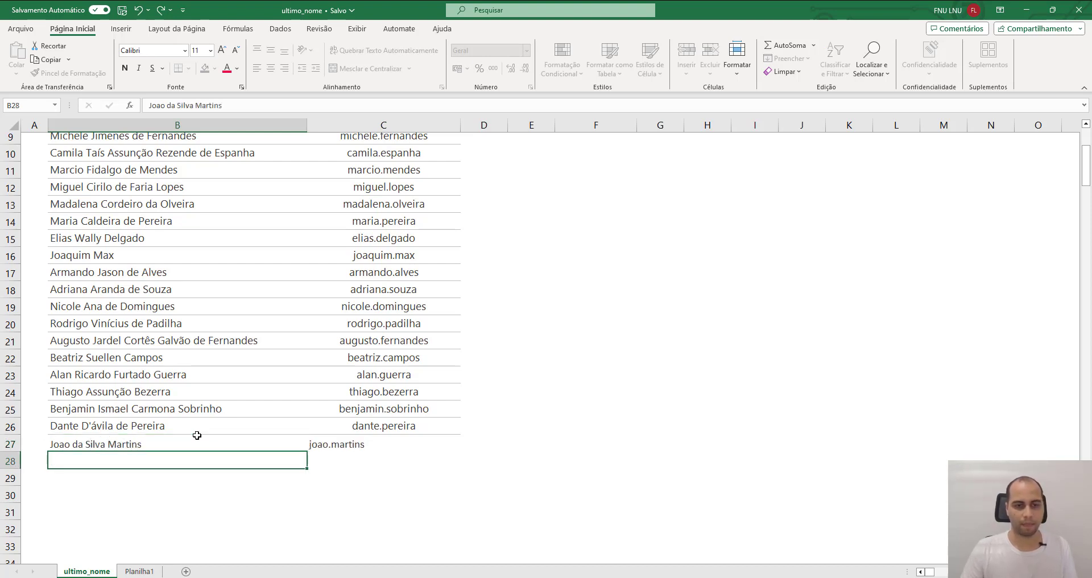
{"action": "left_click", "coordinate": [365, 444]}
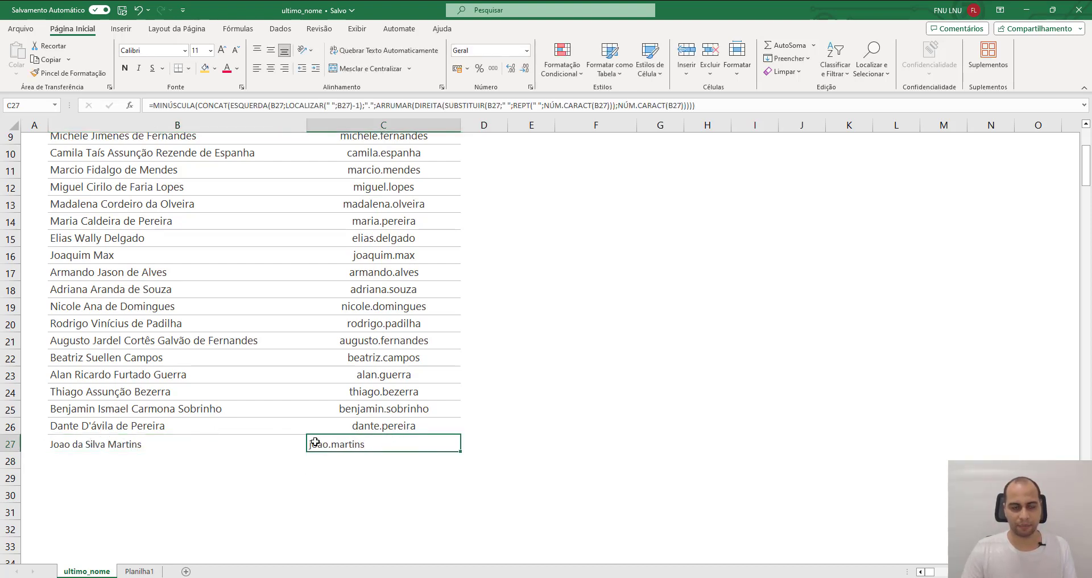
- Copy the formatting of B26:C26 onto the new employee's row 27 with the format painter
{"action": "left_click_drag", "start_coordinate": [207, 426], "coordinate": [392, 427]}
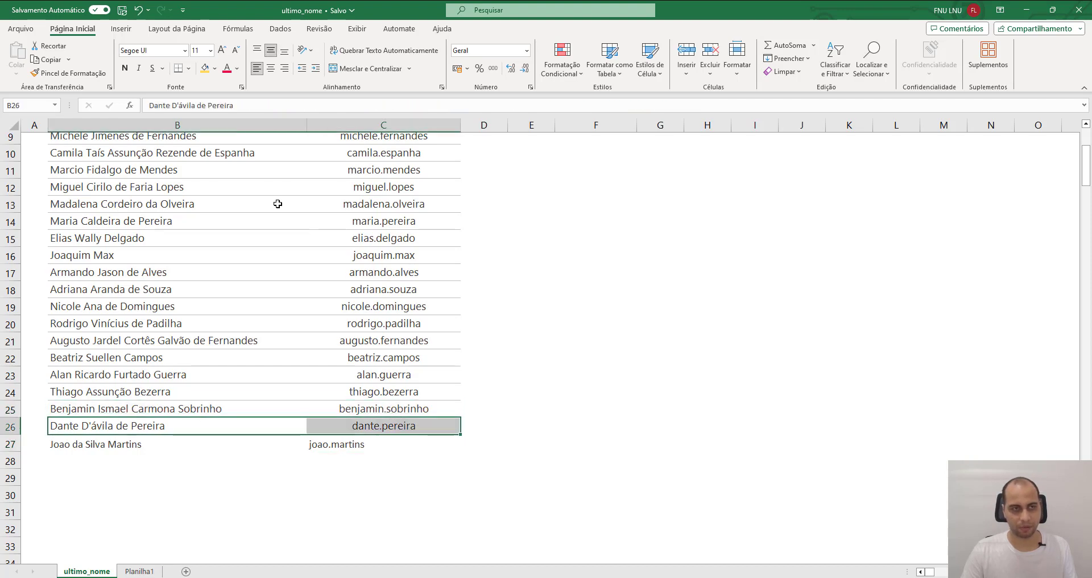
{"action": "left_click", "coordinate": [65, 72]}
{"action": "left_click", "coordinate": [170, 443]}
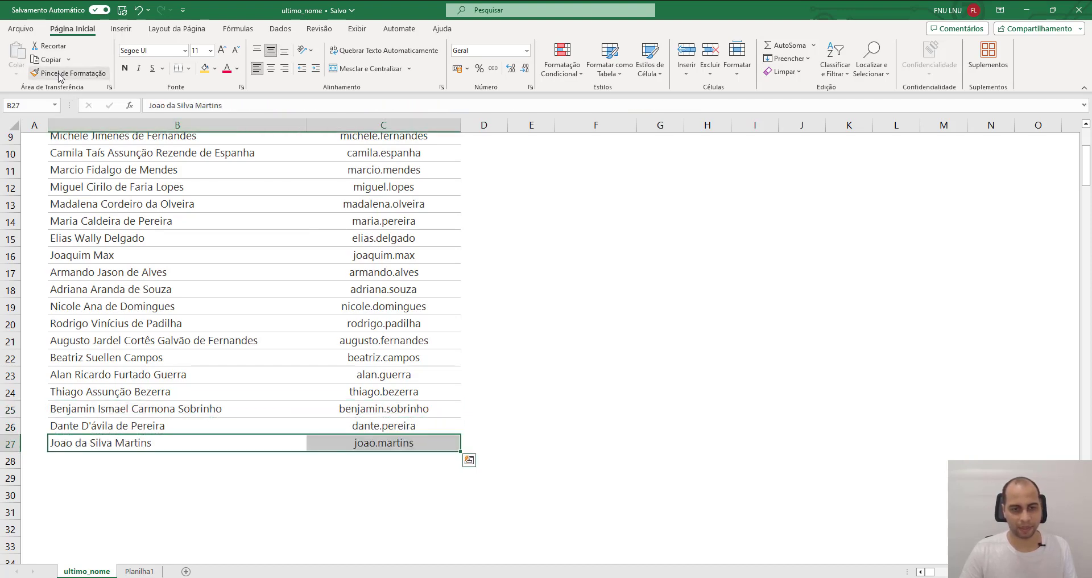
{"action": "left_click", "coordinate": [645, 363]}
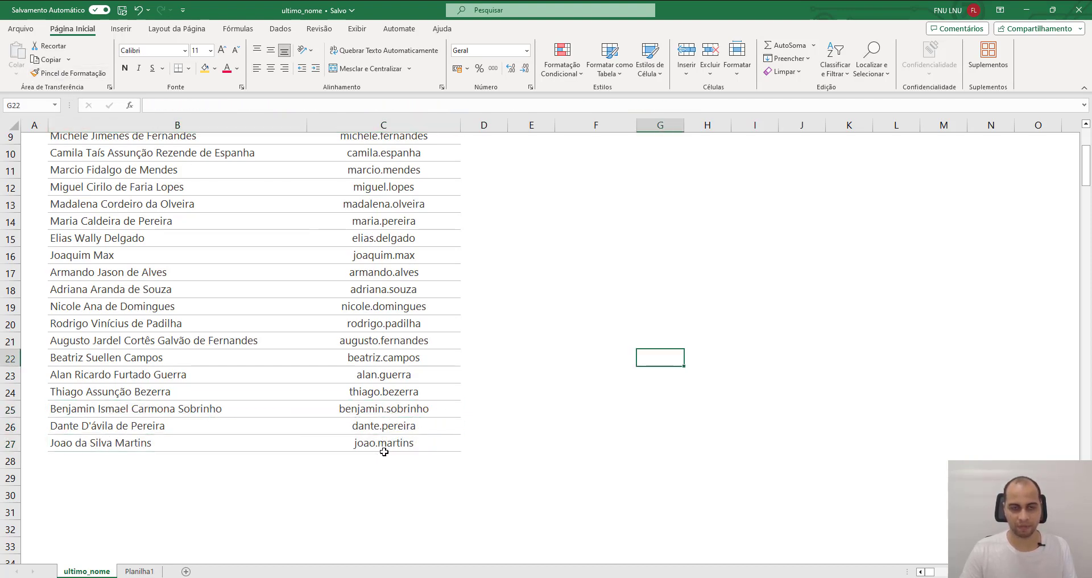
- Review the complete nested MINÚSCULA/CONCAT formula in C7 without editing it
{"action": "scroll", "coordinate": [499, 394], "scroll_direction": "up", "scroll_amount": 3}
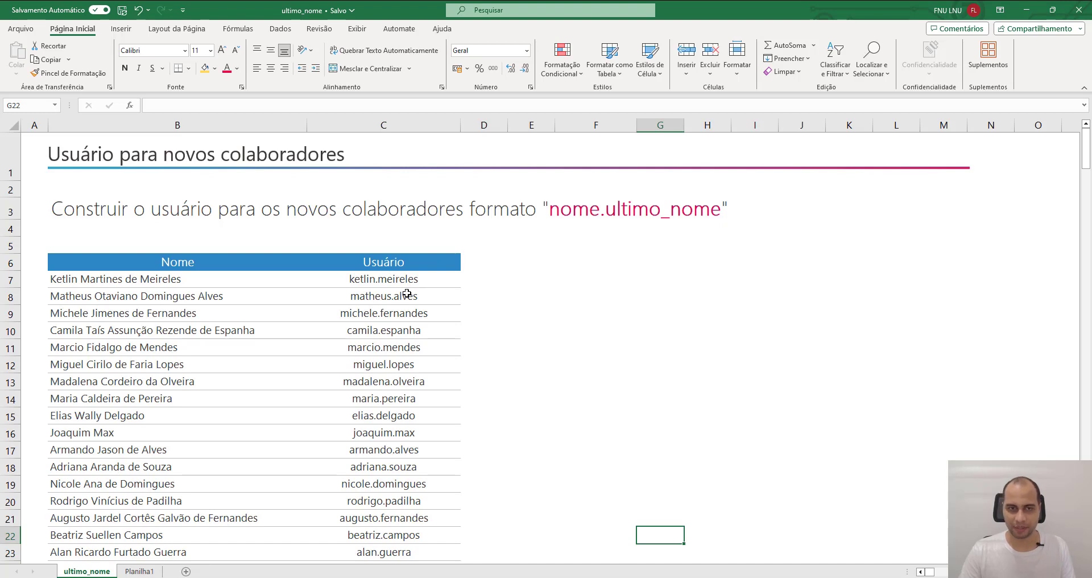
{"action": "double_click", "coordinate": [390, 280]}
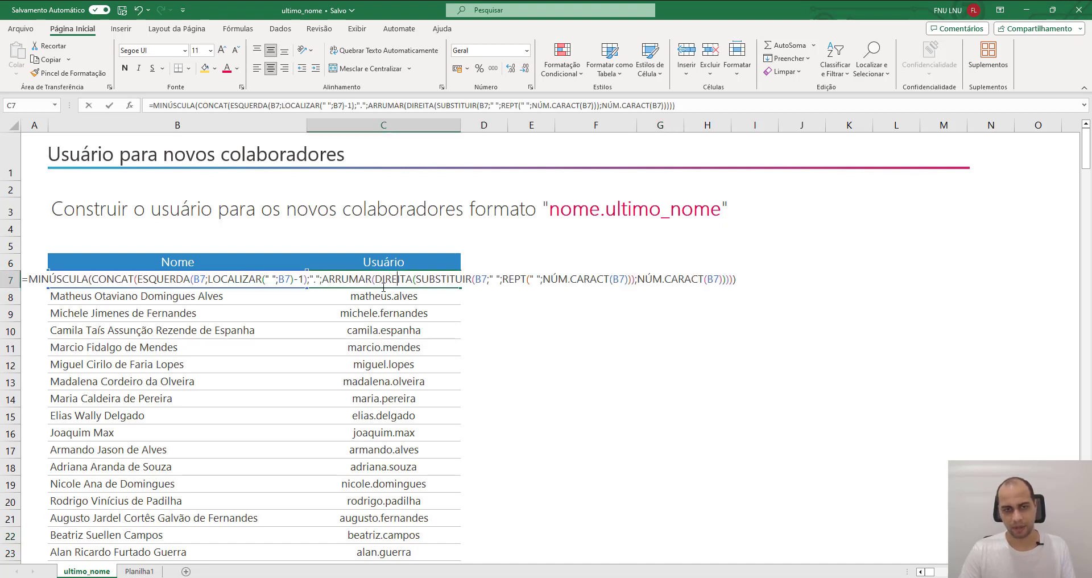
{"action": "key", "text": "ctrl+Return"}
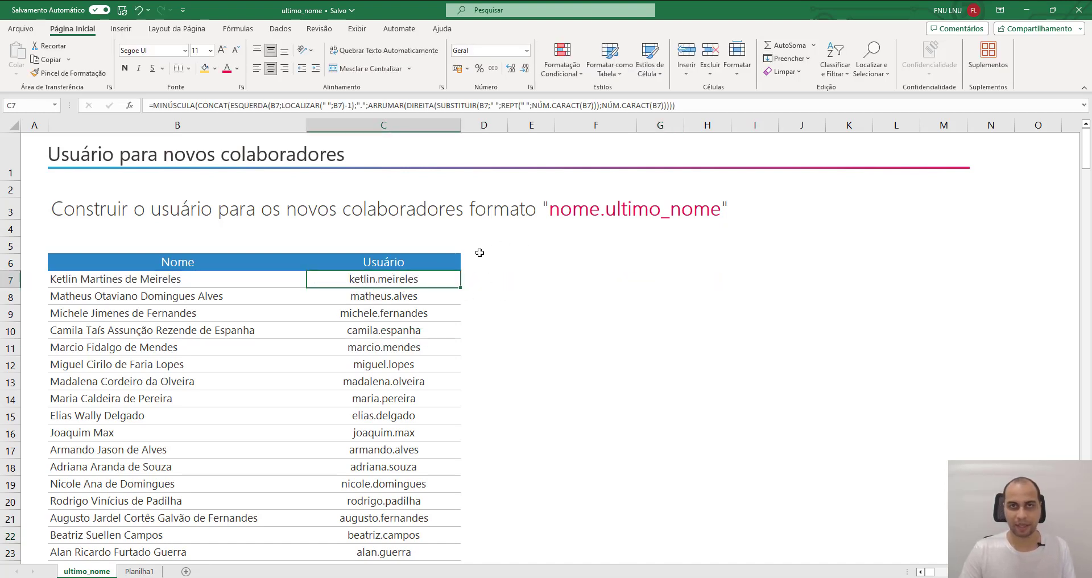